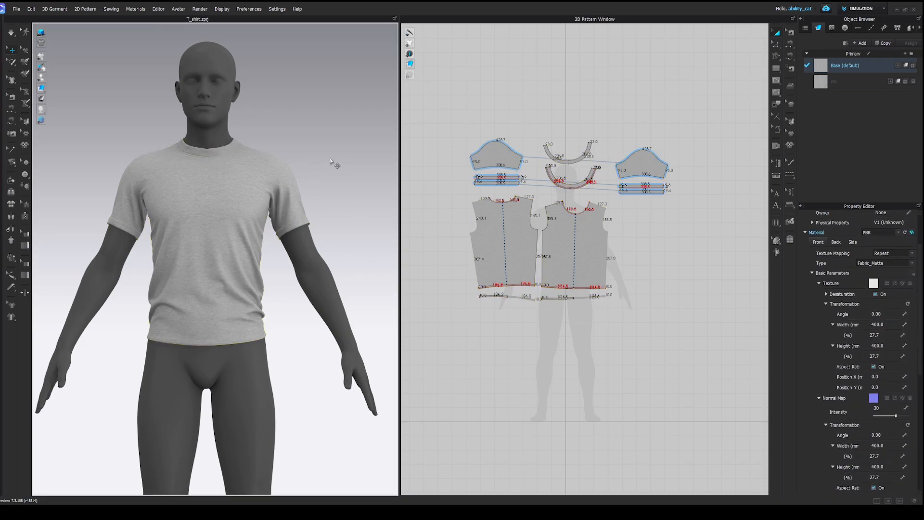
Delete all of the existing T-shirt patterns from the avatar
{"action": "left_click_drag", "start_coordinate": [455, 116], "coordinate": [686, 319]}
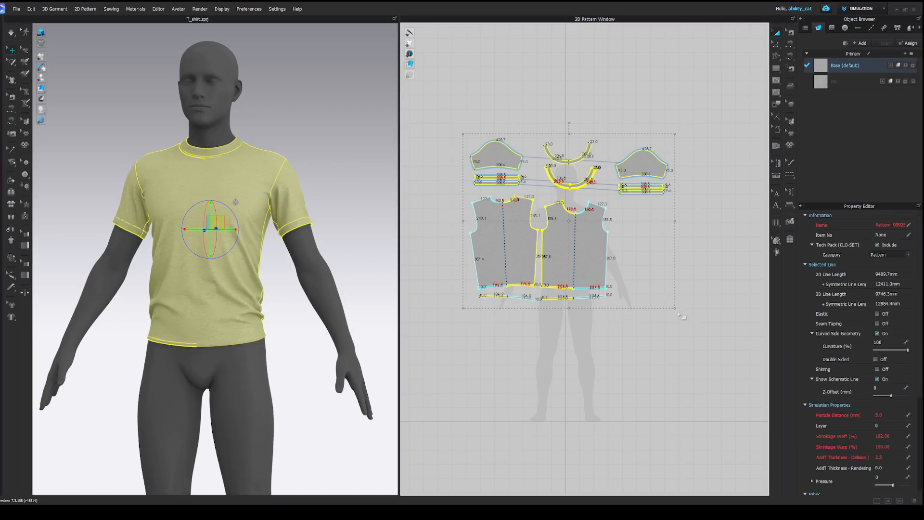
{"action": "key", "text": "Delete"}
{"action": "mouse_move", "coordinate": [243, 182]}
{"action": "right_mouse_down"}
{"action": "mouse_move", "coordinate": [252, 182]}
{"action": "mouse_move", "coordinate": [244, 185]}
{"action": "right_mouse_up"}
{"action": "left_click", "coordinate": [243, 188]}
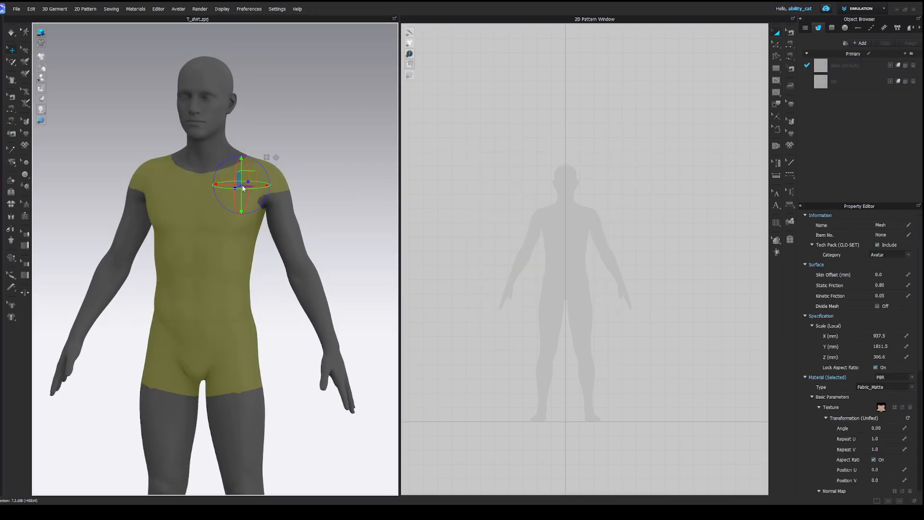
{"action": "left_click", "coordinate": [884, 274]}
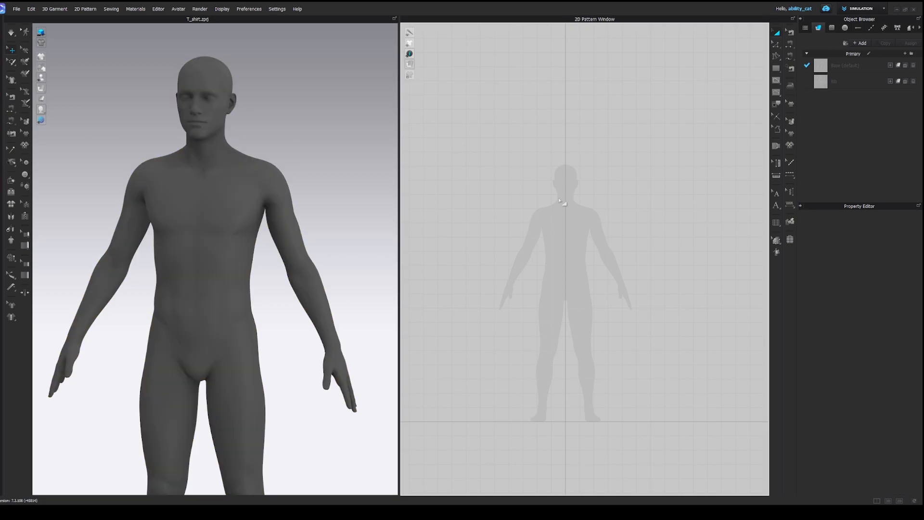
Draw a rectangular pattern about 422 mm tall over one half of the avatar's torso, ending at the centre line
{"action": "scroll", "coordinate": [557, 200], "scroll_direction": "up", "scroll_amount": 2}
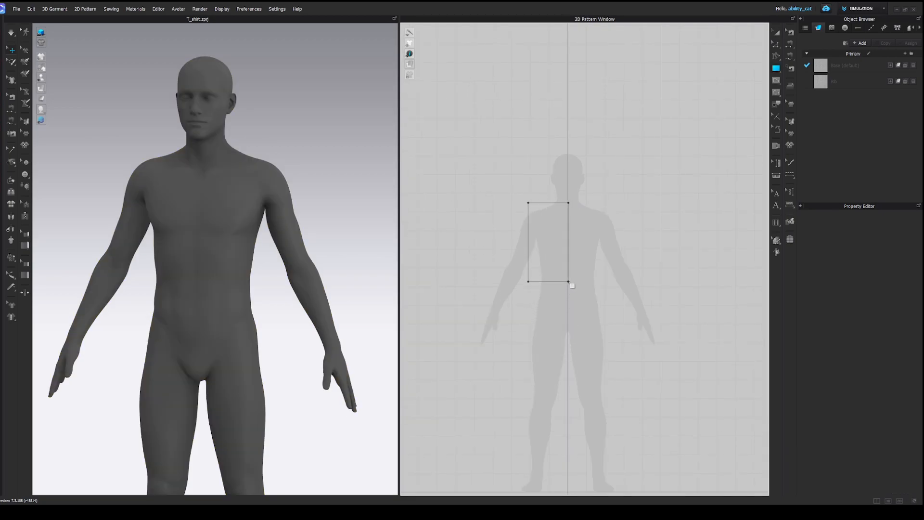
{"action": "left_click_drag", "start_coordinate": [572, 286], "coordinate": [572, 285]}
{"action": "scroll", "coordinate": [554, 235], "scroll_direction": "up", "scroll_amount": 3}
{"action": "key", "text": "z"}
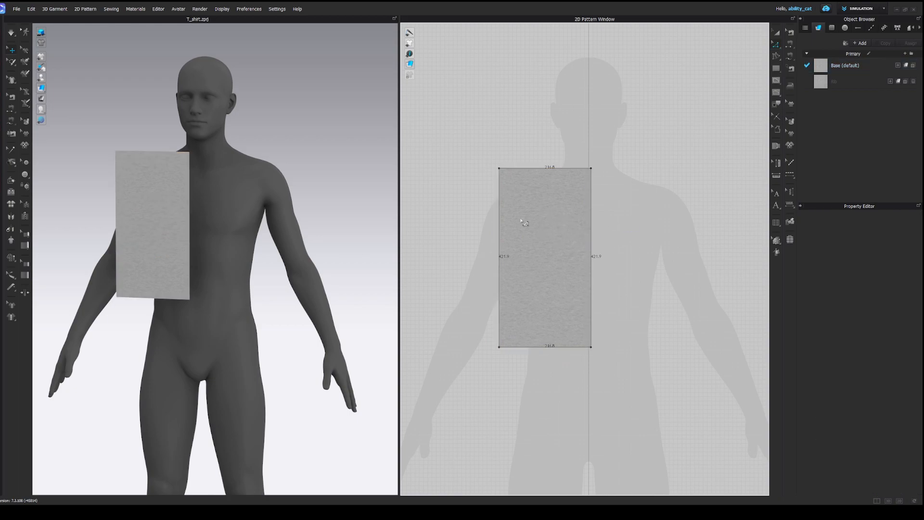
Add points on the rectangle's upper and centre edges and pull the neck corner inward to rough out the neckline
{"action": "left_click", "coordinate": [499, 231]}
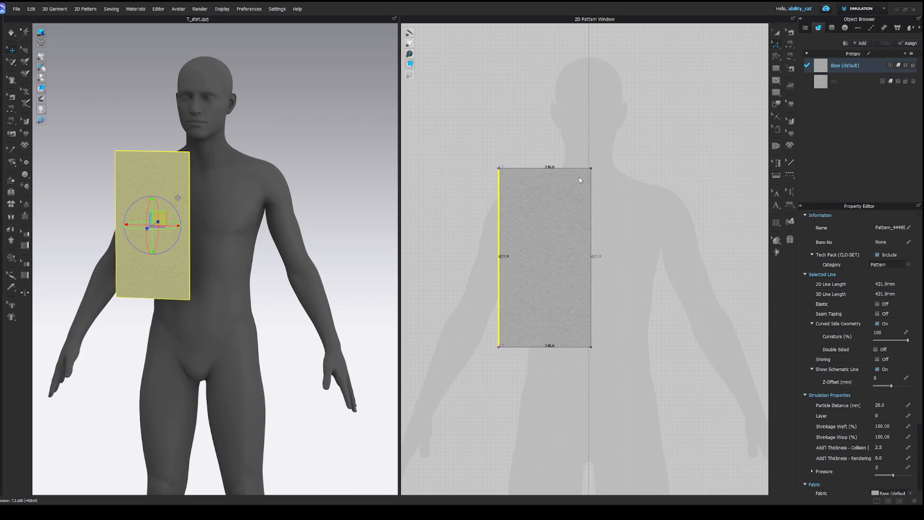
{"action": "key", "text": "x"}
{"action": "scroll", "coordinate": [571, 170], "scroll_direction": "up", "scroll_amount": 3}
{"action": "left_click", "coordinate": [553, 166]}
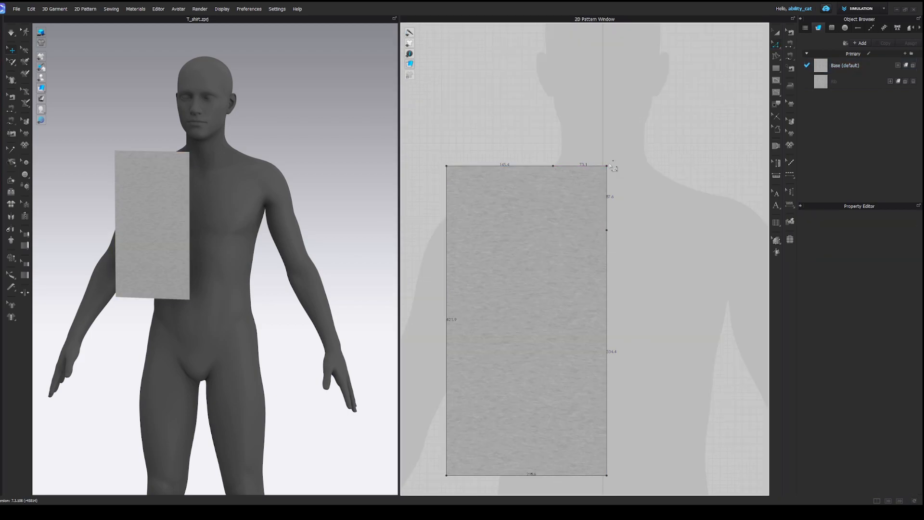
{"action": "left_click_drag", "start_coordinate": [576, 212], "coordinate": [576, 220]}
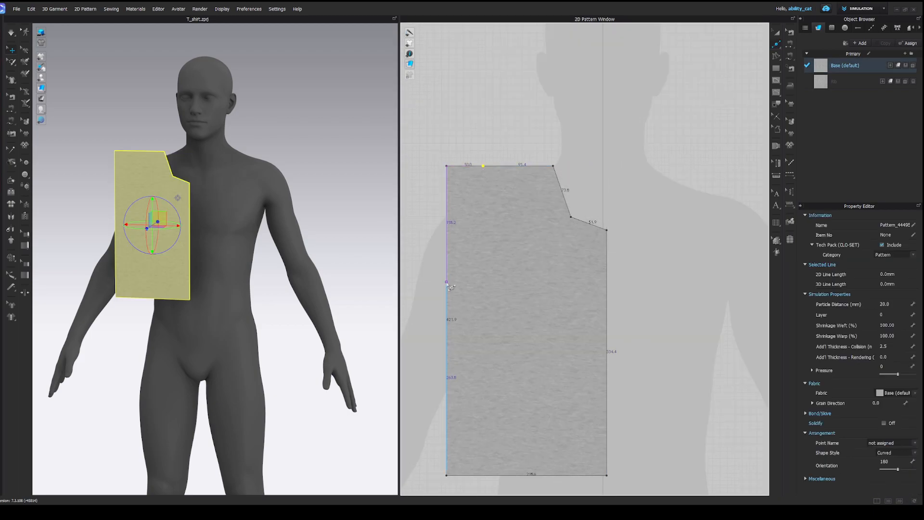
Pull the outer upper corner inward to rough out the armhole and slope the shoulder line toward the arm
{"action": "left_click_drag", "start_coordinate": [487, 260], "coordinate": [486, 261]}
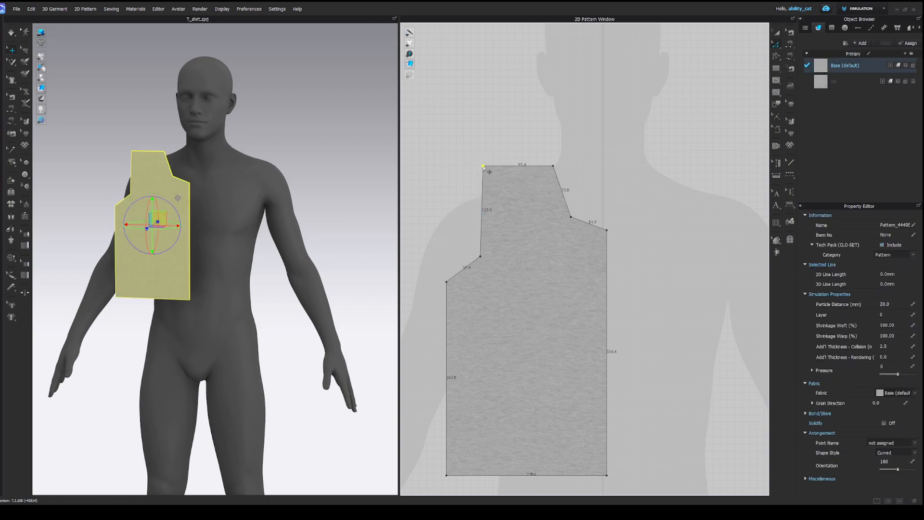
{"action": "key", "text": "Delete"}
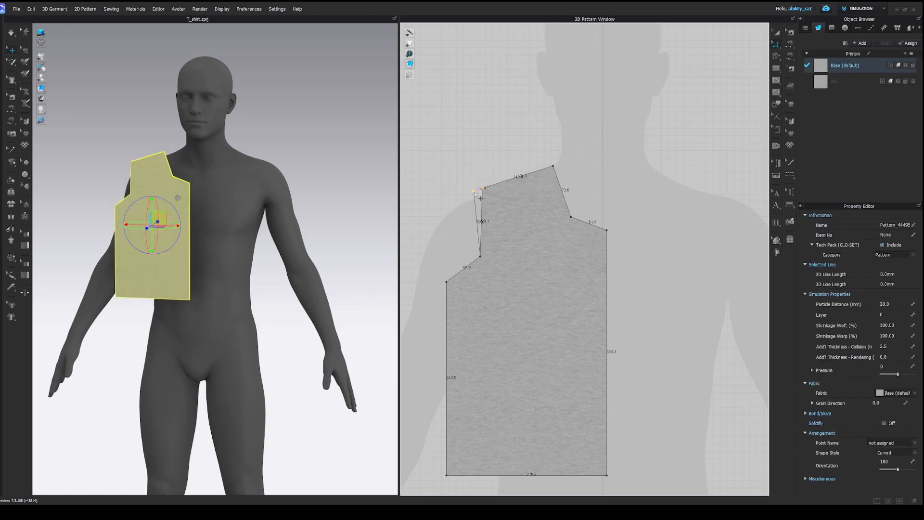
{"action": "left_click_drag", "start_coordinate": [553, 165], "coordinate": [547, 169]}
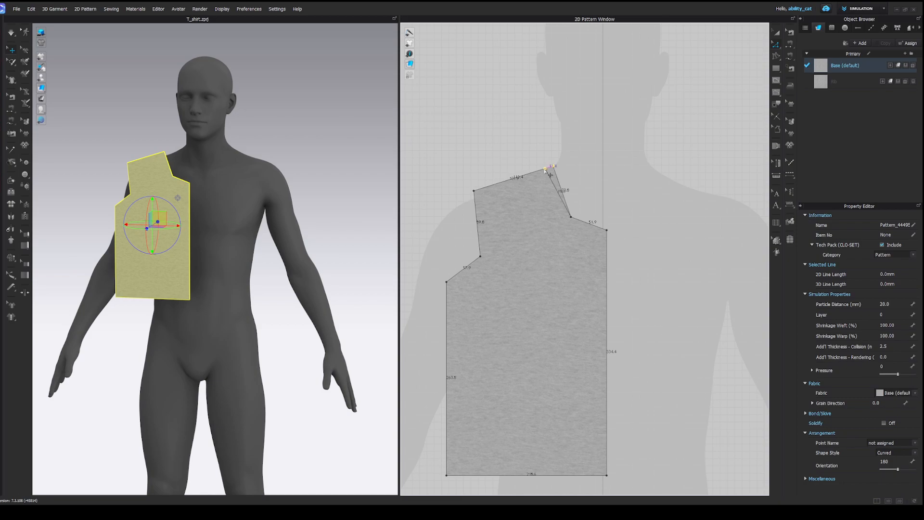
{"action": "left_click", "coordinate": [482, 201]}
{"action": "left_click_drag", "start_coordinate": [480, 195], "coordinate": [473, 201]}
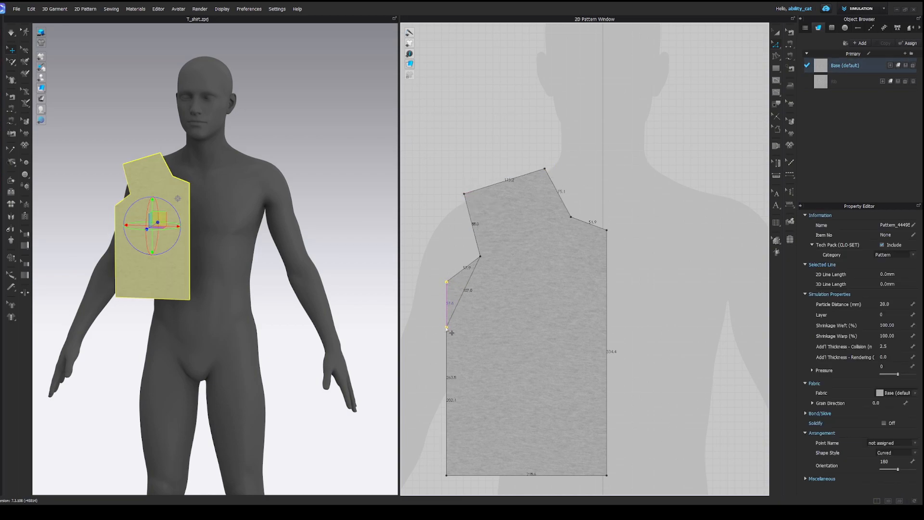
Lower the underarm point and round the armhole and neckline with curve points
{"action": "key", "text": "Delete"}
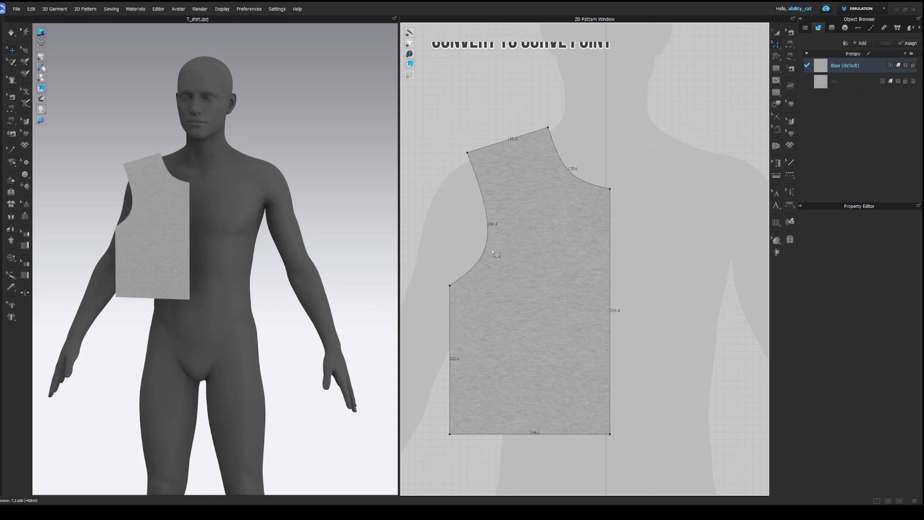
{"action": "left_click", "coordinate": [483, 230]}
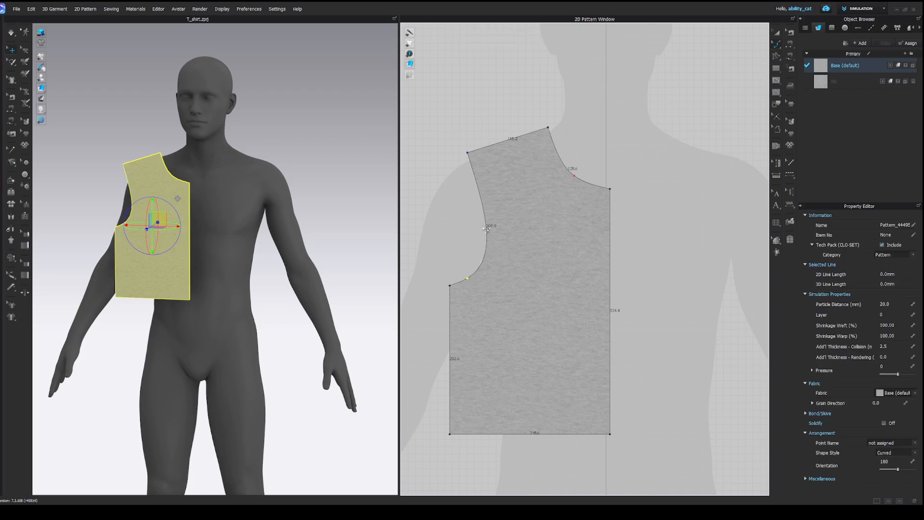
{"action": "left_click_drag", "start_coordinate": [476, 221], "coordinate": [476, 220]}
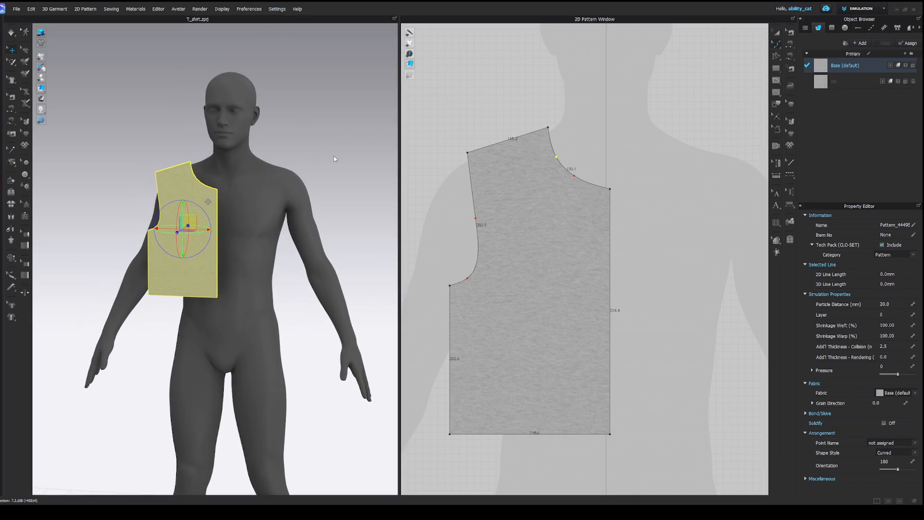
{"action": "scroll", "coordinate": [520, 234], "scroll_direction": "down", "scroll_amount": 3}
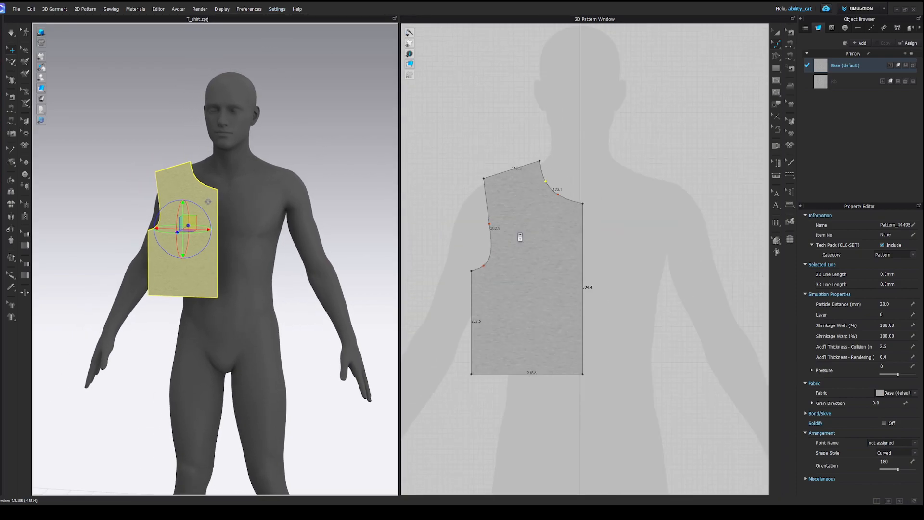
Create a symmetric copy of the front half and place it against the centre line
{"action": "middle_click_drag", "start_coordinate": [518, 237], "coordinate": [477, 224]}
{"action": "key", "text": "a"}
{"action": "left_click", "coordinate": [507, 253]}
{"action": "key", "text": "ctrl+d"}
{"action": "left_click", "coordinate": [601, 256]}
Copy both front halves and place the duplicates beside them as back pieces
{"action": "left_click", "coordinate": [509, 246]}
{"action": "left_click", "coordinate": [573, 239], "text": "shift"}
{"action": "key", "text": "ctrl+c"}
{"action": "key", "text": "ctrl+v"}
{"action": "middle_click_drag", "start_coordinate": [734, 252], "coordinate": [621, 245]}
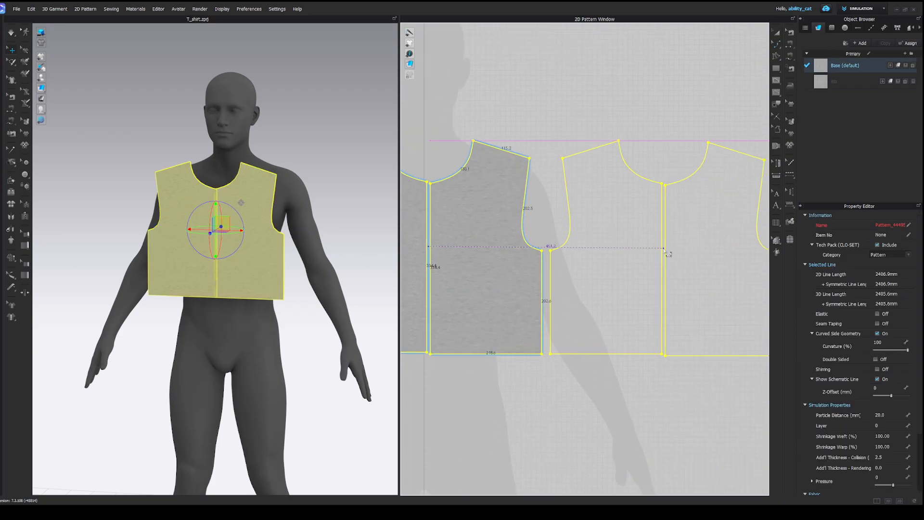
{"action": "left_click", "coordinate": [588, 244]}
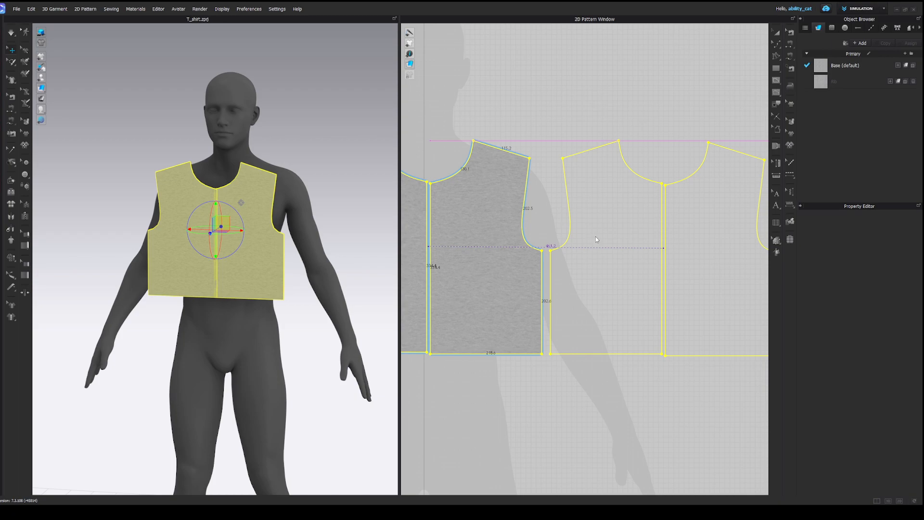
Move the outer back half to the opposite side of the front pieces so a back half flanks each side
{"action": "scroll", "coordinate": [602, 239], "scroll_direction": "down", "scroll_amount": 3}
{"action": "middle_click_drag", "start_coordinate": [601, 251], "coordinate": [639, 247]}
{"action": "scroll", "coordinate": [643, 248], "scroll_direction": "down", "scroll_amount": 1}
{"action": "left_click_drag", "start_coordinate": [693, 245], "coordinate": [473, 259]}
{"action": "scroll", "coordinate": [462, 260], "scroll_direction": "up", "scroll_amount": 4}
{"action": "scroll", "coordinate": [475, 257], "scroll_direction": "down", "scroll_amount": 4}
{"action": "scroll", "coordinate": [640, 254], "scroll_direction": "up", "scroll_amount": 2}
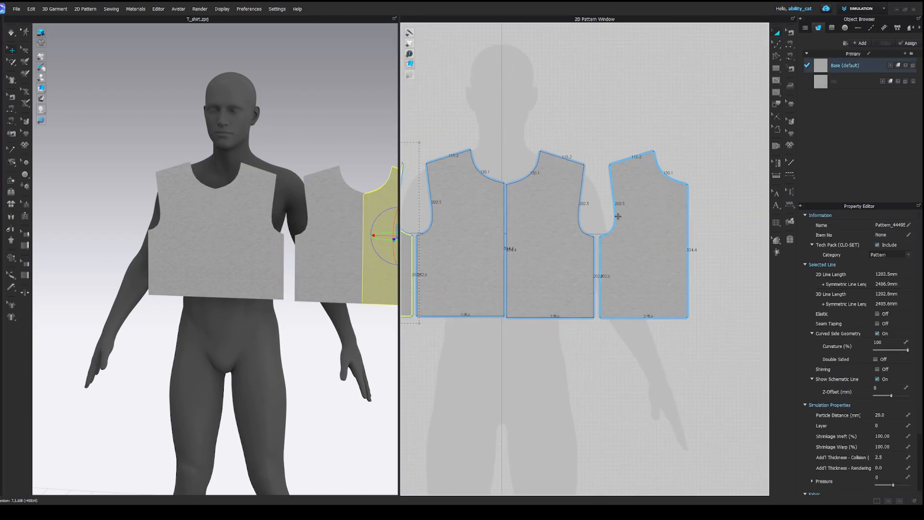
{"action": "left_click", "coordinate": [597, 225]}
{"action": "scroll", "coordinate": [642, 240], "scroll_direction": "down", "scroll_amount": 2}
Select both back halves and flip them to sit behind the avatar
{"action": "left_click", "coordinate": [645, 234]}
{"action": "left_click", "coordinate": [468, 233], "text": "shift"}
{"action": "key", "text": "ctrl+g"}
{"action": "right_click_drag", "start_coordinate": [377, 227], "coordinate": [466, 224]}
Select both front halves and adjust their position in front of the avatar's torso
{"action": "left_click", "coordinate": [261, 266]}
{"action": "left_click", "coordinate": [312, 270], "text": "shift"}
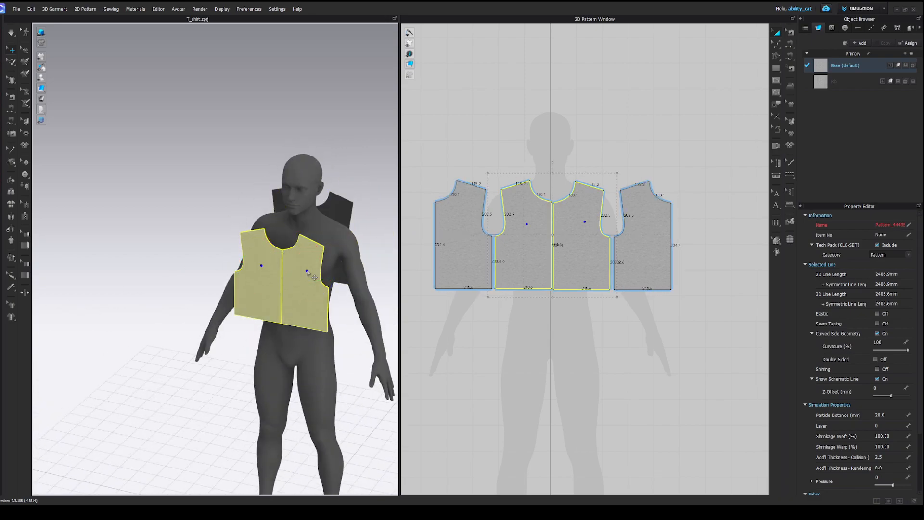
{"action": "right_click_drag", "start_coordinate": [313, 271], "coordinate": [354, 268]}
{"action": "left_click", "coordinate": [268, 257]}
{"action": "left_click_drag", "start_coordinate": [280, 264], "coordinate": [274, 258]}
{"action": "left_click", "coordinate": [321, 250]}
{"action": "scroll", "coordinate": [320, 250], "scroll_direction": "up", "scroll_amount": 3}
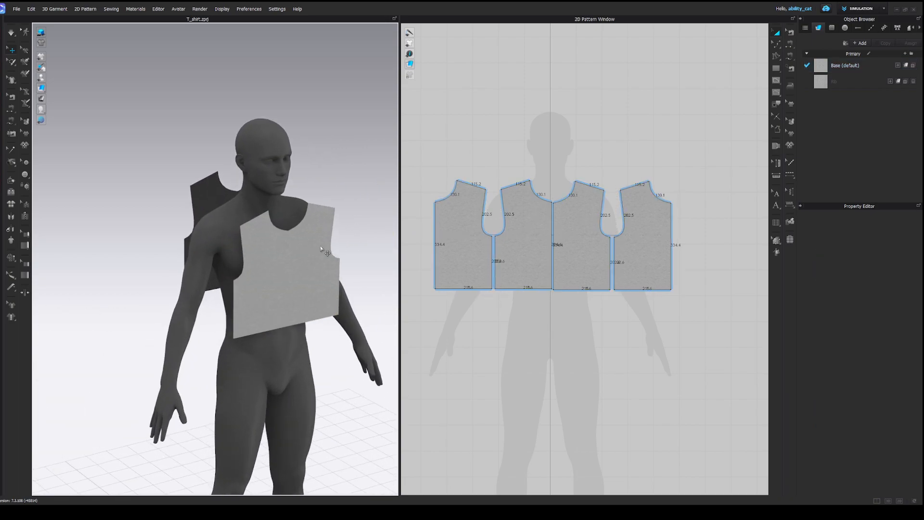
Sew the side, centre back, centre front and shoulder seams of the bodice pieces
{"action": "key", "text": "n"}
{"action": "scroll", "coordinate": [470, 238], "scroll_direction": "up", "scroll_amount": 3}
{"action": "left_click", "coordinate": [502, 246]}
{"action": "left_click", "coordinate": [497, 246]}
{"action": "left_click", "coordinate": [424, 236]}
{"action": "left_click", "coordinate": [732, 240]}
{"action": "left_click", "coordinate": [576, 243]}
{"action": "left_click", "coordinate": [579, 244]}
{"action": "left_click", "coordinate": [471, 166]}
{"action": "left_click", "coordinate": [537, 166]}
Simulate the sewn bodice and pull the front hem down to settle it on the avatar
{"action": "key", "text": "space"}
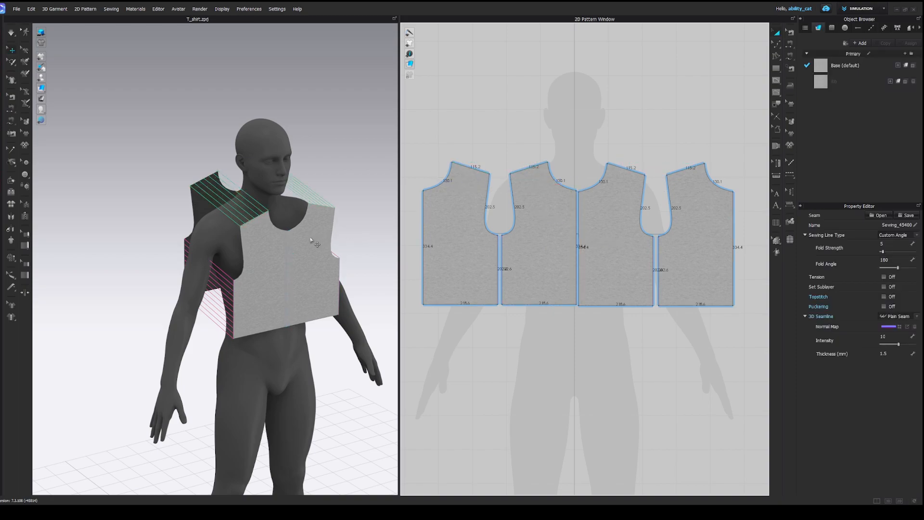
{"action": "right_click_drag", "start_coordinate": [315, 270], "coordinate": [293, 277]}
{"action": "left_click_drag", "start_coordinate": [254, 301], "coordinate": [256, 317]}
{"action": "right_click_drag", "start_coordinate": [337, 321], "coordinate": [289, 317]}
{"action": "left_click_drag", "start_coordinate": [313, 308], "coordinate": [278, 315]}
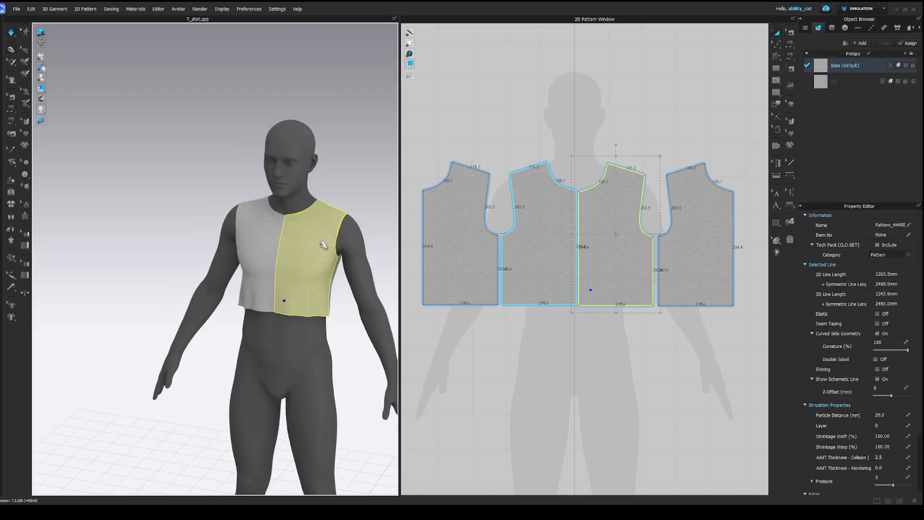
Stop the simulation and widen all four bodice pieces slightly together
{"action": "scroll", "coordinate": [470, 235], "scroll_direction": "down", "scroll_amount": 3}
{"action": "key", "text": "space"}
{"action": "left_click_drag", "start_coordinate": [426, 175], "coordinate": [645, 291]}
{"action": "mouse_move", "coordinate": [648, 235]}
{"action": "left_mouse_down"}
{"action": "mouse_move", "coordinate": [658, 235]}
{"action": "mouse_move", "coordinate": [642, 237]}
{"action": "left_mouse_up"}
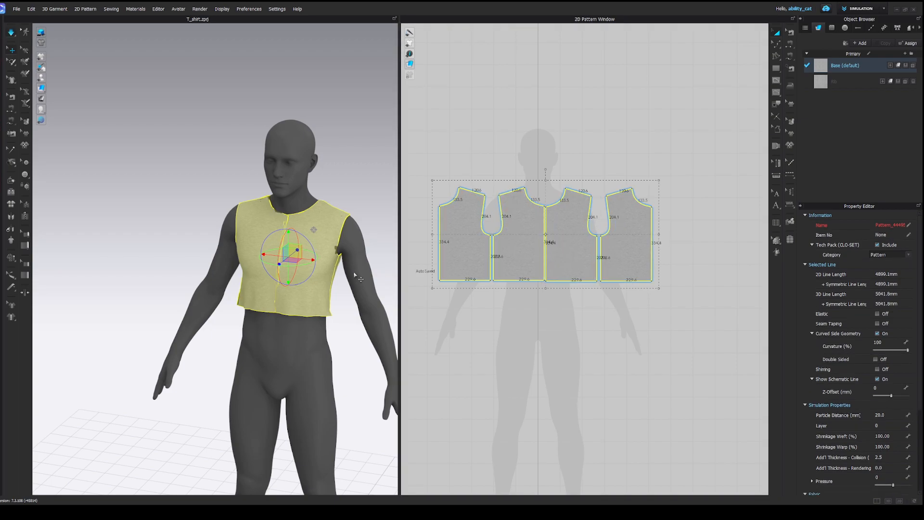
Simulate the widened bodice and tug the cloth into place around the torso
{"action": "right_click_drag", "start_coordinate": [354, 276], "coordinate": [378, 278]}
{"action": "key", "text": "space"}
{"action": "right_click_drag", "start_coordinate": [289, 298], "coordinate": [308, 312]}
{"action": "left_click_drag", "start_coordinate": [244, 317], "coordinate": [242, 320]}
{"action": "right_click_drag", "start_coordinate": [262, 281], "coordinate": [242, 271]}
{"action": "left_click_drag", "start_coordinate": [241, 271], "coordinate": [236, 273]}
{"action": "right_click_drag", "start_coordinate": [354, 288], "coordinate": [290, 291]}
{"action": "left_click_drag", "start_coordinate": [290, 291], "coordinate": [290, 292]}
{"action": "right_click_drag", "start_coordinate": [269, 289], "coordinate": [291, 288]}
{"action": "left_click_drag", "start_coordinate": [260, 266], "coordinate": [272, 280]}
{"action": "right_click_drag", "start_coordinate": [273, 280], "coordinate": [245, 280]}
Raise the neck point at the centre back and reshape the back neckline into a shallower curve
{"action": "scroll", "coordinate": [450, 215], "scroll_direction": "up", "scroll_amount": 4}
{"action": "middle_click_drag", "start_coordinate": [450, 215], "coordinate": [479, 236]}
{"action": "key", "text": "z"}
{"action": "left_click_drag", "start_coordinate": [430, 196], "coordinate": [462, 201]}
{"action": "left_click", "coordinate": [446, 207]}
{"action": "left_click", "coordinate": [463, 223]}
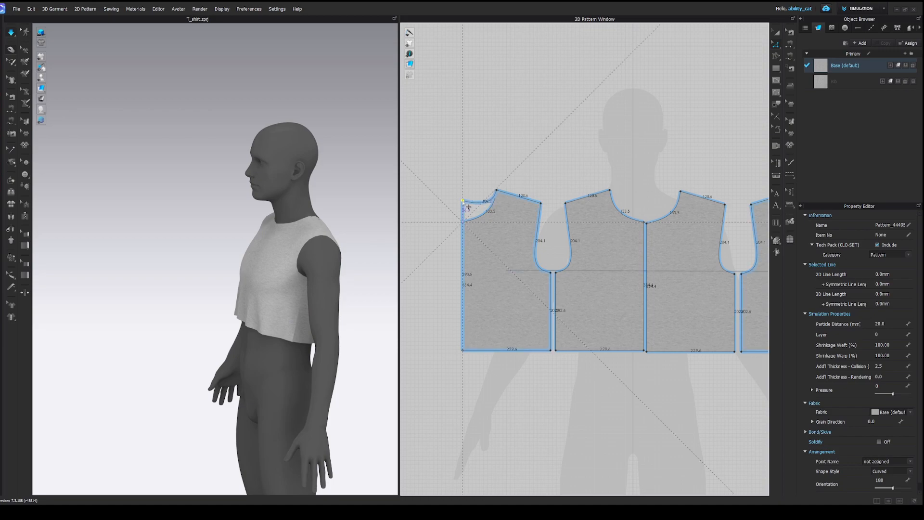
{"action": "scroll", "coordinate": [462, 197], "scroll_direction": "up", "scroll_amount": 4}
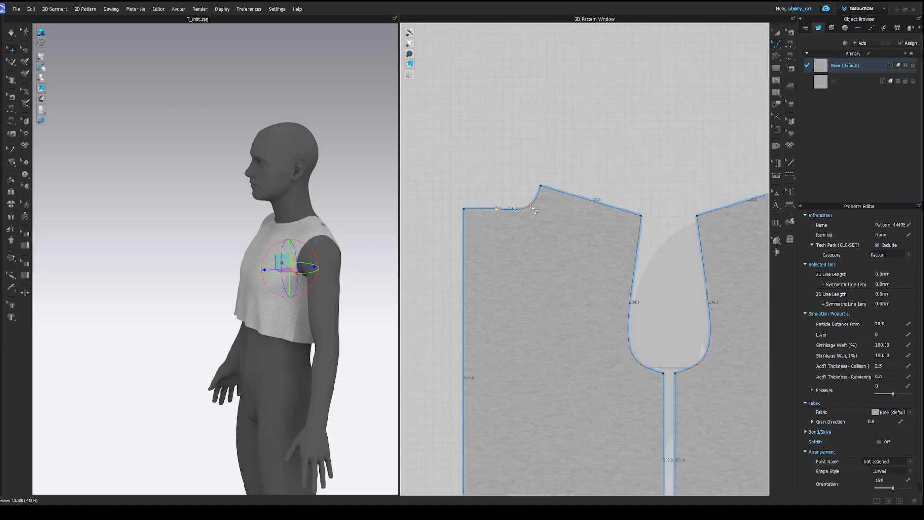
{"action": "scroll", "coordinate": [465, 215], "scroll_direction": "down", "scroll_amount": 3}
{"action": "middle_click_drag", "start_coordinate": [624, 243], "coordinate": [515, 248]}
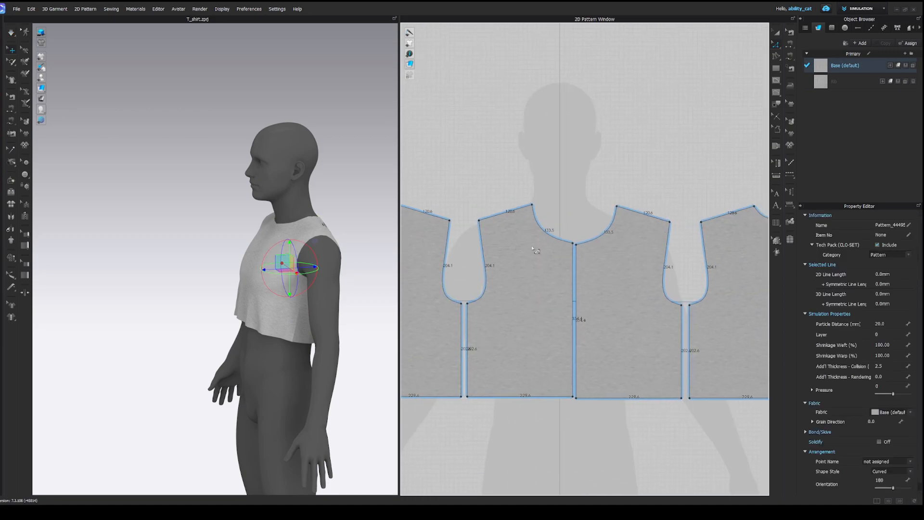
Simulate the bodice with the raised back neckline and pull the fabric into position
{"action": "key", "text": "space"}
{"action": "right_click_drag", "start_coordinate": [192, 265], "coordinate": [252, 265]}
{"action": "left_click_drag", "start_coordinate": [252, 268], "coordinate": [288, 257]}
{"action": "right_click_drag", "start_coordinate": [287, 257], "coordinate": [313, 275]}
{"action": "left_click_drag", "start_coordinate": [236, 281], "coordinate": [263, 285]}
{"action": "left_click", "coordinate": [255, 270]}
{"action": "mouse_move", "coordinate": [262, 272]}
{"action": "right_mouse_down"}
{"action": "mouse_move", "coordinate": [233, 268]}
{"action": "mouse_move", "coordinate": [245, 269]}
{"action": "right_mouse_up"}
Raise the back piece's shoulder line to lengthen the back
{"action": "left_click", "coordinate": [473, 199]}
{"action": "middle_click_drag", "start_coordinate": [473, 200], "coordinate": [559, 220]}
{"action": "left_click", "coordinate": [514, 235]}
{"action": "left_click_drag", "start_coordinate": [519, 239], "coordinate": [517, 221]}
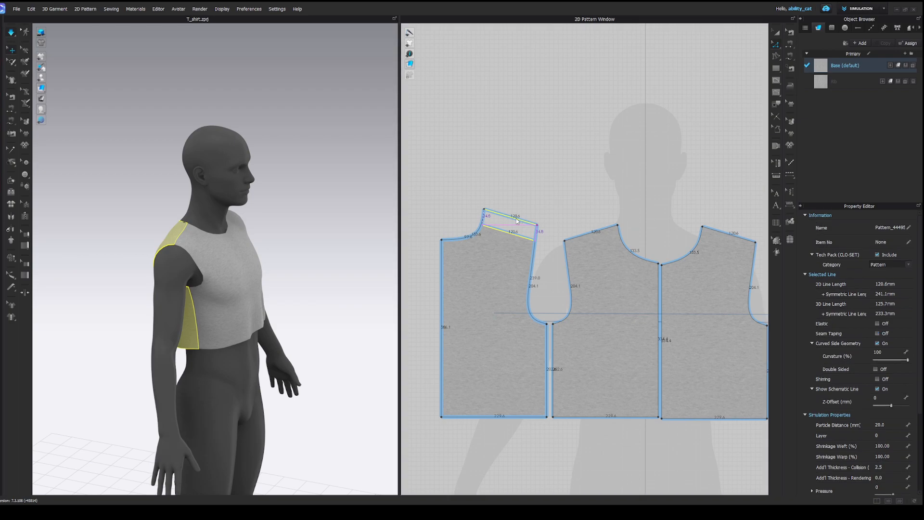
Simulate the lengthened back and pull the cloth down to check its drape around the side
{"action": "key", "text": "space"}
{"action": "left_click_drag", "start_coordinate": [242, 312], "coordinate": [250, 330]}
{"action": "right_click_drag", "start_coordinate": [250, 330], "coordinate": [273, 330]}
{"action": "left_click", "coordinate": [164, 300]}
{"action": "mouse_move", "coordinate": [166, 306]}
{"action": "right_mouse_down"}
{"action": "mouse_move", "coordinate": [200, 320]}
{"action": "mouse_move", "coordinate": [169, 299]}
{"action": "right_mouse_up"}
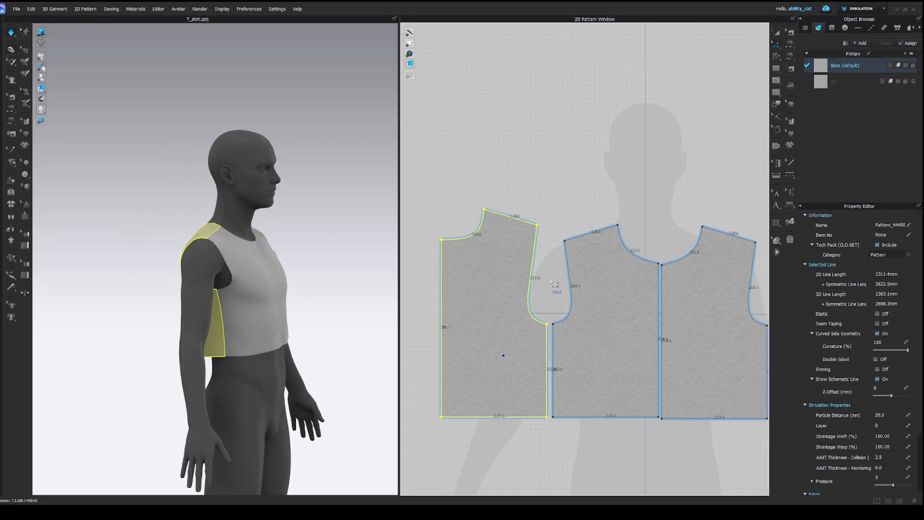
Reshape the front armhole curve near the underarm and simulate the bodice, pulling the cloth to settle it
{"action": "scroll", "coordinate": [558, 301], "scroll_direction": "up", "scroll_amount": 2}
{"action": "left_click", "coordinate": [571, 339]}
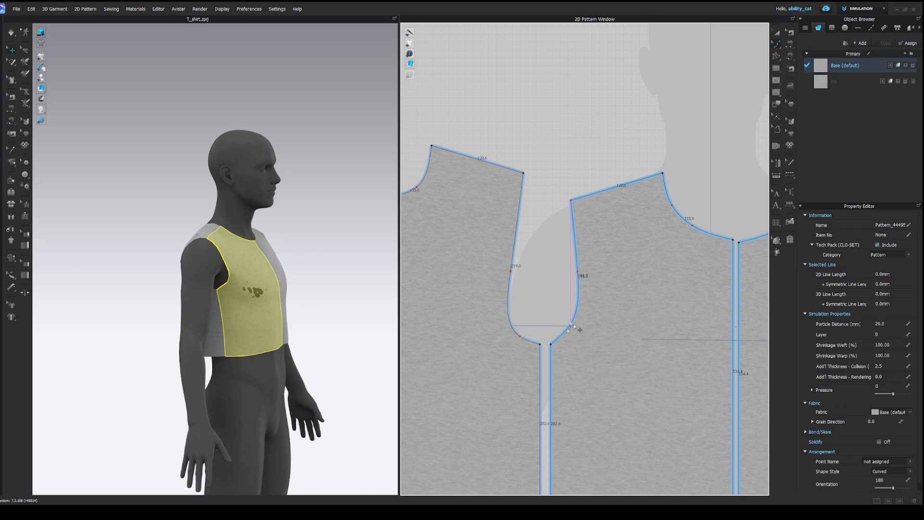
{"action": "key", "text": "space"}
{"action": "right_click_drag", "start_coordinate": [277, 311], "coordinate": [250, 303]}
{"action": "left_click", "coordinate": [259, 309]}
{"action": "right_click_drag", "start_coordinate": [185, 265], "coordinate": [197, 260]}
{"action": "left_click", "coordinate": [194, 255]}
{"action": "left_click", "coordinate": [199, 331]}
{"action": "right_click_drag", "start_coordinate": [199, 332], "coordinate": [181, 333]}
{"action": "left_click", "coordinate": [223, 341]}
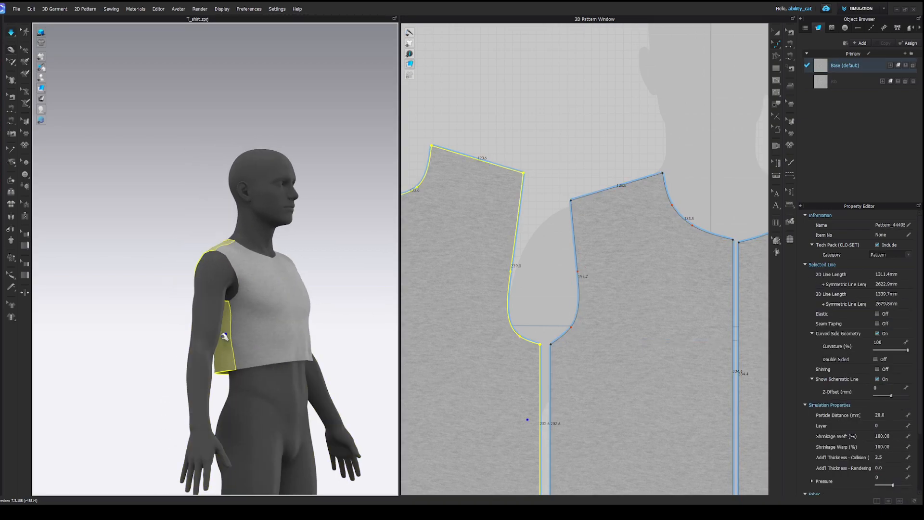
Stop the simulation and lower the back shoulder line slightly
{"action": "key", "text": "space"}
{"action": "key", "text": "z"}
{"action": "left_click_drag", "start_coordinate": [507, 170], "coordinate": [506, 177]}
Simulate the lowered back shoulder and pull the back hem to smooth the garment
{"action": "key", "text": "space"}
{"action": "right_click_drag", "start_coordinate": [290, 315], "coordinate": [303, 316]}
{"action": "left_click", "coordinate": [264, 335]}
{"action": "right_click_drag", "start_coordinate": [258, 336], "coordinate": [292, 332]}
{"action": "left_click", "coordinate": [196, 341]}
{"action": "right_click_drag", "start_coordinate": [168, 342], "coordinate": [225, 334]}
{"action": "left_click_drag", "start_coordinate": [212, 349], "coordinate": [226, 367]}
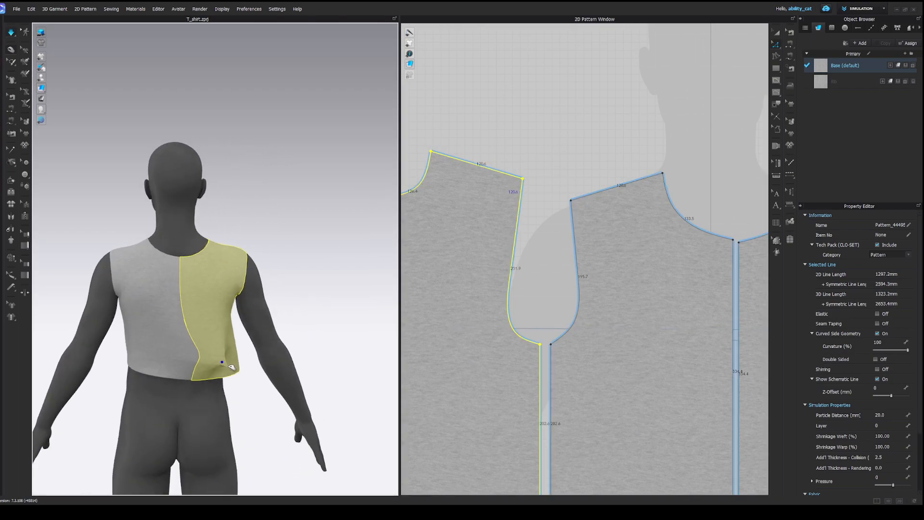
{"action": "left_click", "coordinate": [168, 334]}
{"action": "right_click_drag", "start_coordinate": [212, 298], "coordinate": [187, 273]}
{"action": "left_click", "coordinate": [201, 273]}
{"action": "scroll", "coordinate": [204, 270], "scroll_direction": "down", "scroll_amount": 2}
Select all four bodice pieces, widen them slightly again and simulate the looser fit
{"action": "key", "text": "space"}
{"action": "scroll", "coordinate": [540, 267], "scroll_direction": "down", "scroll_amount": 6}
{"action": "right_click_drag", "start_coordinate": [549, 280], "coordinate": [483, 261]}
{"action": "left_click_drag", "start_coordinate": [417, 209], "coordinate": [692, 343]}
{"action": "left_click_drag", "start_coordinate": [644, 265], "coordinate": [651, 266]}
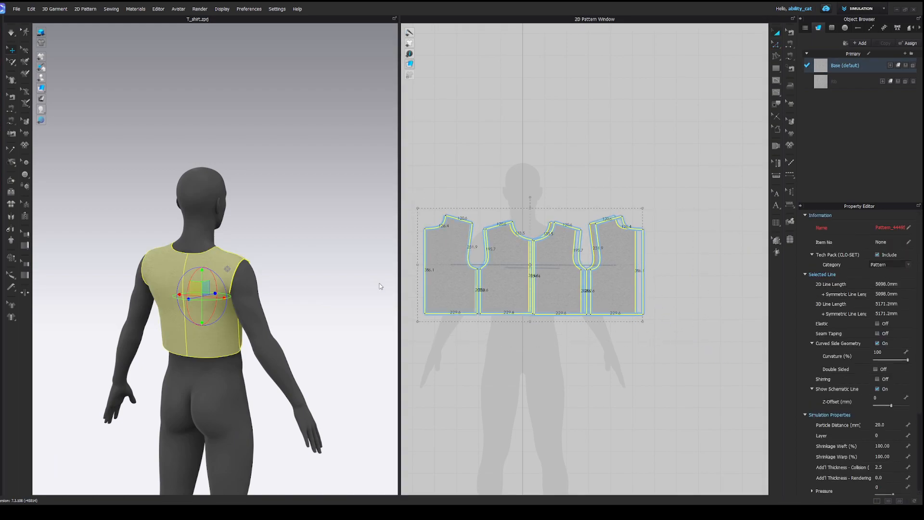
{"action": "key", "text": "space"}
{"action": "right_click_drag", "start_coordinate": [262, 297], "coordinate": [210, 310]}
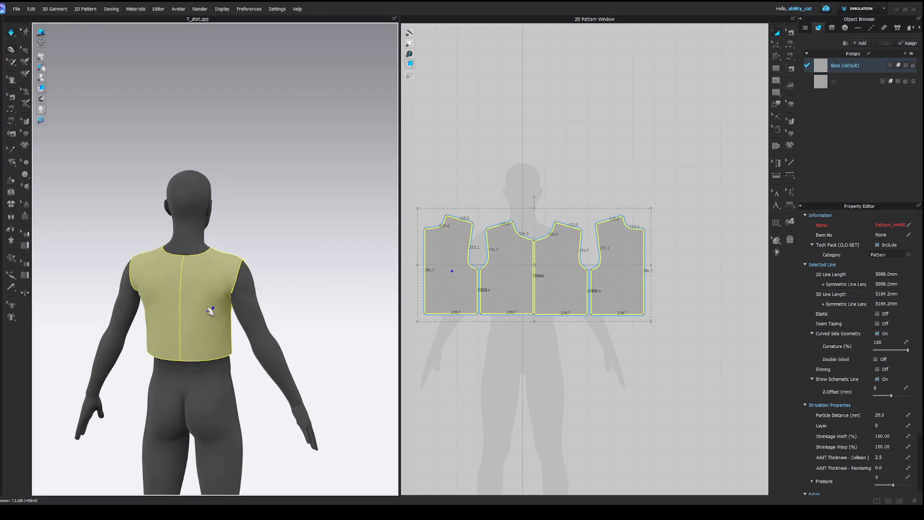
Match the back pieces up to the front pieces along their shoulder lines
{"action": "scroll", "coordinate": [467, 269], "scroll_direction": "down", "scroll_amount": 4}
{"action": "middle_click_drag", "start_coordinate": [468, 269], "coordinate": [500, 272]}
{"action": "key", "text": "z"}
{"action": "scroll", "coordinate": [493, 234], "scroll_direction": "up", "scroll_amount": 4}
{"action": "left_click", "coordinate": [493, 238]}
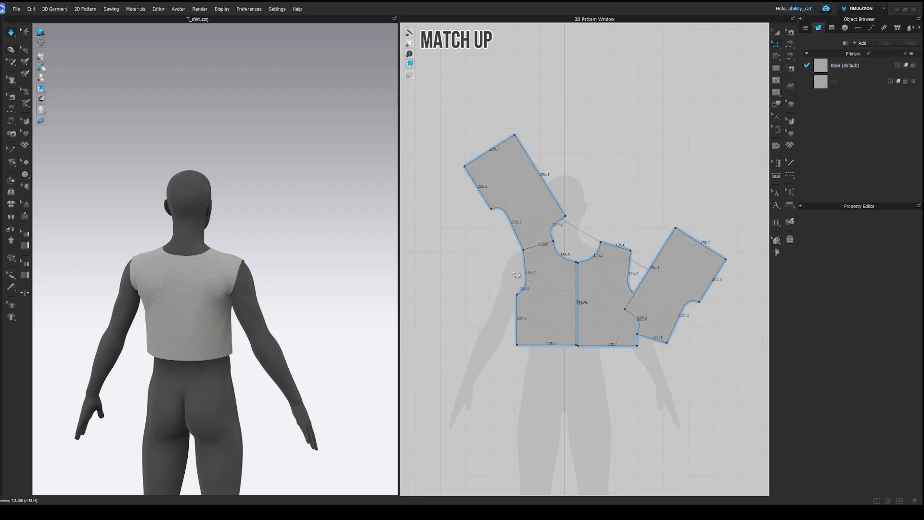
Add curve points on the back and front armhole edges near the shoulder seam and smooth the line across the seam
{"action": "scroll", "coordinate": [496, 251], "scroll_direction": "up", "scroll_amount": 5}
{"action": "right_click_drag", "start_coordinate": [306, 303], "coordinate": [237, 331]}
{"action": "scroll", "coordinate": [237, 331], "scroll_direction": "up", "scroll_amount": 3}
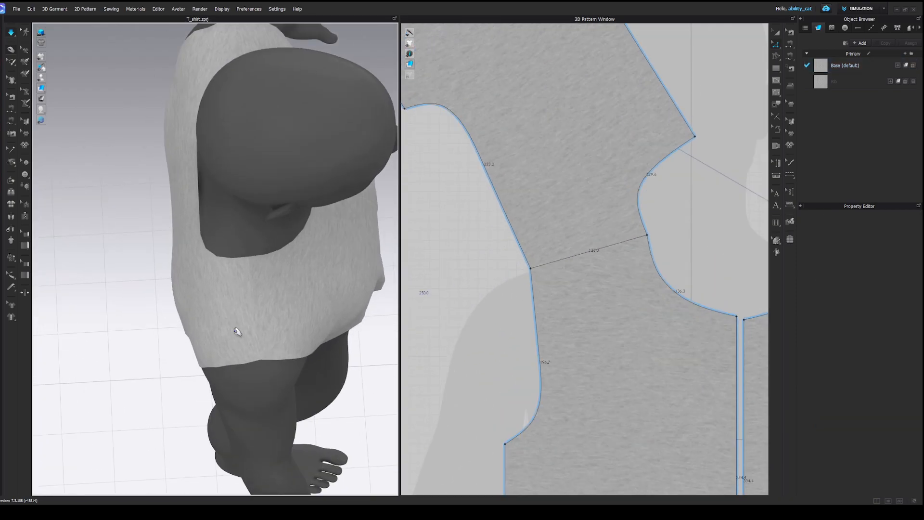
{"action": "left_click", "coordinate": [254, 352]}
{"action": "left_click_drag", "start_coordinate": [235, 353], "coordinate": [273, 350]}
{"action": "left_click", "coordinate": [347, 367]}
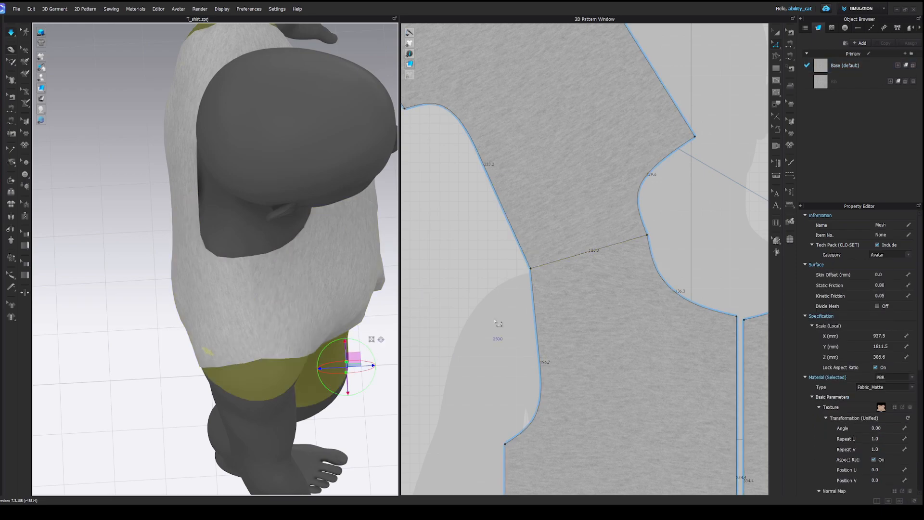
{"action": "scroll", "coordinate": [519, 239], "scroll_direction": "up", "scroll_amount": 3}
{"action": "key", "text": "v"}
{"action": "left_click_drag", "start_coordinate": [520, 246], "coordinate": [527, 249]}
{"action": "left_click_drag", "start_coordinate": [539, 323], "coordinate": [542, 323]}
Adjust the middle of the front armhole curve and pull the back armhole curve slightly inward
{"action": "scroll", "coordinate": [522, 271], "scroll_direction": "down", "scroll_amount": 3}
{"action": "left_click", "coordinate": [537, 350]}
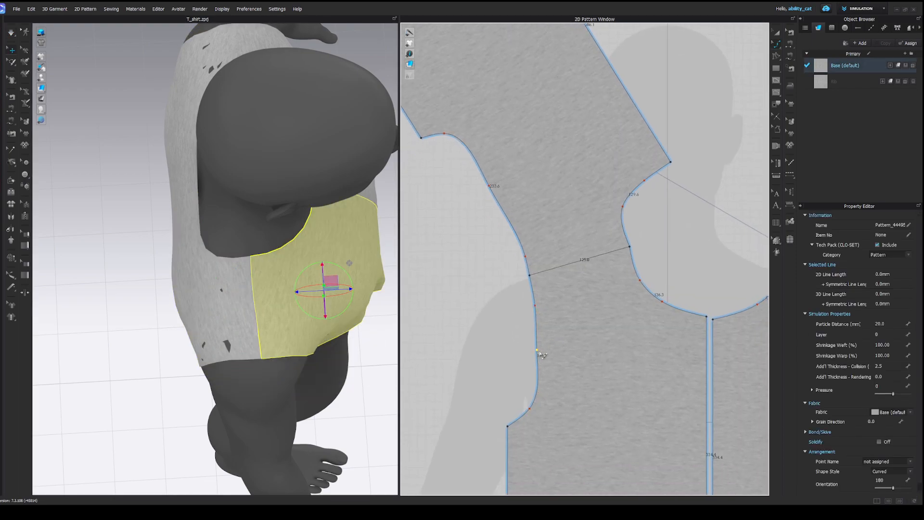
{"action": "left_click", "coordinate": [494, 237]}
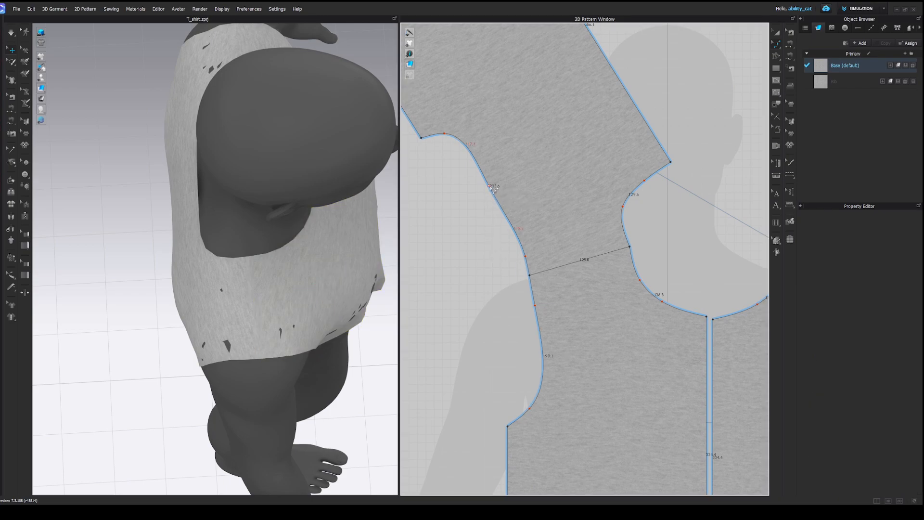
{"action": "left_click_drag", "start_coordinate": [490, 187], "coordinate": [501, 181]}
Reshape the back and front neckline curves so they flow smoothly across the matched shoulder seam
{"action": "scroll", "coordinate": [639, 218], "scroll_direction": "up", "scroll_amount": 4}
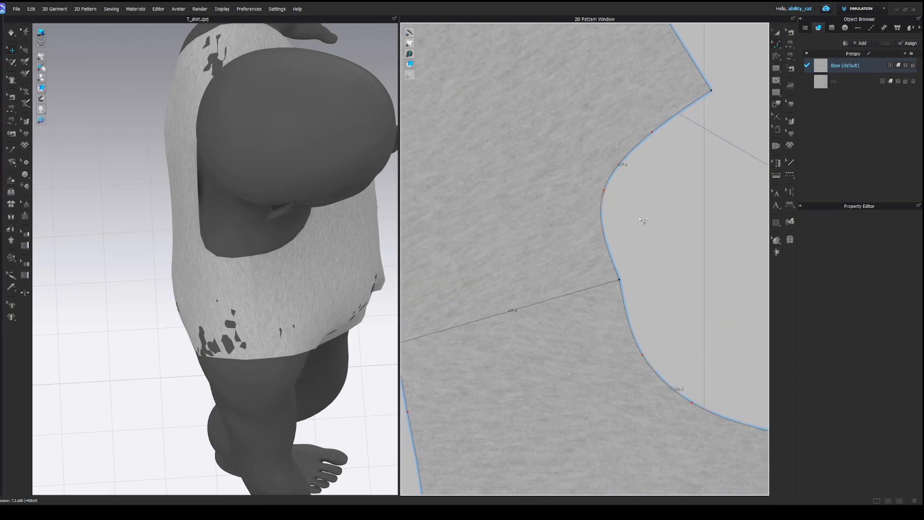
{"action": "middle_click_drag", "start_coordinate": [640, 217], "coordinate": [550, 237]}
{"action": "right_click_drag", "start_coordinate": [255, 247], "coordinate": [233, 234]}
{"action": "left_click_drag", "start_coordinate": [515, 210], "coordinate": [525, 212]}
{"action": "scroll", "coordinate": [542, 299], "scroll_direction": "down", "scroll_amount": 4}
{"action": "left_click_drag", "start_coordinate": [549, 349], "coordinate": [554, 348]}
Simulate the smoothed armholes and necklines and pull the garment into place on the avatar
{"action": "scroll", "coordinate": [549, 219], "scroll_direction": "down", "scroll_amount": 4}
{"action": "right_click_drag", "start_coordinate": [327, 226], "coordinate": [265, 168]}
{"action": "key", "text": "space"}
{"action": "right_click_drag", "start_coordinate": [268, 296], "coordinate": [251, 294]}
{"action": "left_click_drag", "start_coordinate": [236, 299], "coordinate": [245, 296]}
{"action": "right_click_drag", "start_coordinate": [245, 296], "coordinate": [275, 270]}
Return the back pieces upright beside the front pieces with their side seams adjacent
{"action": "scroll", "coordinate": [471, 222], "scroll_direction": "down", "scroll_amount": 2}
{"action": "middle_click_drag", "start_coordinate": [508, 235], "coordinate": [551, 266]}
{"action": "left_click_drag", "start_coordinate": [522, 98], "coordinate": [488, 243]}
{"action": "key", "text": "x"}
{"action": "left_click", "coordinate": [513, 275]}
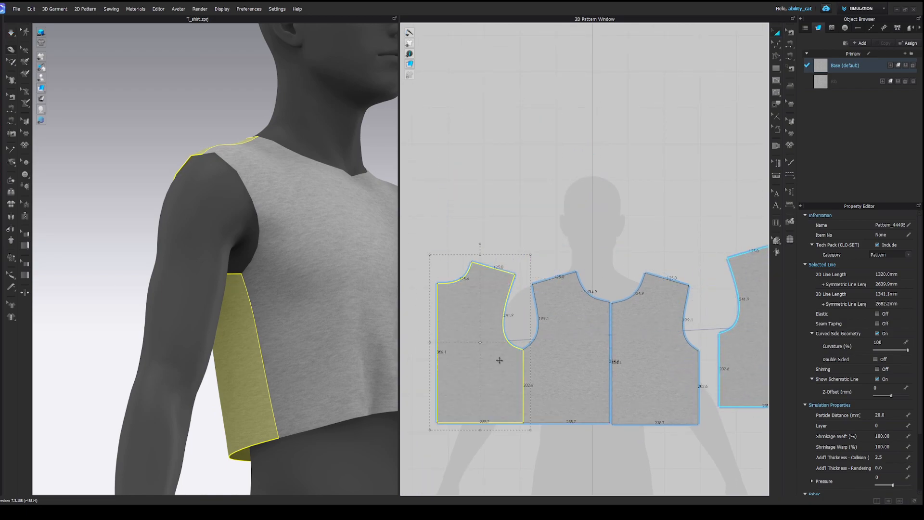
{"action": "scroll", "coordinate": [522, 303], "scroll_direction": "down", "scroll_amount": 2}
{"action": "left_click_drag", "start_coordinate": [679, 328], "coordinate": [670, 339]}
{"action": "left_click", "coordinate": [626, 231]}
Simulate the garment and pull the fabric to check the fit around the back neckline
{"action": "key", "text": "space"}
{"action": "right_click_drag", "start_coordinate": [279, 304], "coordinate": [409, 292]}
{"action": "left_click", "coordinate": [198, 251]}
{"action": "right_click_drag", "start_coordinate": [198, 252], "coordinate": [219, 210]}
{"action": "scroll", "coordinate": [452, 284], "scroll_direction": "up", "scroll_amount": 4}
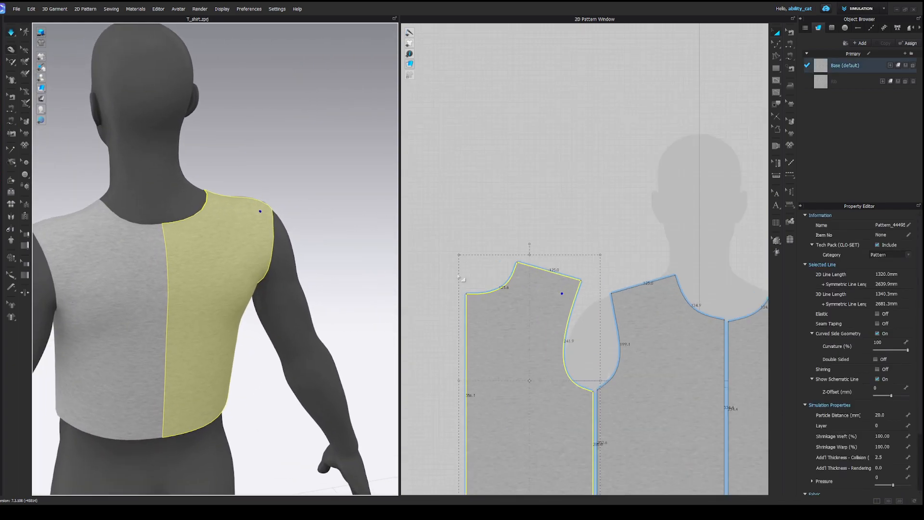
Raise the centre back neck point and reshape the back neckline into a shallower curve
{"action": "key", "text": "z"}
{"action": "left_click", "coordinate": [466, 293]}
{"action": "left_click_drag", "start_coordinate": [467, 288], "coordinate": [467, 279]}
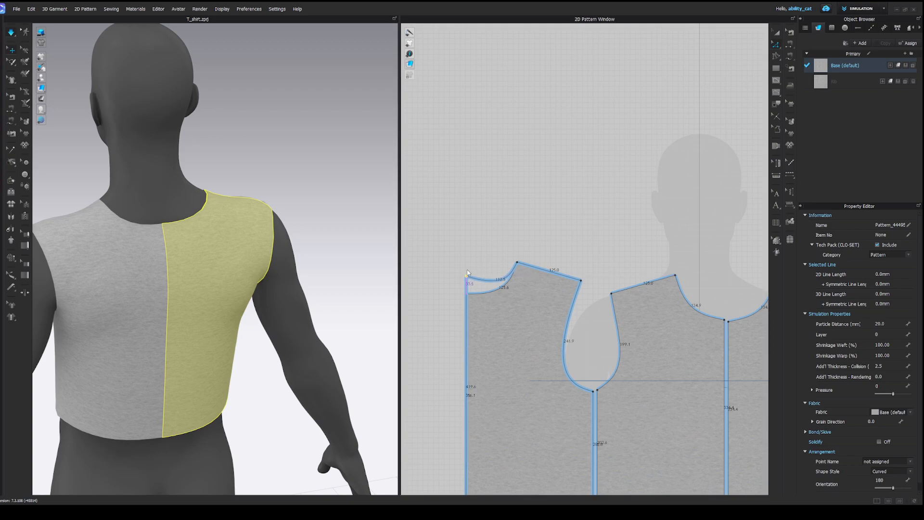
{"action": "scroll", "coordinate": [492, 279], "scroll_direction": "up", "scroll_amount": 3}
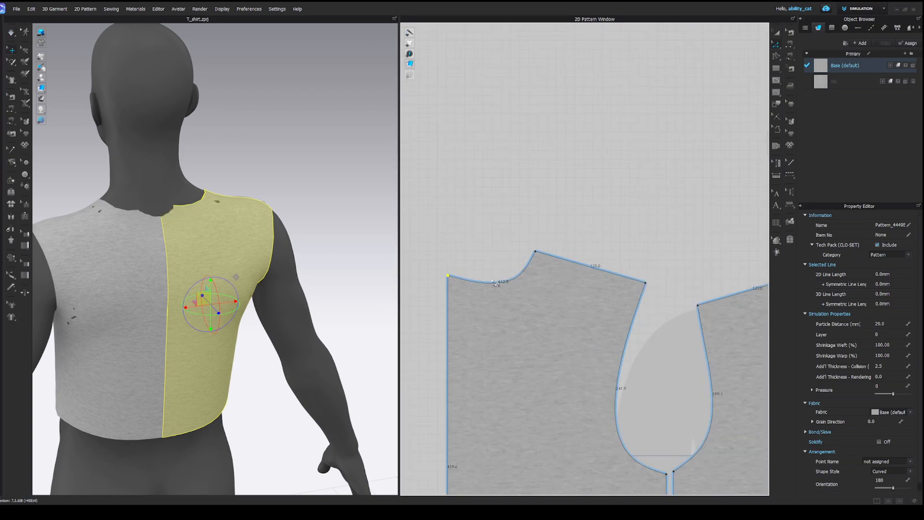
{"action": "left_click_drag", "start_coordinate": [484, 284], "coordinate": [521, 272]}
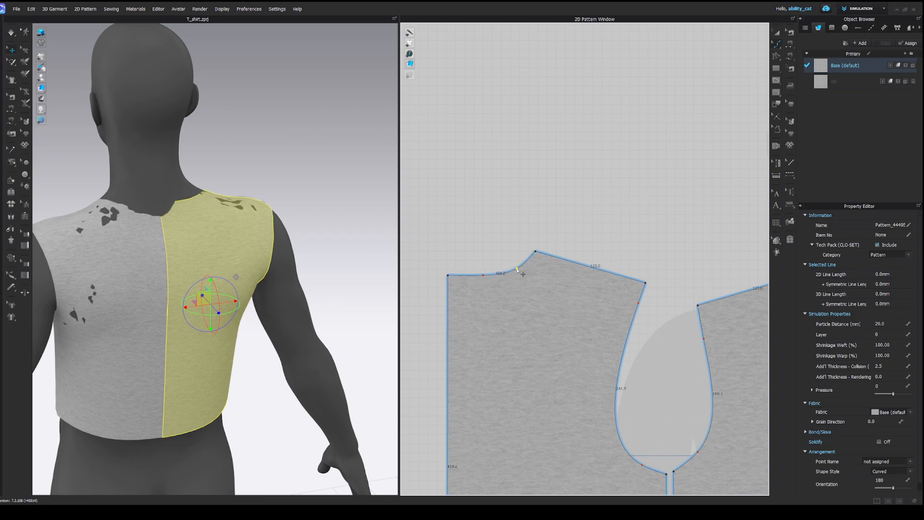
Match the back pieces to the front pieces along the shoulder lines again to check the neckline
{"action": "right_click_drag", "start_coordinate": [223, 251], "coordinate": [166, 283]}
{"action": "scroll", "coordinate": [575, 346], "scroll_direction": "down", "scroll_amount": 3}
{"action": "middle_click_drag", "start_coordinate": [575, 346], "coordinate": [502, 246]}
{"action": "key", "text": "z"}
{"action": "left_click", "coordinate": [513, 204]}
{"action": "left_click", "coordinate": [602, 214], "text": "shift"}
{"action": "key", "text": "ctrl+m"}
Refine the back and front neckline curves on both sides of the matched shoulder seam into one continuous line
{"action": "scroll", "coordinate": [602, 215], "scroll_direction": "up", "scroll_amount": 4}
{"action": "middle_click_drag", "start_coordinate": [675, 202], "coordinate": [620, 235]}
{"action": "scroll", "coordinate": [621, 236], "scroll_direction": "up", "scroll_amount": 2}
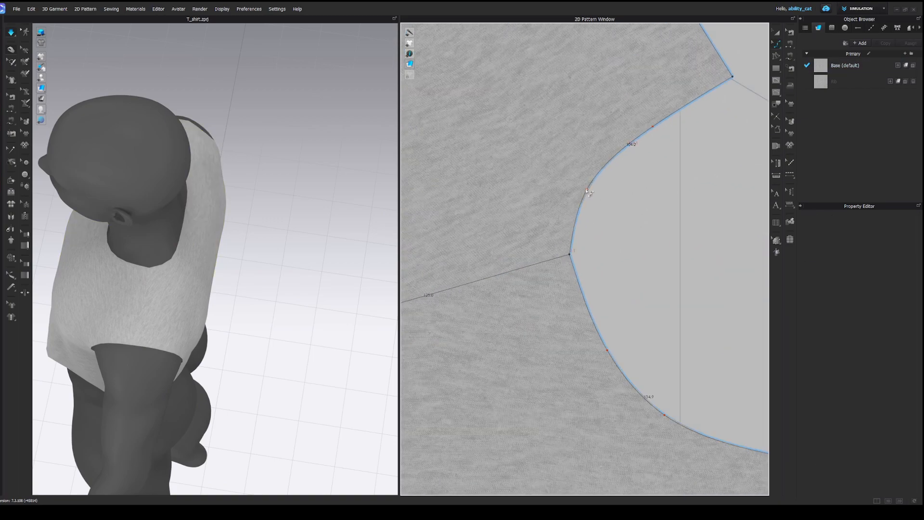
{"action": "left_click", "coordinate": [582, 192]}
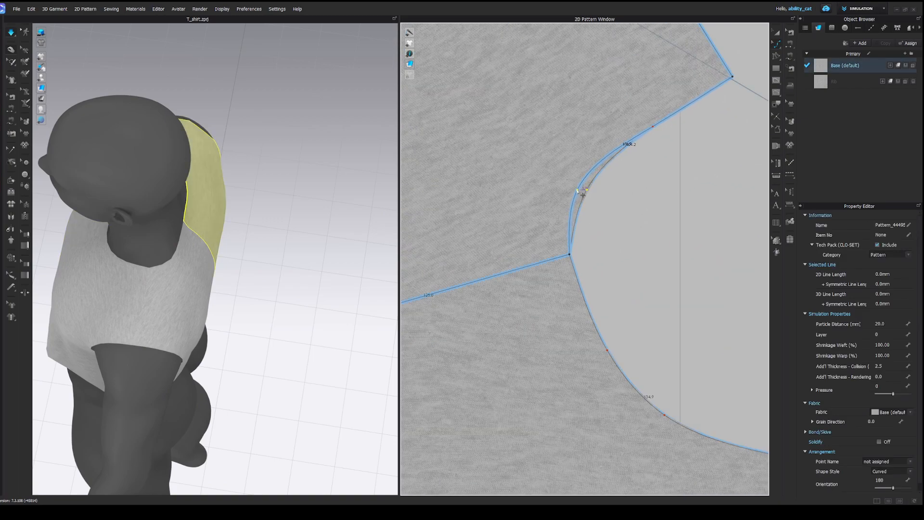
{"action": "left_click_drag", "start_coordinate": [577, 190], "coordinate": [577, 190]}
{"action": "left_click_drag", "start_coordinate": [583, 295], "coordinate": [580, 296]}
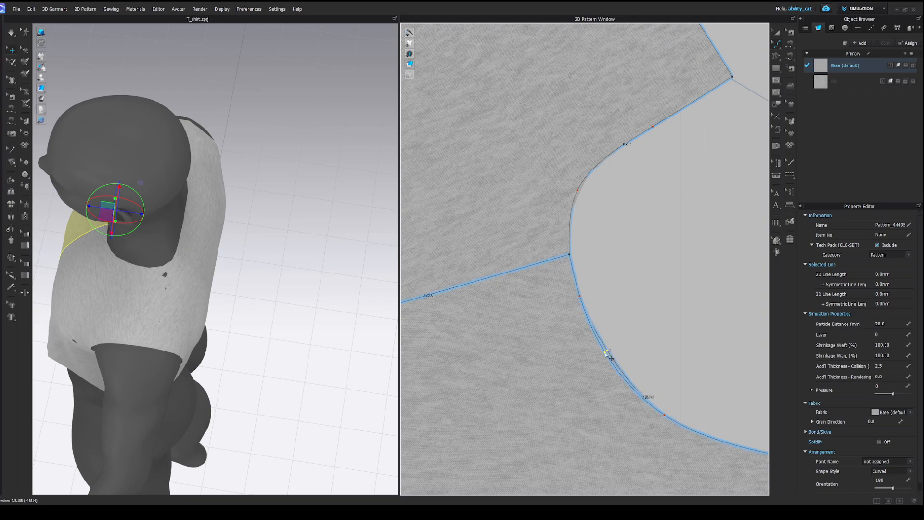
{"action": "scroll", "coordinate": [626, 260], "scroll_direction": "down", "scroll_amount": 5}
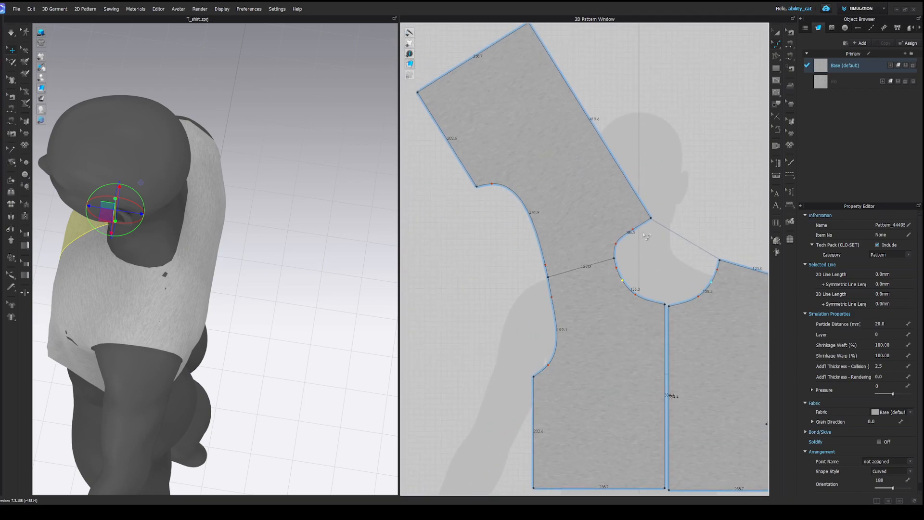
Move the matched back pieces off the shoulder lines and set them upright beside the front pieces again
{"action": "key", "text": "a"}
{"action": "left_click", "coordinate": [585, 187]}
{"action": "scroll", "coordinate": [568, 228], "scroll_direction": "down", "scroll_amount": 3}
{"action": "left_click_drag", "start_coordinate": [551, 99], "coordinate": [516, 318]}
{"action": "key", "text": "shift+x"}
{"action": "left_click", "coordinate": [549, 245]}
{"action": "left_click", "coordinate": [453, 302]}
Nudge the centre back neck point and flatten the back neckline curve toward the shoulder
{"action": "scroll", "coordinate": [241, 242], "scroll_direction": "up", "scroll_amount": 2}
{"action": "right_click_drag", "start_coordinate": [241, 241], "coordinate": [204, 182]}
{"action": "left_click", "coordinate": [185, 149]}
{"action": "right_click_drag", "start_coordinate": [186, 148], "coordinate": [280, 177]}
{"action": "scroll", "coordinate": [527, 220], "scroll_direction": "up", "scroll_amount": 4}
{"action": "middle_click_drag", "start_coordinate": [417, 242], "coordinate": [501, 201]}
{"action": "scroll", "coordinate": [501, 202], "scroll_direction": "up", "scroll_amount": 3}
{"action": "key", "text": "z"}
{"action": "left_click_drag", "start_coordinate": [487, 230], "coordinate": [506, 258]}
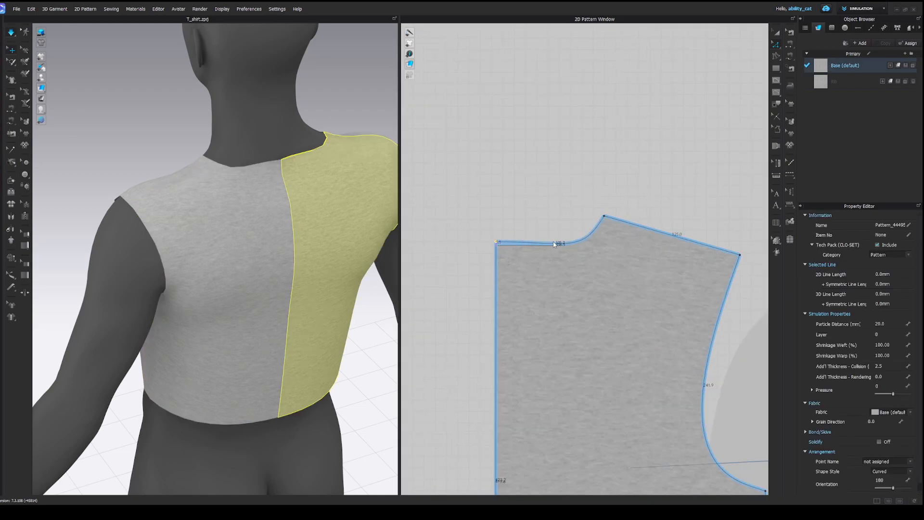
{"action": "key", "text": "space"}
{"action": "key", "text": "v"}
{"action": "left_click_drag", "start_coordinate": [544, 242], "coordinate": [592, 226]}
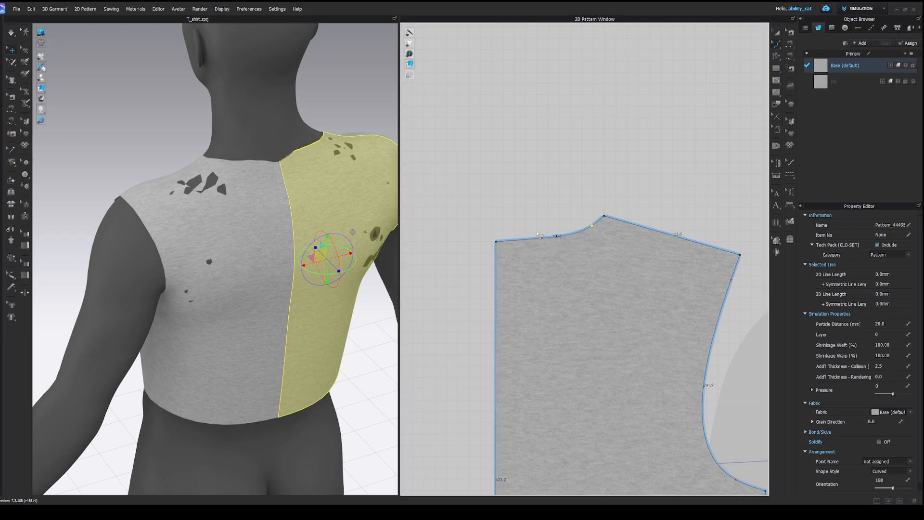
Simulate the revised back neckline and pull the upper back fabric to settle it
{"action": "key", "text": "space"}
{"action": "right_click_drag", "start_coordinate": [315, 221], "coordinate": [310, 192]}
{"action": "left_click_drag", "start_coordinate": [310, 192], "coordinate": [316, 198]}
{"action": "right_click_drag", "start_coordinate": [315, 198], "coordinate": [351, 232]}
{"action": "right_click_drag", "start_coordinate": [330, 182], "coordinate": [343, 213]}
{"action": "right_click_drag", "start_coordinate": [119, 225], "coordinate": [168, 251]}
Round the lower armhole curves of the front and back pieces so they meet smoothly at the underarm
{"action": "scroll", "coordinate": [458, 264], "scroll_direction": "down", "scroll_amount": 4}
{"action": "scroll", "coordinate": [600, 293], "scroll_direction": "up", "scroll_amount": 5}
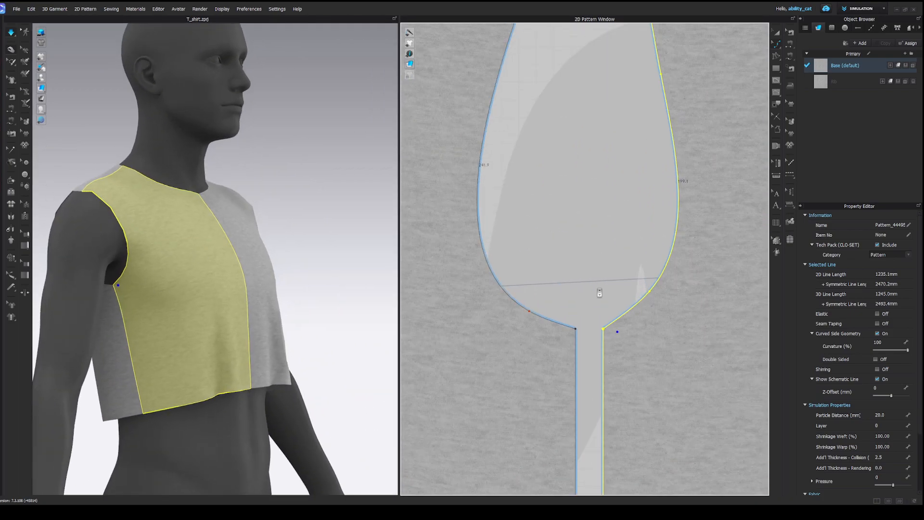
{"action": "left_click", "coordinate": [665, 308]}
{"action": "left_click_drag", "start_coordinate": [649, 291], "coordinate": [636, 312]}
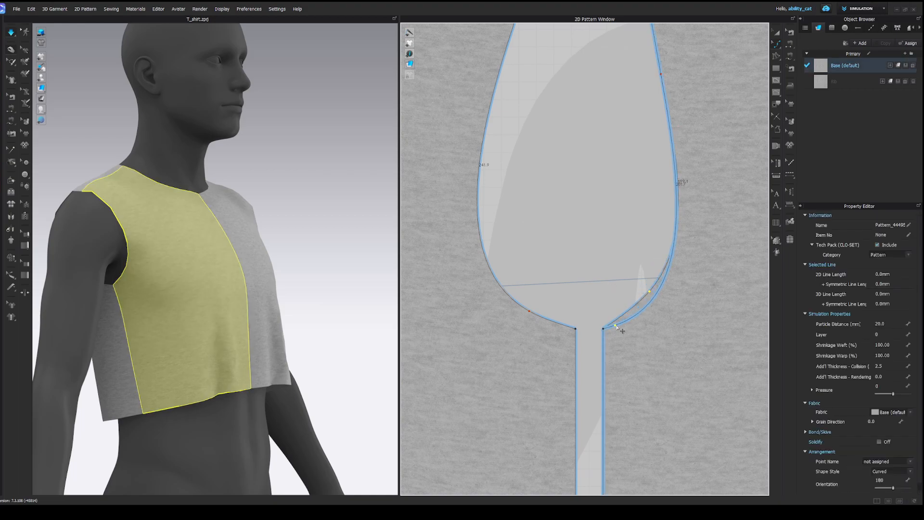
{"action": "left_click_drag", "start_coordinate": [530, 314], "coordinate": [562, 334]}
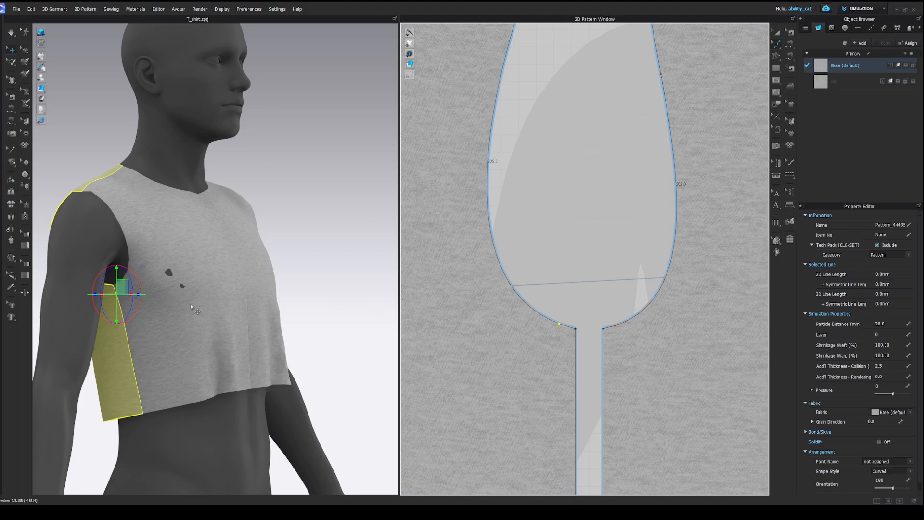
Simulate the rounded armholes and pull the back piece outward near the underarm
{"action": "right_click_drag", "start_coordinate": [179, 280], "coordinate": [382, 256]}
{"action": "key", "text": "space"}
{"action": "left_click_drag", "start_coordinate": [183, 244], "coordinate": [233, 227]}
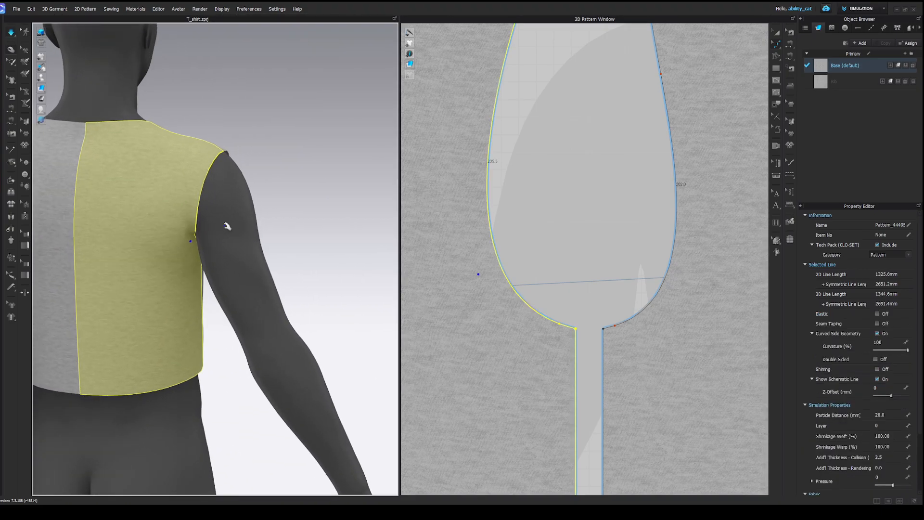
{"action": "right_click_drag", "start_coordinate": [175, 251], "coordinate": [301, 248]}
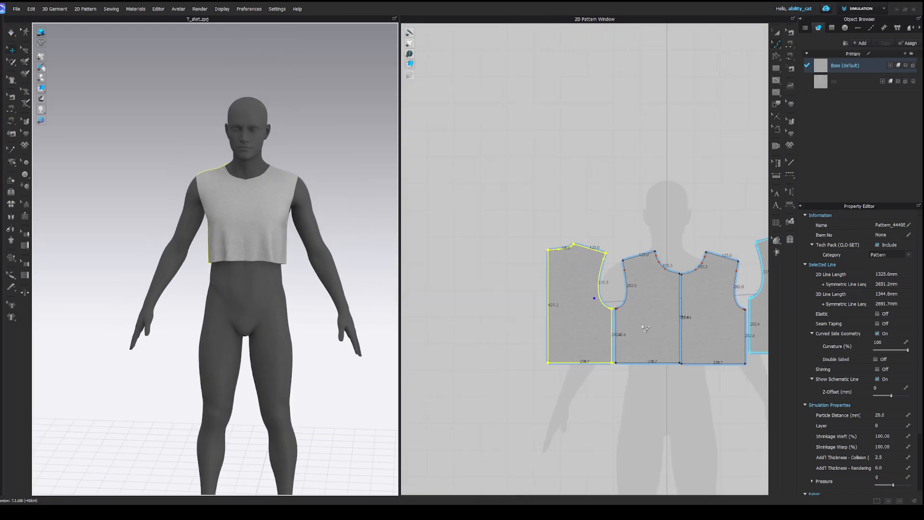
Undo the front-only hem change, select the front and back hem lines together and lower them to lengthen the shirt
{"action": "left_click", "coordinate": [567, 292]}
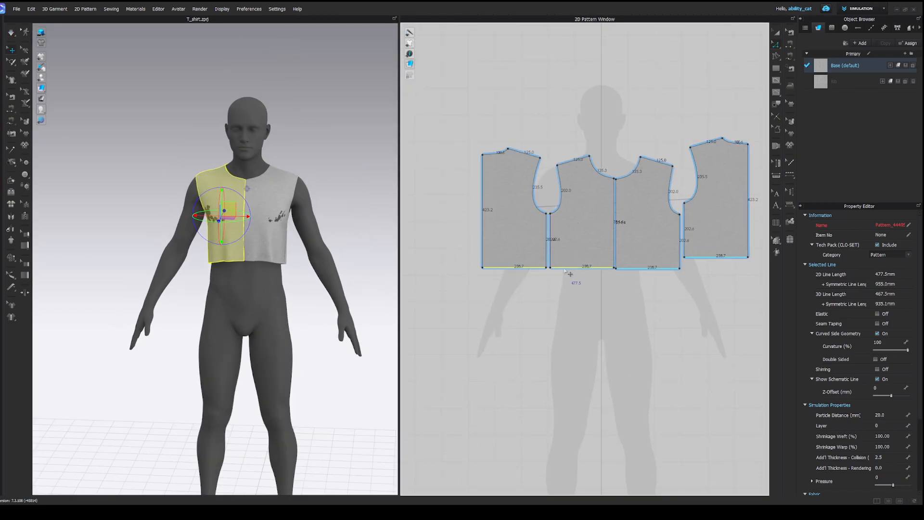
{"action": "key", "text": "ctrl+z"}
{"action": "left_click", "coordinate": [538, 267]}
{"action": "left_click", "coordinate": [567, 267], "text": "shift"}
{"action": "left_click_drag", "start_coordinate": [567, 267], "coordinate": [564, 312]}
Simulate the lengthened shirt and pull the lower fabric to settle it around the waist
{"action": "key", "text": "space"}
{"action": "left_click", "coordinate": [221, 297]}
{"action": "right_click_drag", "start_coordinate": [222, 297], "coordinate": [247, 293]}
{"action": "scroll", "coordinate": [277, 295], "scroll_direction": "up", "scroll_amount": 3}
{"action": "key", "text": "space"}
{"action": "left_click", "coordinate": [315, 309]}
Lower the centre front hem corner so the front hem slopes down toward the middle
{"action": "scroll", "coordinate": [604, 319], "scroll_direction": "up", "scroll_amount": 5}
{"action": "left_click", "coordinate": [661, 236]}
{"action": "left_click", "coordinate": [629, 322]}
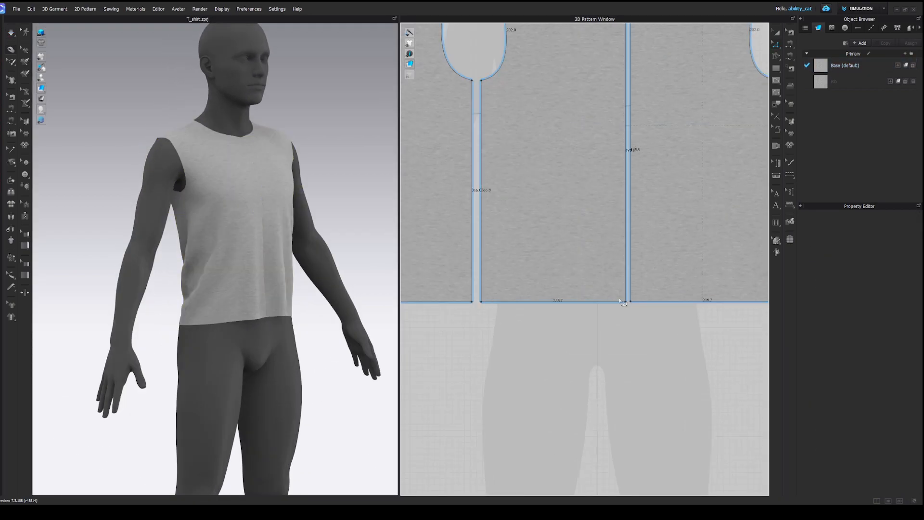
{"action": "left_click", "coordinate": [626, 301]}
{"action": "left_click_drag", "start_coordinate": [625, 310], "coordinate": [625, 316]}
Simulate the lowered front hem and pull the centre front hem to straighten the fabric
{"action": "right_click_drag", "start_coordinate": [257, 328], "coordinate": [311, 314]}
{"action": "key", "text": "space"}
{"action": "left_click", "coordinate": [274, 320]}
{"action": "left_click", "coordinate": [256, 316]}
{"action": "right_click_drag", "start_coordinate": [491, 320], "coordinate": [538, 327]}
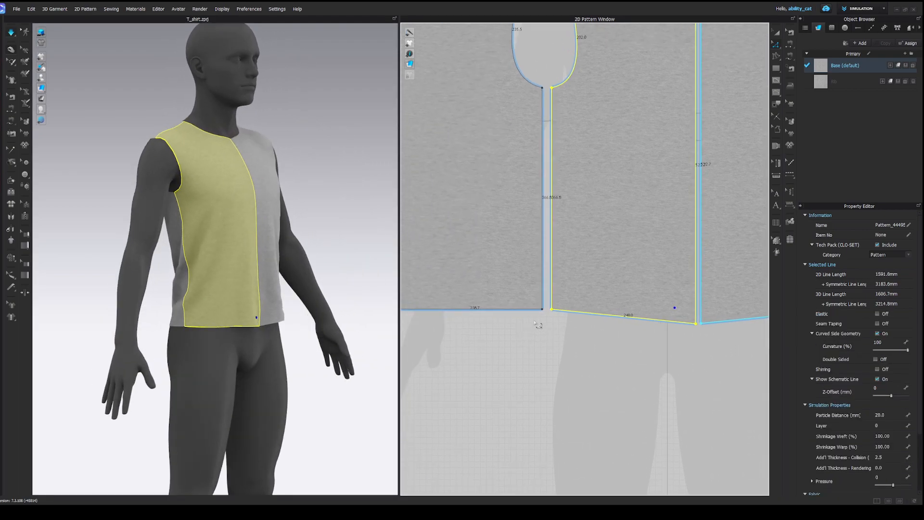
Raise the hem corners at the side seam slightly and adjust the centre back hem corner upward
{"action": "left_click", "coordinate": [546, 312]}
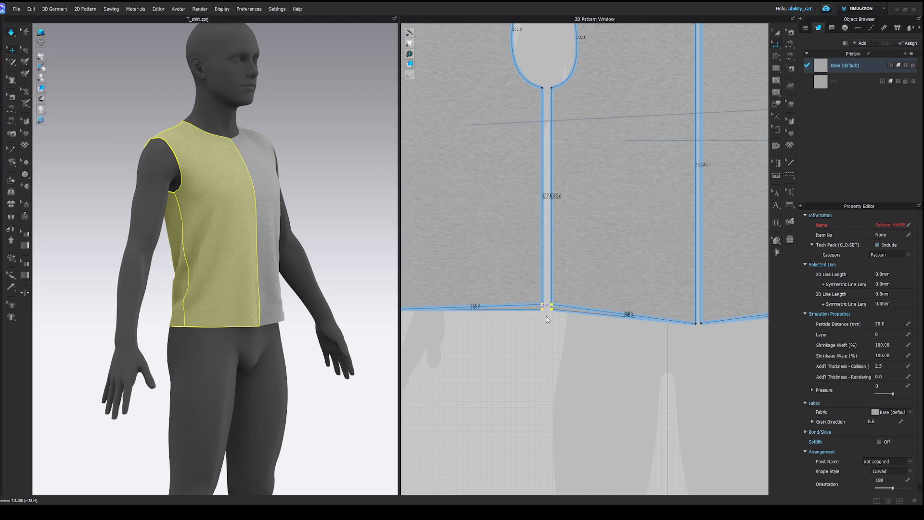
{"action": "right_click_drag", "start_coordinate": [315, 322], "coordinate": [344, 321]}
{"action": "scroll", "coordinate": [446, 319], "scroll_direction": "down", "scroll_amount": 3}
{"action": "middle_click_drag", "start_coordinate": [446, 319], "coordinate": [509, 317]}
{"action": "left_click", "coordinate": [485, 311]}
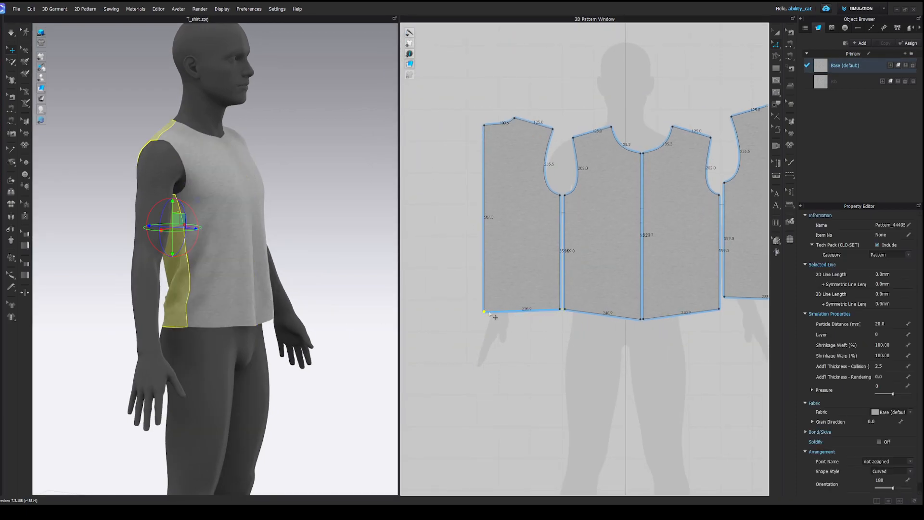
{"action": "right_click_drag", "start_coordinate": [356, 312], "coordinate": [330, 316]}
{"action": "left_click", "coordinate": [619, 312]}
Move the centre front hem corner toward the side seam so the centre front line tapers inward at the hem
{"action": "scroll", "coordinate": [631, 330], "scroll_direction": "up", "scroll_amount": 4}
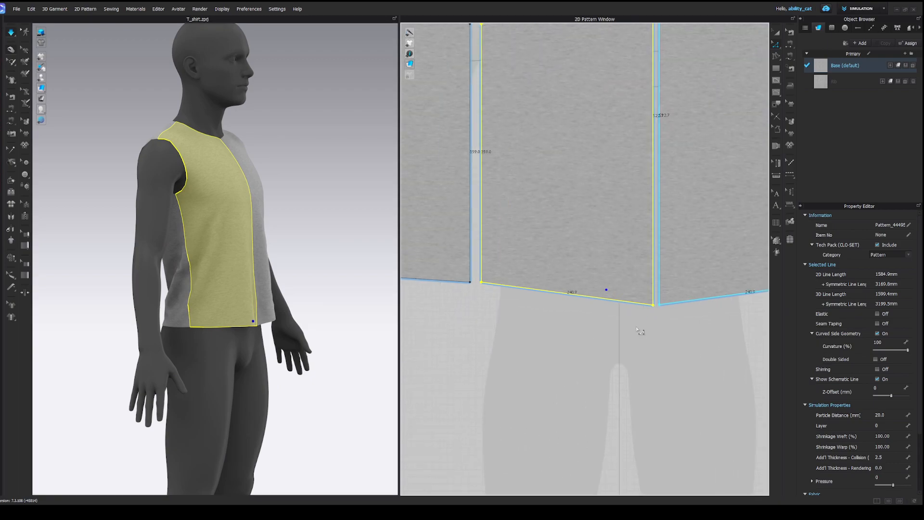
{"action": "left_click", "coordinate": [634, 328]}
{"action": "left_click", "coordinate": [653, 305]}
{"action": "left_click_drag", "start_coordinate": [635, 303], "coordinate": [634, 303]}
{"action": "right_click_drag", "start_coordinate": [319, 317], "coordinate": [228, 319]}
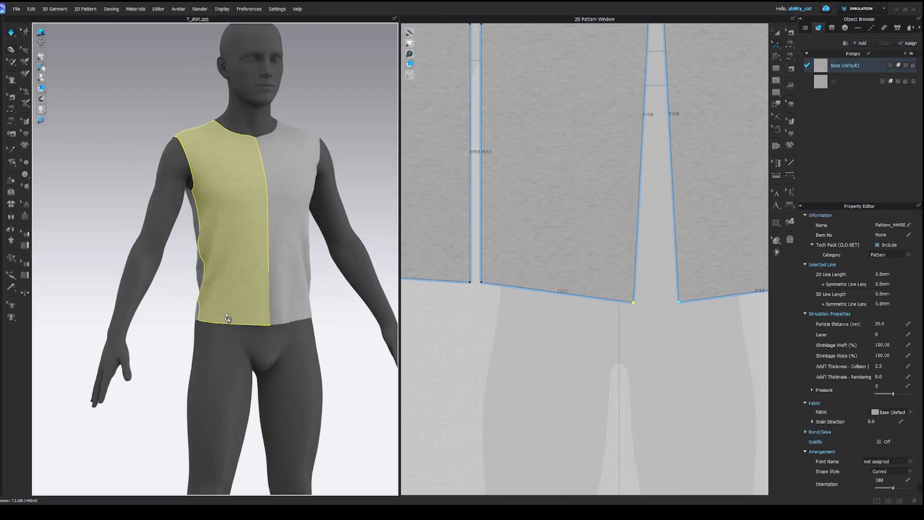
{"action": "left_click", "coordinate": [265, 319]}
{"action": "left_click_drag", "start_coordinate": [634, 302], "coordinate": [629, 303]}
{"action": "left_click", "coordinate": [628, 303]}
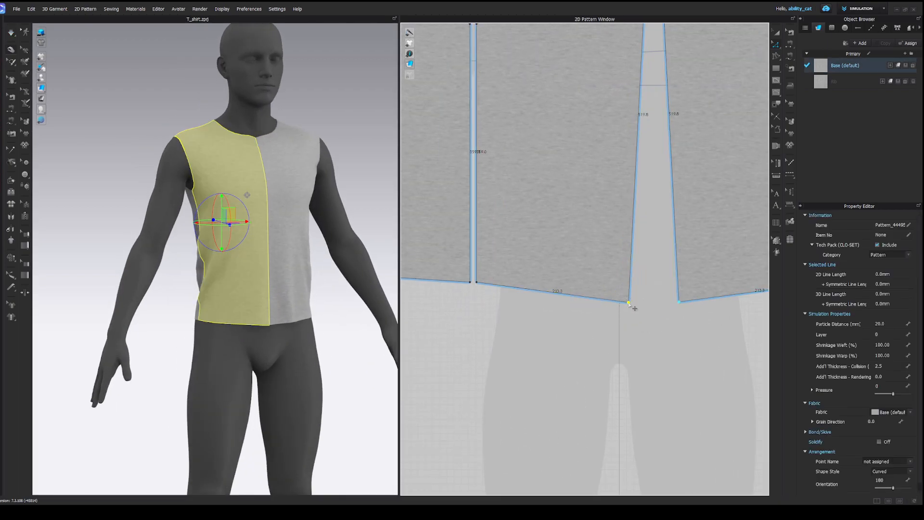
Simulate the tapered front and raise the centre front hem corner slightly
{"action": "key", "text": "space"}
{"action": "right_click_drag", "start_coordinate": [235, 309], "coordinate": [259, 301]}
{"action": "left_click", "coordinate": [256, 308]}
{"action": "left_click", "coordinate": [626, 303]}
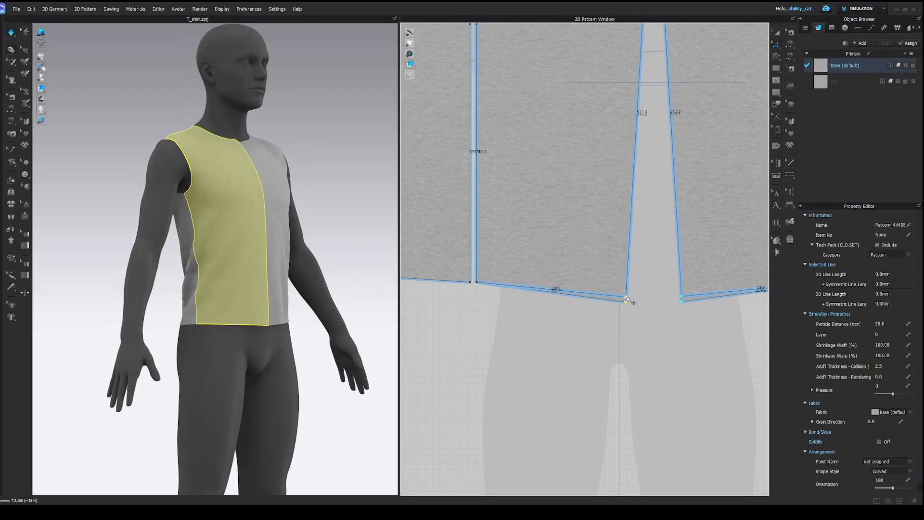
Pull the back hem in the simulation and raise the centre back hem corner
{"action": "right_click_drag", "start_coordinate": [305, 332], "coordinate": [398, 335]}
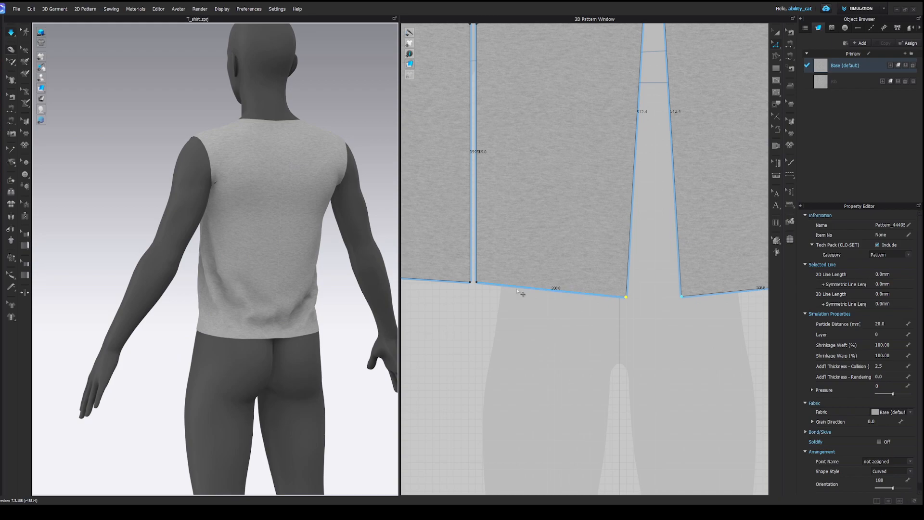
{"action": "right_click_drag", "start_coordinate": [503, 268], "coordinate": [656, 289]}
{"action": "right_click_drag", "start_coordinate": [299, 332], "coordinate": [347, 338]}
{"action": "left_click", "coordinate": [332, 317]}
{"action": "left_click", "coordinate": [444, 313]}
{"action": "left_click", "coordinate": [443, 296]}
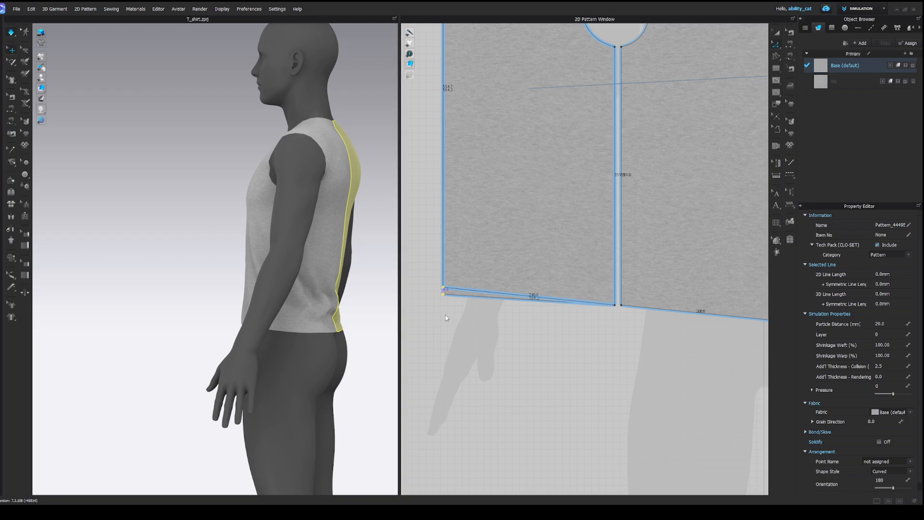
{"action": "key", "text": "Return"}
Curve the back hem slightly upward at its middle and simulate the garment to review the hem
{"action": "right_click_drag", "start_coordinate": [370, 322], "coordinate": [338, 321]}
{"action": "scroll", "coordinate": [517, 298], "scroll_direction": "up", "scroll_amount": 3}
{"action": "left_click_drag", "start_coordinate": [521, 292], "coordinate": [522, 290]}
{"action": "right_click_drag", "start_coordinate": [313, 320], "coordinate": [384, 323]}
{"action": "key", "text": "space"}
{"action": "mouse_move", "coordinate": [277, 313]}
{"action": "right_mouse_down"}
{"action": "mouse_move", "coordinate": [343, 337]}
{"action": "mouse_move", "coordinate": [355, 330]}
{"action": "mouse_move", "coordinate": [310, 320]}
{"action": "mouse_move", "coordinate": [266, 328]}
{"action": "right_mouse_up"}
{"action": "right_click_drag", "start_coordinate": [326, 323], "coordinate": [286, 331]}
Fine-tune the centre front line with slight shifts of its neck corner and lower edge
{"action": "scroll", "coordinate": [447, 308], "scroll_direction": "down", "scroll_amount": 6}
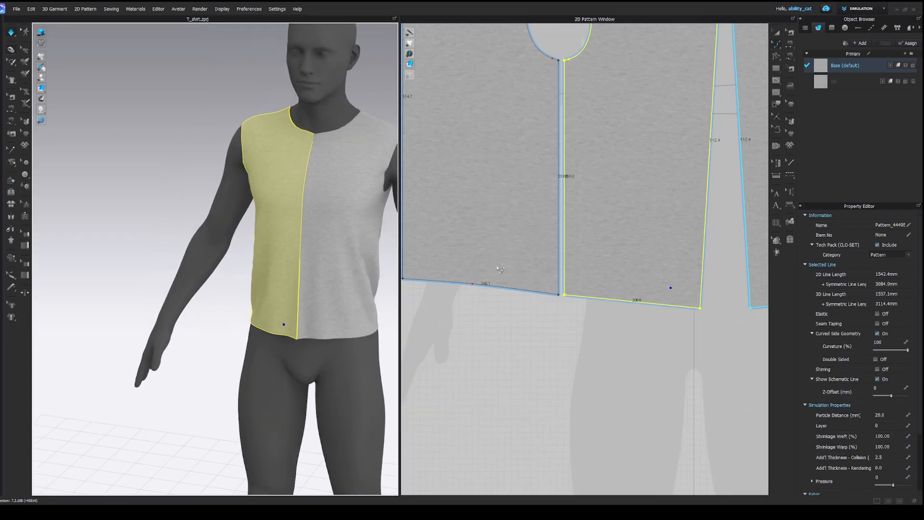
{"action": "key", "text": "z"}
{"action": "scroll", "coordinate": [608, 178], "scroll_direction": "up", "scroll_amount": 8}
{"action": "left_click", "coordinate": [599, 212]}
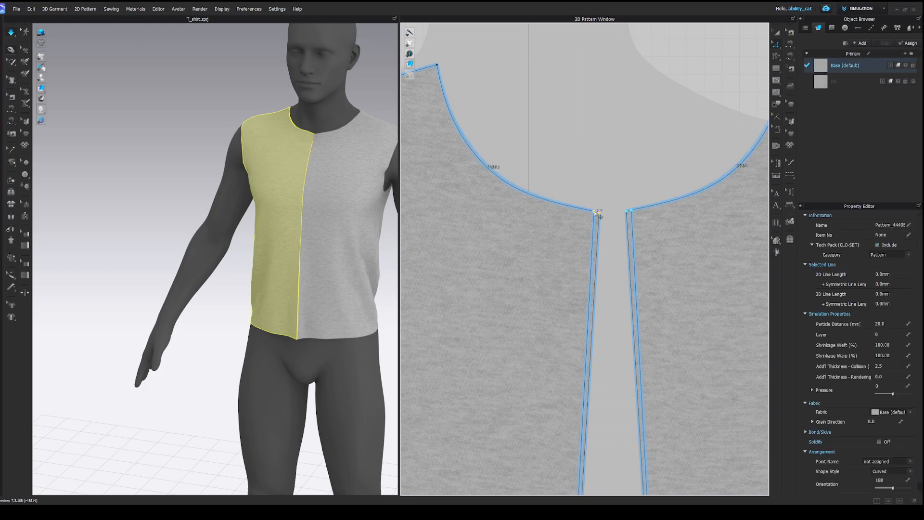
{"action": "scroll", "coordinate": [619, 213], "scroll_direction": "down", "scroll_amount": 6}
{"action": "scroll", "coordinate": [613, 331], "scroll_direction": "up", "scroll_amount": 7}
{"action": "left_click_drag", "start_coordinate": [565, 343], "coordinate": [564, 343]}
Simulate the adjusted centre front and pull the front hem to check how the shirt hangs
{"action": "right_click_drag", "start_coordinate": [330, 308], "coordinate": [318, 328]}
{"action": "key", "text": "space"}
{"action": "left_click", "coordinate": [312, 329]}
{"action": "scroll", "coordinate": [574, 313], "scroll_direction": "down", "scroll_amount": 6}
{"action": "middle_click_drag", "start_coordinate": [586, 319], "coordinate": [586, 329]}
{"action": "mouse_move", "coordinate": [321, 328]}
{"action": "right_mouse_down"}
{"action": "mouse_move", "coordinate": [333, 293]}
{"action": "mouse_move", "coordinate": [328, 308]}
{"action": "mouse_move", "coordinate": [369, 335]}
{"action": "mouse_move", "coordinate": [364, 326]}
{"action": "mouse_move", "coordinate": [337, 333]}
{"action": "right_mouse_up"}
{"action": "left_click", "coordinate": [288, 333]}
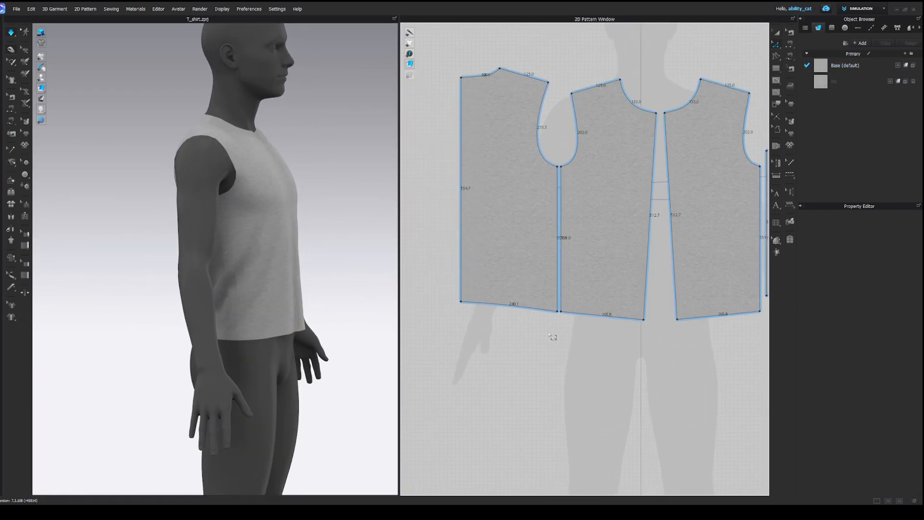
Shift the front hem together with the back hem's side corner slightly toward the back pattern and simulate the garment
{"action": "left_click_drag", "start_coordinate": [549, 333], "coordinate": [576, 304]}
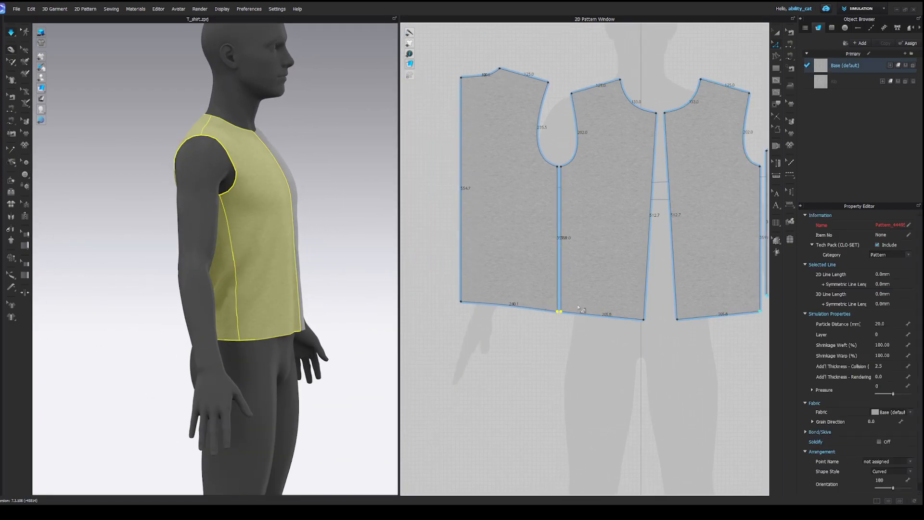
{"action": "scroll", "coordinate": [577, 304], "scroll_direction": "up", "scroll_amount": 3}
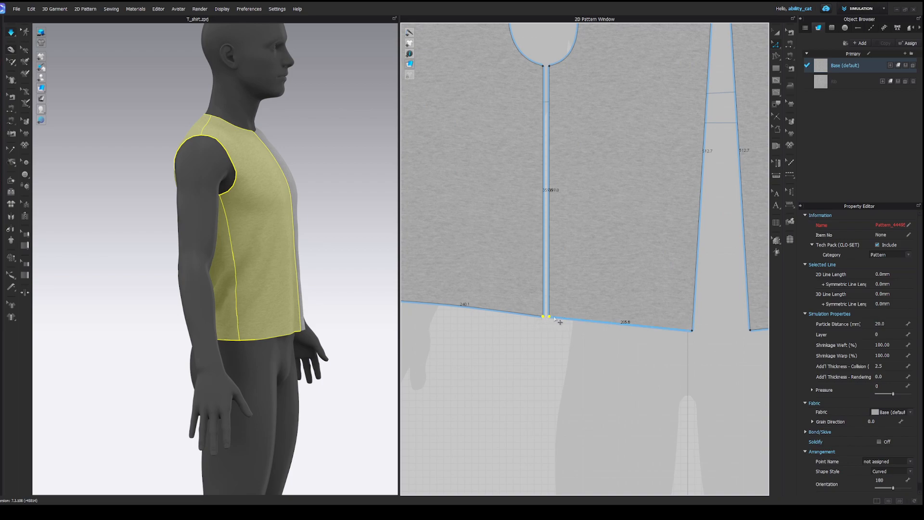
{"action": "left_click", "coordinate": [557, 322]}
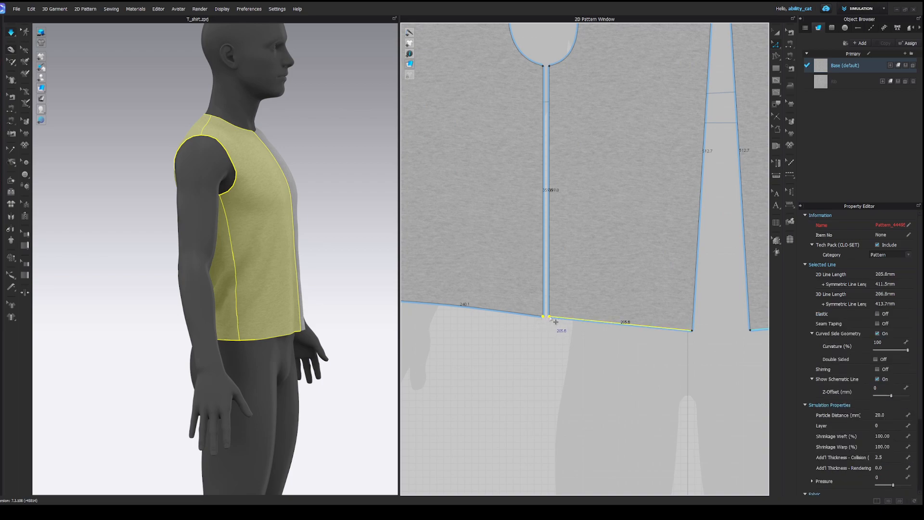
{"action": "left_click_drag", "start_coordinate": [556, 321], "coordinate": [550, 322]}
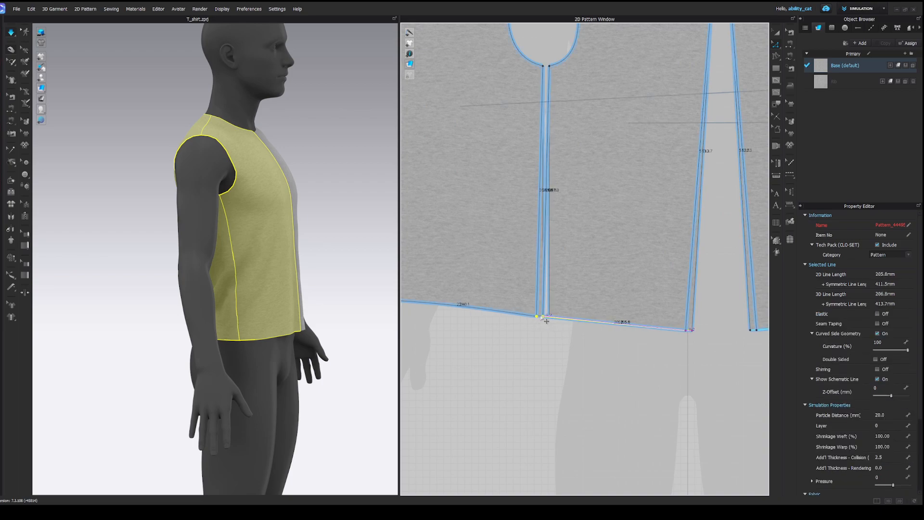
{"action": "key", "text": "space"}
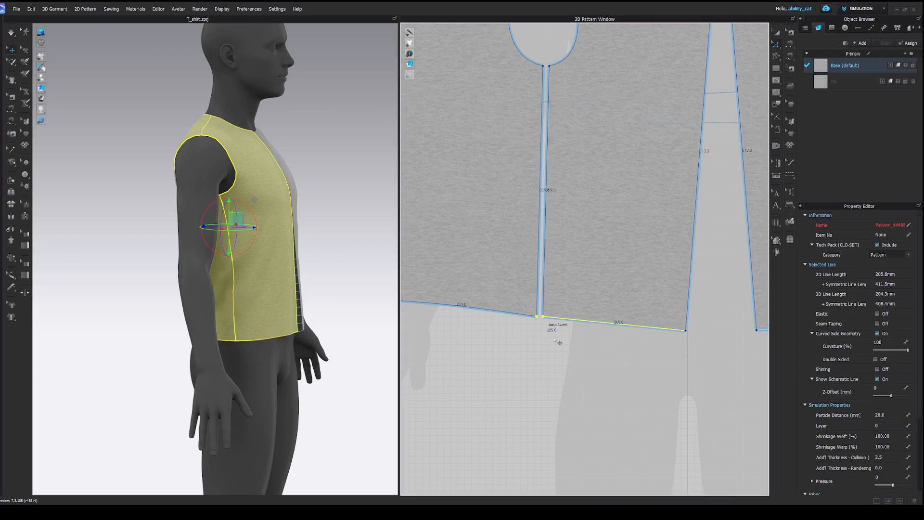
{"action": "key", "text": "space"}
Move the front hem and adjoining back side corner slightly farther toward the back, and check the hem in 3D
{"action": "right_click_drag", "start_coordinate": [288, 343], "coordinate": [240, 341]}
{"action": "scroll", "coordinate": [295, 331], "scroll_direction": "up", "scroll_amount": 3}
{"action": "mouse_move", "coordinate": [332, 378]}
{"action": "right_mouse_down"}
{"action": "mouse_move", "coordinate": [322, 365]}
{"action": "mouse_move", "coordinate": [333, 365]}
{"action": "right_mouse_up"}
{"action": "left_click", "coordinate": [566, 324]}
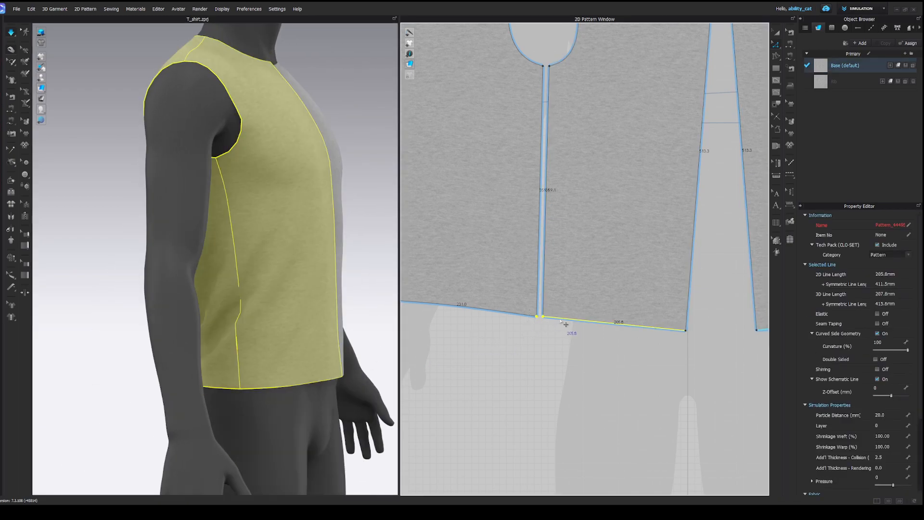
{"action": "left_click_drag", "start_coordinate": [558, 318], "coordinate": [556, 318]}
{"action": "right_click_drag", "start_coordinate": [396, 352], "coordinate": [316, 326]}
{"action": "left_click", "coordinate": [327, 350]}
{"action": "left_click", "coordinate": [304, 347]}
{"action": "right_click_drag", "start_coordinate": [252, 222], "coordinate": [259, 362]}
{"action": "left_click", "coordinate": [250, 338]}
{"action": "left_click", "coordinate": [244, 373]}
Rotate the front pattern until its centre front is vertical and its hem level, and reposition the back pattern beside it
{"action": "scroll", "coordinate": [519, 343], "scroll_direction": "down", "scroll_amount": 5}
{"action": "left_click", "coordinate": [492, 333]}
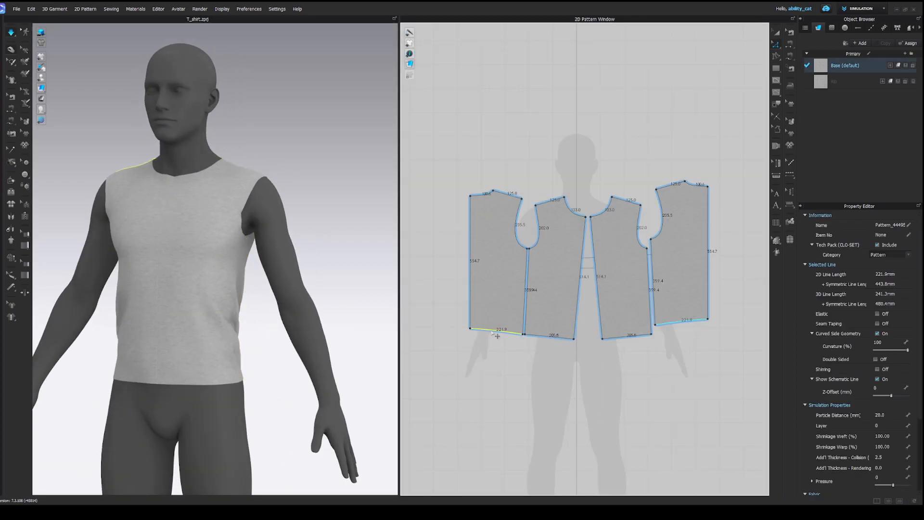
{"action": "left_click", "coordinate": [543, 330]}
{"action": "scroll", "coordinate": [543, 337], "scroll_direction": "up", "scroll_amount": 2}
{"action": "left_click_drag", "start_coordinate": [606, 347], "coordinate": [616, 343]}
{"action": "left_click_drag", "start_coordinate": [581, 273], "coordinate": [599, 272]}
{"action": "key", "text": "space"}
{"action": "left_click_drag", "start_coordinate": [494, 267], "coordinate": [509, 283]}
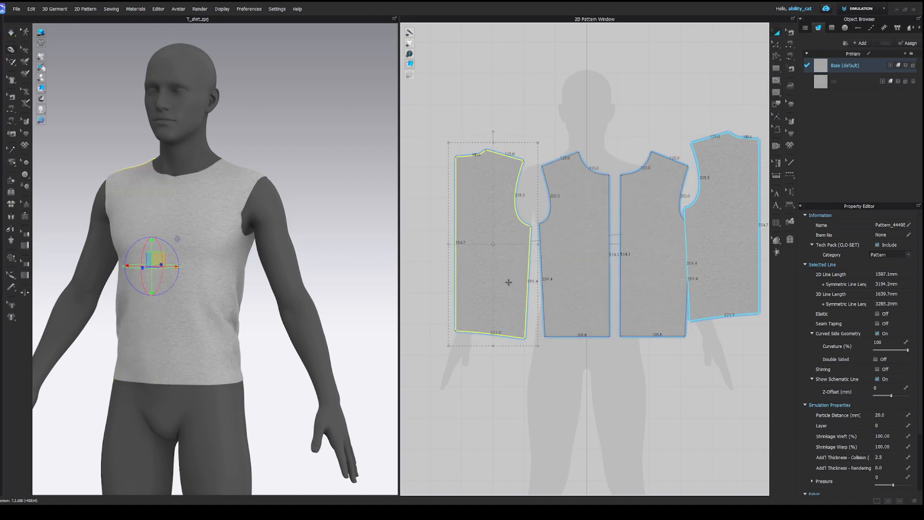
{"action": "left_click", "coordinate": [489, 335]}
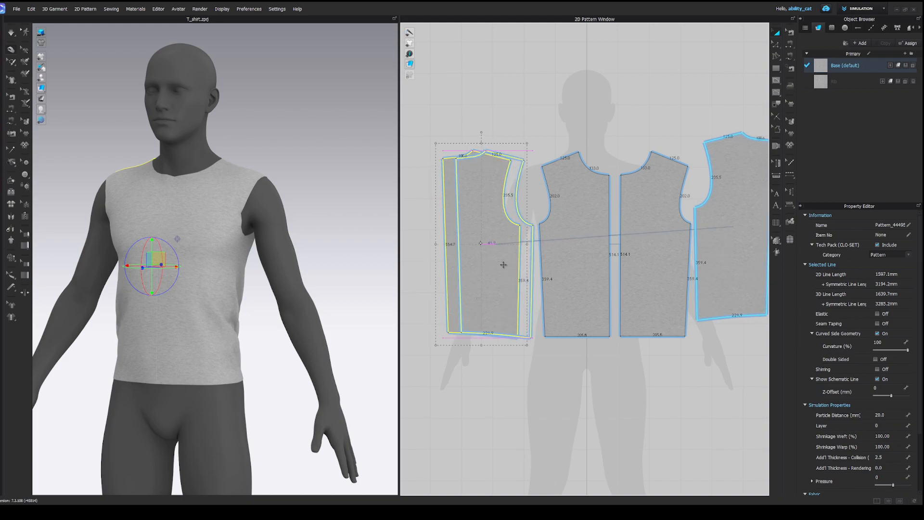
{"action": "left_click_drag", "start_coordinate": [501, 265], "coordinate": [501, 265]}
Lengthen the shirt by moving the back and front hems down together by about 27 mm
{"action": "key", "text": "z"}
{"action": "left_click", "coordinate": [497, 334]}
{"action": "left_click", "coordinate": [563, 336], "text": "shift"}
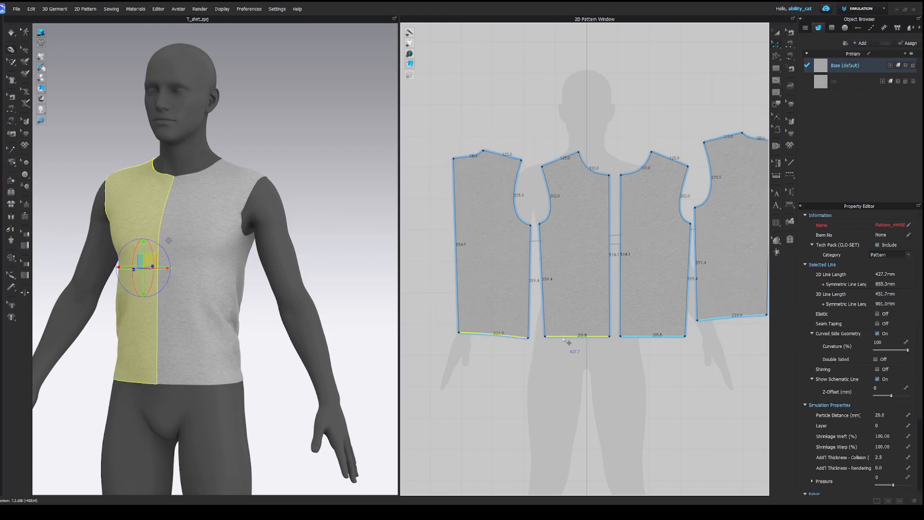
{"action": "left_click_drag", "start_coordinate": [562, 345], "coordinate": [560, 345]}
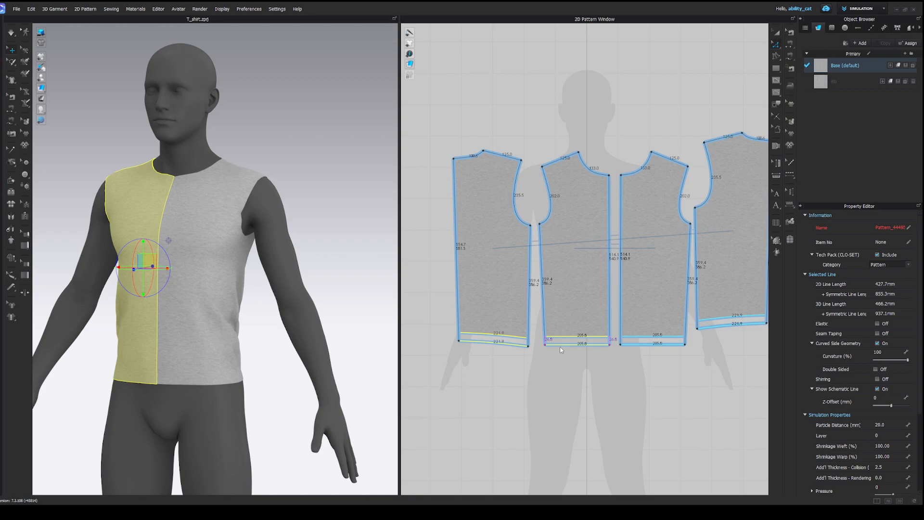
Simulate the lengthened shirt and pull its front, sides and back to check how the fabric hangs
{"action": "key", "text": "space"}
{"action": "right_click_drag", "start_coordinate": [217, 368], "coordinate": [260, 371]}
{"action": "left_click_drag", "start_coordinate": [203, 375], "coordinate": [221, 389]}
{"action": "right_click_drag", "start_coordinate": [223, 381], "coordinate": [219, 332]}
{"action": "left_click_drag", "start_coordinate": [112, 316], "coordinate": [91, 318]}
{"action": "right_click_drag", "start_coordinate": [202, 314], "coordinate": [156, 313]}
{"action": "left_click_drag", "start_coordinate": [183, 312], "coordinate": [199, 323]}
{"action": "mouse_move", "coordinate": [200, 325]}
{"action": "right_mouse_down"}
{"action": "mouse_move", "coordinate": [192, 326]}
{"action": "mouse_move", "coordinate": [205, 329]}
{"action": "right_mouse_up"}
{"action": "left_click_drag", "start_coordinate": [177, 386], "coordinate": [188, 349]}
{"action": "right_click_drag", "start_coordinate": [188, 350], "coordinate": [104, 294]}
{"action": "left_click_drag", "start_coordinate": [278, 312], "coordinate": [261, 310]}
{"action": "left_click_drag", "start_coordinate": [236, 312], "coordinate": [250, 313]}
{"action": "key", "text": "space"}
Move the centre back hem corner slightly inward and simulate the garment to check the back
{"action": "left_click", "coordinate": [488, 366]}
{"action": "left_click_drag", "start_coordinate": [459, 341], "coordinate": [462, 341]}
{"action": "key", "text": "space"}
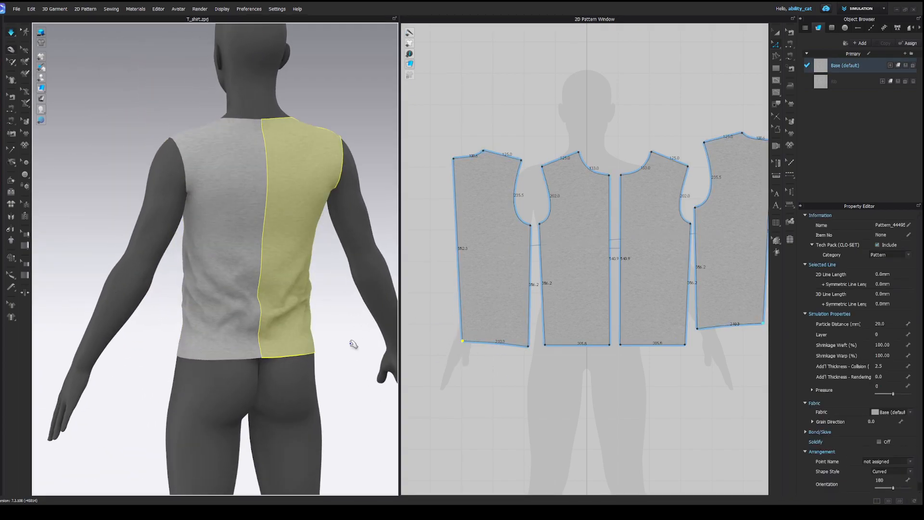
{"action": "right_click_drag", "start_coordinate": [358, 340], "coordinate": [347, 343]}
{"action": "left_click", "coordinate": [264, 352]}
{"action": "right_click_drag", "start_coordinate": [263, 343], "coordinate": [245, 355]}
Fine-tune the curve of the back hem between its middle and the side seam
{"action": "scroll", "coordinate": [485, 364], "scroll_direction": "up", "scroll_amount": 4}
{"action": "middle_click_drag", "start_coordinate": [435, 324], "coordinate": [465, 339]}
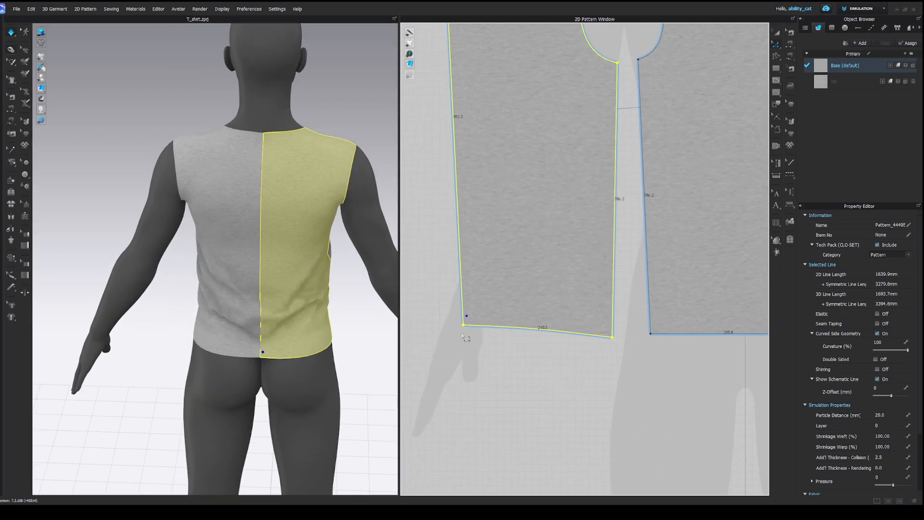
{"action": "scroll", "coordinate": [613, 352], "scroll_direction": "up", "scroll_amount": 3}
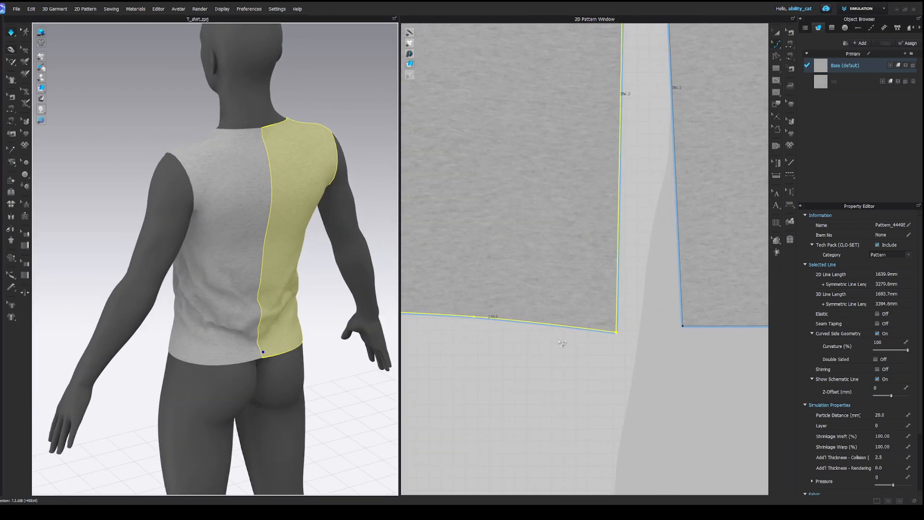
{"action": "left_click_drag", "start_coordinate": [571, 327], "coordinate": [570, 329]}
{"action": "middle_click_drag", "start_coordinate": [494, 329], "coordinate": [576, 330]}
Examine the garment's hem and overall fit from the back and front
{"action": "left_click", "coordinate": [285, 343]}
{"action": "right_click_drag", "start_coordinate": [288, 344], "coordinate": [181, 309]}
{"action": "left_click", "coordinate": [266, 319]}
{"action": "scroll", "coordinate": [575, 306], "scroll_direction": "down", "scroll_amount": 5}
{"action": "scroll", "coordinate": [561, 266], "scroll_direction": "up", "scroll_amount": 2}
{"action": "scroll", "coordinate": [561, 265], "scroll_direction": "up", "scroll_amount": 3}
{"action": "scroll", "coordinate": [284, 290], "scroll_direction": "up", "scroll_amount": 4}
{"action": "left_click", "coordinate": [219, 289]}
{"action": "key", "text": "shift+q"}
{"action": "key", "text": "shift+q"}
{"action": "scroll", "coordinate": [279, 310], "scroll_direction": "down", "scroll_amount": 3}
Shift the centre front neck corner slightly, simulate, and flatten the front neckline curve beside the centre front
{"action": "middle_click_drag", "start_coordinate": [673, 97], "coordinate": [612, 166]}
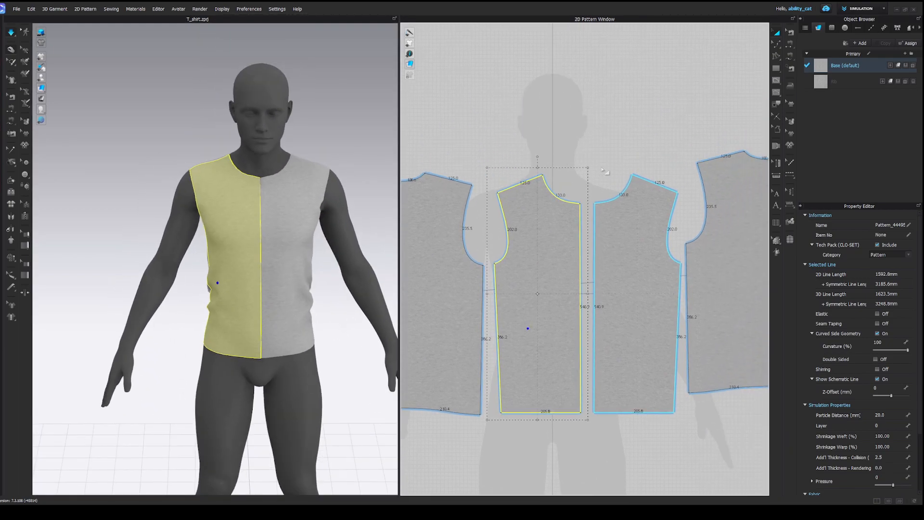
{"action": "key", "text": "z"}
{"action": "scroll", "coordinate": [580, 195], "scroll_direction": "up", "scroll_amount": 5}
{"action": "left_click", "coordinate": [589, 232]}
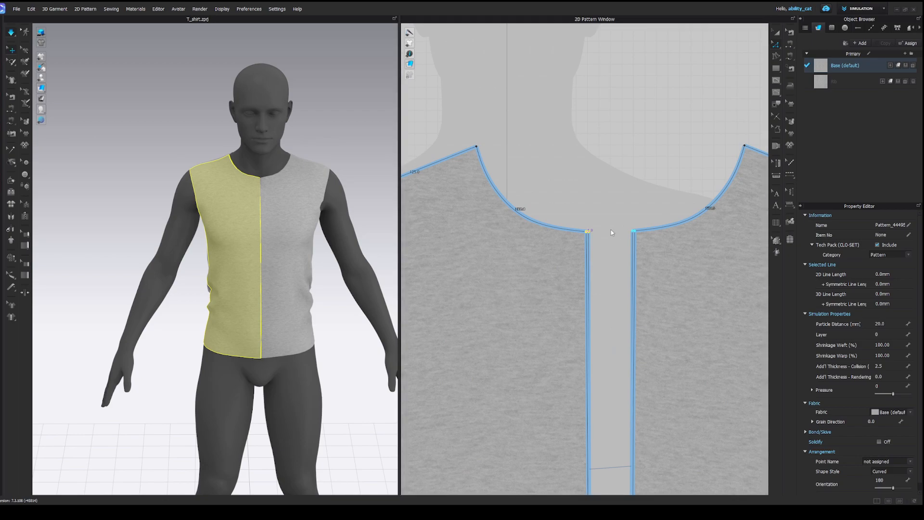
{"action": "key", "text": "space"}
{"action": "key", "text": "v"}
{"action": "scroll", "coordinate": [532, 215], "scroll_direction": "up", "scroll_amount": 2}
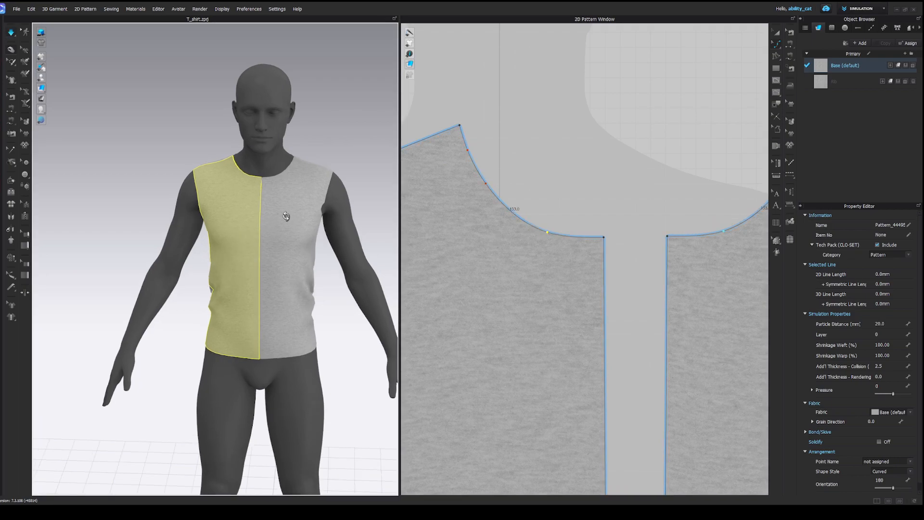
Examine the back neckline and upper back up close from the side and rear while simulating
{"action": "right_click_drag", "start_coordinate": [270, 293], "coordinate": [384, 295]}
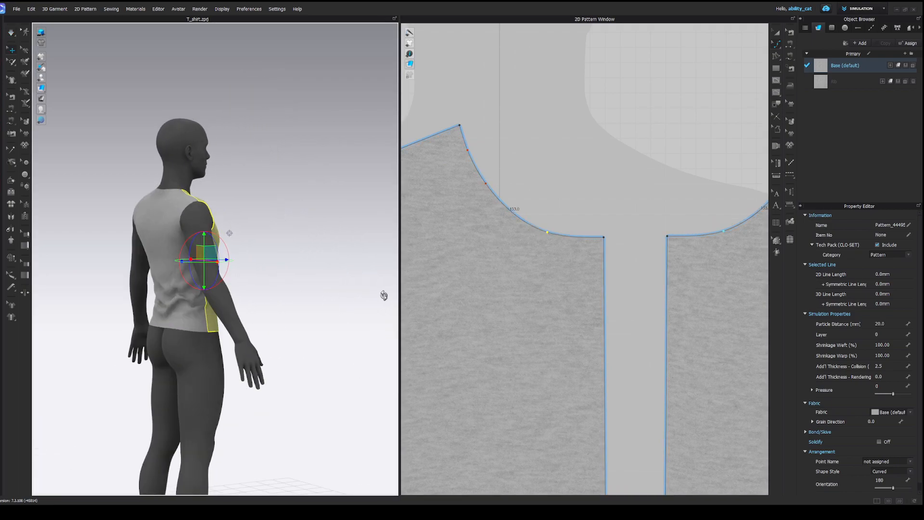
{"action": "scroll", "coordinate": [474, 230], "scroll_direction": "down", "scroll_amount": 5}
{"action": "right_click_drag", "start_coordinate": [152, 195], "coordinate": [189, 196]}
{"action": "scroll", "coordinate": [189, 196], "scroll_direction": "up", "scroll_amount": 4}
{"action": "middle_click_drag", "start_coordinate": [190, 196], "coordinate": [213, 250]}
{"action": "right_click_drag", "start_coordinate": [212, 250], "coordinate": [229, 255]}
{"action": "key", "text": "z"}
{"action": "middle_click_drag", "start_coordinate": [442, 183], "coordinate": [475, 206]}
{"action": "scroll", "coordinate": [439, 195], "scroll_direction": "up", "scroll_amount": 4}
{"action": "right_click_drag", "start_coordinate": [216, 253], "coordinate": [257, 271]}
{"action": "scroll", "coordinate": [289, 274], "scroll_direction": "up", "scroll_amount": 4}
{"action": "middle_click_drag", "start_coordinate": [329, 277], "coordinate": [303, 275]}
{"action": "key", "text": "space"}
{"action": "left_click_drag", "start_coordinate": [303, 276], "coordinate": [322, 288]}
{"action": "right_click_drag", "start_coordinate": [322, 288], "coordinate": [361, 287]}
Move the centre back neck corner slightly inward and simulate the garment in a back view
{"action": "left_click", "coordinate": [433, 198]}
{"action": "left_click", "coordinate": [437, 185]}
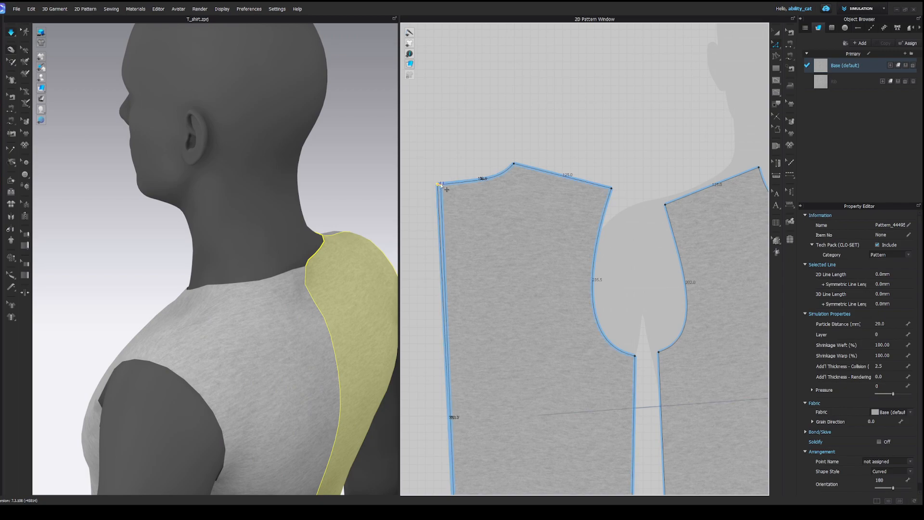
{"action": "key", "text": "space"}
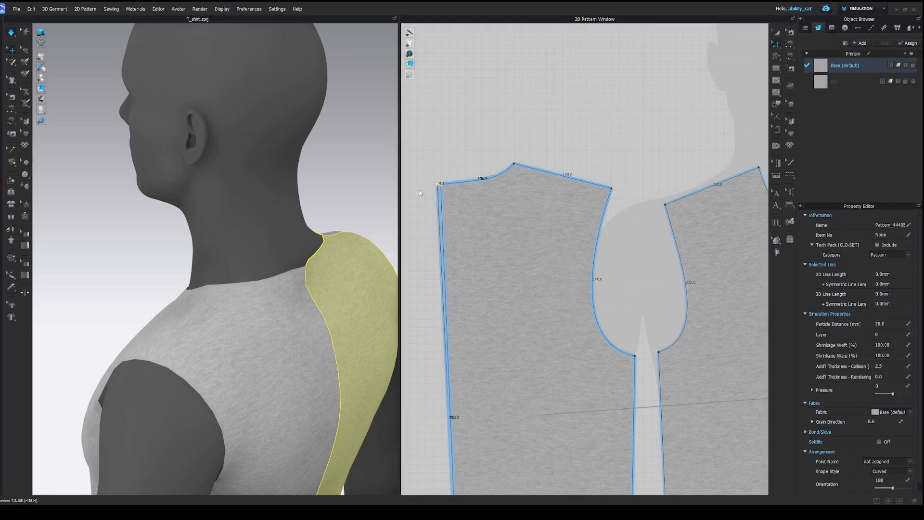
{"action": "key", "text": "Return"}
{"action": "key", "text": "space"}
{"action": "key", "text": "8"}
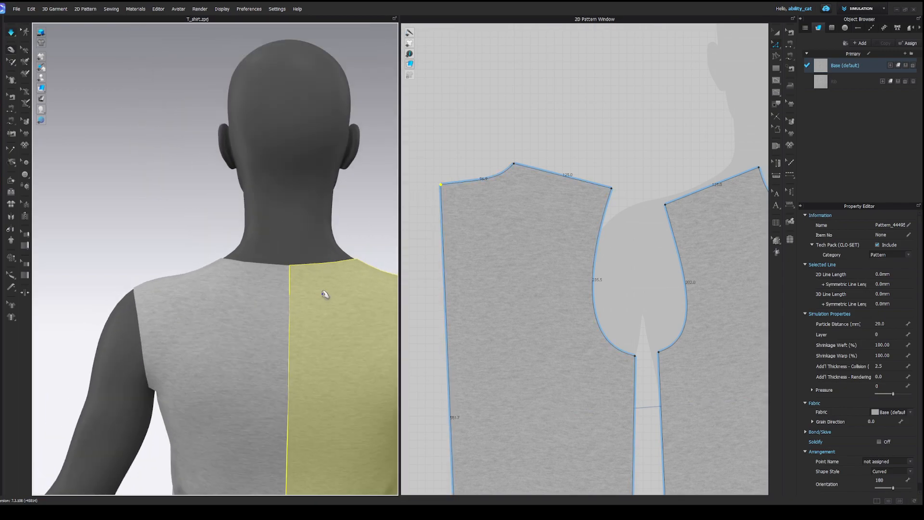
Adjust the back neckline's curve point near the centre back with small shifts and simulate the result
{"action": "middle_click_drag", "start_coordinate": [325, 295], "coordinate": [301, 271]}
{"action": "scroll", "coordinate": [466, 182], "scroll_direction": "up", "scroll_amount": 3}
{"action": "key", "text": "v"}
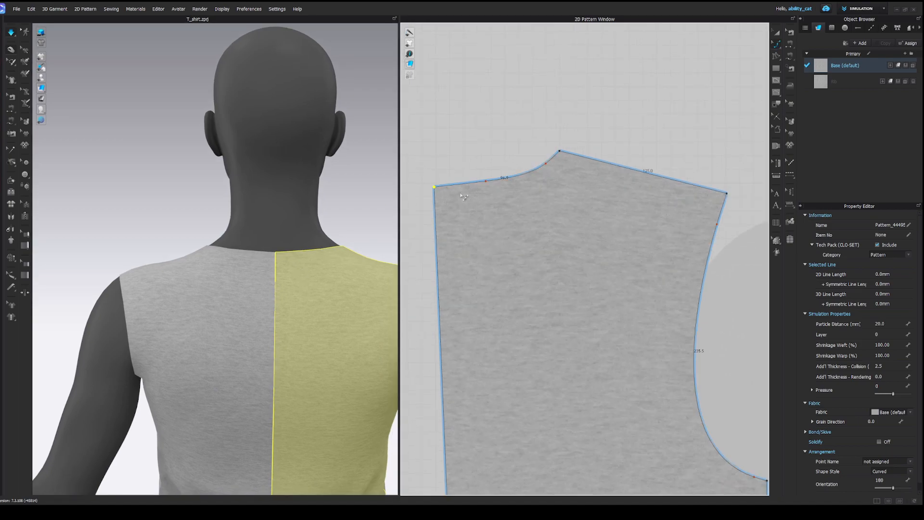
{"action": "left_click_drag", "start_coordinate": [486, 186], "coordinate": [486, 187]}
{"action": "key", "text": "space"}
{"action": "right_click_drag", "start_coordinate": [331, 260], "coordinate": [378, 267]}
{"action": "scroll", "coordinate": [474, 170], "scroll_direction": "up", "scroll_amount": 3}
{"action": "middle_click_drag", "start_coordinate": [486, 186], "coordinate": [585, 220]}
{"action": "scroll", "coordinate": [524, 201], "scroll_direction": "up", "scroll_amount": 3}
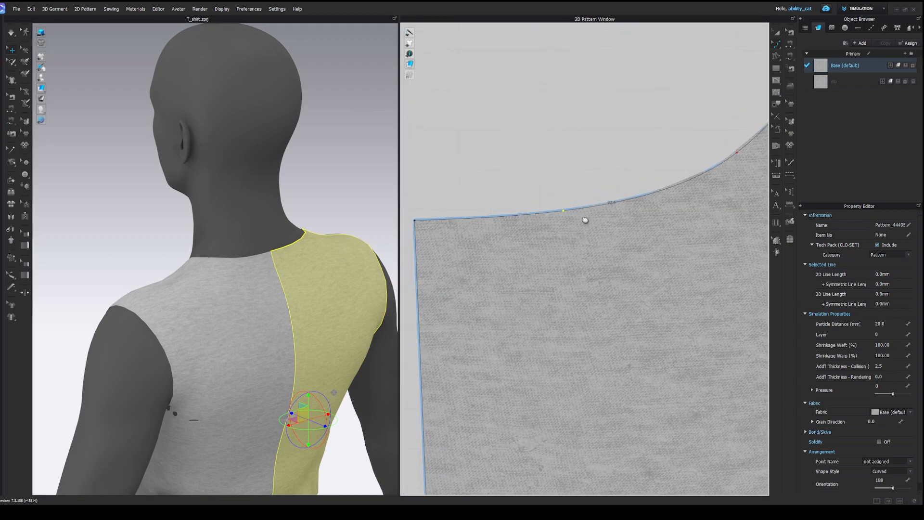
{"action": "left_click", "coordinate": [567, 208]}
Select the front and back shoulder seams and align the patterns along them so the two necklines meet
{"action": "right_click_drag", "start_coordinate": [295, 262], "coordinate": [270, 260]}
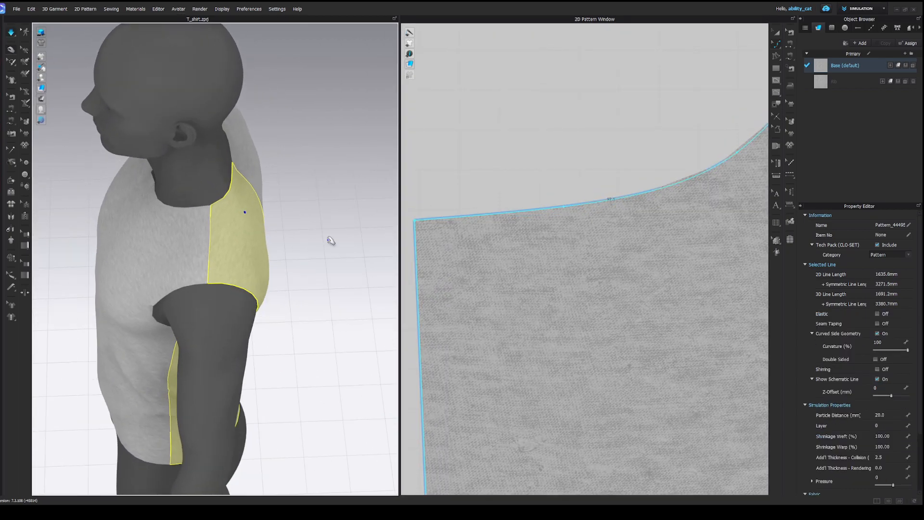
{"action": "scroll", "coordinate": [562, 215], "scroll_direction": "down", "scroll_amount": 5}
{"action": "left_click", "coordinate": [707, 229]}
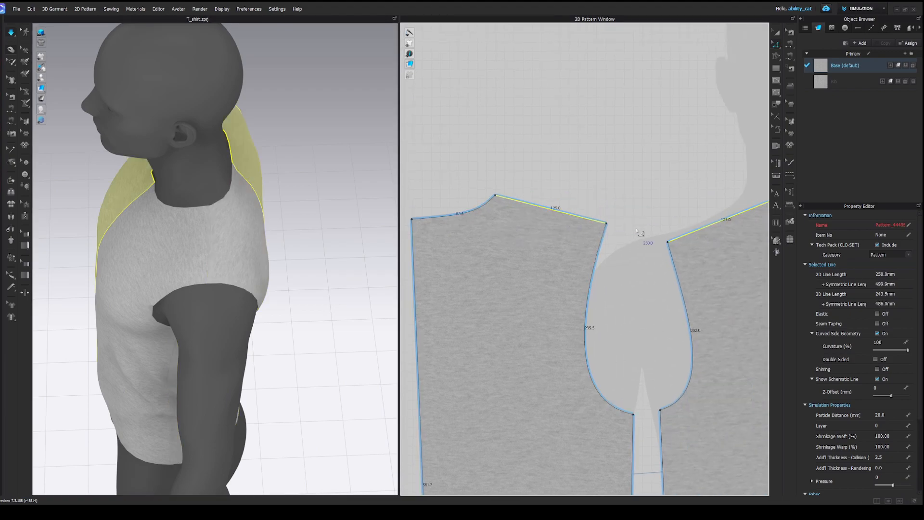
{"action": "scroll", "coordinate": [657, 238], "scroll_direction": "down", "scroll_amount": 3}
{"action": "right_click_drag", "start_coordinate": [660, 237], "coordinate": [599, 234]}
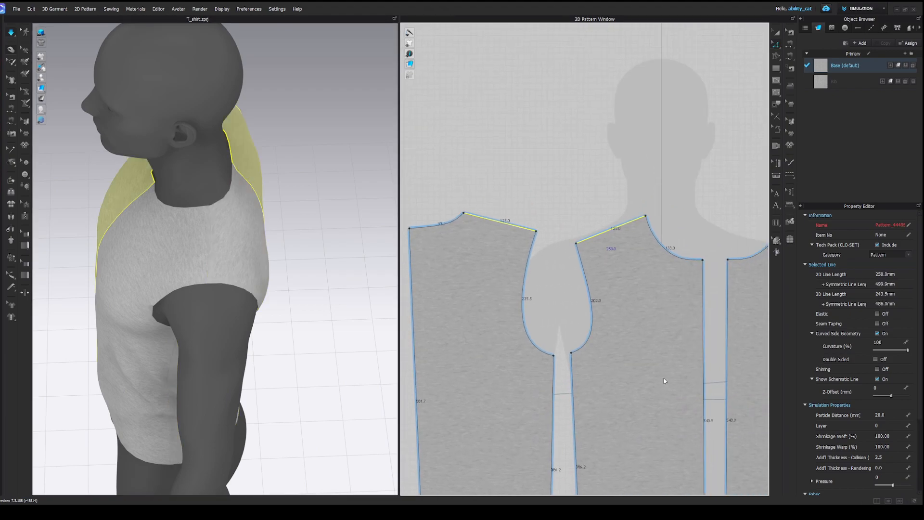
{"action": "scroll", "coordinate": [666, 209], "scroll_direction": "up", "scroll_amount": 8}
Smooth the back neckline's curve where it meets the front neckline at the shoulder and simulate the garment
{"action": "left_click", "coordinate": [546, 235]}
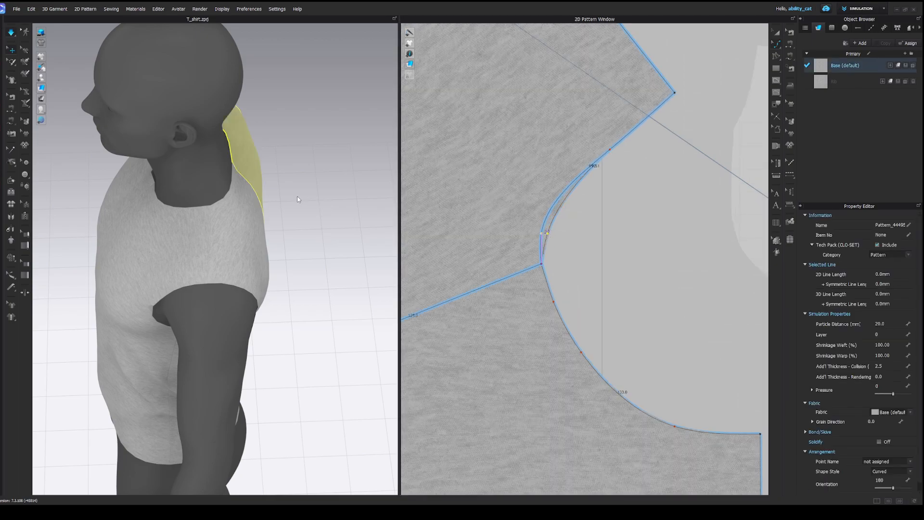
{"action": "key", "text": "space"}
{"action": "right_click_drag", "start_coordinate": [307, 199], "coordinate": [169, 185]}
{"action": "middle_click_drag", "start_coordinate": [169, 186], "coordinate": [243, 196]}
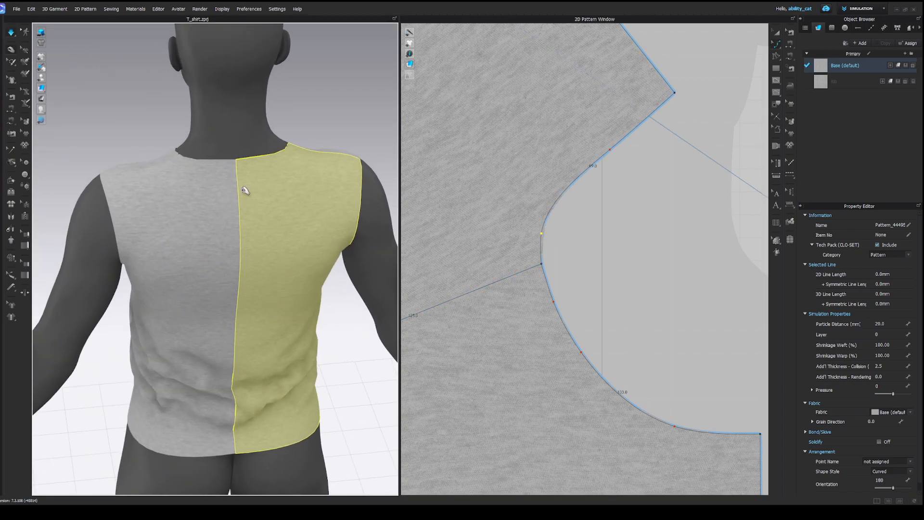
{"action": "right_click_drag", "start_coordinate": [243, 196], "coordinate": [256, 178]}
{"action": "scroll", "coordinate": [258, 176], "scroll_direction": "down", "scroll_amount": 1}
{"action": "key", "text": "space"}
Examine the reshaped neckline from behind and around the shoulder
{"action": "right_click_drag", "start_coordinate": [313, 151], "coordinate": [337, 153]}
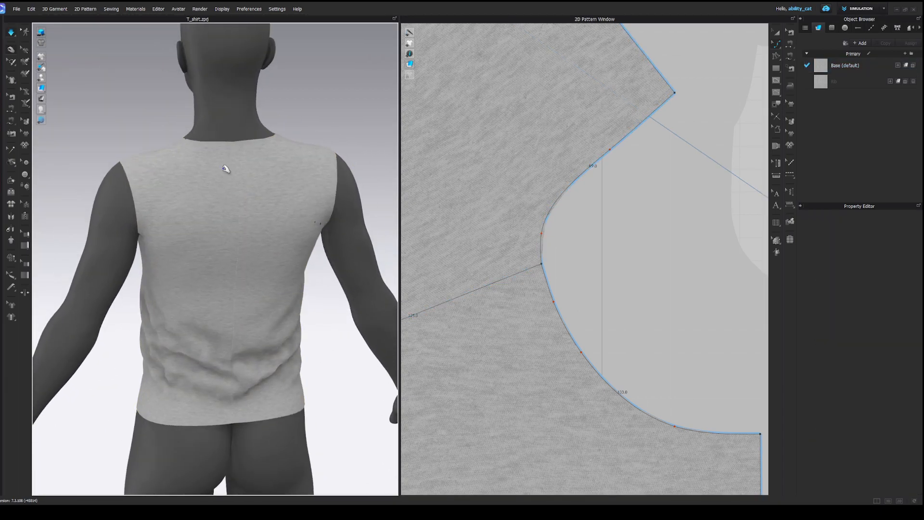
{"action": "scroll", "coordinate": [235, 163], "scroll_direction": "up", "scroll_amount": 3}
{"action": "middle_click_drag", "start_coordinate": [240, 160], "coordinate": [274, 248]}
{"action": "right_click_drag", "start_coordinate": [274, 247], "coordinate": [377, 231]}
{"action": "middle_click_drag", "start_coordinate": [377, 231], "coordinate": [295, 243]}
{"action": "right_click_drag", "start_coordinate": [295, 243], "coordinate": [241, 284]}
{"action": "scroll", "coordinate": [242, 284], "scroll_direction": "down", "scroll_amount": 1}
{"action": "middle_click_drag", "start_coordinate": [241, 284], "coordinate": [272, 157]}
Rotate the back pattern upright and place it beside the front pattern again
{"action": "left_click", "coordinate": [283, 272]}
{"action": "scroll", "coordinate": [324, 241], "scroll_direction": "down", "scroll_amount": 1}
{"action": "scroll", "coordinate": [537, 244], "scroll_direction": "down", "scroll_amount": 5}
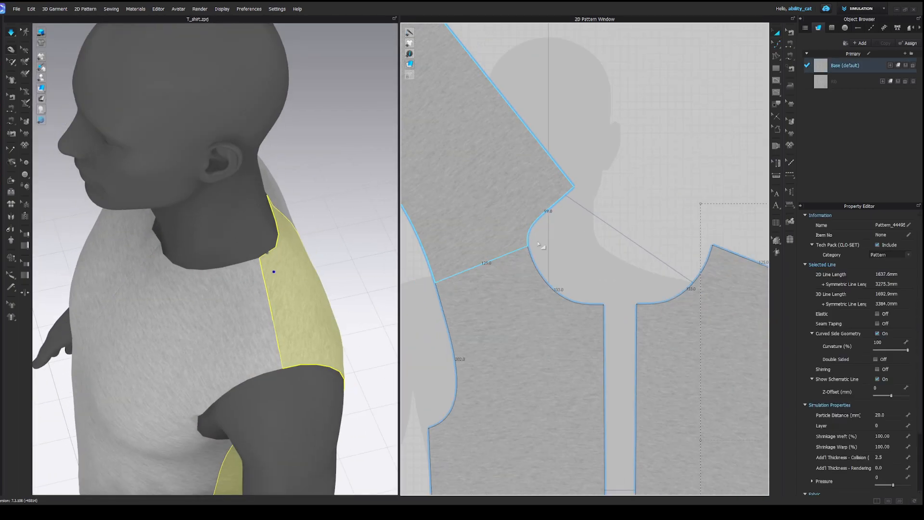
{"action": "scroll", "coordinate": [540, 244], "scroll_direction": "down", "scroll_amount": 3}
{"action": "left_click", "coordinate": [550, 192]}
{"action": "left_click_drag", "start_coordinate": [520, 50], "coordinate": [522, 403]}
{"action": "left_click", "coordinate": [513, 269]}
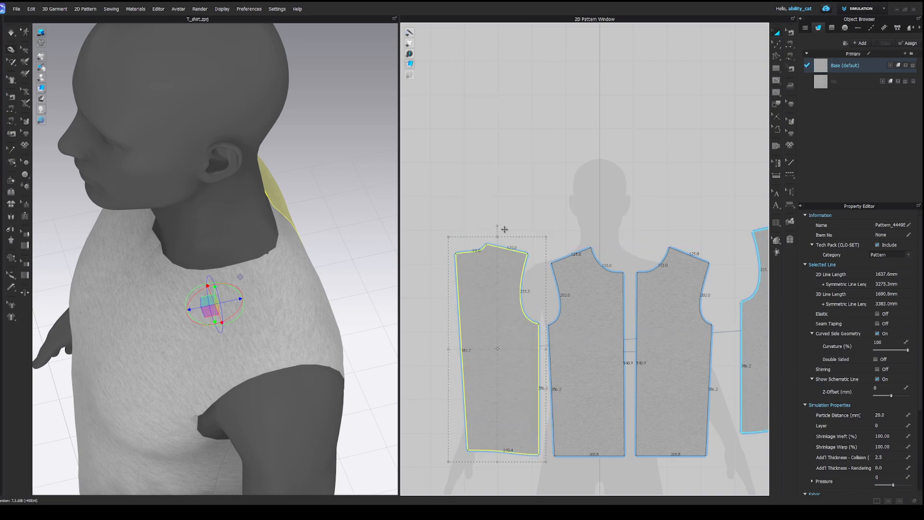
{"action": "scroll", "coordinate": [607, 288], "scroll_direction": "down", "scroll_amount": 3}
{"action": "middle_click_drag", "start_coordinate": [598, 314], "coordinate": [566, 257]}
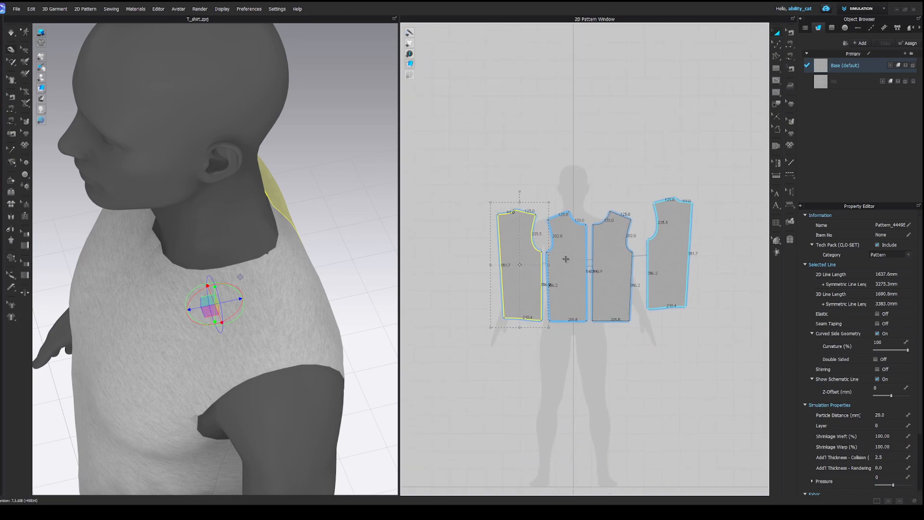
Measure the combined length of the front and back armhole curves
{"action": "scroll", "coordinate": [260, 255], "scroll_direction": "down", "scroll_amount": 3}
{"action": "right_click_drag", "start_coordinate": [269, 255], "coordinate": [370, 222]}
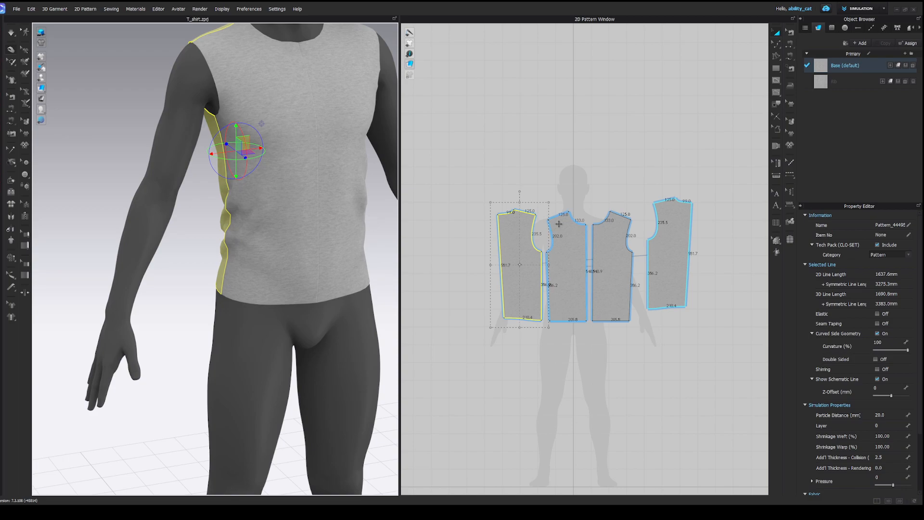
{"action": "scroll", "coordinate": [609, 202], "scroll_direction": "up", "scroll_amount": 4}
{"action": "left_click", "coordinate": [500, 273]}
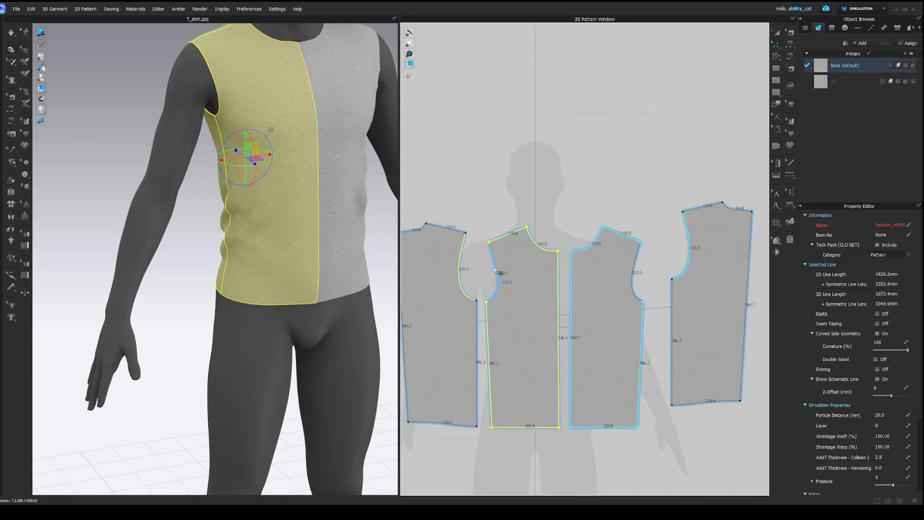
{"action": "left_click", "coordinate": [495, 263]}
Draw a rectangle 41.5 mm high above the bodice patterns for the sleeve and extend its side edge outward
{"action": "key", "text": "s"}
{"action": "scroll", "coordinate": [459, 217], "scroll_direction": "up", "scroll_amount": 4}
{"action": "middle_click_drag", "start_coordinate": [459, 217], "coordinate": [508, 266]}
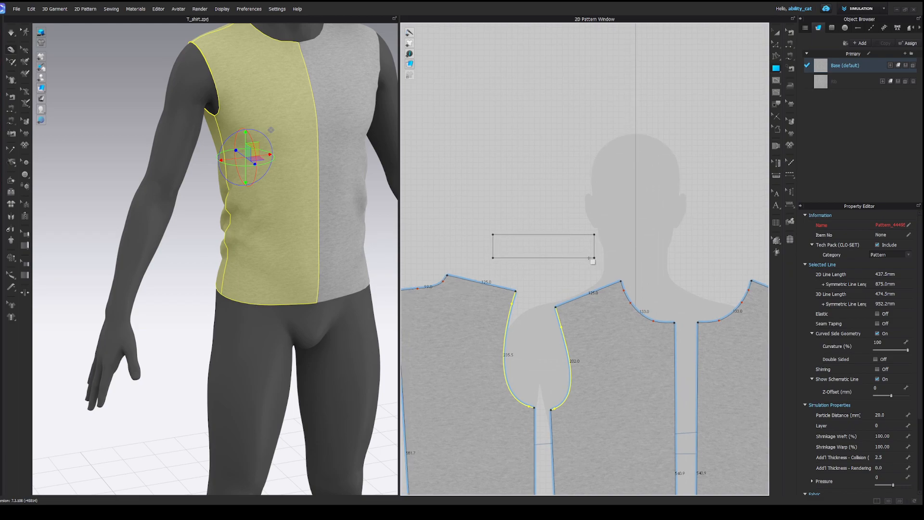
{"action": "left_click_drag", "start_coordinate": [589, 258], "coordinate": [589, 259]}
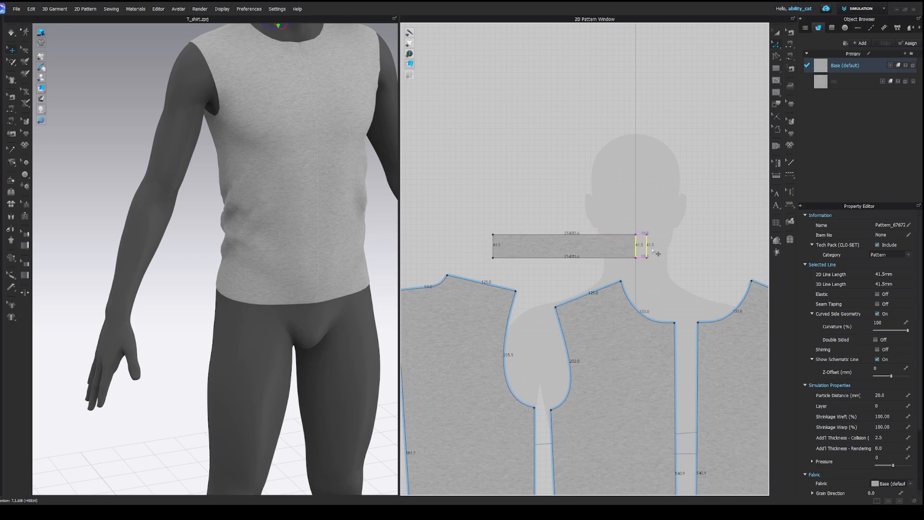
{"action": "left_click_drag", "start_coordinate": [666, 250], "coordinate": [665, 251]}
Widen the sleeve rectangle to about 353 mm, using the avatar's arm as reference
{"action": "scroll", "coordinate": [252, 233], "scroll_direction": "down", "scroll_amount": 3}
{"action": "right_click_drag", "start_coordinate": [251, 233], "coordinate": [296, 235]}
{"action": "middle_click_drag", "start_coordinate": [231, 235], "coordinate": [308, 267]}
{"action": "scroll", "coordinate": [250, 240], "scroll_direction": "up", "scroll_amount": 4}
{"action": "right_click_drag", "start_coordinate": [327, 241], "coordinate": [350, 239]}
{"action": "scroll", "coordinate": [298, 245], "scroll_direction": "down", "scroll_amount": 3}
{"action": "middle_click_drag", "start_coordinate": [351, 239], "coordinate": [287, 248]}
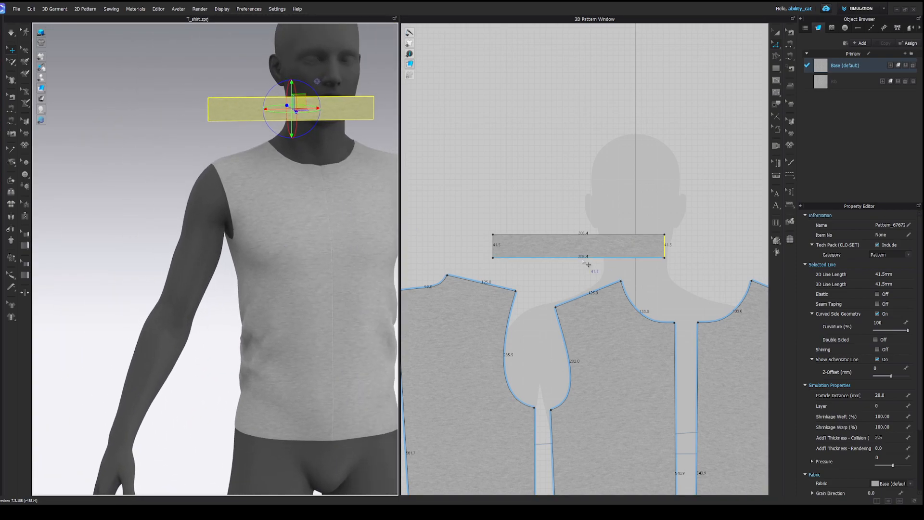
{"action": "left_click_drag", "start_coordinate": [665, 247], "coordinate": [698, 250]}
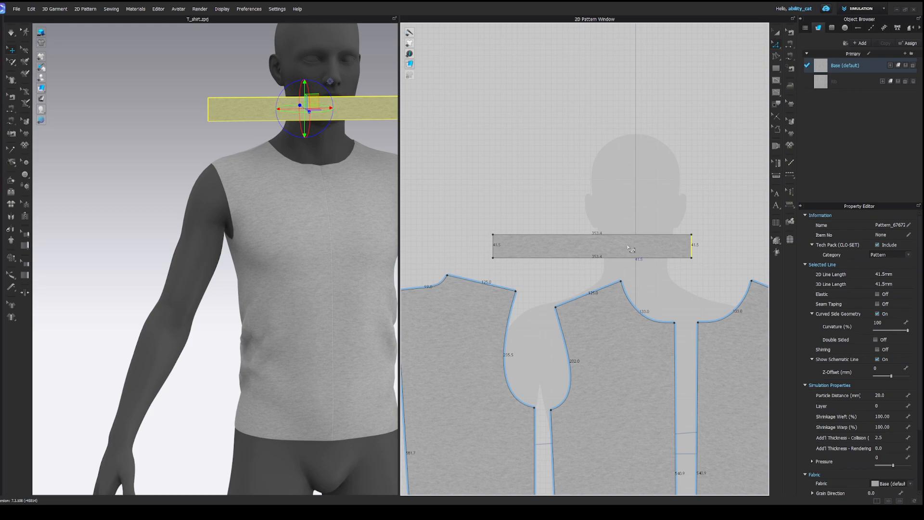
Pull the rectangle's upper edge into a sleeve cap with a rounded crown and hollowed curves near both ends
{"action": "left_click_drag", "start_coordinate": [597, 235], "coordinate": [597, 171]}
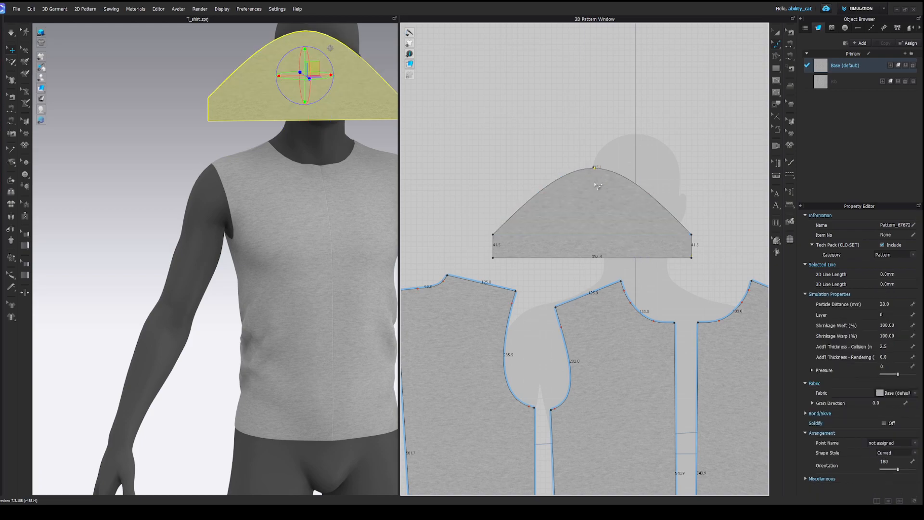
{"action": "middle_click_drag", "start_coordinate": [567, 277], "coordinate": [538, 291]}
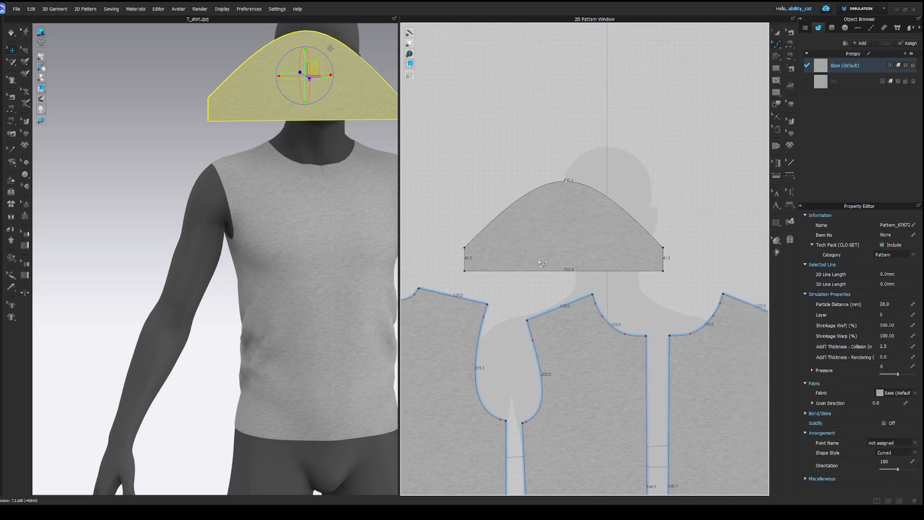
{"action": "scroll", "coordinate": [567, 186], "scroll_direction": "up", "scroll_amount": 3}
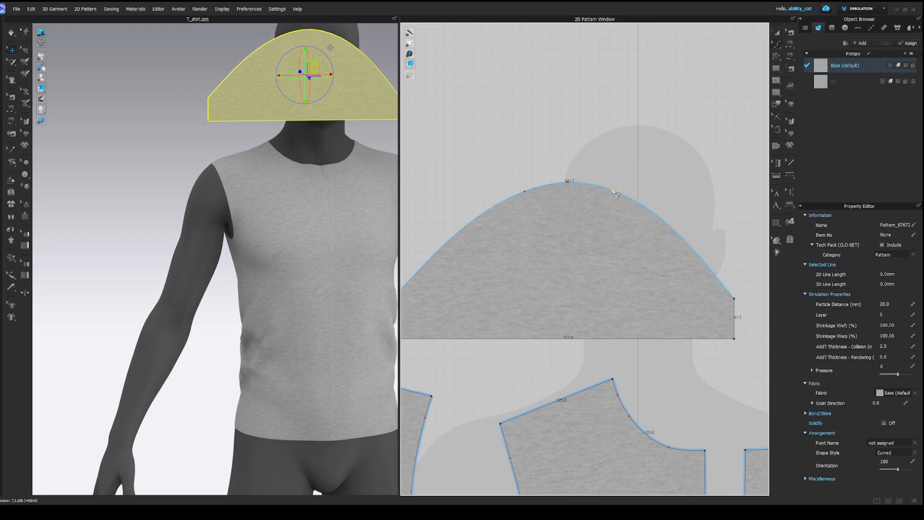
{"action": "left_click", "coordinate": [569, 185]}
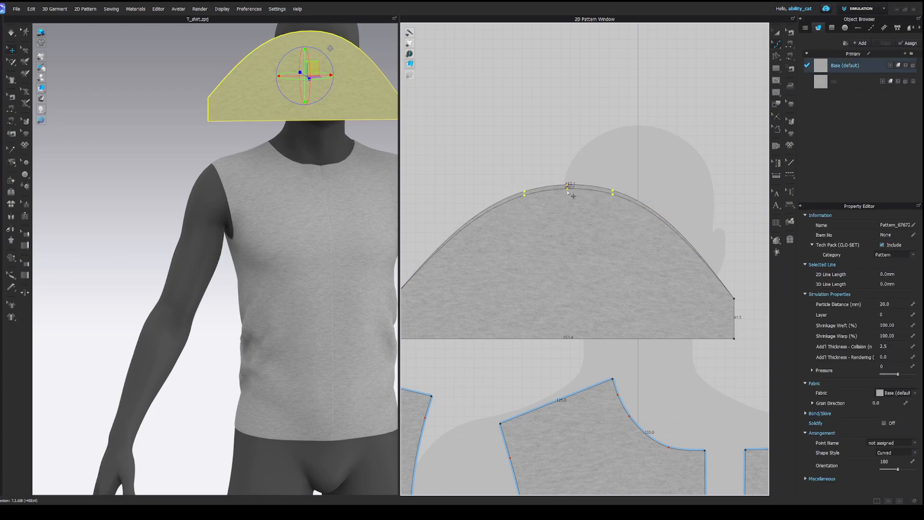
{"action": "scroll", "coordinate": [555, 250], "scroll_direction": "down", "scroll_amount": 3}
{"action": "left_click_drag", "start_coordinate": [476, 275], "coordinate": [474, 273]}
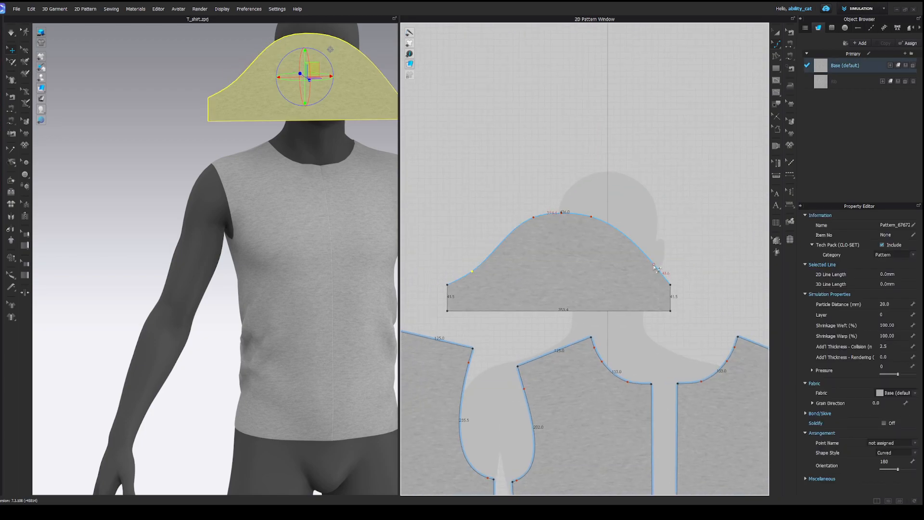
{"action": "scroll", "coordinate": [546, 227], "scroll_direction": "up", "scroll_amount": 3}
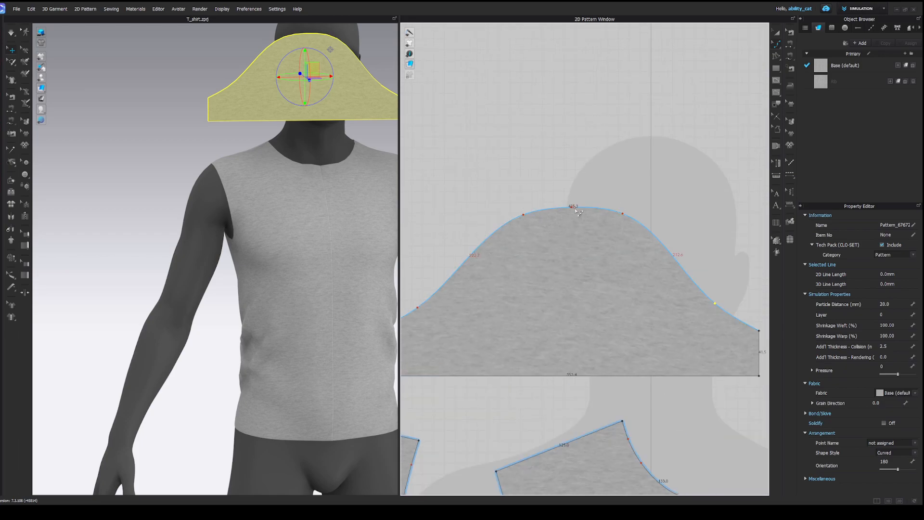
Reshape the sleeve cap asymmetrically, shifting its crown off centre and adjusting the curve length to about 437 mm
{"action": "scroll", "coordinate": [569, 226], "scroll_direction": "down", "scroll_amount": 3}
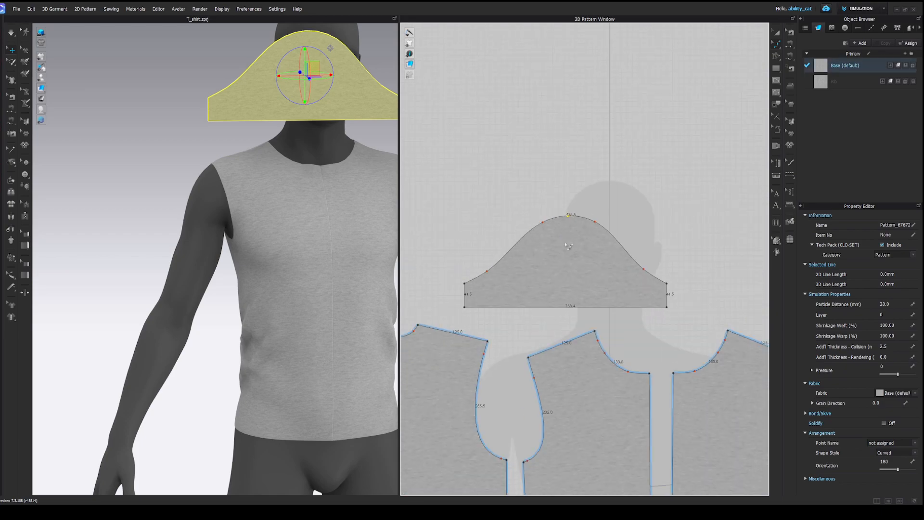
{"action": "left_click_drag", "start_coordinate": [570, 217], "coordinate": [579, 221]}
{"action": "scroll", "coordinate": [486, 281], "scroll_direction": "up", "scroll_amount": 3}
{"action": "left_click_drag", "start_coordinate": [483, 264], "coordinate": [486, 268]}
{"action": "scroll", "coordinate": [488, 272], "scroll_direction": "down", "scroll_amount": 3}
{"action": "scroll", "coordinate": [644, 270], "scroll_direction": "up", "scroll_amount": 2}
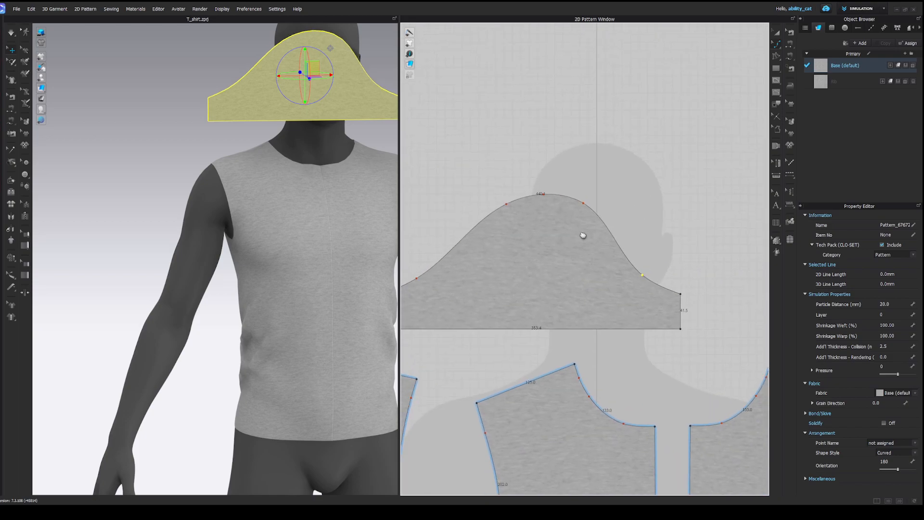
{"action": "scroll", "coordinate": [550, 215], "scroll_direction": "up", "scroll_amount": 4}
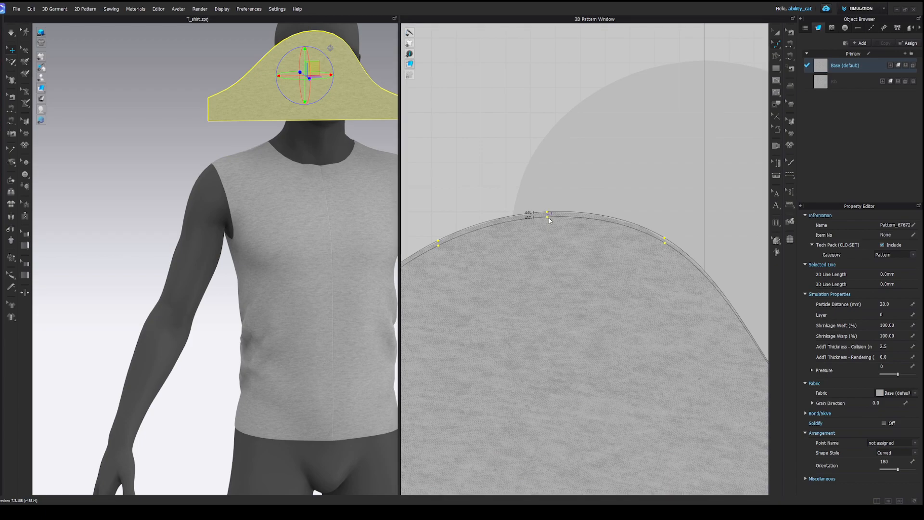
{"action": "scroll", "coordinate": [558, 228], "scroll_direction": "down", "scroll_amount": 5}
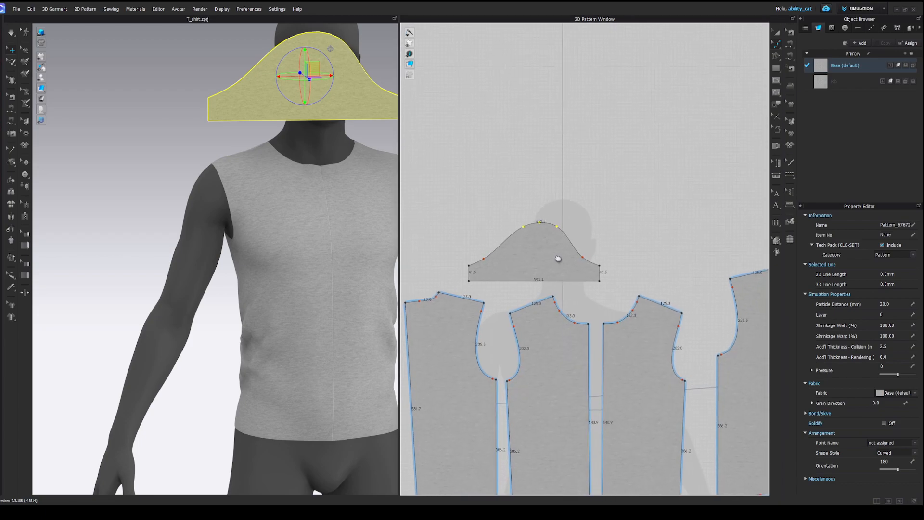
Sew the sleeve cap to the front and back armhole curves
{"action": "key", "text": "n"}
{"action": "left_click", "coordinate": [574, 248]}
{"action": "left_click", "coordinate": [520, 370]}
{"action": "key", "text": "q"}
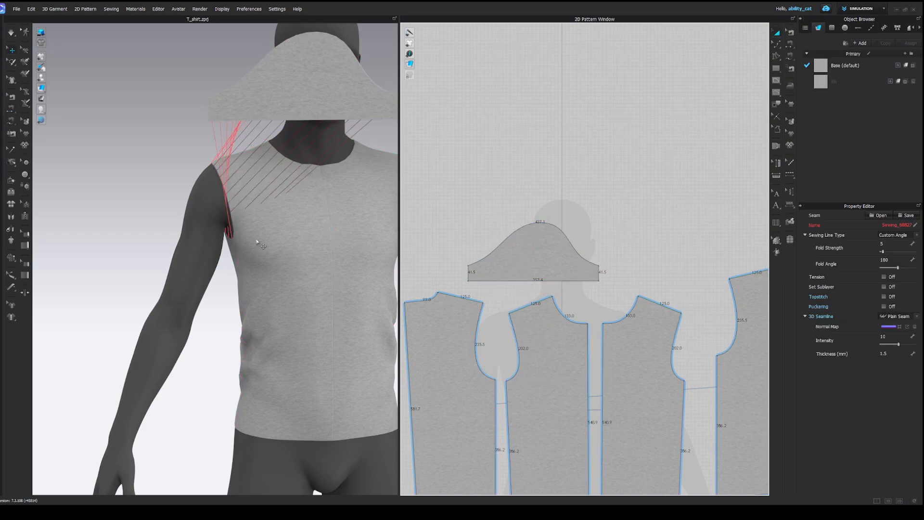
Arrange the sleeve around the avatar's right upper arm at the Arm_Outside_1_R arrangement point
{"action": "key", "text": "shift+f"}
{"action": "left_click", "coordinate": [184, 251]}
{"action": "right_click_drag", "start_coordinate": [87, 255], "coordinate": [131, 258]}
{"action": "left_click", "coordinate": [207, 268]}
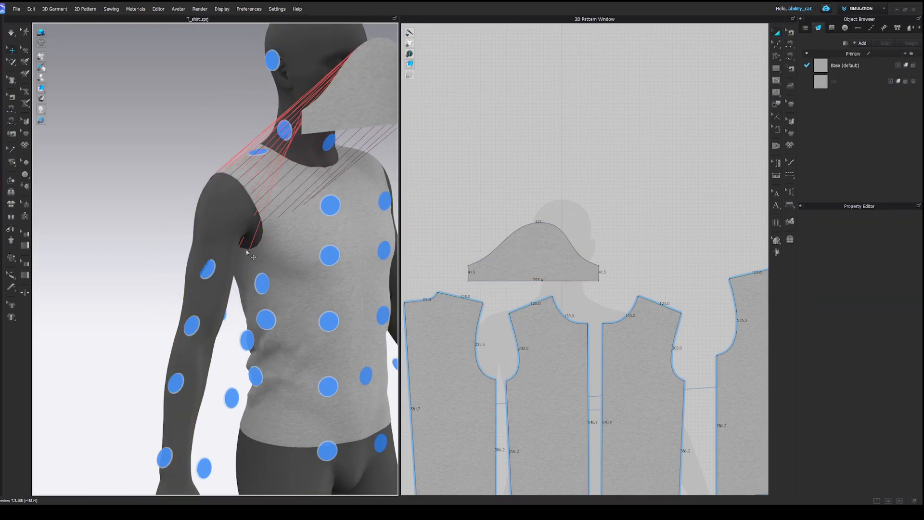
{"action": "left_click", "coordinate": [367, 107]}
{"action": "left_click", "coordinate": [208, 269]}
{"action": "key", "text": "shift+f"}
{"action": "right_click_drag", "start_coordinate": [234, 287], "coordinate": [221, 287]}
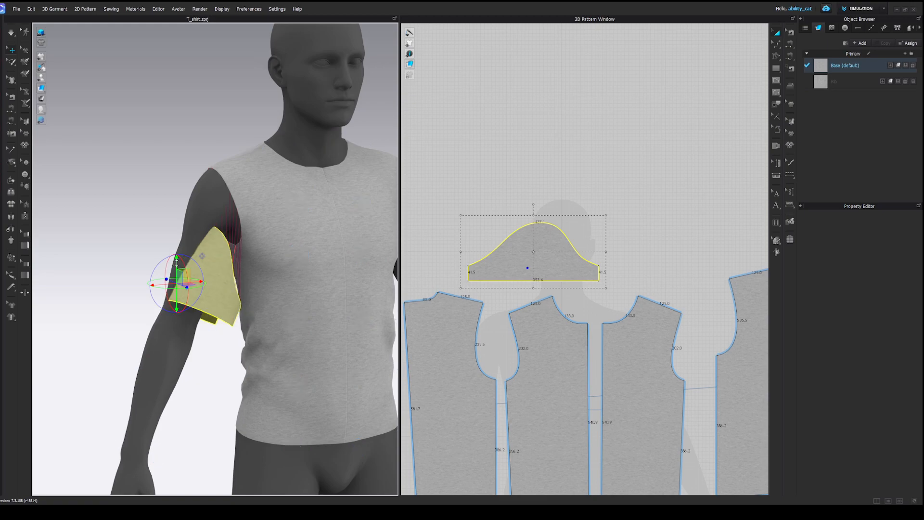
Raise the sleeve toward the armhole, simulate the garment and close the sleeve's underarm seam
{"action": "left_click_drag", "start_coordinate": [176, 262], "coordinate": [182, 200]}
{"action": "key", "text": "space"}
{"action": "right_click_drag", "start_coordinate": [125, 239], "coordinate": [185, 230]}
{"action": "key", "text": "b"}
{"action": "left_click", "coordinate": [224, 259]}
{"action": "key", "text": "q"}
Pull the simulated sleeve into place on the arm, working from behind and from the front
{"action": "right_click_drag", "start_coordinate": [223, 261], "coordinate": [388, 247]}
{"action": "left_click", "coordinate": [203, 260]}
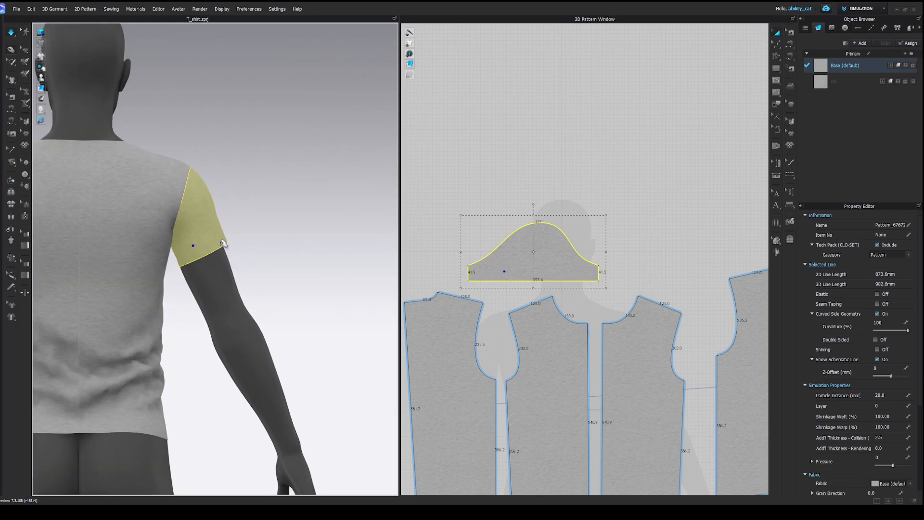
{"action": "right_click_drag", "start_coordinate": [219, 247], "coordinate": [208, 246]}
Narrow the sleeve's hem symmetrically to about 329 mm and pull the sleeve into place on the arm
{"action": "key", "text": "z"}
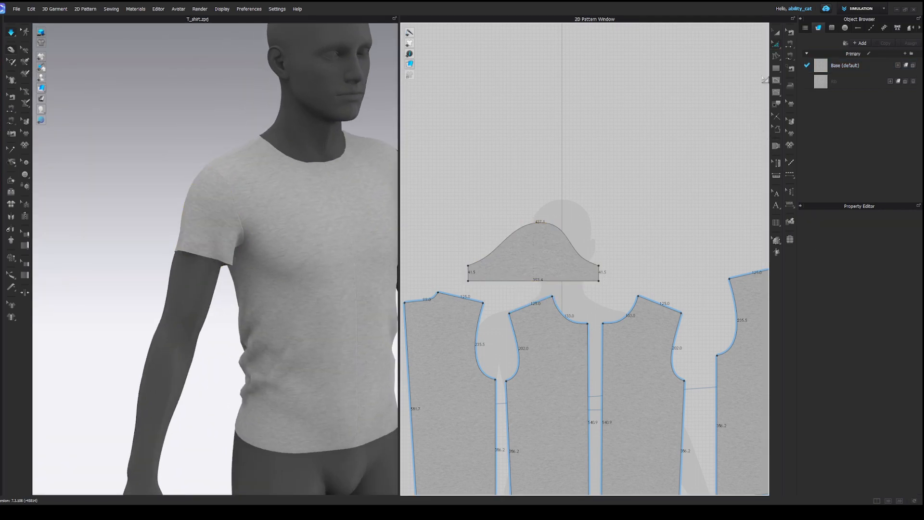
{"action": "left_click", "coordinate": [778, 45]}
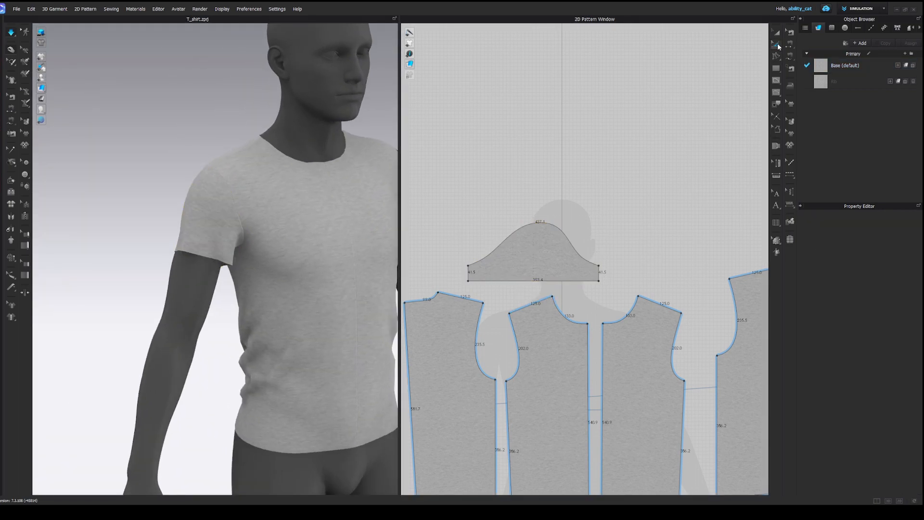
{"action": "left_click", "coordinate": [539, 282]}
{"action": "scroll", "coordinate": [541, 282], "scroll_direction": "up", "scroll_amount": 3}
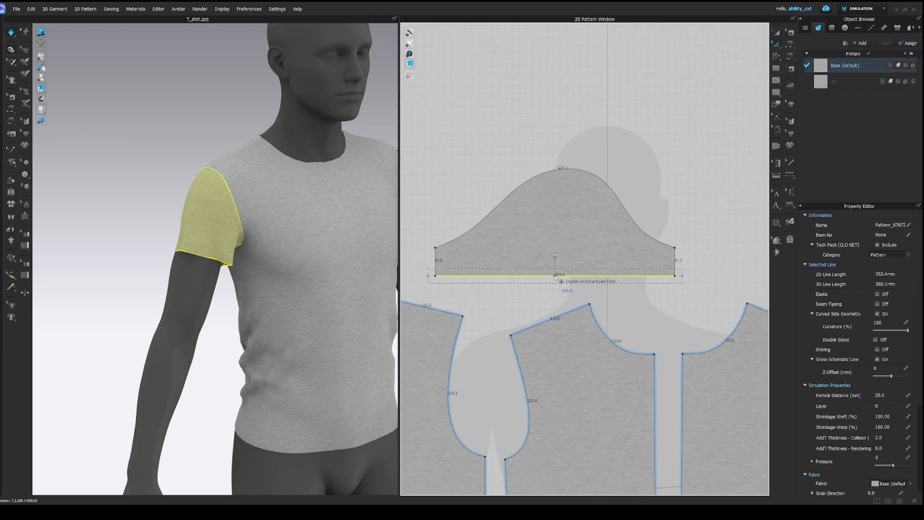
{"action": "left_click", "coordinate": [668, 275]}
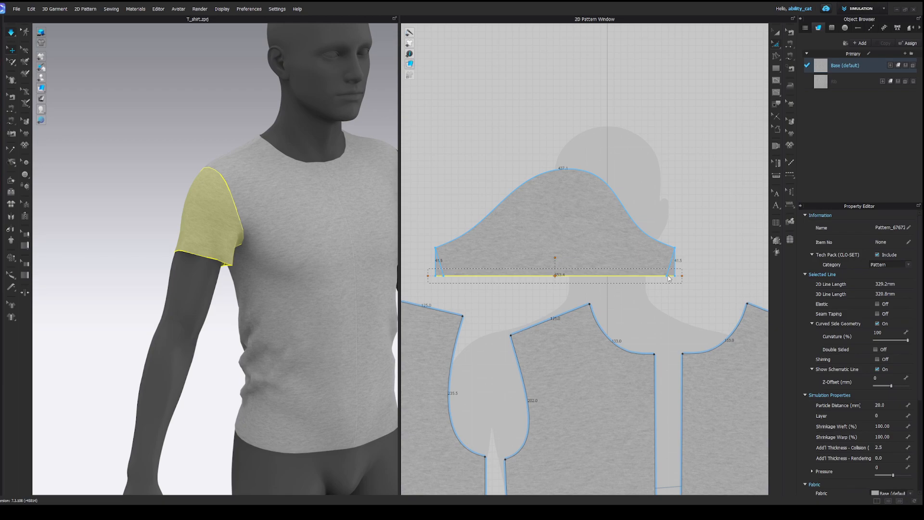
{"action": "right_click_drag", "start_coordinate": [234, 212], "coordinate": [214, 268]}
{"action": "left_click", "coordinate": [221, 271]}
{"action": "left_click", "coordinate": [218, 255]}
Curve the middle of the sleeve hem slightly upward and simulate, tugging the fabric near the underarm
{"action": "key", "text": "z"}
{"action": "left_click", "coordinate": [558, 276]}
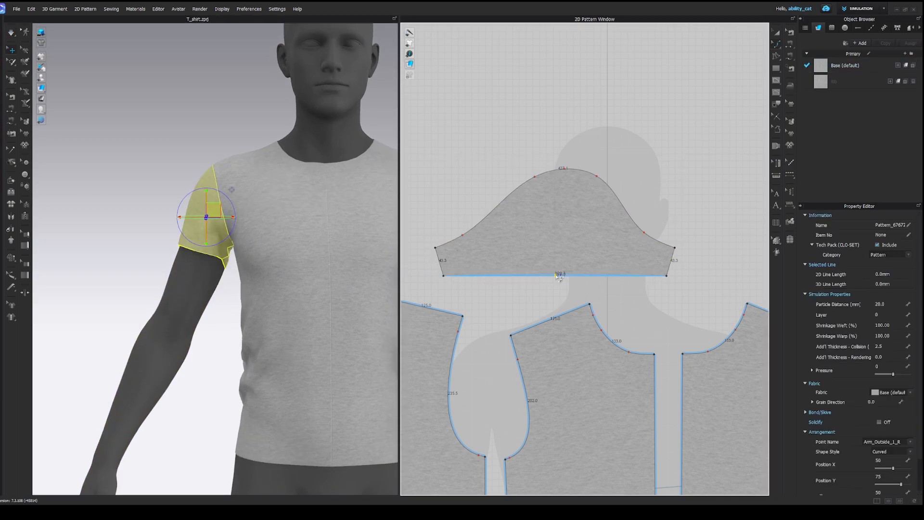
{"action": "left_click_drag", "start_coordinate": [557, 269], "coordinate": [557, 268]}
{"action": "key", "text": "space"}
{"action": "right_click_drag", "start_coordinate": [241, 270], "coordinate": [215, 258]}
{"action": "left_click", "coordinate": [240, 255]}
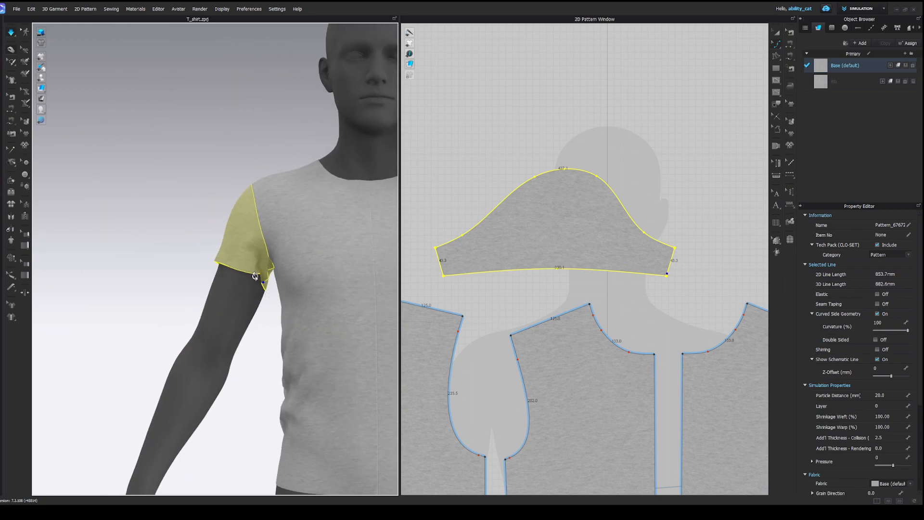
{"action": "key", "text": "space"}
Set the sleeve pattern's particle distance to 10 mm and simulate the garment
{"action": "double_click", "coordinate": [885, 395]}
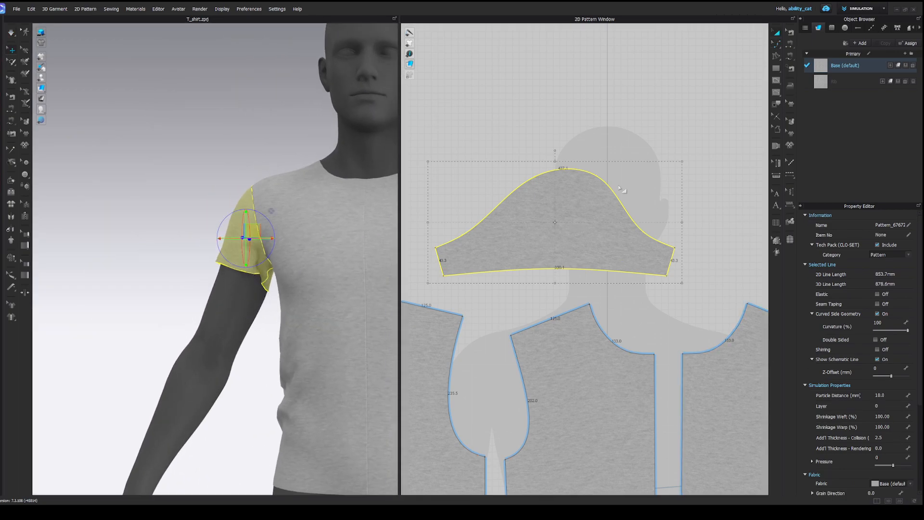
{"action": "key", "text": "space"}
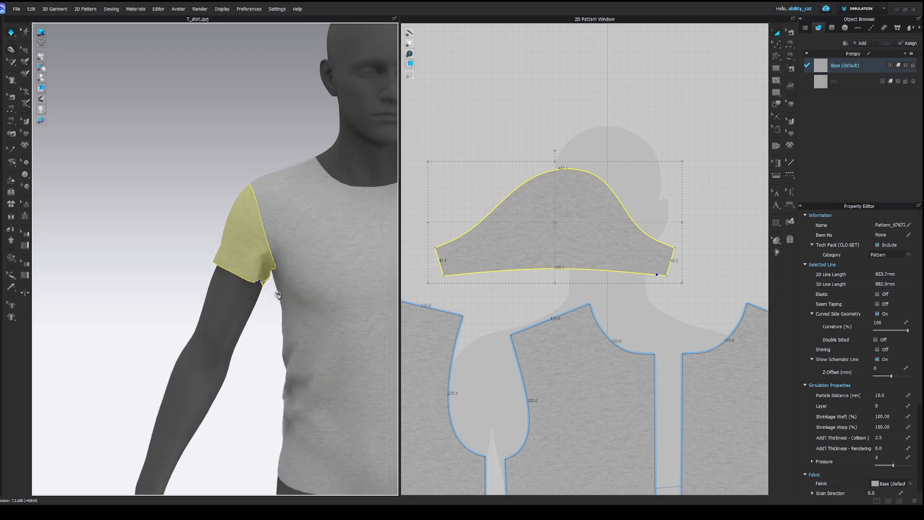
{"action": "right_click_drag", "start_coordinate": [272, 295], "coordinate": [340, 303]}
{"action": "left_click", "coordinate": [575, 293]}
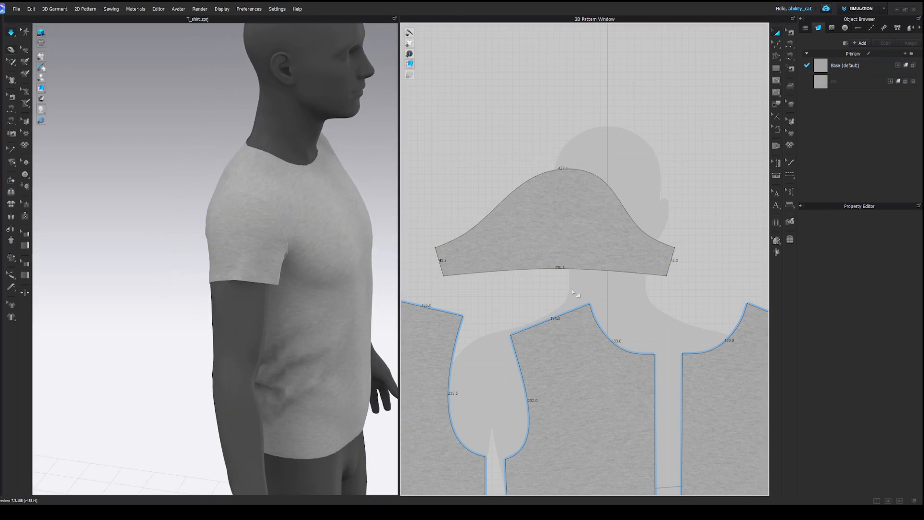
Deepen the sleeve hem's upward curve to a length of about 331 mm and simulate it
{"action": "scroll", "coordinate": [568, 284], "scroll_direction": "up", "scroll_amount": 2}
{"action": "left_click", "coordinate": [558, 266]}
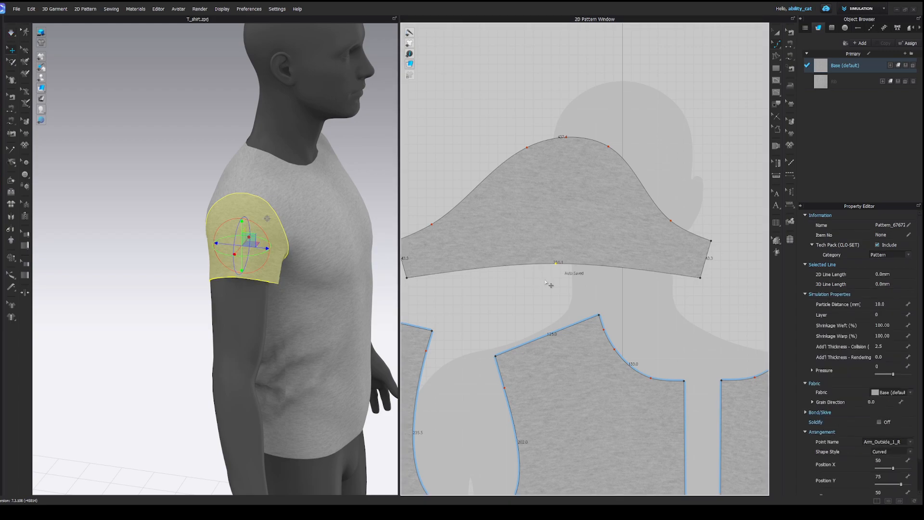
{"action": "key", "text": "space"}
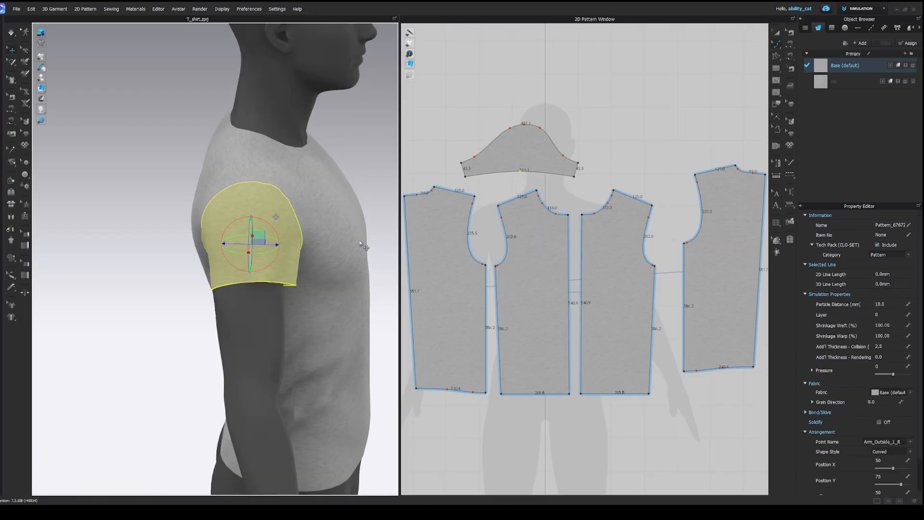
Simulate the whole T-shirt and pull the body and sleeve fabric into place from several sides
{"action": "scroll", "coordinate": [359, 241], "scroll_direction": "down", "scroll_amount": 2}
{"action": "right_click_drag", "start_coordinate": [359, 240], "coordinate": [284, 236]}
{"action": "scroll", "coordinate": [289, 226], "scroll_direction": "down", "scroll_amount": 3}
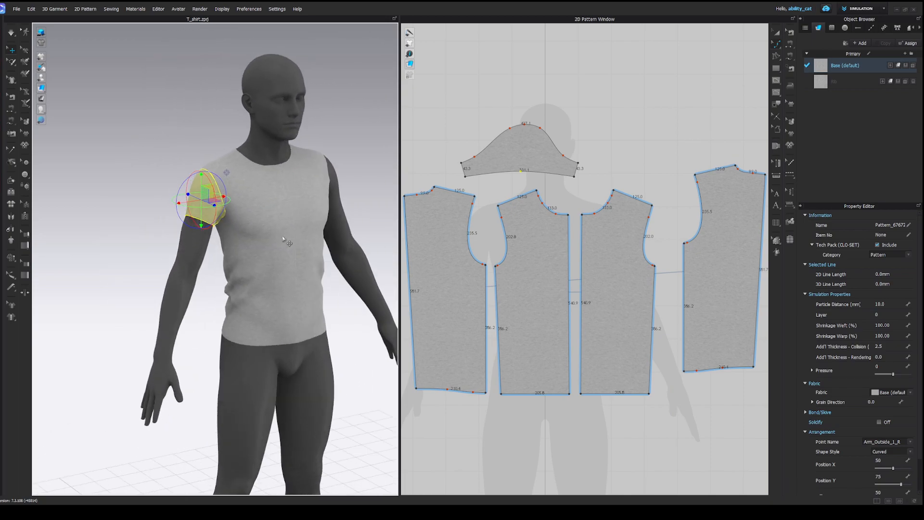
{"action": "scroll", "coordinate": [284, 220], "scroll_direction": "up", "scroll_amount": 2}
{"action": "key", "text": "space"}
{"action": "left_click_drag", "start_coordinate": [279, 218], "coordinate": [284, 233]}
{"action": "left_click_drag", "start_coordinate": [189, 187], "coordinate": [169, 186]}
{"action": "right_click_drag", "start_coordinate": [236, 201], "coordinate": [272, 216]}
{"action": "left_click_drag", "start_coordinate": [174, 202], "coordinate": [177, 207]}
{"action": "right_click_drag", "start_coordinate": [178, 205], "coordinate": [114, 203]}
{"action": "right_click_drag", "start_coordinate": [186, 220], "coordinate": [267, 218]}
{"action": "left_click", "coordinate": [353, 197]}
{"action": "key", "text": "space"}
Narrow the curved sleeve hem symmetrically to about 320 mm
{"action": "scroll", "coordinate": [544, 175], "scroll_direction": "up", "scroll_amount": 3}
{"action": "scroll", "coordinate": [540, 179], "scroll_direction": "up", "scroll_amount": 3}
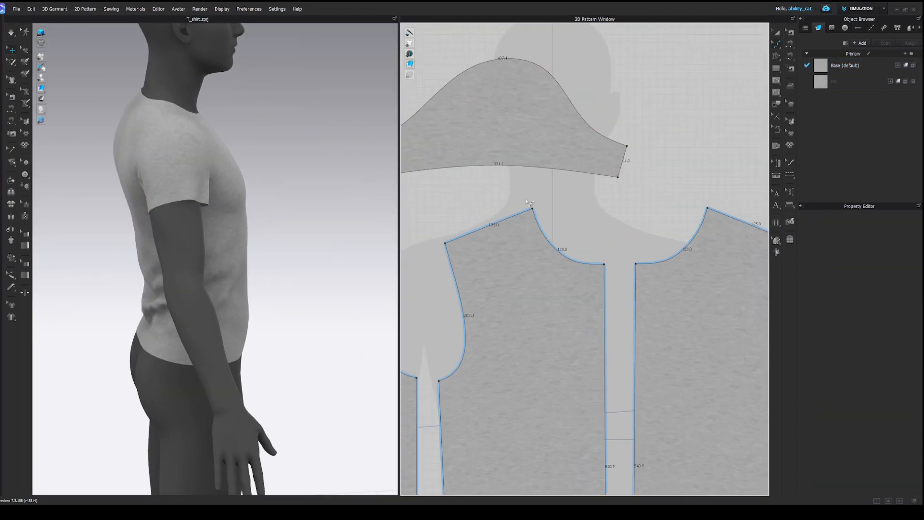
{"action": "left_click", "coordinate": [506, 162]}
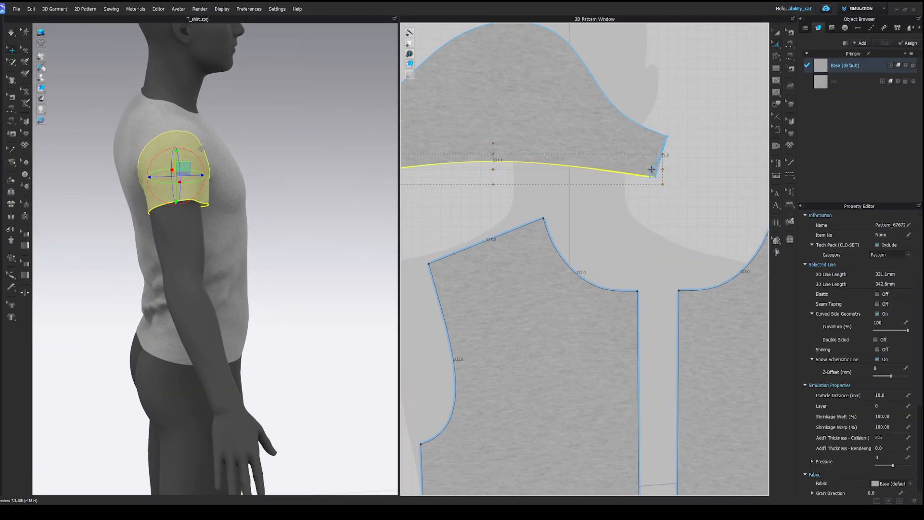
{"action": "left_click_drag", "start_coordinate": [651, 169], "coordinate": [651, 170]}
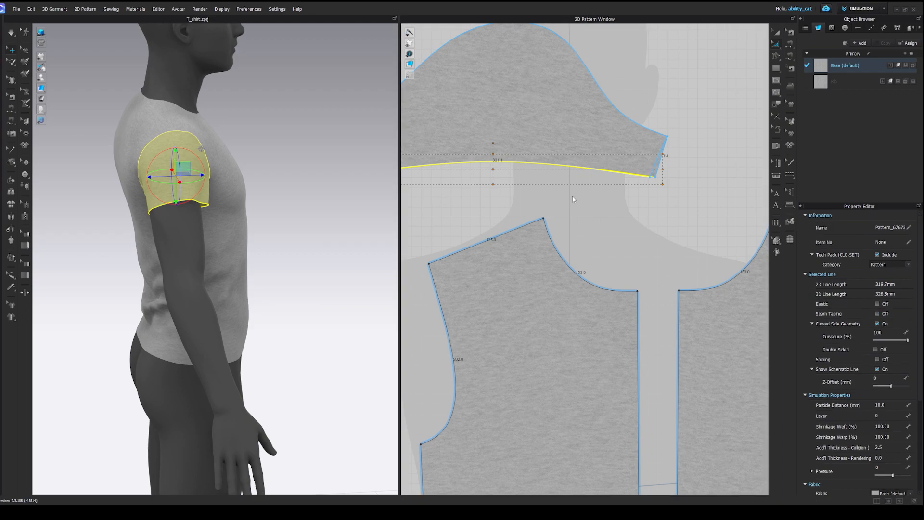
Simulate the T-shirt with the narrowed sleeve hem and pull the fabric around the arm and underarm into place
{"action": "right_click_drag", "start_coordinate": [251, 217], "coordinate": [195, 217]}
{"action": "left_click", "coordinate": [195, 216]}
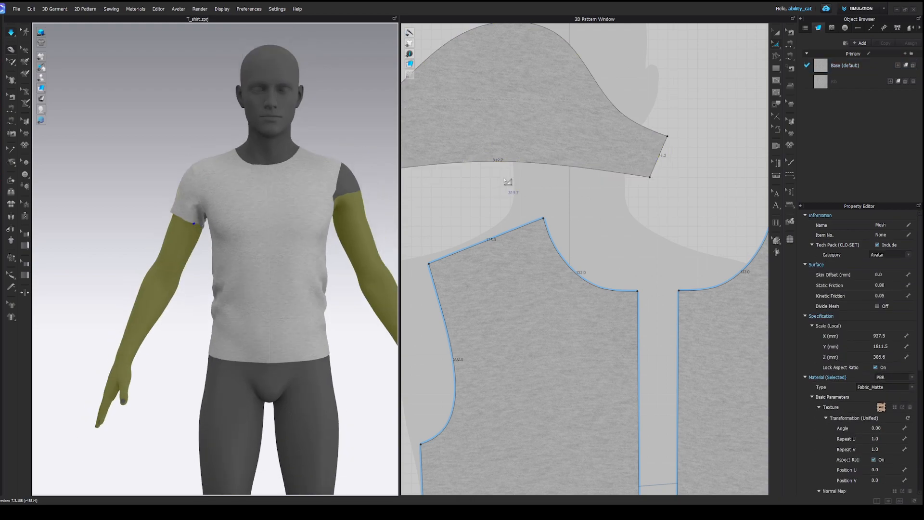
{"action": "scroll", "coordinate": [598, 187], "scroll_direction": "down", "scroll_amount": 3}
{"action": "key", "text": "b"}
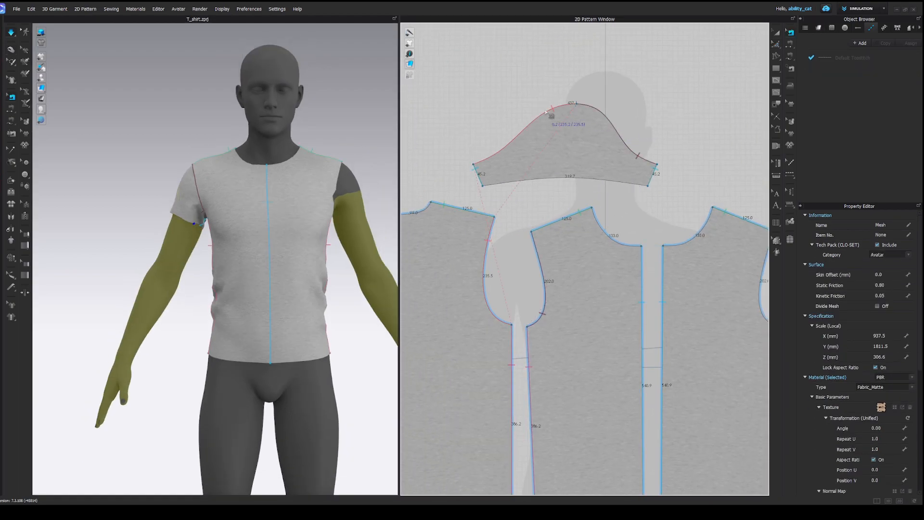
{"action": "key", "text": "q"}
{"action": "scroll", "coordinate": [221, 212], "scroll_direction": "up", "scroll_amount": 4}
{"action": "left_click_drag", "start_coordinate": [195, 210], "coordinate": [195, 217]}
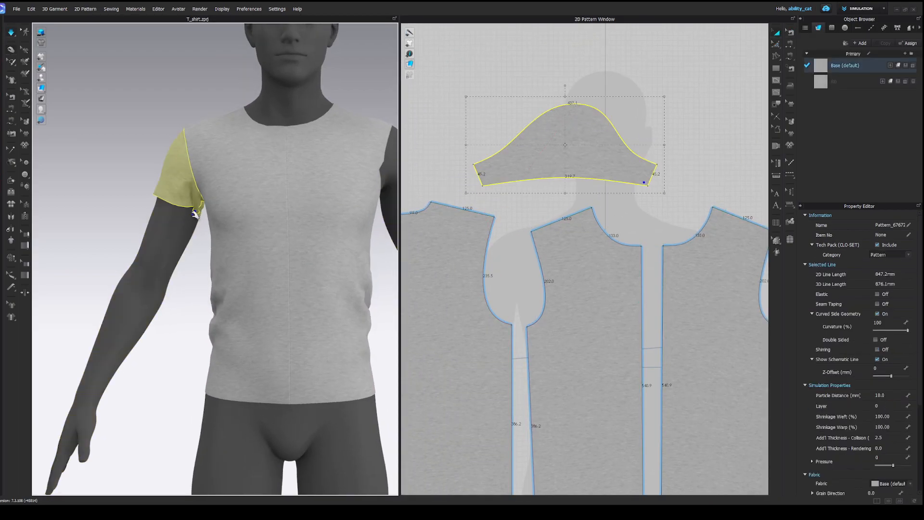
{"action": "right_click_drag", "start_coordinate": [195, 217], "coordinate": [122, 215]}
{"action": "left_click", "coordinate": [132, 200]}
{"action": "left_click", "coordinate": [66, 190]}
{"action": "right_click_drag", "start_coordinate": [66, 191], "coordinate": [215, 212]}
{"action": "left_click", "coordinate": [225, 227]}
{"action": "left_click", "coordinate": [220, 220]}
{"action": "left_click", "coordinate": [233, 231]}
{"action": "key", "text": "space"}
{"action": "scroll", "coordinate": [221, 212], "scroll_direction": "down", "scroll_amount": 3}
{"action": "scroll", "coordinate": [268, 214], "scroll_direction": "up", "scroll_amount": 4}
Raise the midpoint of the sleeve hem's curve slightly and simulate the sleeve on the arm
{"action": "left_click", "coordinate": [601, 200]}
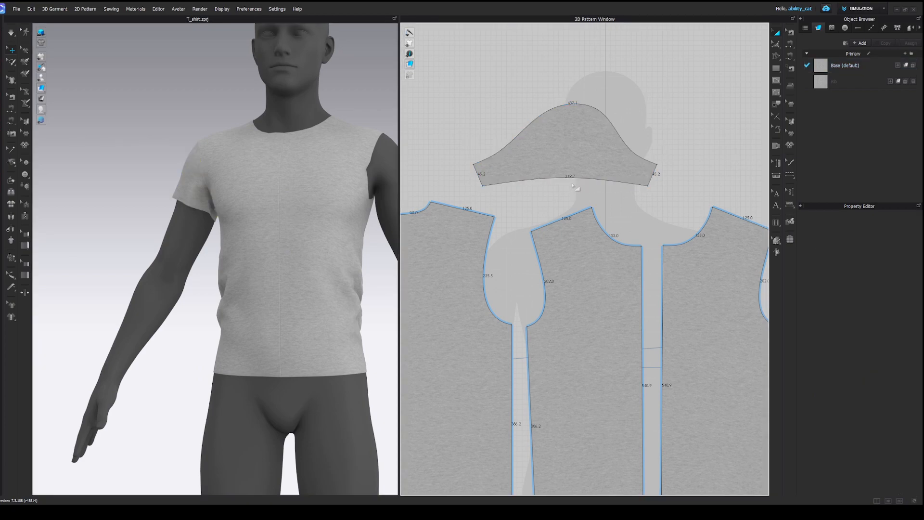
{"action": "scroll", "coordinate": [572, 188], "scroll_direction": "up", "scroll_amount": 3}
{"action": "left_click", "coordinate": [579, 177]}
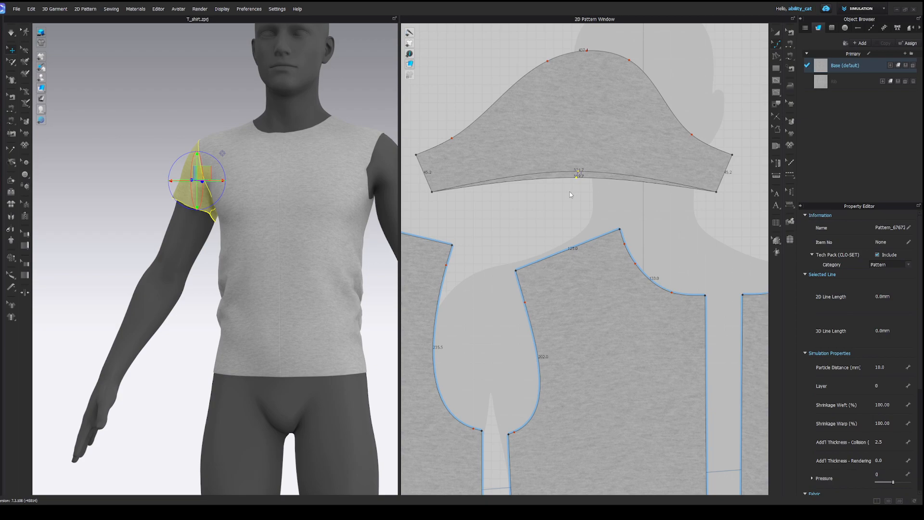
{"action": "key", "text": "space"}
{"action": "right_click_drag", "start_coordinate": [222, 207], "coordinate": [188, 214]}
{"action": "left_click", "coordinate": [215, 212]}
{"action": "key", "text": "space"}
{"action": "left_click", "coordinate": [527, 207]}
Lower the whole sleeve hem to make the side seams about 50 mm long and simulate the result
{"action": "mouse_move", "coordinate": [284, 214]}
{"action": "right_mouse_down"}
{"action": "mouse_move", "coordinate": [305, 219]}
{"action": "mouse_move", "coordinate": [298, 217]}
{"action": "right_mouse_up"}
{"action": "left_click", "coordinate": [581, 177]}
{"action": "left_click_drag", "start_coordinate": [579, 178], "coordinate": [579, 179]}
{"action": "key", "text": "space"}
{"action": "right_click_drag", "start_coordinate": [295, 231], "coordinate": [186, 202]}
{"action": "left_click", "coordinate": [220, 212]}
{"action": "left_click", "coordinate": [164, 176]}
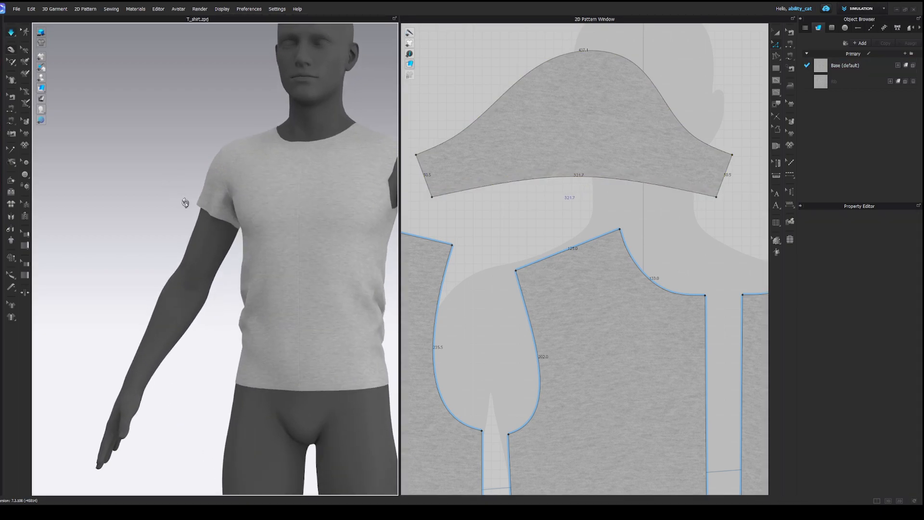
{"action": "key", "text": "space"}
Raise the middle of the sleeve hem's curve to a hem length of about 323 mm and simulate it
{"action": "key", "text": "v"}
{"action": "left_click_drag", "start_coordinate": [578, 177], "coordinate": [578, 173]}
{"action": "key", "text": "space"}
{"action": "right_click_drag", "start_coordinate": [287, 219], "coordinate": [368, 244]}
{"action": "left_click", "coordinate": [202, 215]}
{"action": "scroll", "coordinate": [231, 217], "scroll_direction": "down", "scroll_amount": 3}
Create a symmetric copy of the sleeve with its sewing for the opposite armhole and arrange the sleeves beside the body patterns
{"action": "key", "text": "a"}
{"action": "scroll", "coordinate": [574, 162], "scroll_direction": "down", "scroll_amount": 2}
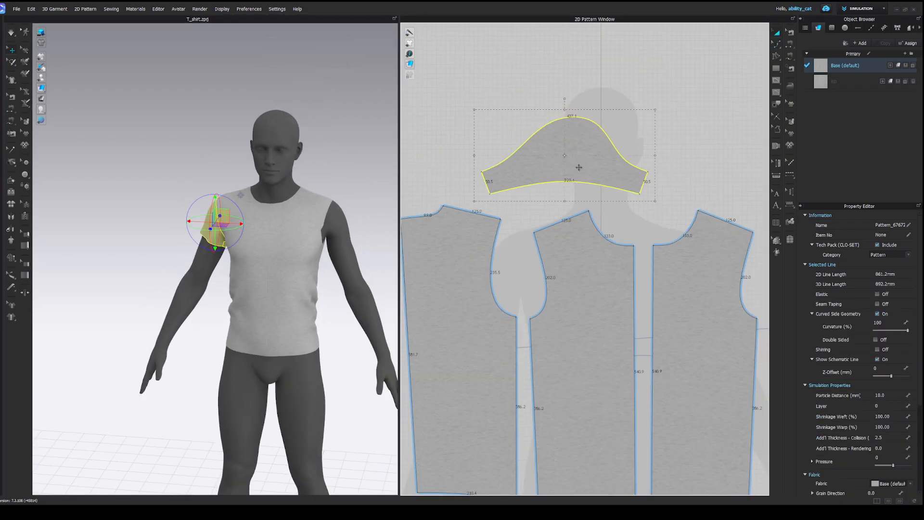
{"action": "scroll", "coordinate": [593, 181], "scroll_direction": "down", "scroll_amount": 3}
{"action": "middle_click_drag", "start_coordinate": [593, 181], "coordinate": [476, 185]}
{"action": "key", "text": "ctrl+d"}
{"action": "left_click", "coordinate": [635, 156]}
{"action": "left_click_drag", "start_coordinate": [619, 253], "coordinate": [622, 266]}
{"action": "middle_click_drag", "start_coordinate": [461, 178], "coordinate": [541, 188]}
{"action": "left_click_drag", "start_coordinate": [541, 189], "coordinate": [455, 182]}
{"action": "left_click", "coordinate": [464, 144]}
{"action": "scroll", "coordinate": [462, 182], "scroll_direction": "up", "scroll_amount": 3}
{"action": "scroll", "coordinate": [355, 228], "scroll_direction": "up", "scroll_amount": 1}
Simulate the T-shirt with both sleeves and pull the body and sleeve fabric into place from several sides
{"action": "key", "text": "space"}
{"action": "right_click_drag", "start_coordinate": [355, 228], "coordinate": [313, 231]}
{"action": "left_click", "coordinate": [358, 228]}
{"action": "middle_click_drag", "start_coordinate": [381, 230], "coordinate": [301, 239]}
{"action": "right_click_drag", "start_coordinate": [301, 240], "coordinate": [316, 241]}
{"action": "scroll", "coordinate": [316, 241], "scroll_direction": "up", "scroll_amount": 3}
{"action": "mouse_move", "coordinate": [383, 217]}
{"action": "right_mouse_down"}
{"action": "mouse_move", "coordinate": [349, 217]}
{"action": "mouse_move", "coordinate": [378, 212]}
{"action": "right_mouse_up"}
{"action": "scroll", "coordinate": [377, 212], "scroll_direction": "down", "scroll_amount": 1}
{"action": "middle_click_drag", "start_coordinate": [370, 207], "coordinate": [285, 236]}
{"action": "right_click_drag", "start_coordinate": [284, 235], "coordinate": [308, 240]}
{"action": "left_click", "coordinate": [190, 253]}
{"action": "right_click_drag", "start_coordinate": [192, 205], "coordinate": [183, 218]}
{"action": "left_click", "coordinate": [370, 246]}
{"action": "mouse_move", "coordinate": [369, 245]}
{"action": "right_mouse_down"}
{"action": "mouse_move", "coordinate": [353, 265]}
{"action": "mouse_move", "coordinate": [382, 270]}
{"action": "mouse_move", "coordinate": [337, 250]}
{"action": "mouse_move", "coordinate": [385, 252]}
{"action": "mouse_move", "coordinate": [368, 255]}
{"action": "right_mouse_up"}
{"action": "left_click", "coordinate": [381, 270]}
{"action": "scroll", "coordinate": [318, 241], "scroll_direction": "down", "scroll_amount": 2}
{"action": "middle_click_drag", "start_coordinate": [299, 236], "coordinate": [293, 259]}
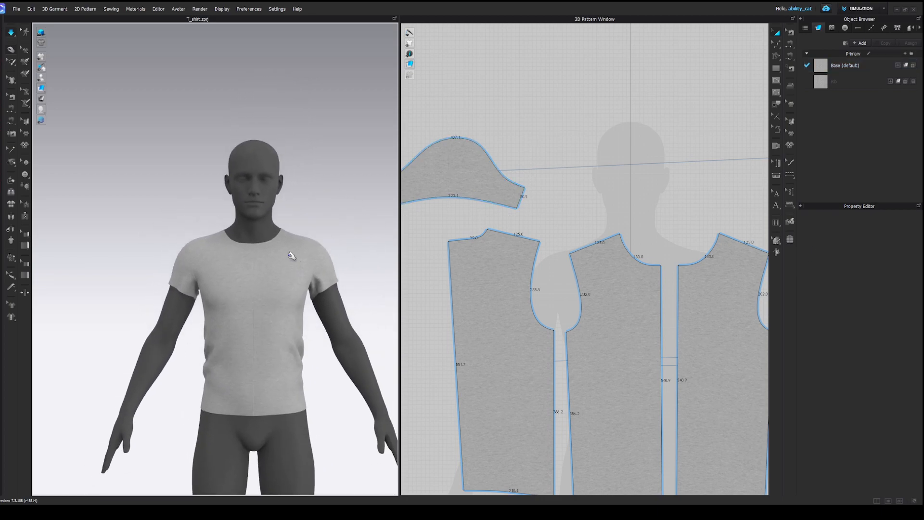
{"action": "scroll", "coordinate": [283, 239], "scroll_direction": "up", "scroll_amount": 3}
{"action": "scroll", "coordinate": [592, 249], "scroll_direction": "down", "scroll_amount": 2}
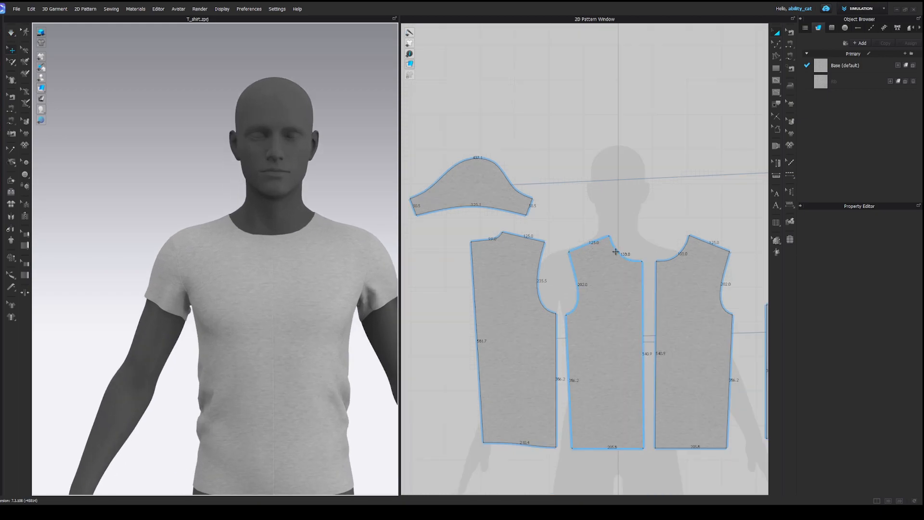
Check the combined front and back neckline length and draw a rectangular neckband strip about 143 by 20 mm
{"action": "middle_click_drag", "start_coordinate": [615, 251], "coordinate": [533, 237]}
{"action": "key", "text": "z"}
{"action": "left_click", "coordinate": [547, 249]}
{"action": "middle_click_drag", "start_coordinate": [446, 237], "coordinate": [494, 238]}
{"action": "left_click", "coordinate": [455, 231], "text": "shift"}
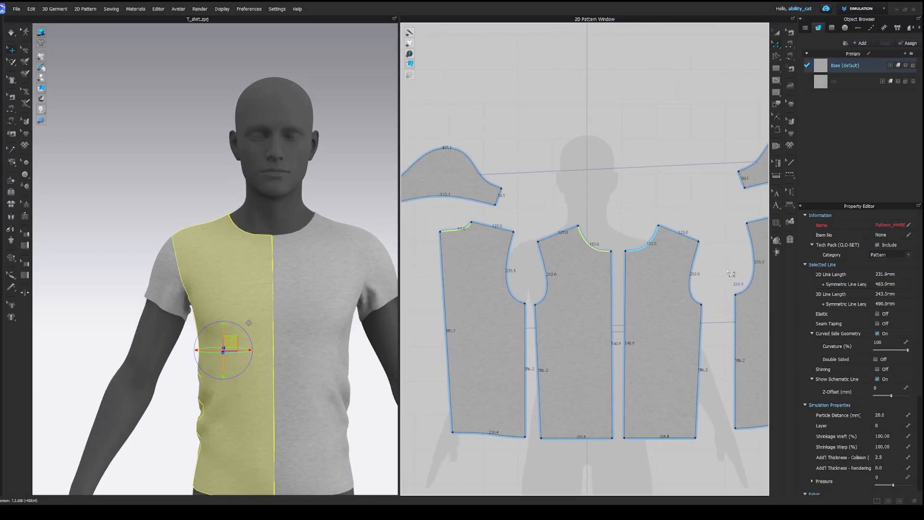
{"action": "middle_click_drag", "start_coordinate": [698, 254], "coordinate": [655, 266]}
{"action": "scroll", "coordinate": [595, 250], "scroll_direction": "up", "scroll_amount": 5}
{"action": "left_click_drag", "start_coordinate": [516, 195], "coordinate": [641, 222]}
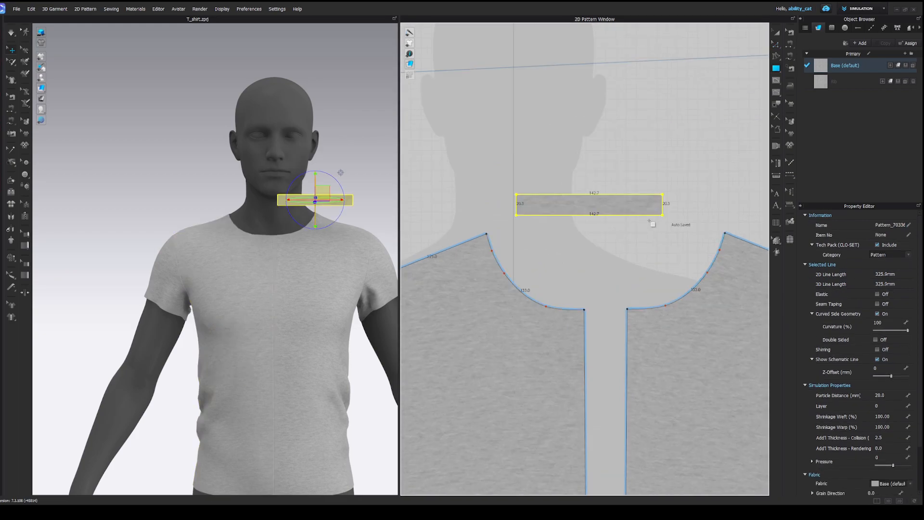
Lower the front neckline's centre point slightly and lengthen the neckband strip to about 175 mm
{"action": "left_click", "coordinate": [586, 299]}
{"action": "left_click", "coordinate": [585, 310]}
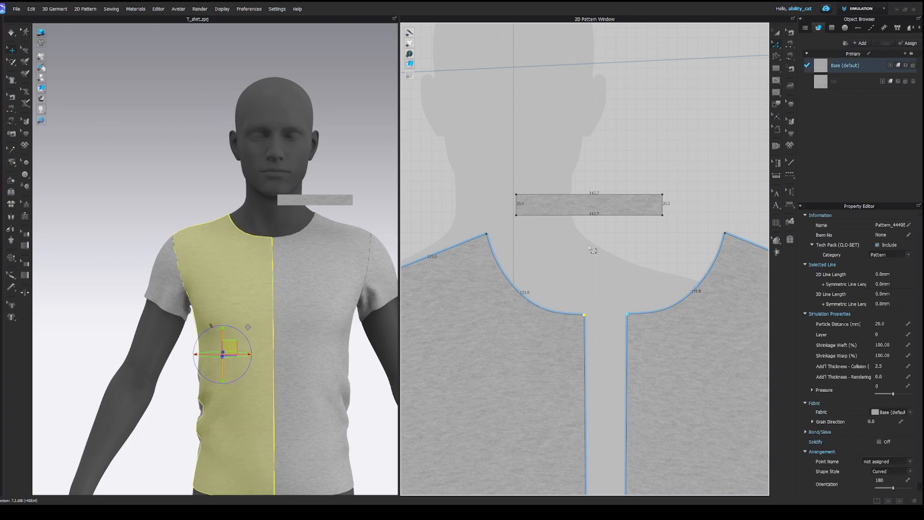
{"action": "left_click", "coordinate": [662, 206]}
{"action": "left_click_drag", "start_coordinate": [681, 209], "coordinate": [702, 209]}
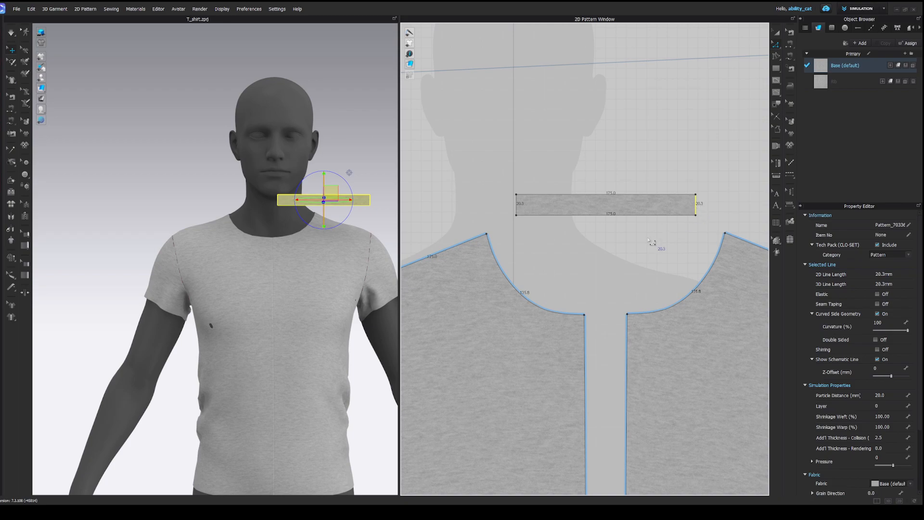
{"action": "left_click", "coordinate": [651, 256]}
Sew the neckband strip's lower edge to the front and back neckline curves of one body half
{"action": "key", "text": "n"}
{"action": "left_click", "coordinate": [634, 216]}
{"action": "scroll", "coordinate": [552, 306], "scroll_direction": "down", "scroll_amount": 5}
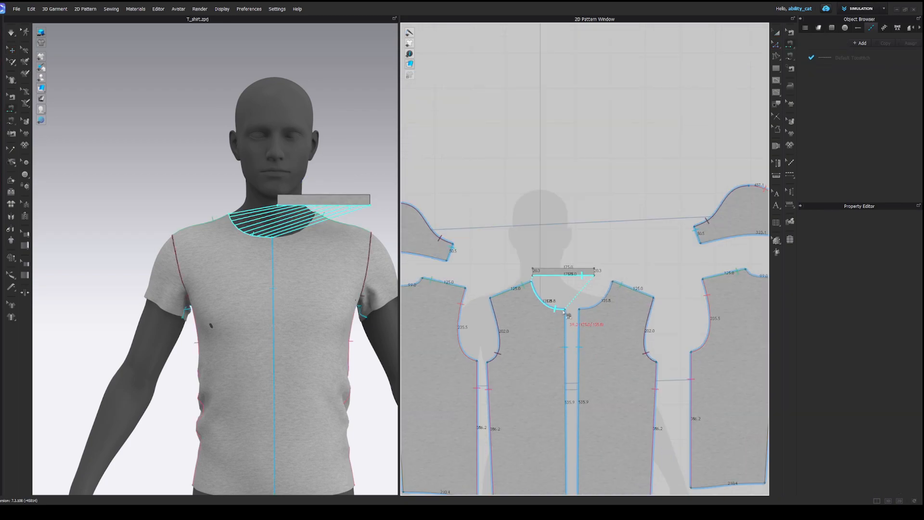
{"action": "middle_click_drag", "start_coordinate": [553, 306], "coordinate": [655, 298]}
{"action": "left_click", "coordinate": [510, 274]}
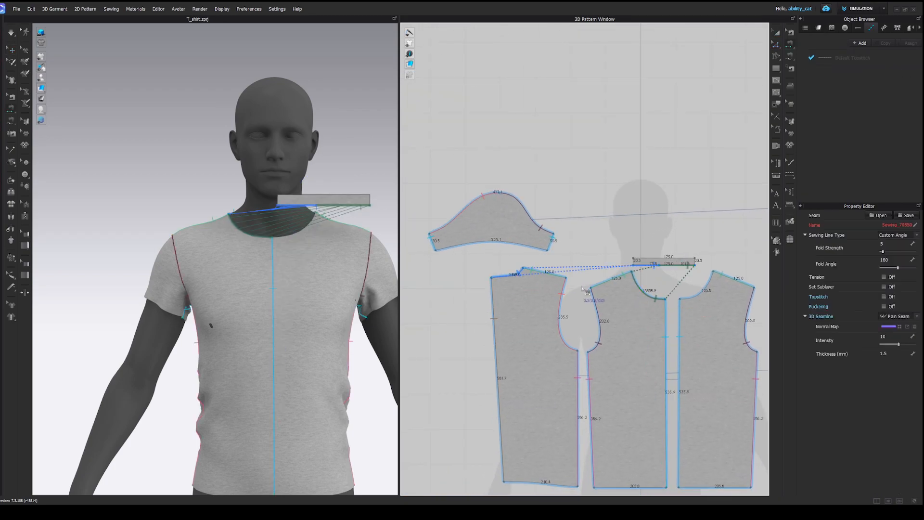
Superimpose the neckband strip onto the neckline with the side option, simulate it and pull it into place
{"action": "left_click", "coordinate": [661, 260]}
{"action": "key", "text": "ctrl+3"}
{"action": "key", "text": "space"}
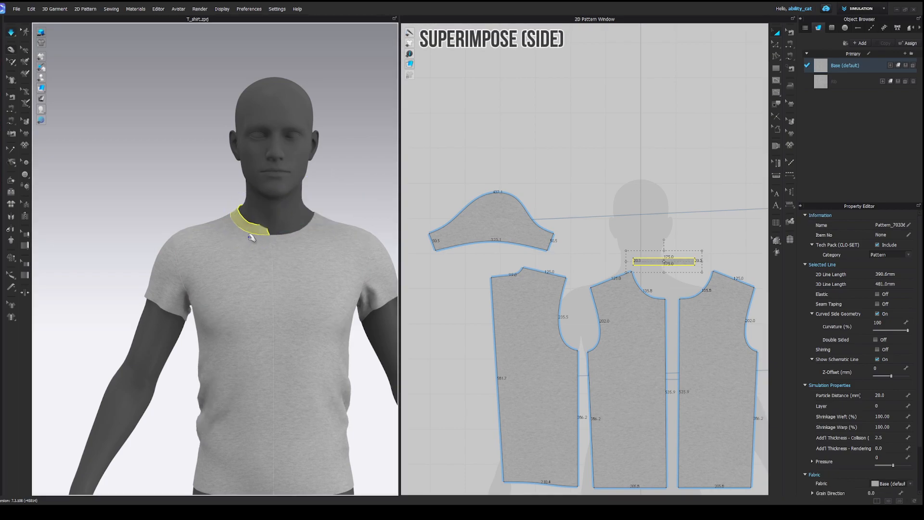
{"action": "right_click_drag", "start_coordinate": [252, 237], "coordinate": [270, 246]}
{"action": "left_click_drag", "start_coordinate": [242, 214], "coordinate": [251, 216]}
{"action": "right_click_drag", "start_coordinate": [252, 219], "coordinate": [275, 219]}
{"action": "key", "text": "space"}
Move the neckband strip sideways and create a symmetric copy of it for the other half of the neckline
{"action": "middle_click_drag", "start_coordinate": [705, 250], "coordinate": [558, 224]}
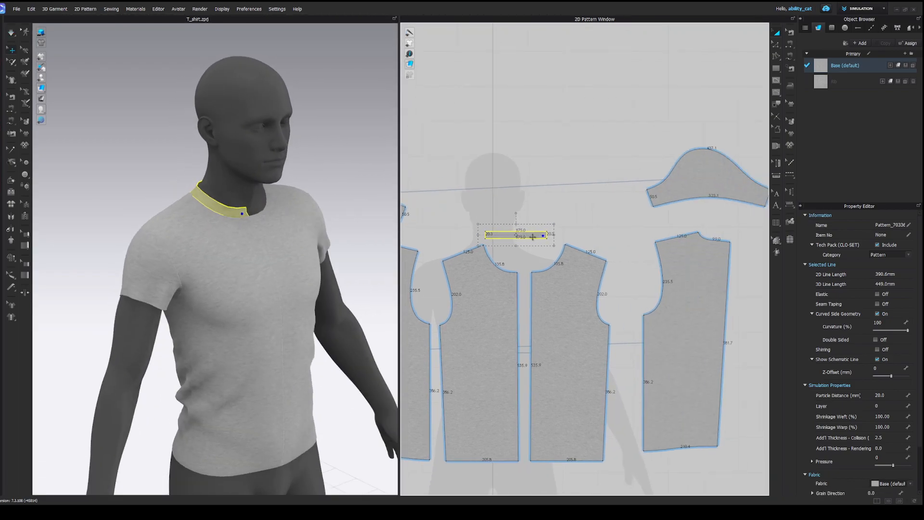
{"action": "left_click_drag", "start_coordinate": [526, 234], "coordinate": [501, 233]}
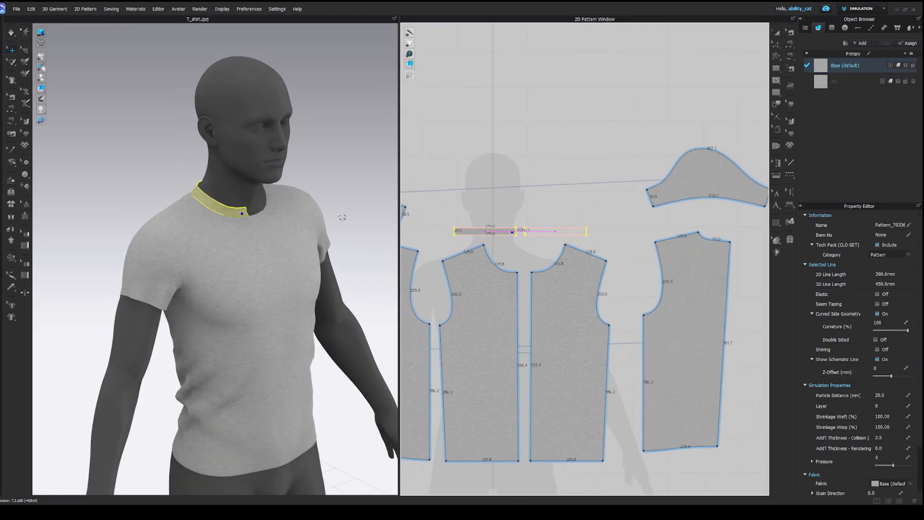
{"action": "left_click", "coordinate": [447, 205]}
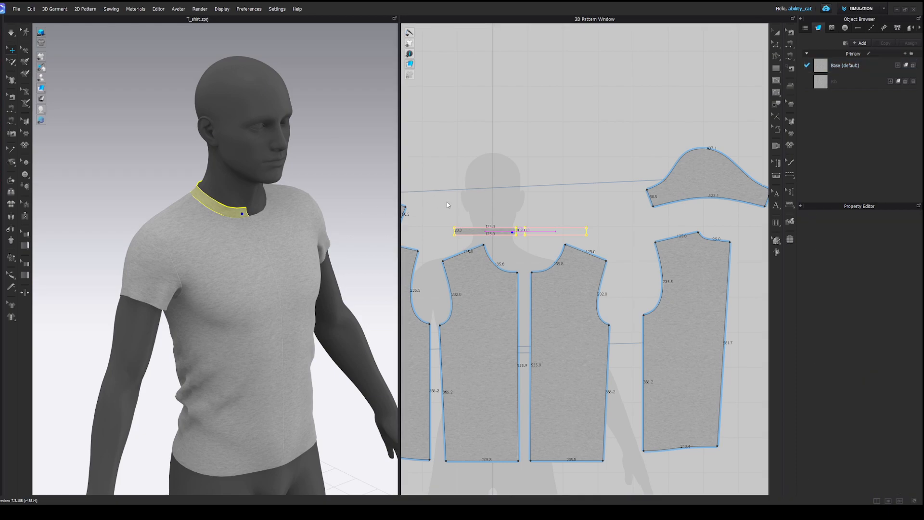
{"action": "left_click", "coordinate": [525, 242]}
{"action": "scroll", "coordinate": [521, 241], "scroll_direction": "up", "scroll_amount": 3}
Sew the short ends of the two neckband halves together at the centre front and centre back
{"action": "key", "text": "n"}
{"action": "left_click", "coordinate": [514, 222]}
{"action": "left_click", "coordinate": [529, 222]}
{"action": "left_click", "coordinate": [408, 223]}
{"action": "left_click", "coordinate": [636, 223]}
Simulate the joined neckband and pull the chest fabric down to settle the neckline
{"action": "key", "text": "q"}
{"action": "key", "text": "space"}
{"action": "right_click_drag", "start_coordinate": [289, 221], "coordinate": [254, 215]}
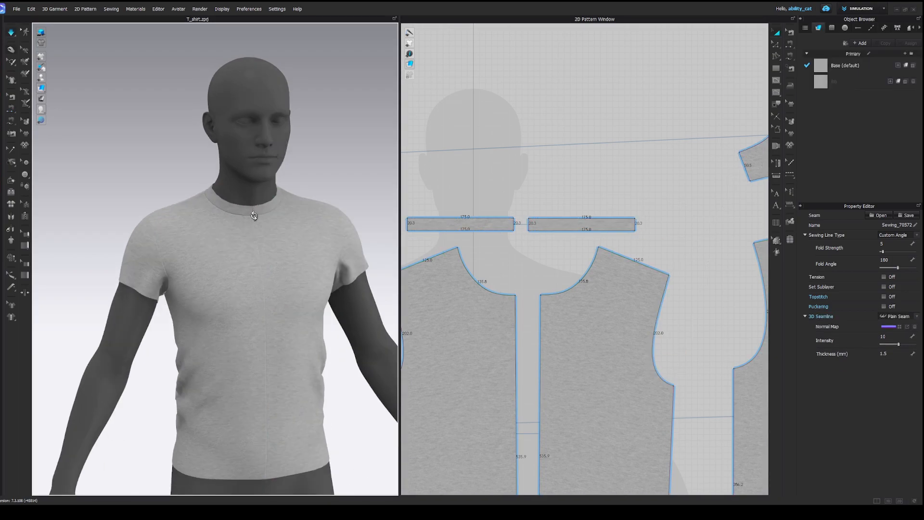
{"action": "left_click_drag", "start_coordinate": [262, 282], "coordinate": [258, 299]}
{"action": "right_click_drag", "start_coordinate": [258, 300], "coordinate": [224, 299]}
{"action": "left_click_drag", "start_coordinate": [268, 284], "coordinate": [262, 295]}
{"action": "right_click_drag", "start_coordinate": [263, 295], "coordinate": [241, 266]}
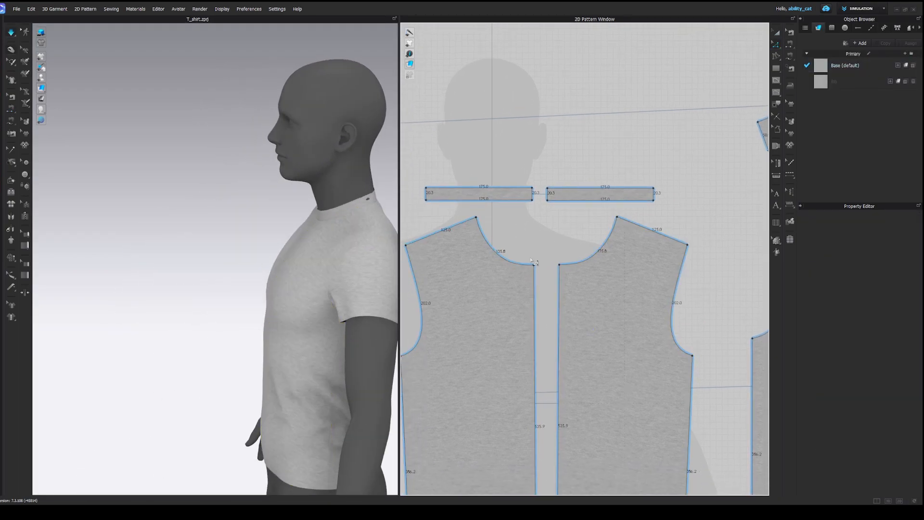
Lower the front neckline's centre point a little further and lengthen both neckband halves to about 199 mm
{"action": "left_click", "coordinate": [534, 266]}
{"action": "left_click_drag", "start_coordinate": [534, 265], "coordinate": [535, 270]}
{"action": "right_click_drag", "start_coordinate": [320, 252], "coordinate": [322, 218]}
{"action": "key", "text": "a"}
{"action": "left_click", "coordinate": [512, 193]}
{"action": "left_click_drag", "start_coordinate": [539, 194], "coordinate": [546, 193]}
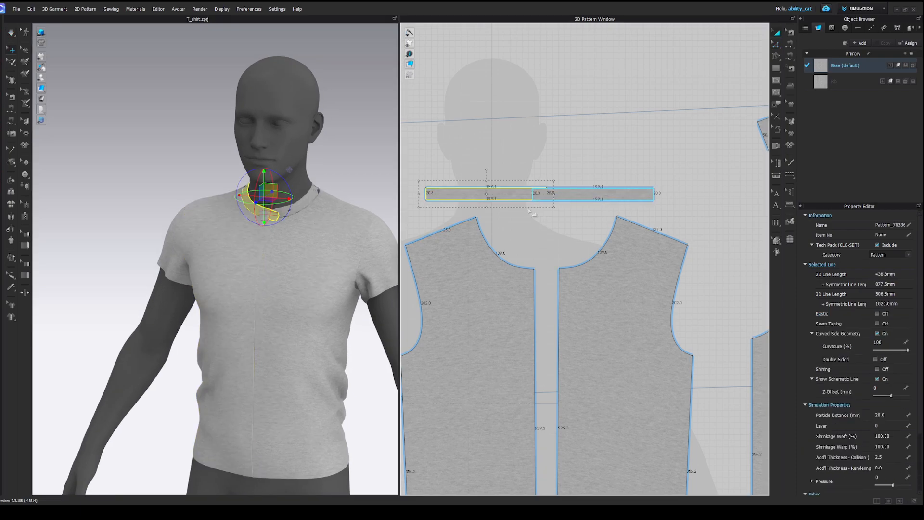
Pull the T-shirt fabric into place around the lengthened neckband from several sides
{"action": "left_click", "coordinate": [299, 258]}
{"action": "mouse_move", "coordinate": [299, 258]}
{"action": "right_mouse_down"}
{"action": "mouse_move", "coordinate": [343, 239]}
{"action": "mouse_move", "coordinate": [252, 239]}
{"action": "mouse_move", "coordinate": [388, 245]}
{"action": "right_mouse_up"}
{"action": "scroll", "coordinate": [358, 241], "scroll_direction": "up", "scroll_amount": 2}
{"action": "middle_click_drag", "start_coordinate": [352, 239], "coordinate": [298, 236]}
{"action": "left_click", "coordinate": [297, 237]}
{"action": "left_click", "coordinate": [238, 254]}
{"action": "right_click_drag", "start_coordinate": [263, 248], "coordinate": [351, 218]}
{"action": "key", "text": "Escape"}
{"action": "left_click", "coordinate": [303, 242]}
Separate the two neckband halves in the pattern layout and set their particle distance to 10 mm
{"action": "left_click", "coordinate": [587, 191]}
{"action": "left_click", "coordinate": [377, 195]}
{"action": "left_click", "coordinate": [527, 194]}
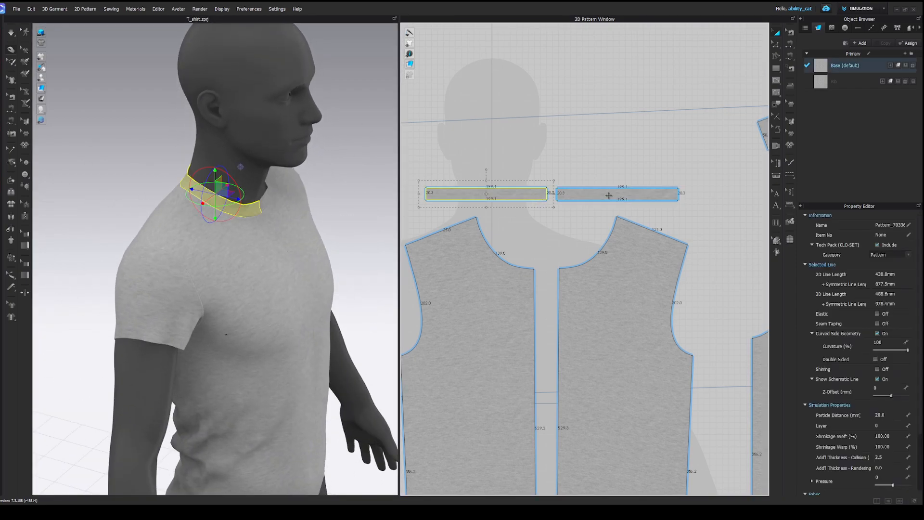
{"action": "left_click", "coordinate": [609, 196], "text": "shift"}
{"action": "left_click", "coordinate": [887, 414]}
{"action": "type", "text": "10"}
{"action": "key", "text": "Return"}
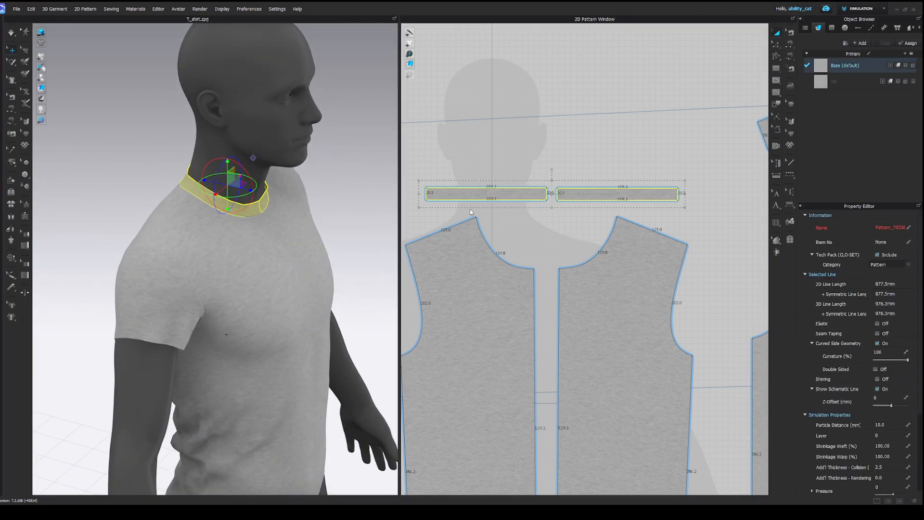
Smooth the front body and neckband fabric by pulling it into place on the avatar
{"action": "left_click", "coordinate": [524, 162]}
{"action": "right_click_drag", "start_coordinate": [223, 328], "coordinate": [299, 224]}
{"action": "left_click_drag", "start_coordinate": [217, 337], "coordinate": [219, 366]}
{"action": "left_click_drag", "start_coordinate": [294, 342], "coordinate": [299, 367]}
{"action": "right_click_drag", "start_coordinate": [284, 284], "coordinate": [289, 227]}
{"action": "left_click_drag", "start_coordinate": [264, 204], "coordinate": [274, 215]}
{"action": "right_click_drag", "start_coordinate": [273, 215], "coordinate": [297, 230]}
Hide the avatar and toggle the simulation with the collar area in close view
{"action": "key", "text": "shift+a"}
{"action": "scroll", "coordinate": [308, 198], "scroll_direction": "down", "scroll_amount": 2}
{"action": "scroll", "coordinate": [310, 214], "scroll_direction": "up", "scroll_amount": 3}
{"action": "key", "text": "space"}
Move both neckband halves up in the layout and place a Layer Clone (Under) of them directly below
{"action": "left_click", "coordinate": [526, 194]}
{"action": "left_click", "coordinate": [577, 194], "text": "shift"}
{"action": "left_click_drag", "start_coordinate": [579, 194], "coordinate": [581, 150], "text": "shift"}
{"action": "key", "text": "ctrl+v"}
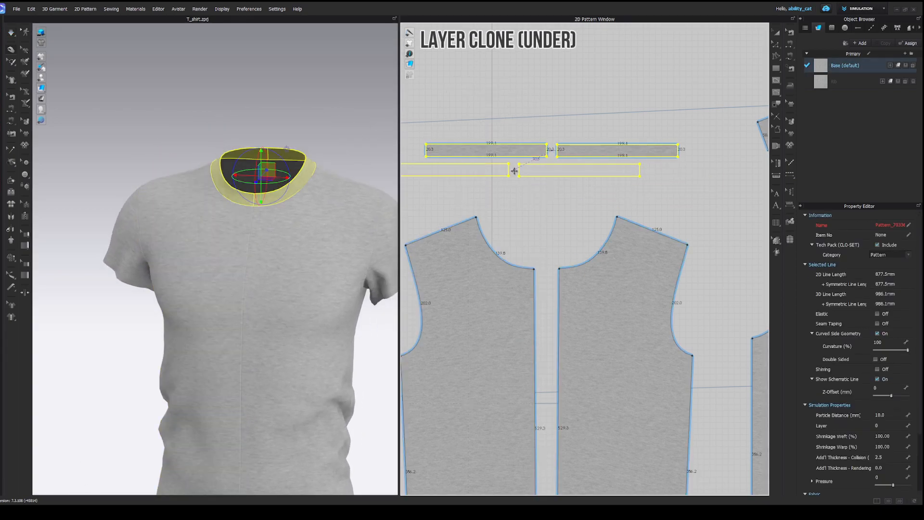
{"action": "left_click", "coordinate": [557, 179]}
{"action": "scroll", "coordinate": [305, 264], "scroll_direction": "up", "scroll_amount": 5}
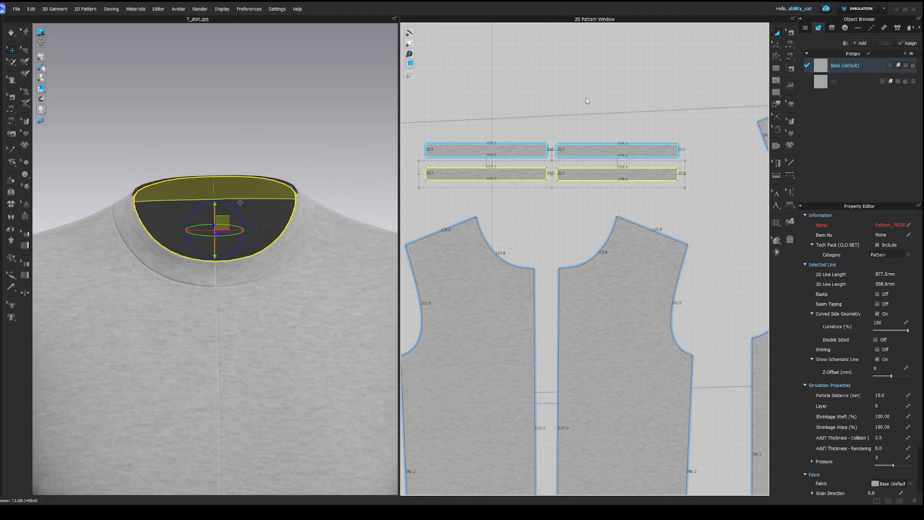
Try to move the lower edge of the original neckband half down and undo the change
{"action": "left_click", "coordinate": [586, 132]}
{"action": "left_click", "coordinate": [529, 151]}
{"action": "middle_click_drag", "start_coordinate": [541, 181], "coordinate": [573, 190]}
{"action": "left_click", "coordinate": [568, 194]}
{"action": "scroll", "coordinate": [514, 184], "scroll_direction": "up", "scroll_amount": 3}
{"action": "scroll", "coordinate": [541, 185], "scroll_direction": "up", "scroll_amount": 2}
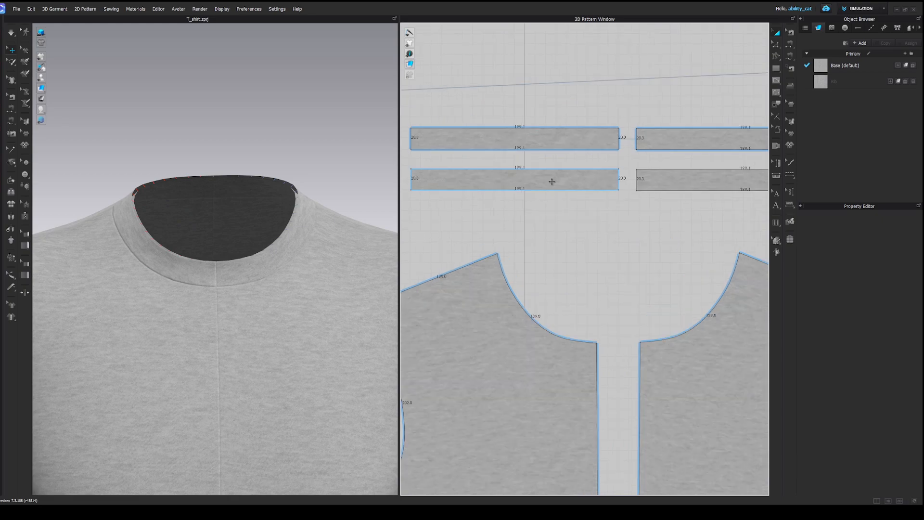
{"action": "left_click", "coordinate": [513, 152]}
{"action": "left_click_drag", "start_coordinate": [521, 148], "coordinate": [507, 157]}
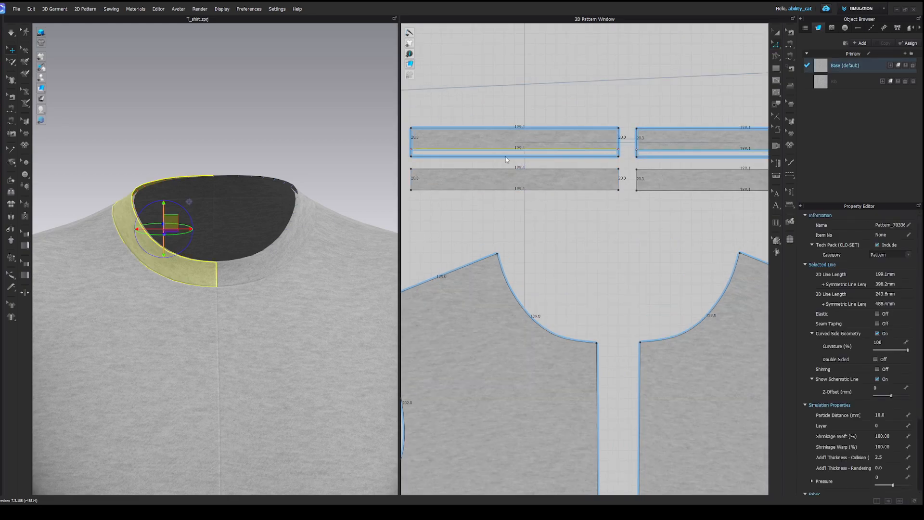
{"action": "key", "text": "ctrl+z"}
Remove linked editing from the neckband halves and their layer clones
{"action": "left_click", "coordinate": [542, 190]}
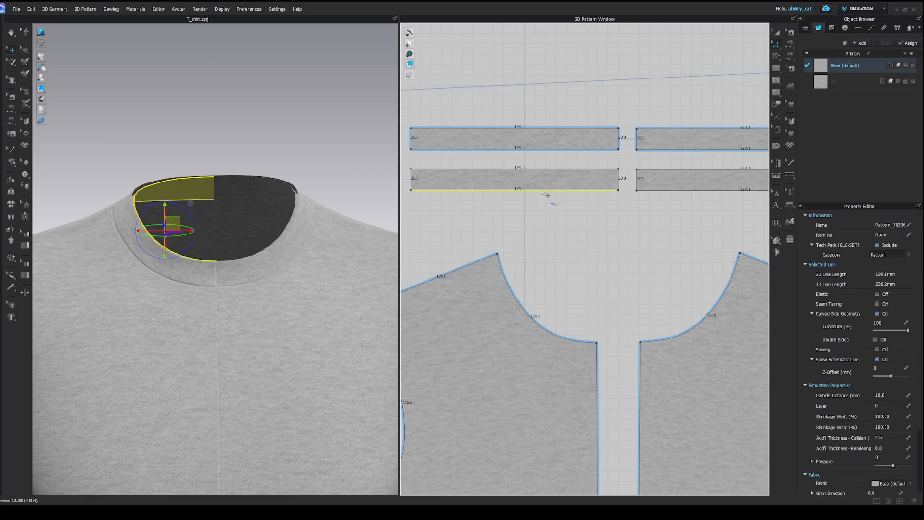
{"action": "left_click", "coordinate": [573, 143]}
{"action": "key", "text": "ctrl+shift+d"}
{"action": "key", "text": "z"}
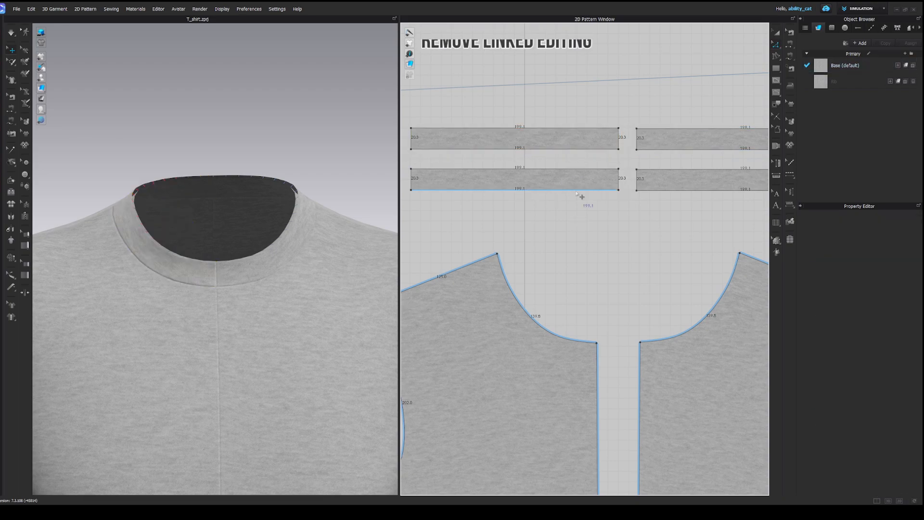
Extend the lower edges of both neckband clone halves outward in two 5 mm offsets, keeping the intermediate lines as internal lines
{"action": "left_click", "coordinate": [582, 190]}
{"action": "left_click", "coordinate": [653, 191], "text": "shift"}
{"action": "right_click", "coordinate": [654, 191]}
{"action": "right_click", "coordinate": [447, 198]}
{"action": "left_click", "coordinate": [459, 215]}
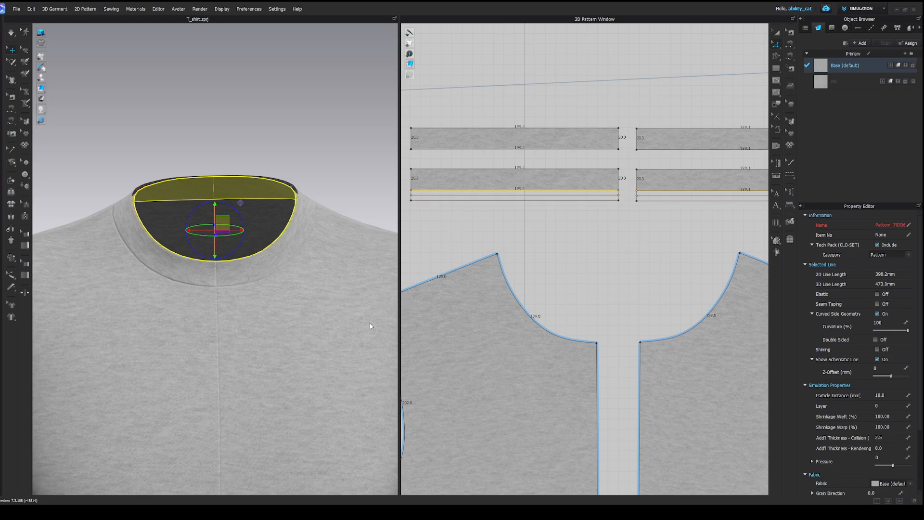
{"action": "left_click", "coordinate": [510, 218]}
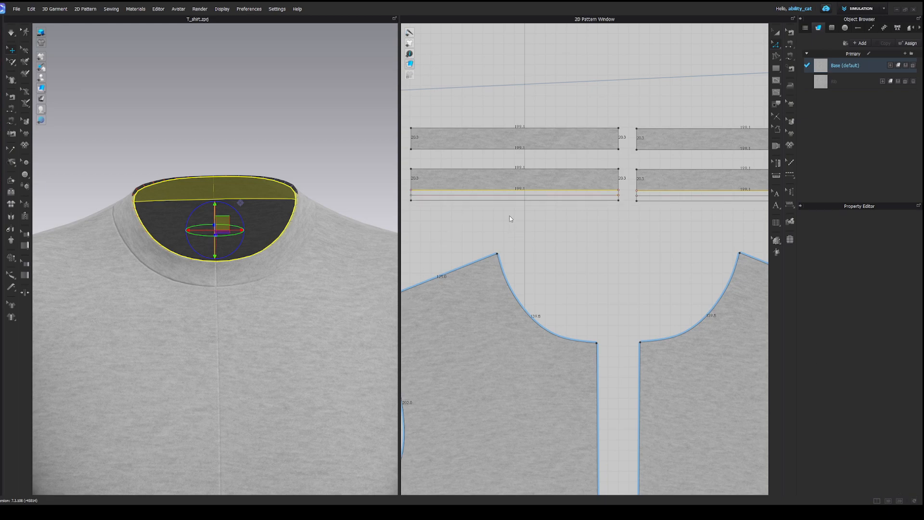
Remove the layer clone seams that join the outlines of the neckband halves to their clones
{"action": "key", "text": "m"}
{"action": "scroll", "coordinate": [517, 216], "scroll_direction": "down", "scroll_amount": 1}
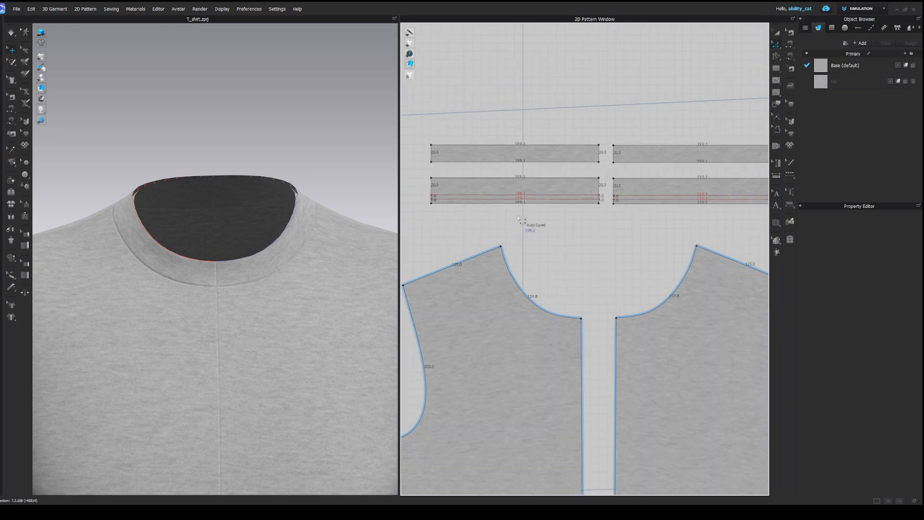
{"action": "middle_click_drag", "start_coordinate": [517, 216], "coordinate": [548, 217]}
{"action": "scroll", "coordinate": [465, 208], "scroll_direction": "up", "scroll_amount": 5}
{"action": "left_click", "coordinate": [512, 206]}
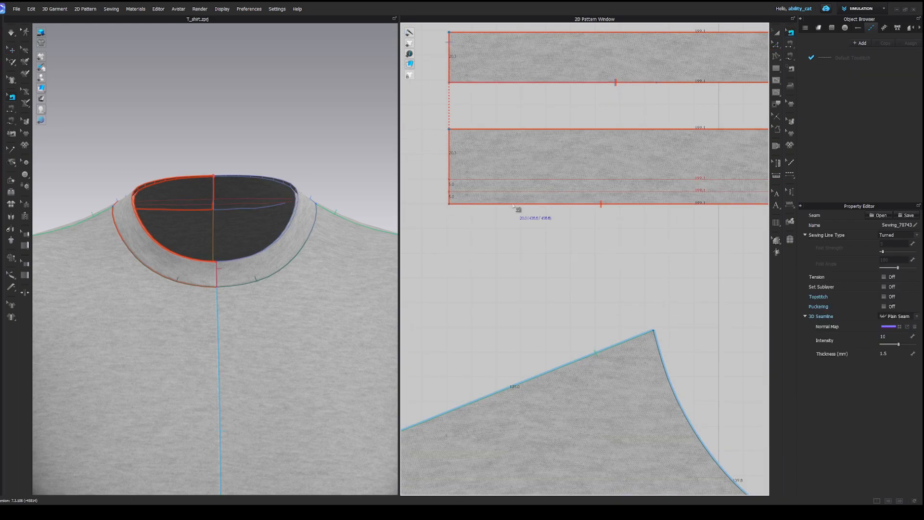
{"action": "key", "text": "ctrl+z"}
{"action": "scroll", "coordinate": [583, 194], "scroll_direction": "down", "scroll_amount": 4}
{"action": "middle_click_drag", "start_coordinate": [696, 171], "coordinate": [503, 185]}
{"action": "scroll", "coordinate": [649, 219], "scroll_direction": "down", "scroll_amount": 2}
{"action": "middle_click_drag", "start_coordinate": [591, 220], "coordinate": [628, 218]}
Sew the outer short ends and the facing inner short ends of the two extended neckband clones together
{"action": "key", "text": "m"}
{"action": "scroll", "coordinate": [459, 192], "scroll_direction": "up", "scroll_amount": 3}
{"action": "left_click", "coordinate": [468, 182]}
{"action": "scroll", "coordinate": [468, 221], "scroll_direction": "down", "scroll_amount": 2}
{"action": "middle_click_drag", "start_coordinate": [469, 221], "coordinate": [609, 225]}
{"action": "left_click", "coordinate": [441, 224]}
{"action": "scroll", "coordinate": [448, 224], "scroll_direction": "down", "scroll_amount": 3}
{"action": "scroll", "coordinate": [657, 207], "scroll_direction": "up", "scroll_amount": 4}
{"action": "left_click", "coordinate": [616, 215]}
{"action": "left_click", "coordinate": [616, 249]}
{"action": "scroll", "coordinate": [520, 219], "scroll_direction": "up", "scroll_amount": 3}
{"action": "left_click", "coordinate": [509, 202]}
{"action": "left_click", "coordinate": [541, 254]}
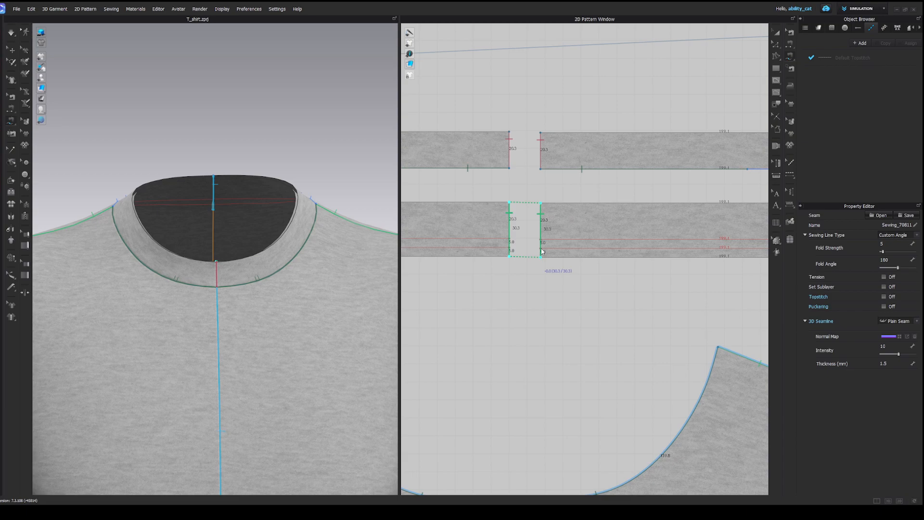
Sew the upper edge of each neckband half to the upper edge of its clone
{"action": "scroll", "coordinate": [541, 251], "scroll_direction": "down", "scroll_amount": 3}
{"action": "middle_click_drag", "start_coordinate": [562, 260], "coordinate": [609, 273]}
{"action": "scroll", "coordinate": [522, 245], "scroll_direction": "up", "scroll_amount": 3}
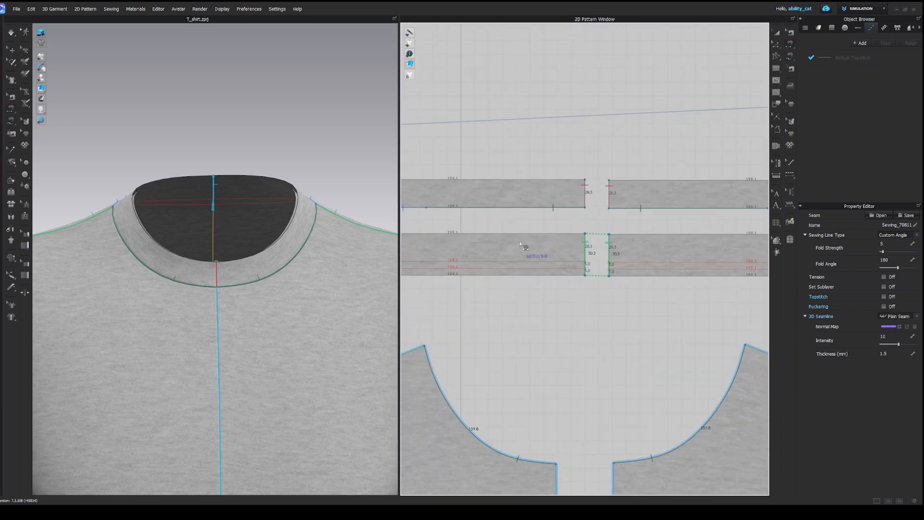
{"action": "middle_click_drag", "start_coordinate": [526, 247], "coordinate": [638, 229]}
{"action": "key", "text": "n"}
{"action": "left_click", "coordinate": [596, 163]}
{"action": "left_click", "coordinate": [598, 217]}
{"action": "left_click", "coordinate": [734, 163]}
{"action": "left_click", "coordinate": [735, 217]}
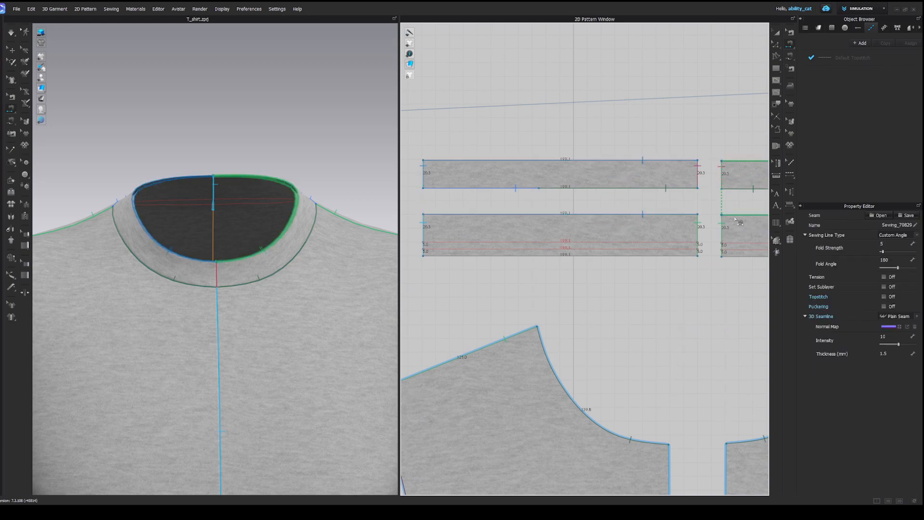
Sew the lower edge of each neckband half to the upper internal line of its extended clone
{"action": "left_click", "coordinate": [614, 191]}
{"action": "left_click", "coordinate": [609, 243]}
{"action": "middle_click_drag", "start_coordinate": [688, 234], "coordinate": [602, 234]}
{"action": "left_click", "coordinate": [654, 194]}
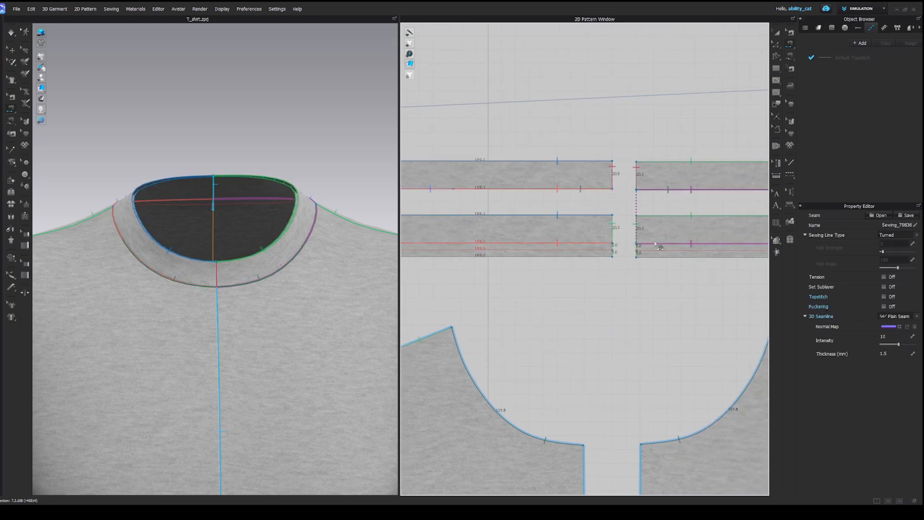
{"action": "left_click", "coordinate": [656, 244]}
{"action": "scroll", "coordinate": [583, 237], "scroll_direction": "down", "scroll_amount": 3}
Show the avatar and simulate the garment, pulling on the shirt front to settle the layered neckband
{"action": "key", "text": "a"}
{"action": "key", "text": "space"}
{"action": "key", "text": "shift+a"}
{"action": "scroll", "coordinate": [287, 270], "scroll_direction": "down", "scroll_amount": 3}
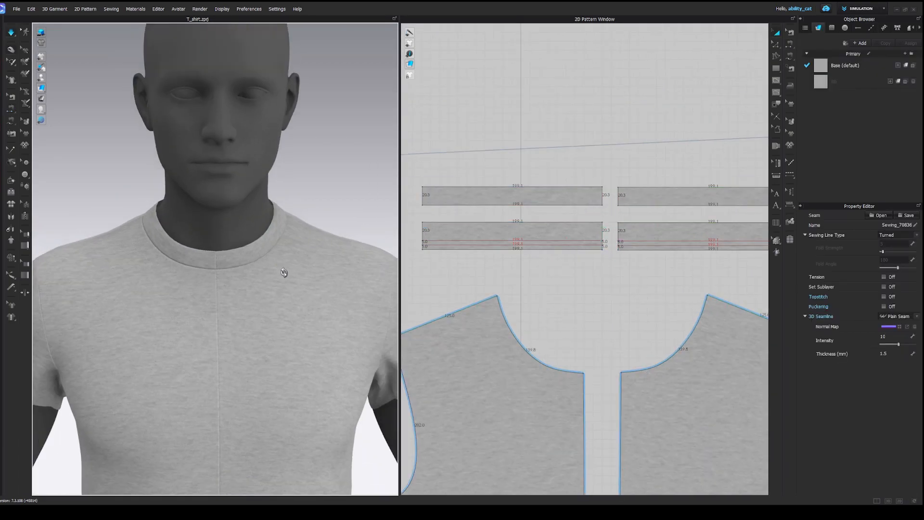
{"action": "right_click_drag", "start_coordinate": [287, 270], "coordinate": [222, 279]}
{"action": "scroll", "coordinate": [219, 281], "scroll_direction": "up", "scroll_amount": 2}
{"action": "left_click_drag", "start_coordinate": [218, 282], "coordinate": [252, 310]}
{"action": "left_click", "coordinate": [259, 312]}
{"action": "right_click_drag", "start_coordinate": [259, 312], "coordinate": [313, 293]}
{"action": "left_click", "coordinate": [178, 334]}
{"action": "scroll", "coordinate": [250, 342], "scroll_direction": "down", "scroll_amount": 2}
{"action": "middle_click_drag", "start_coordinate": [249, 342], "coordinate": [259, 291]}
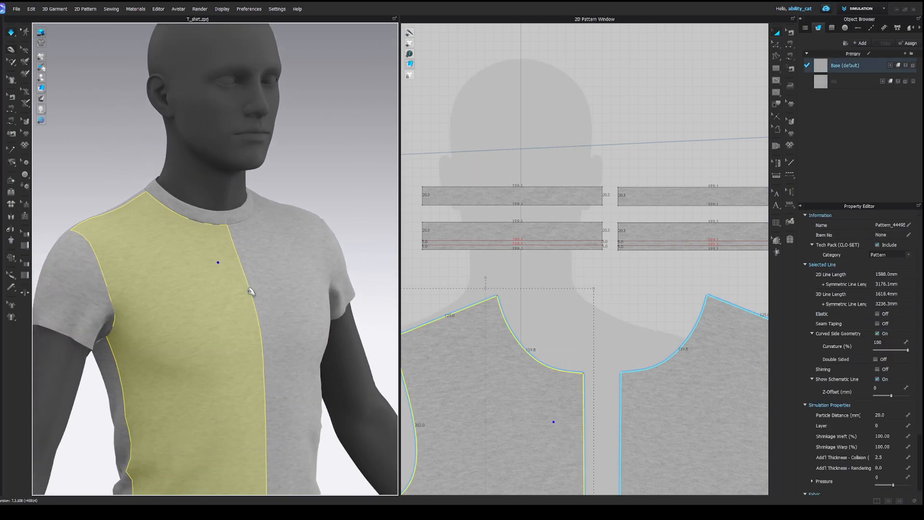
{"action": "right_click_drag", "start_coordinate": [263, 267], "coordinate": [227, 279]}
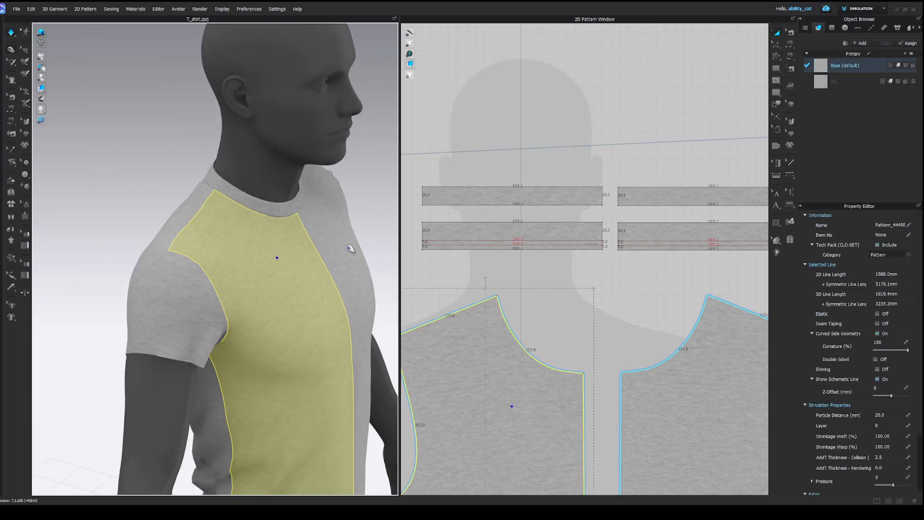
{"action": "right_click_drag", "start_coordinate": [351, 250], "coordinate": [311, 250]}
{"action": "middle_click_drag", "start_coordinate": [311, 249], "coordinate": [352, 247]}
Hide the avatar and offset the back and front necklines inward as internal lines on the body patterns
{"action": "key", "text": "shift+a"}
{"action": "scroll", "coordinate": [352, 247], "scroll_direction": "up", "scroll_amount": 2}
{"action": "left_click", "coordinate": [298, 207]}
{"action": "middle_click_drag", "start_coordinate": [358, 190], "coordinate": [305, 211]}
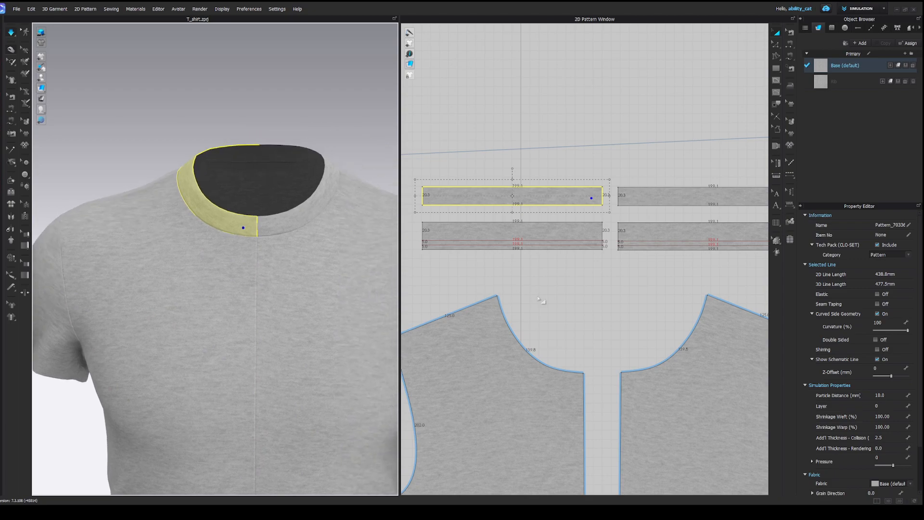
{"action": "key", "text": "z"}
{"action": "left_click", "coordinate": [539, 359]}
{"action": "scroll", "coordinate": [539, 360], "scroll_direction": "down", "scroll_amount": 6}
{"action": "scroll", "coordinate": [441, 346], "scroll_direction": "up", "scroll_amount": 4}
{"action": "middle_click_drag", "start_coordinate": [440, 346], "coordinate": [519, 306]}
{"action": "left_click", "coordinate": [520, 302]}
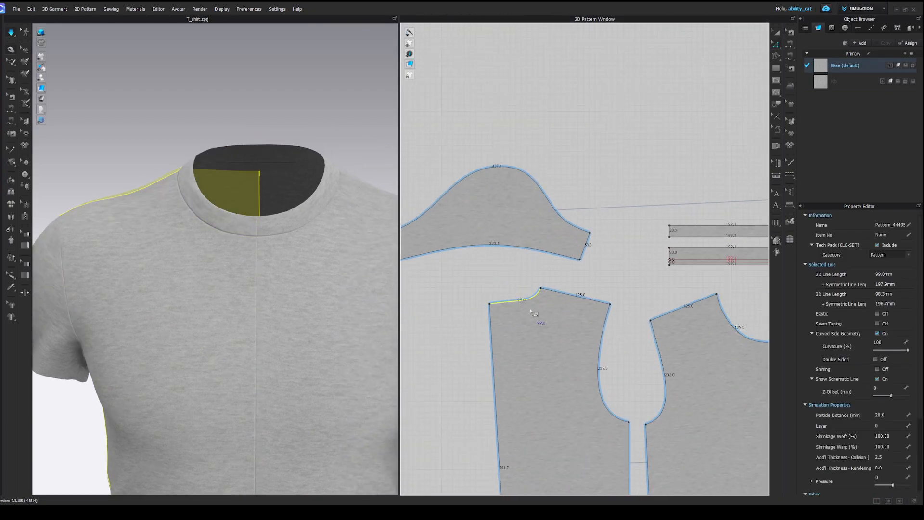
{"action": "scroll", "coordinate": [639, 317], "scroll_direction": "down", "scroll_amount": 4}
{"action": "left_click", "coordinate": [690, 323], "text": "shift"}
{"action": "right_click", "coordinate": [690, 323]}
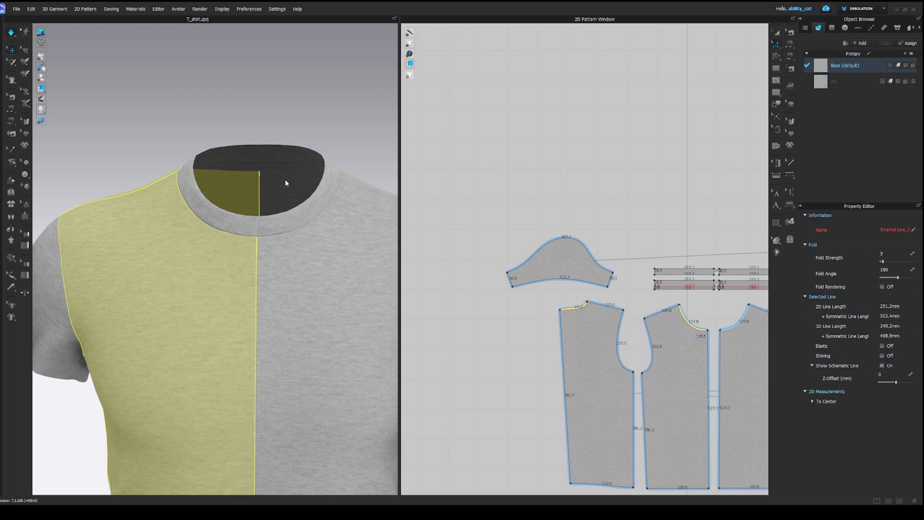
Sew the left neckband clone's lower internal line to the offset front and back neckline lines, and run the simulation
{"action": "scroll", "coordinate": [321, 201], "scroll_direction": "up", "scroll_amount": 1}
{"action": "middle_click_drag", "start_coordinate": [321, 201], "coordinate": [279, 188]}
{"action": "key", "text": "n"}
{"action": "scroll", "coordinate": [703, 289], "scroll_direction": "up", "scroll_amount": 3}
{"action": "left_click", "coordinate": [704, 289]}
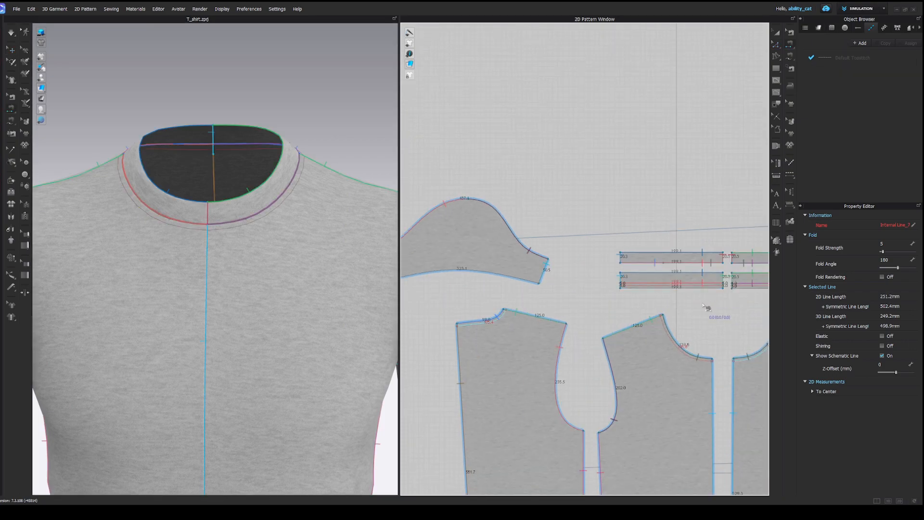
{"action": "middle_click_drag", "start_coordinate": [710, 309], "coordinate": [698, 276]}
{"action": "scroll", "coordinate": [700, 272], "scroll_direction": "up", "scroll_amount": 3}
{"action": "scroll", "coordinate": [686, 337], "scroll_direction": "down", "scroll_amount": 3}
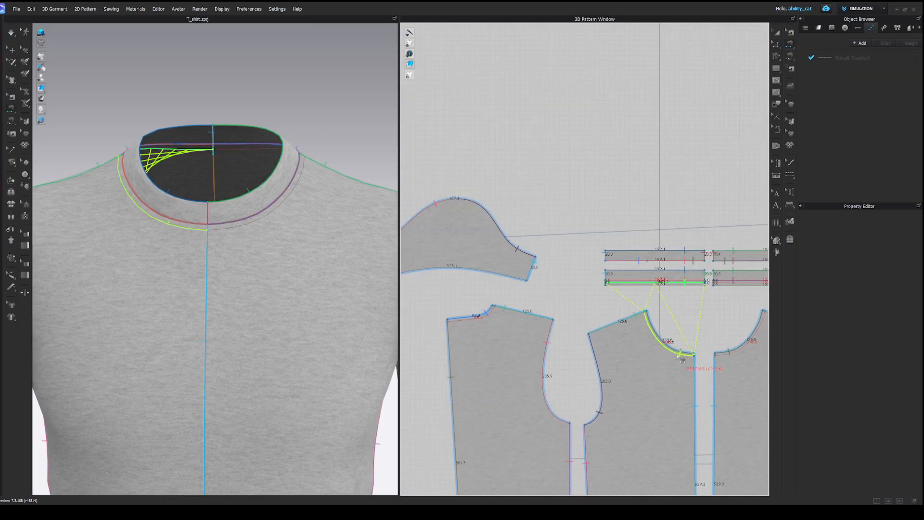
{"action": "left_click", "coordinate": [491, 321], "text": "shift"}
{"action": "key", "text": "space"}
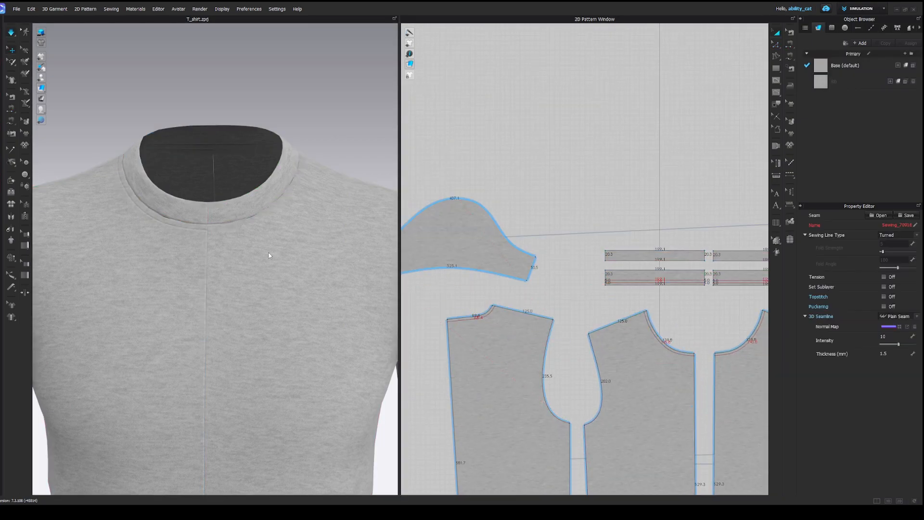
Sew the right neckband clone's lower internal line to the mirrored offset front and back neckline lines, and simulate the garment
{"action": "scroll", "coordinate": [627, 277], "scroll_direction": "down", "scroll_amount": 2}
{"action": "middle_click_drag", "start_coordinate": [627, 277], "coordinate": [579, 274]}
{"action": "key", "text": "n"}
{"action": "scroll", "coordinate": [677, 290], "scroll_direction": "up", "scroll_amount": 3}
{"action": "middle_click_drag", "start_coordinate": [678, 290], "coordinate": [638, 272]}
{"action": "left_click", "coordinate": [624, 262]}
{"action": "scroll", "coordinate": [621, 292], "scroll_direction": "down", "scroll_amount": 4}
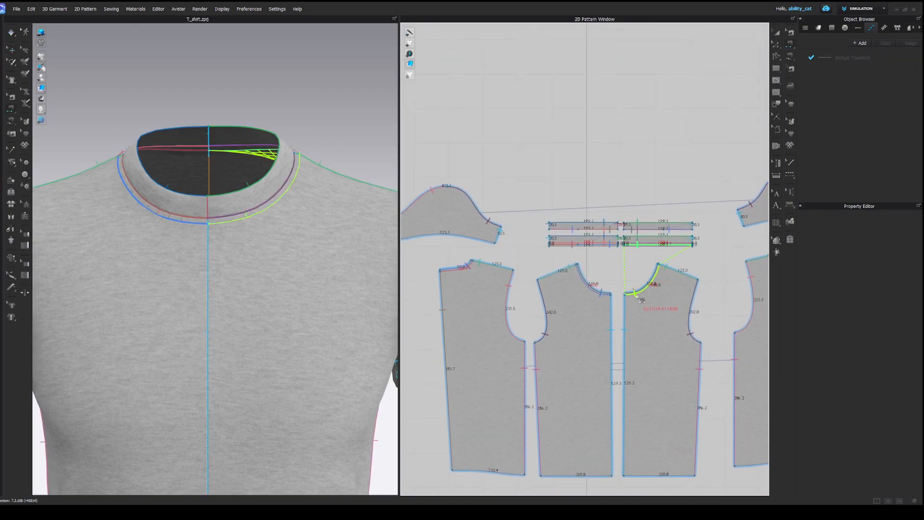
{"action": "middle_click_drag", "start_coordinate": [678, 295], "coordinate": [588, 299]}
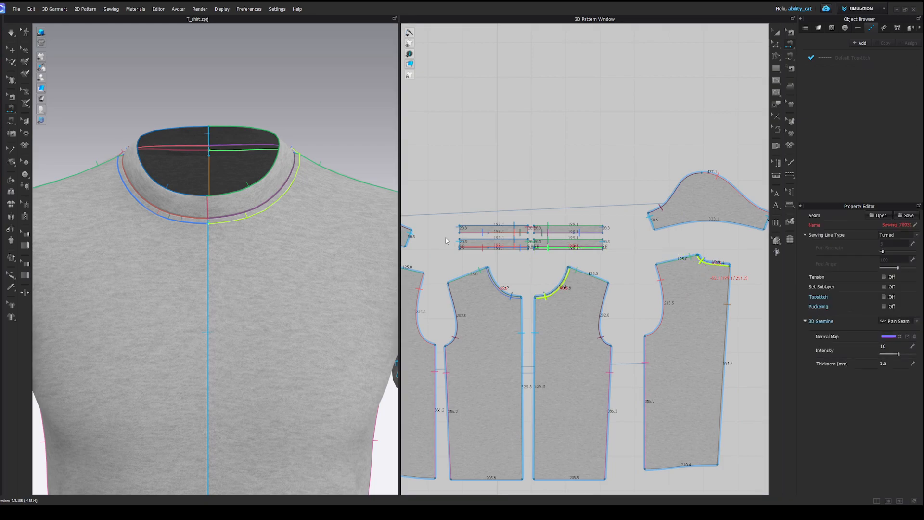
{"action": "middle_click_drag", "start_coordinate": [447, 240], "coordinate": [448, 241]}
{"action": "key", "text": "a"}
{"action": "key", "text": "space"}
{"action": "right_click_drag", "start_coordinate": [273, 223], "coordinate": [301, 217]}
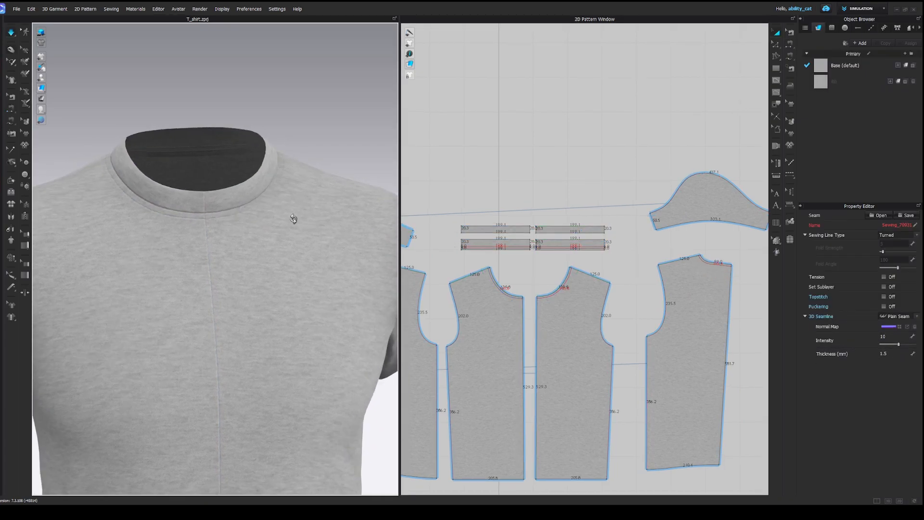
Set the additional collision thickness of all four neckband pieces to 1 mm
{"action": "key", "text": "2"}
{"action": "scroll", "coordinate": [465, 232], "scroll_direction": "up", "scroll_amount": 3}
{"action": "left_click_drag", "start_coordinate": [437, 207], "coordinate": [768, 289]}
{"action": "left_click", "coordinate": [889, 438]}
{"action": "type", "text": "1"}
{"action": "key", "text": "Return"}
{"action": "key", "text": "n"}
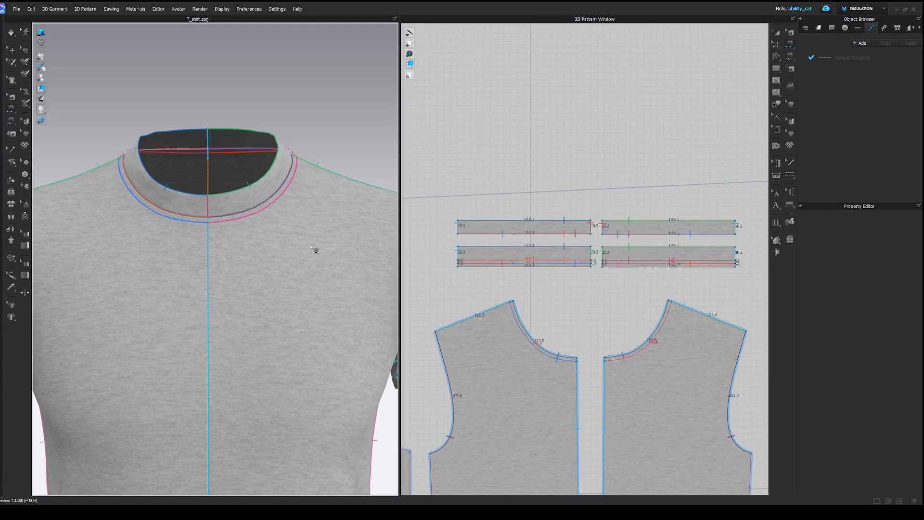
{"action": "key", "text": "a"}
{"action": "left_click_drag", "start_coordinate": [449, 215], "coordinate": [745, 276]}
{"action": "left_click", "coordinate": [567, 243]}
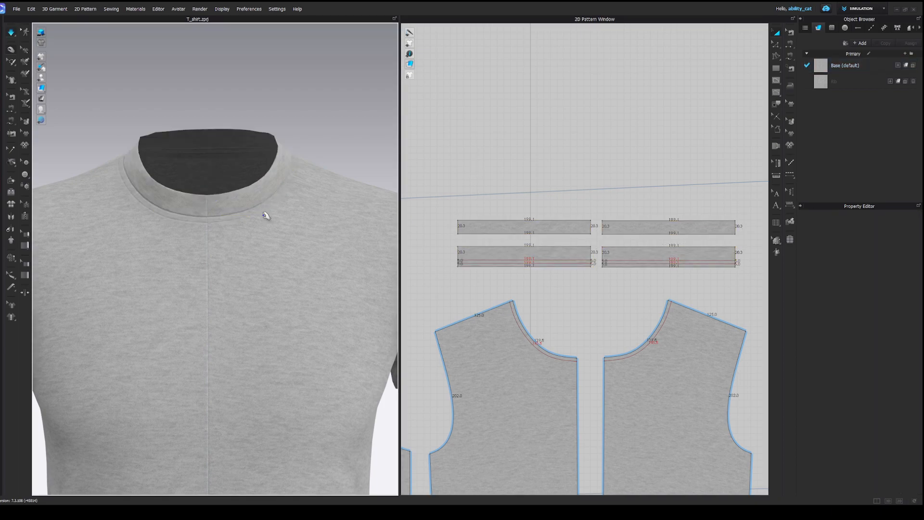
Simulate the garment and pull on the fabric around the front collar to settle the neckband
{"action": "key", "text": "space"}
{"action": "right_click_drag", "start_coordinate": [264, 214], "coordinate": [277, 221]}
{"action": "left_click_drag", "start_coordinate": [267, 190], "coordinate": [276, 194]}
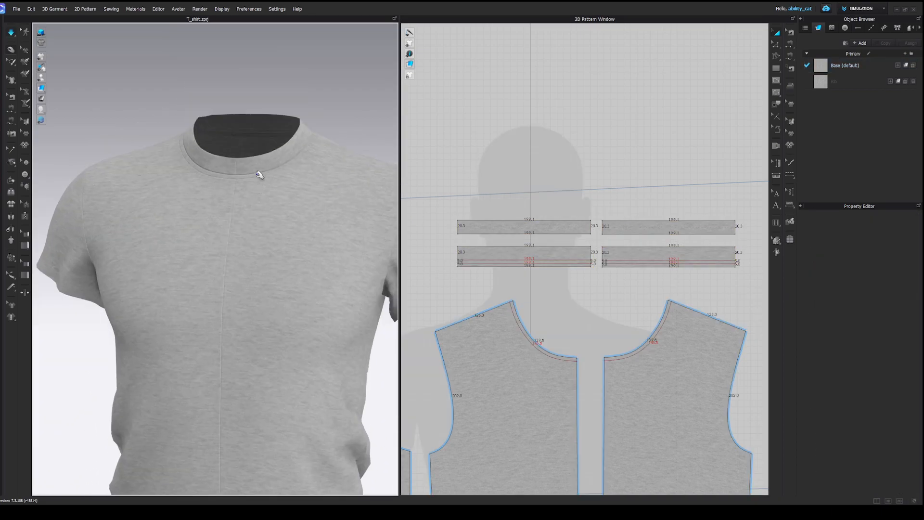
{"action": "right_click_drag", "start_coordinate": [259, 174], "coordinate": [250, 228]}
{"action": "left_click_drag", "start_coordinate": [277, 241], "coordinate": [296, 256]}
{"action": "right_click_drag", "start_coordinate": [296, 256], "coordinate": [327, 241]}
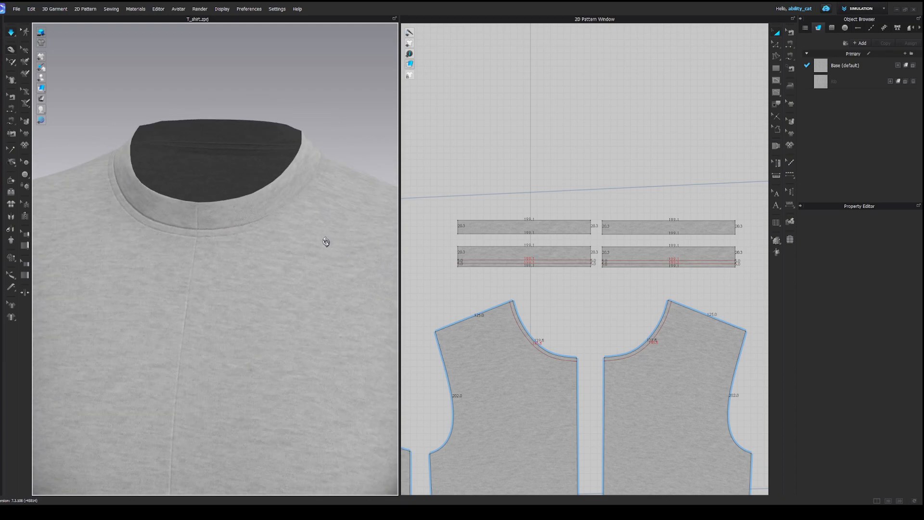
Change the garment's surface display style and view the neckband up close
{"action": "left_click", "coordinate": [61, 87]}
{"action": "left_click", "coordinate": [243, 140]}
{"action": "right_click_drag", "start_coordinate": [244, 140], "coordinate": [292, 232]}
{"action": "left_click", "coordinate": [309, 215]}
{"action": "scroll", "coordinate": [329, 208], "scroll_direction": "down", "scroll_amount": 2}
{"action": "scroll", "coordinate": [292, 232], "scroll_direction": "up", "scroll_amount": 1}
Set the fold angle of the seams along the neckband's upper edge to 123
{"action": "key", "text": "b"}
{"action": "left_click", "coordinate": [533, 247]}
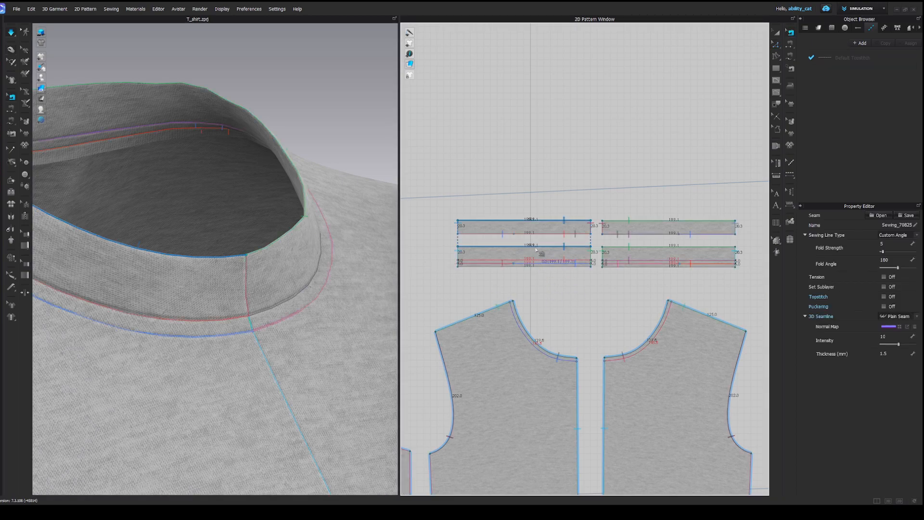
{"action": "scroll", "coordinate": [546, 261], "scroll_direction": "up", "scroll_amount": 3}
{"action": "left_click_drag", "start_coordinate": [896, 268], "coordinate": [890, 268]}
{"action": "key", "text": "q"}
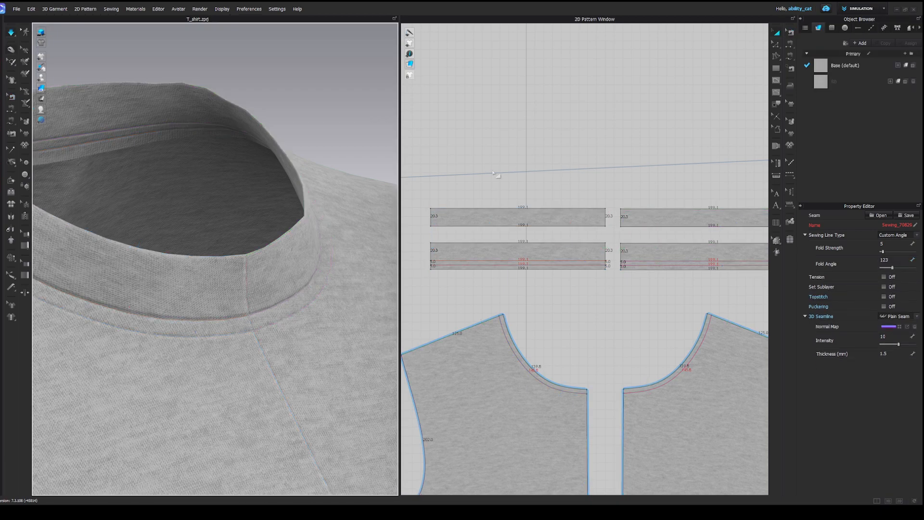
Simulate the new fold angle and work the collar into place on the avatar at the front and back
{"action": "left_click", "coordinate": [324, 259]}
{"action": "right_click_drag", "start_coordinate": [272, 221], "coordinate": [245, 207]}
{"action": "left_click", "coordinate": [284, 235]}
{"action": "left_click", "coordinate": [367, 147]}
{"action": "right_click_drag", "start_coordinate": [308, 231], "coordinate": [231, 255]}
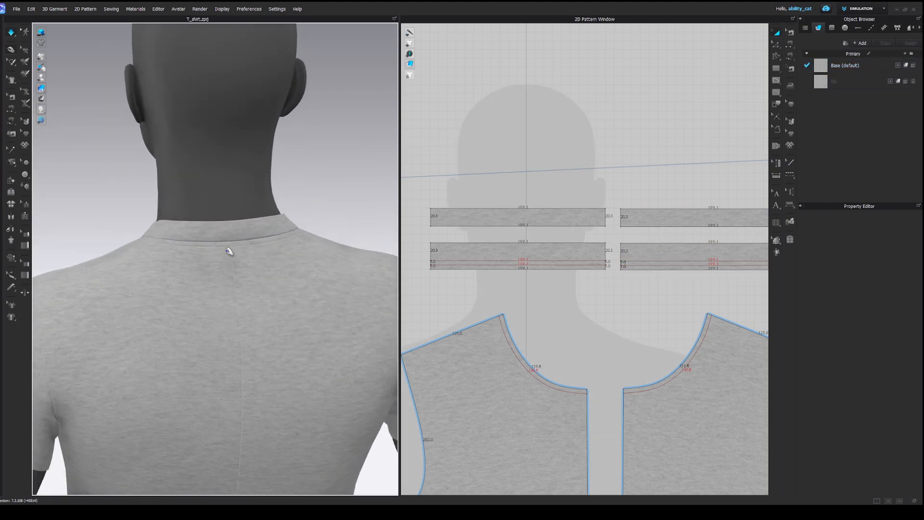
{"action": "left_click", "coordinate": [221, 231]}
{"action": "left_click", "coordinate": [273, 226]}
Examine the shirt and its neckband on the avatar from the side and front, along with the full pattern layout
{"action": "scroll", "coordinate": [308, 231], "scroll_direction": "down", "scroll_amount": 3}
{"action": "right_click_drag", "start_coordinate": [328, 275], "coordinate": [248, 292]}
{"action": "left_click", "coordinate": [242, 299]}
{"action": "scroll", "coordinate": [242, 299], "scroll_direction": "down", "scroll_amount": 3}
{"action": "middle_click_drag", "start_coordinate": [283, 303], "coordinate": [322, 200]}
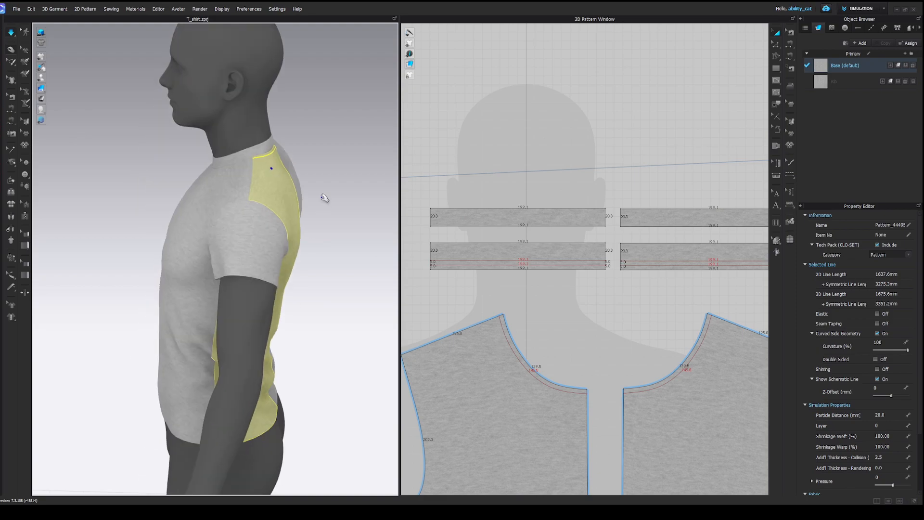
{"action": "right_click_drag", "start_coordinate": [322, 200], "coordinate": [370, 215]}
{"action": "middle_click_drag", "start_coordinate": [316, 289], "coordinate": [299, 244]}
{"action": "scroll", "coordinate": [299, 243], "scroll_direction": "down", "scroll_amount": 1}
{"action": "middle_click_drag", "start_coordinate": [501, 297], "coordinate": [496, 198]}
{"action": "scroll", "coordinate": [231, 264], "scroll_direction": "down", "scroll_amount": 3}
{"action": "right_click_drag", "start_coordinate": [235, 260], "coordinate": [253, 247]}
{"action": "scroll", "coordinate": [239, 245], "scroll_direction": "up", "scroll_amount": 4}
{"action": "scroll", "coordinate": [427, 275], "scroll_direction": "down", "scroll_amount": 3}
{"action": "scroll", "coordinate": [522, 299], "scroll_direction": "down", "scroll_amount": 3}
{"action": "scroll", "coordinate": [522, 298], "scroll_direction": "down", "scroll_amount": 2}
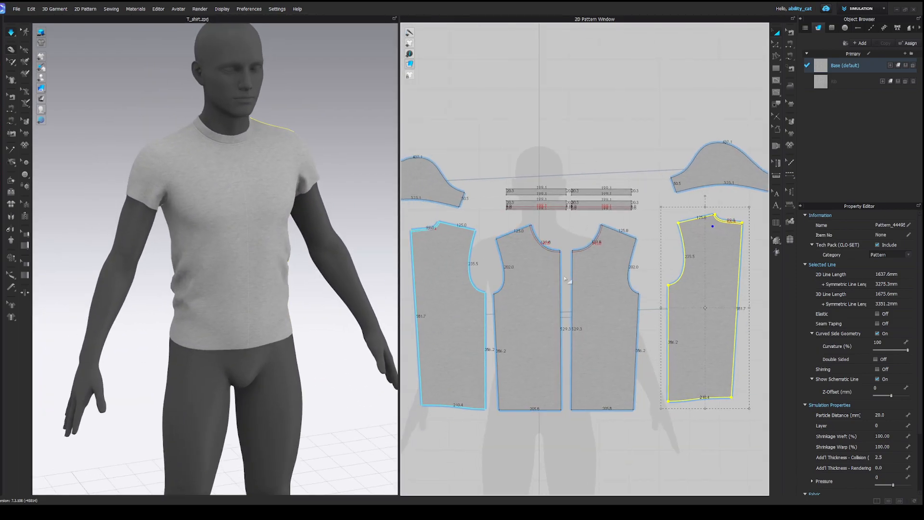
Move the left sleeve up in the layout and draw a narrow rectangular pattern piece below its hem
{"action": "middle_click_drag", "start_coordinate": [461, 207], "coordinate": [593, 210]}
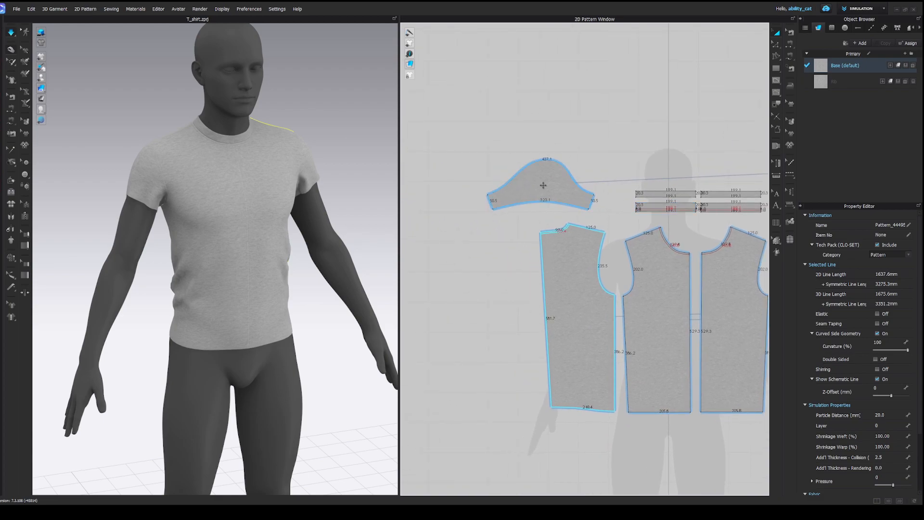
{"action": "left_click_drag", "start_coordinate": [543, 185], "coordinate": [526, 172]}
{"action": "left_click", "coordinate": [542, 209]}
{"action": "scroll", "coordinate": [543, 202], "scroll_direction": "up", "scroll_amount": 3}
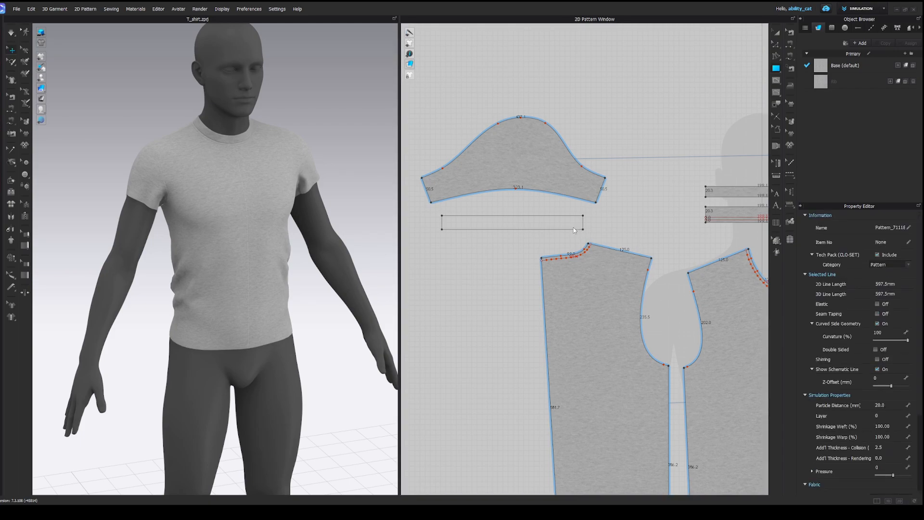
Extend the rectangular piece below the sleeve to about 297 mm long and superimpose it (Side) at the sleeve's hem on the arm
{"action": "key", "text": "z"}
{"action": "left_click_drag", "start_coordinate": [583, 224], "coordinate": [593, 225]}
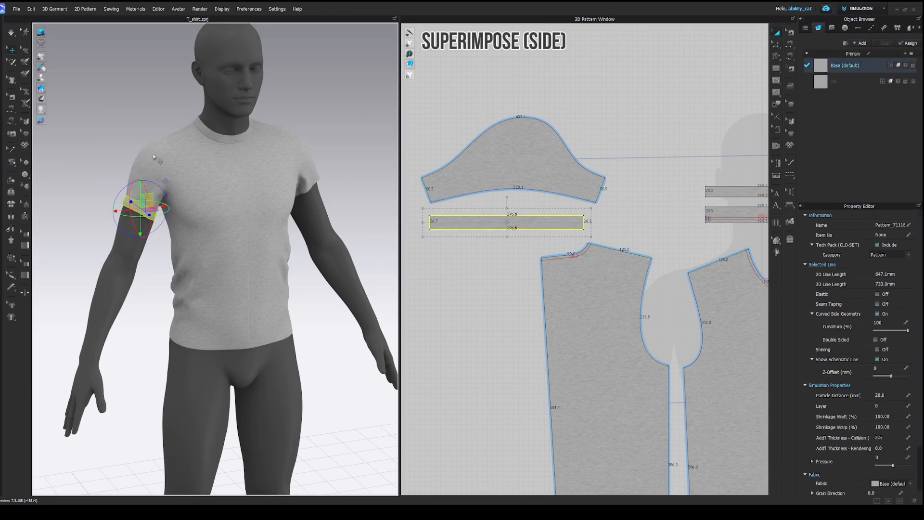
{"action": "scroll", "coordinate": [237, 216], "scroll_direction": "up", "scroll_amount": 3}
{"action": "right_click_drag", "start_coordinate": [238, 216], "coordinate": [274, 216]}
Simulate the new sleeve band and pull it around the arm from the front and side
{"action": "key", "text": "space"}
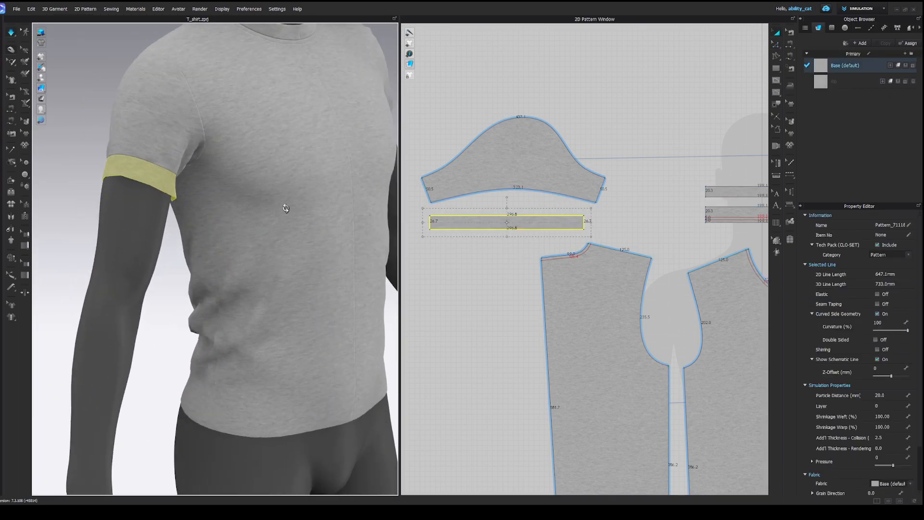
{"action": "right_click_drag", "start_coordinate": [286, 208], "coordinate": [313, 207]}
{"action": "left_click_drag", "start_coordinate": [210, 179], "coordinate": [192, 171]}
{"action": "right_click_drag", "start_coordinate": [192, 171], "coordinate": [289, 169]}
{"action": "left_click_drag", "start_coordinate": [189, 175], "coordinate": [203, 171]}
{"action": "left_click", "coordinate": [192, 175]}
{"action": "right_click_drag", "start_coordinate": [203, 171], "coordinate": [264, 198]}
{"action": "left_click", "coordinate": [200, 171]}
Sew the two short ends of the sleeve band together and simulate, pulling the band snug around the arm
{"action": "key", "text": "n"}
{"action": "left_click", "coordinate": [584, 221]}
{"action": "left_click", "coordinate": [430, 222]}
{"action": "key", "text": "q"}
{"action": "key", "text": "space"}
{"action": "left_click", "coordinate": [234, 180]}
{"action": "left_click_drag", "start_coordinate": [219, 176], "coordinate": [208, 201]}
{"action": "right_click_drag", "start_coordinate": [209, 201], "coordinate": [122, 157]}
{"action": "left_click_drag", "start_coordinate": [182, 179], "coordinate": [154, 194]}
{"action": "right_click_drag", "start_coordinate": [157, 192], "coordinate": [242, 202]}
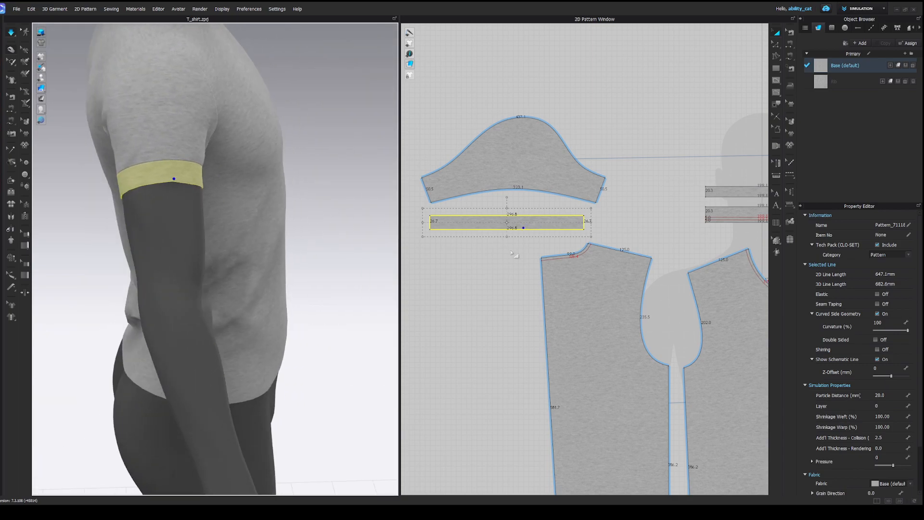
{"action": "key", "text": "space"}
Flatten the sleeve's hem curve slightly by shifting its middle point, simulating the fit against the band
{"action": "key", "text": "n"}
{"action": "right_click_drag", "start_coordinate": [207, 169], "coordinate": [95, 157]}
{"action": "key", "text": "x"}
{"action": "scroll", "coordinate": [530, 181], "scroll_direction": "up", "scroll_amount": 3}
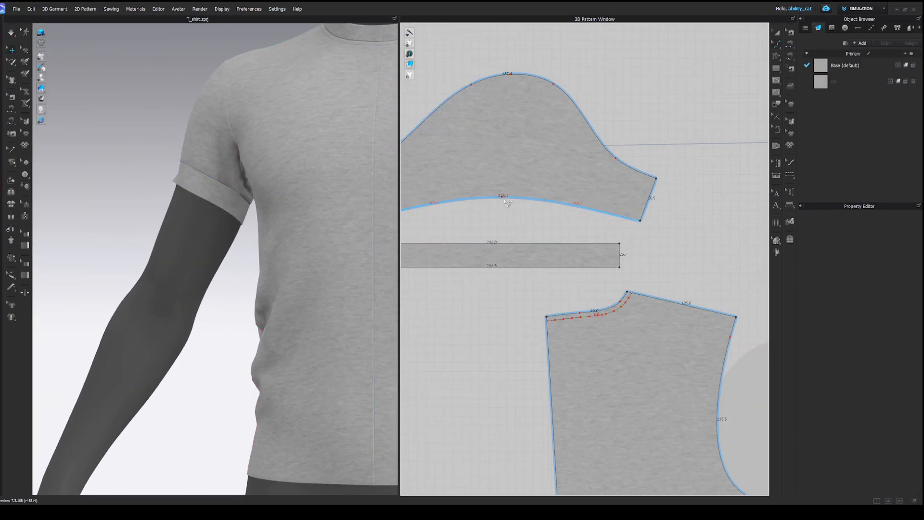
{"action": "left_click", "coordinate": [505, 208]}
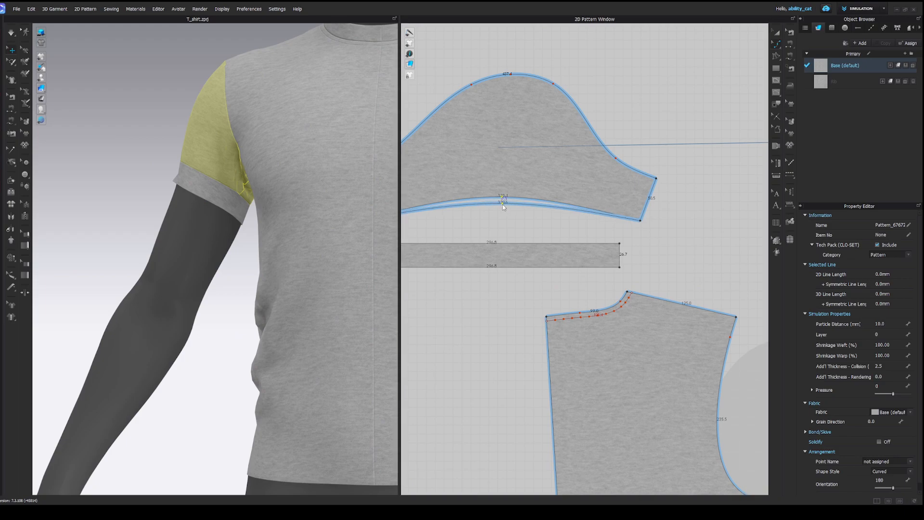
{"action": "key", "text": "space"}
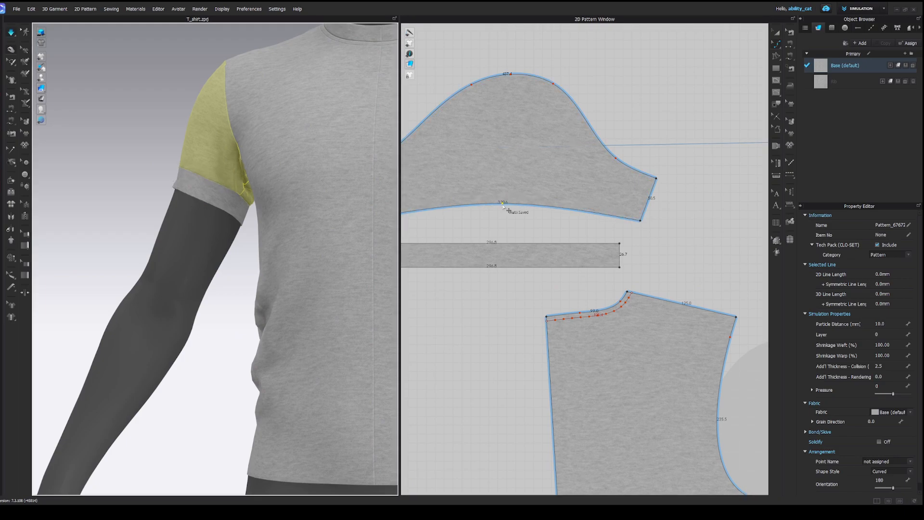
{"action": "left_click", "coordinate": [218, 230]}
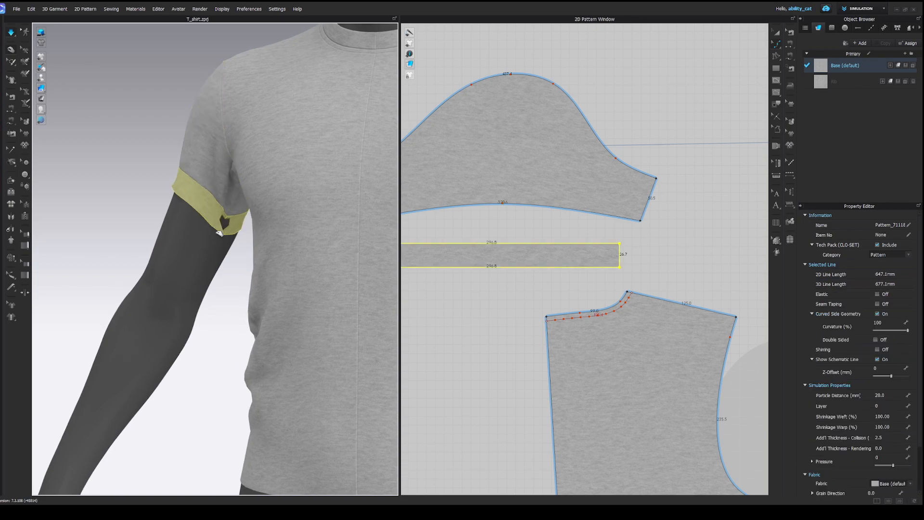
{"action": "left_click", "coordinate": [503, 202]}
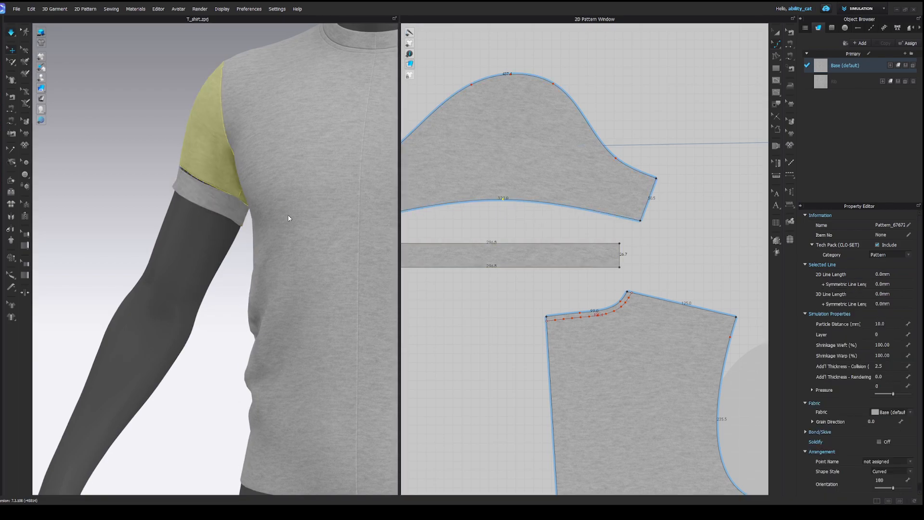
{"action": "scroll", "coordinate": [540, 263], "scroll_direction": "down", "scroll_amount": 3}
Lengthen the sleeve band to about 311 mm and settle it on the arm in simulation
{"action": "left_click", "coordinate": [540, 264]}
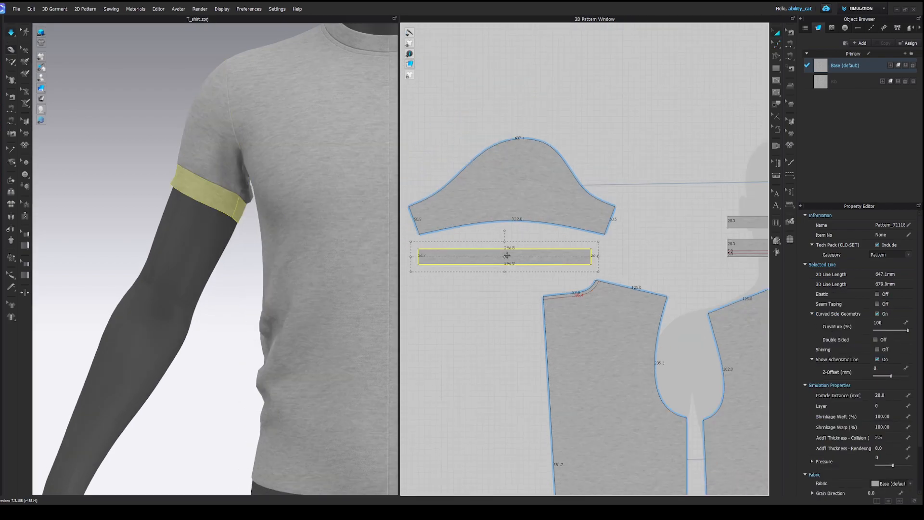
{"action": "key", "text": "space"}
{"action": "left_click", "coordinate": [236, 207]}
{"action": "left_click", "coordinate": [169, 192]}
{"action": "right_click_drag", "start_coordinate": [238, 201], "coordinate": [284, 227]}
{"action": "right_click_drag", "start_coordinate": [199, 211], "coordinate": [238, 231]}
{"action": "key", "text": "space"}
{"action": "scroll", "coordinate": [490, 279], "scroll_direction": "down", "scroll_amount": 3}
{"action": "middle_click_drag", "start_coordinate": [492, 282], "coordinate": [479, 254]}
Move the left sleeve and its band together upward in the pattern layout
{"action": "left_click", "coordinate": [492, 199]}
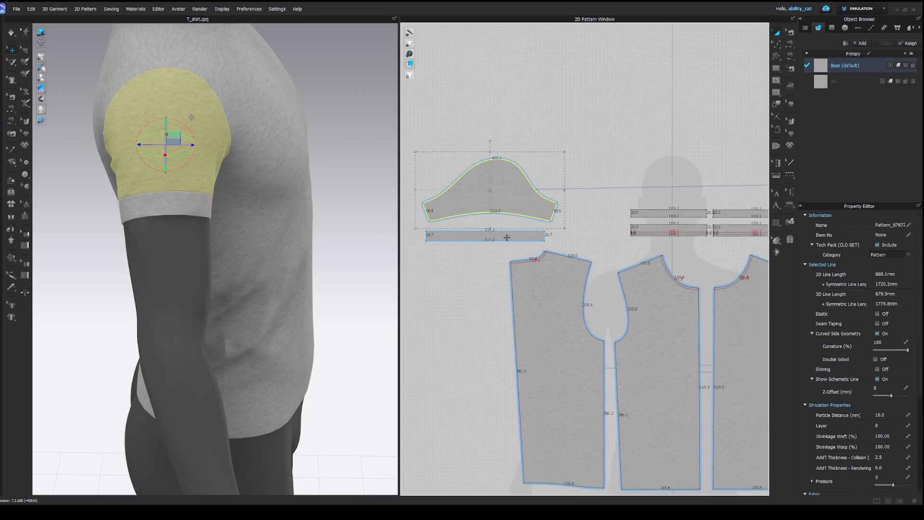
{"action": "left_click", "coordinate": [493, 236], "text": "shift"}
{"action": "left_click_drag", "start_coordinate": [494, 236], "coordinate": [485, 210]}
Create a Layer Clone (Under) of the sleeve band and place it directly below the original
{"action": "left_click", "coordinate": [498, 238]}
{"action": "left_click", "coordinate": [505, 213]}
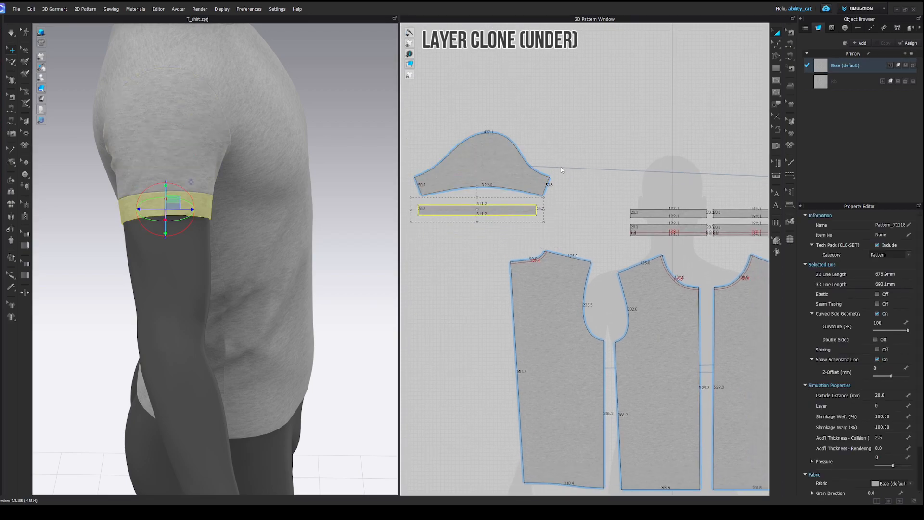
{"action": "left_click", "coordinate": [489, 214]}
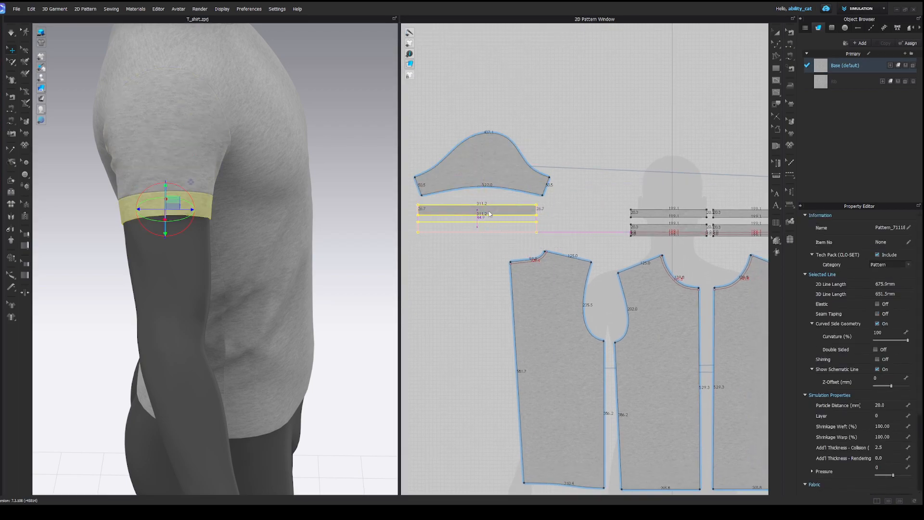
{"action": "left_click", "coordinate": [446, 195]}
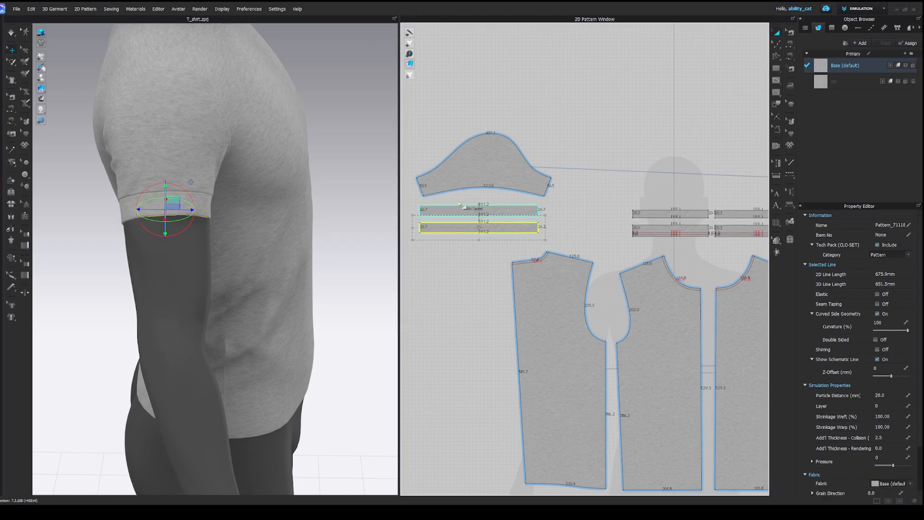
Remove the linked editing between the sleeve band and its layer clone
{"action": "scroll", "coordinate": [446, 196], "scroll_direction": "up", "scroll_amount": 3}
{"action": "right_click_drag", "start_coordinate": [298, 192], "coordinate": [236, 190]}
{"action": "scroll", "coordinate": [474, 218], "scroll_direction": "up", "scroll_amount": 5}
{"action": "middle_click_drag", "start_coordinate": [534, 230], "coordinate": [600, 226]}
{"action": "left_click", "coordinate": [592, 215]}
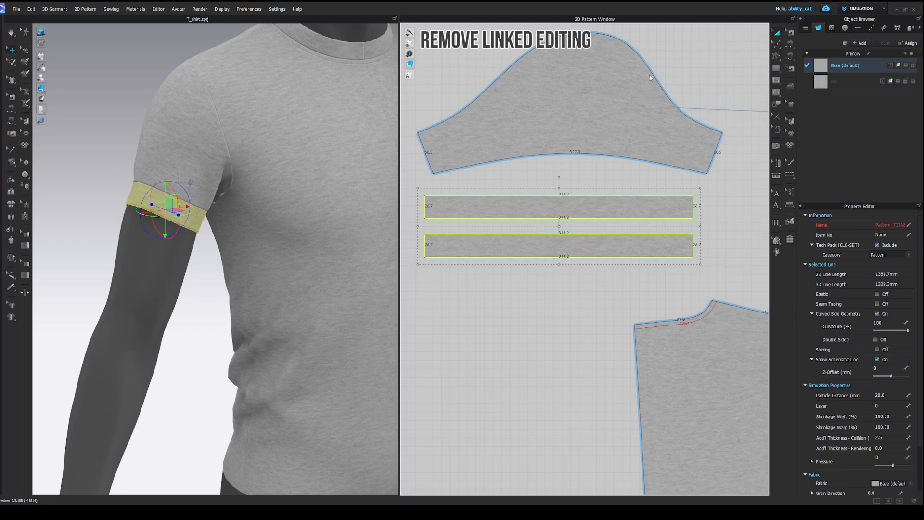
Shift both bands slightly sideways so that they sit centred beneath the sleeve
{"action": "left_click", "coordinate": [575, 282]}
{"action": "left_click_drag", "start_coordinate": [592, 207], "coordinate": [600, 207]}
{"action": "left_click_drag", "start_coordinate": [585, 245], "coordinate": [593, 245]}
{"action": "left_click", "coordinate": [591, 287]}
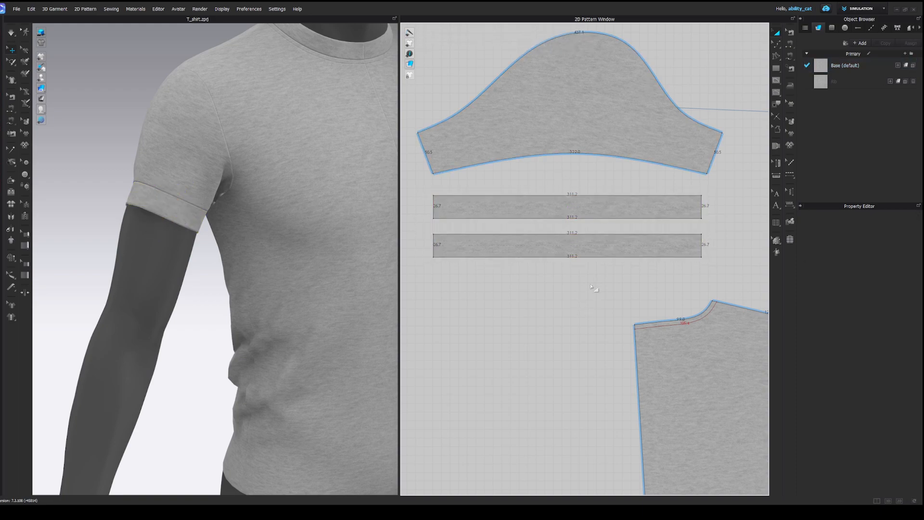
Hide the avatar and delete the seams that join the two band layers
{"action": "scroll", "coordinate": [182, 188], "scroll_direction": "up", "scroll_amount": 4}
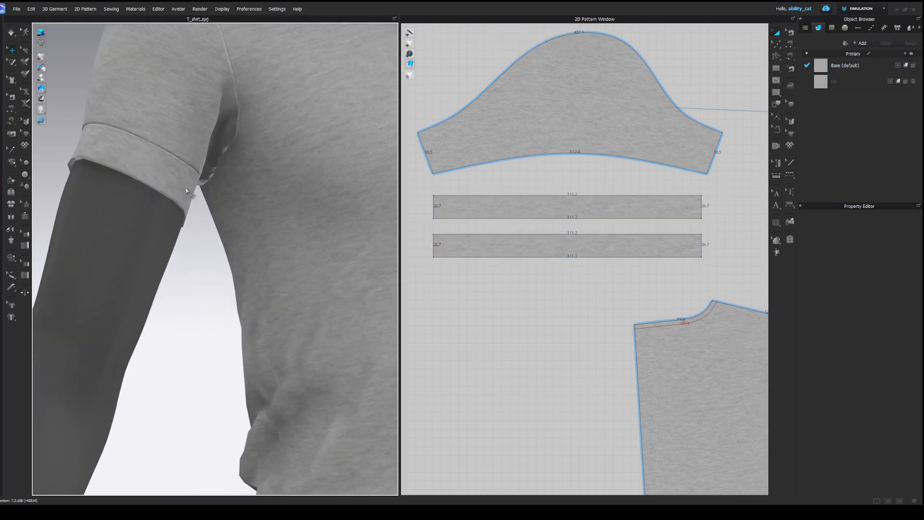
{"action": "middle_click_drag", "start_coordinate": [183, 187], "coordinate": [277, 211]}
{"action": "right_click_drag", "start_coordinate": [277, 212], "coordinate": [241, 190]}
{"action": "key", "text": "shift+a"}
{"action": "key", "text": "b"}
{"action": "left_click", "coordinate": [543, 235]}
{"action": "key", "text": "Delete"}
Offset the outer band's lower edge outward with two offsets of 1 mm
{"action": "key", "text": "z"}
{"action": "left_click", "coordinate": [545, 220]}
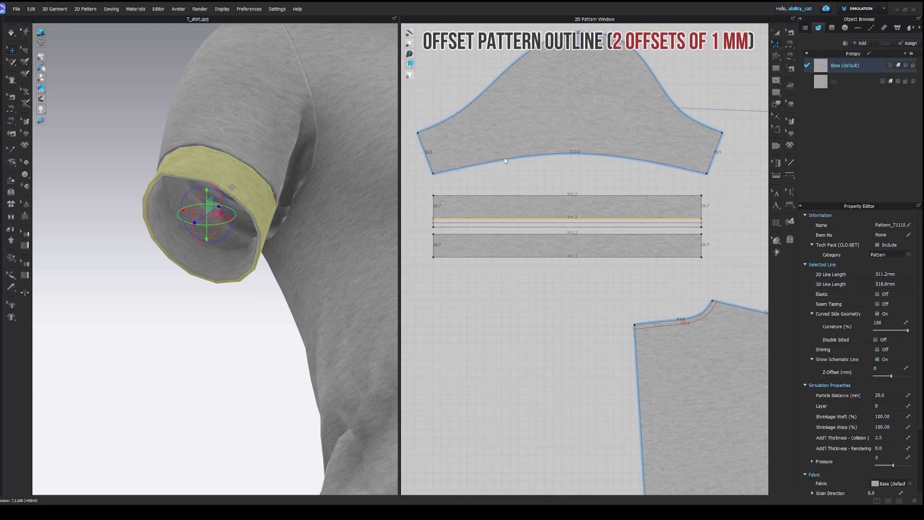
{"action": "type", "text": "1"}
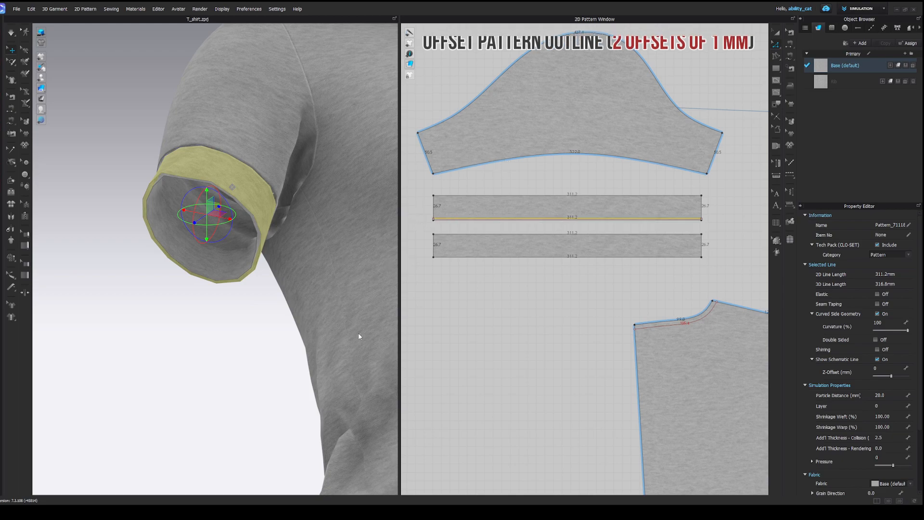
{"action": "left_click", "coordinate": [577, 306]}
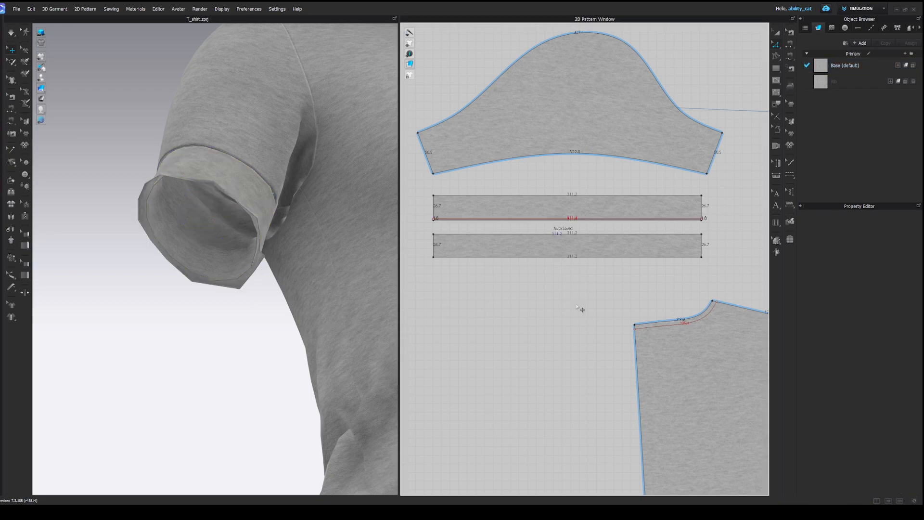
Sew the two bands together along their upper edges and along their lower edges
{"action": "key", "text": "n"}
{"action": "left_click", "coordinate": [586, 196]}
{"action": "left_click", "coordinate": [644, 235]}
{"action": "left_click", "coordinate": [641, 221]}
{"action": "left_click", "coordinate": [643, 259]}
Simulate the layered cuff and set the additional collision thickness of both bands to 1 mm
{"action": "key", "text": "a"}
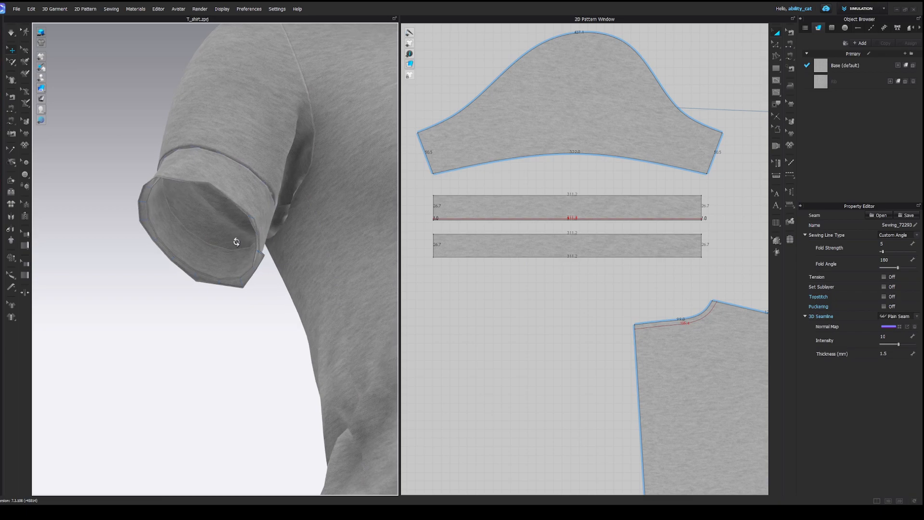
{"action": "left_click", "coordinate": [214, 215]}
{"action": "right_click_drag", "start_coordinate": [214, 215], "coordinate": [229, 190]}
{"action": "key", "text": "space"}
{"action": "left_click", "coordinate": [540, 238], "text": "shift"}
{"action": "left_click", "coordinate": [890, 438]}
{"action": "type", "text": "1"}
{"action": "left_click", "coordinate": [693, 365]}
Show the avatar again and simulate the cuff, pulling it into place on the arm
{"action": "right_click_drag", "start_coordinate": [275, 284], "coordinate": [245, 322]}
{"action": "key", "text": "shift+a"}
{"action": "key", "text": "space"}
{"action": "left_click_drag", "start_coordinate": [181, 231], "coordinate": [189, 230]}
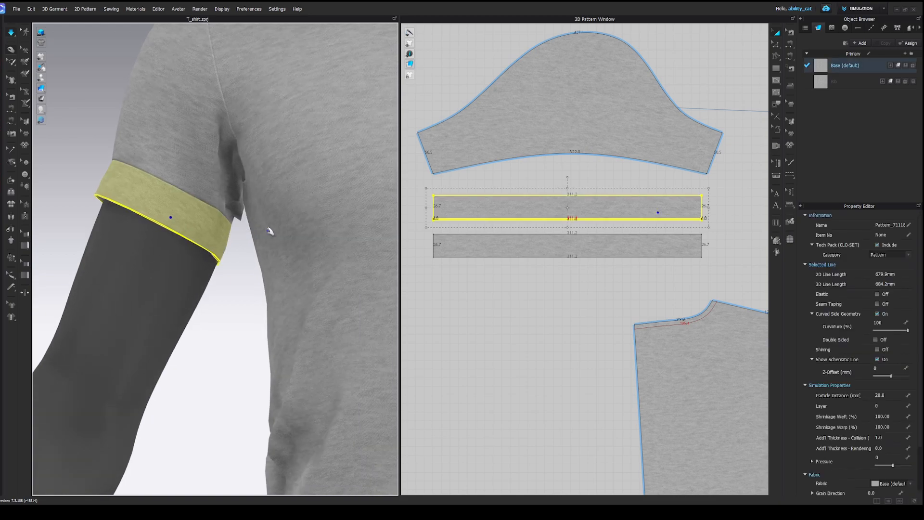
Set the fold strength of the seam along the bands' lower edges to 0 and rework the cuff in simulation
{"action": "key", "text": "b"}
{"action": "left_click", "coordinate": [570, 234]}
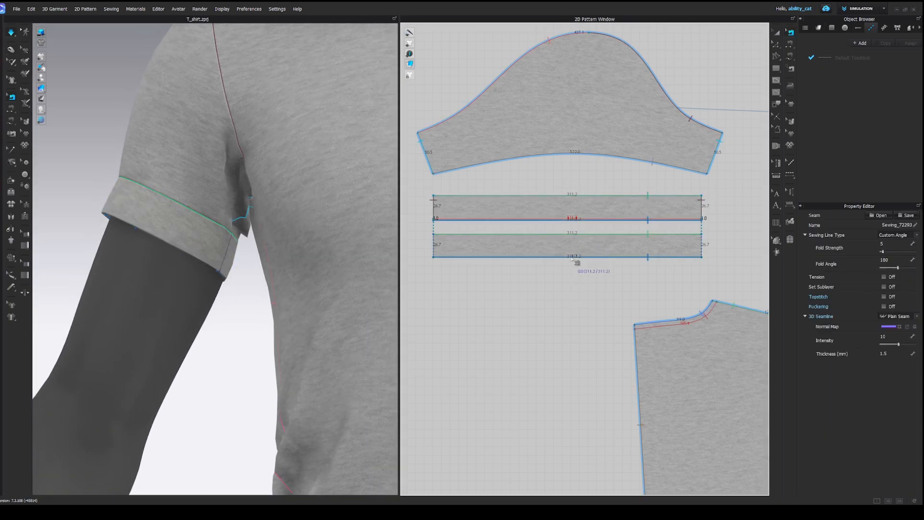
{"action": "left_click_drag", "start_coordinate": [884, 254], "coordinate": [880, 253]}
{"action": "key", "text": "q"}
{"action": "left_click", "coordinate": [153, 231]}
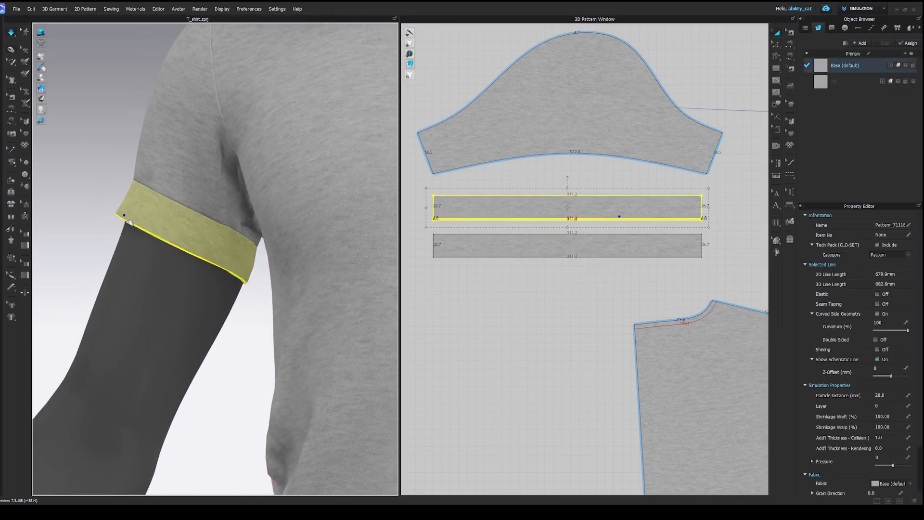
{"action": "right_click_drag", "start_coordinate": [227, 246], "coordinate": [258, 282]}
{"action": "right_click_drag", "start_coordinate": [254, 248], "coordinate": [302, 255]}
Adjust the fold angle of the two internal lines at the outer band's lower edge and tug the cuff into shape
{"action": "key", "text": "z"}
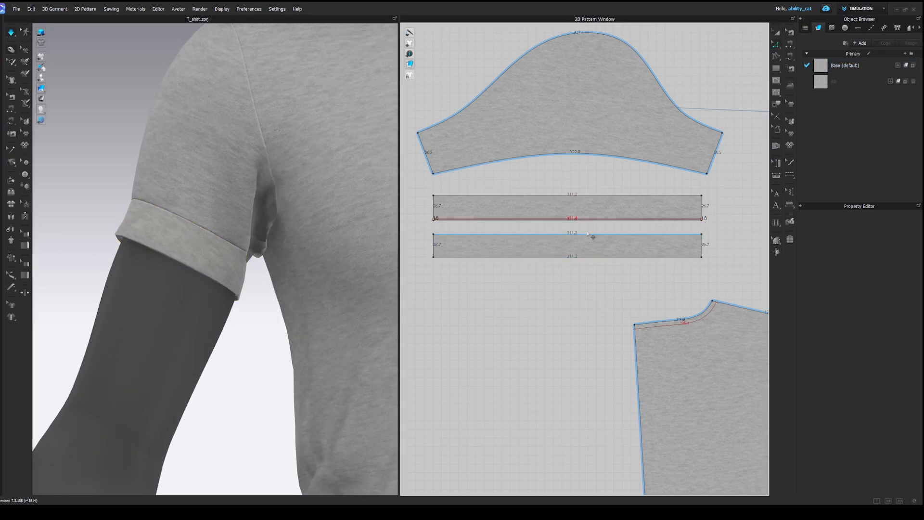
{"action": "scroll", "coordinate": [586, 228], "scroll_direction": "up", "scroll_amount": 4}
{"action": "scroll", "coordinate": [620, 210], "scroll_direction": "up", "scroll_amount": 4}
{"action": "left_click", "coordinate": [621, 203]}
{"action": "left_click", "coordinate": [621, 197], "text": "shift"}
{"action": "left_click_drag", "start_coordinate": [899, 244], "coordinate": [681, 260]}
{"action": "key", "text": "b"}
{"action": "left_click", "coordinate": [135, 200]}
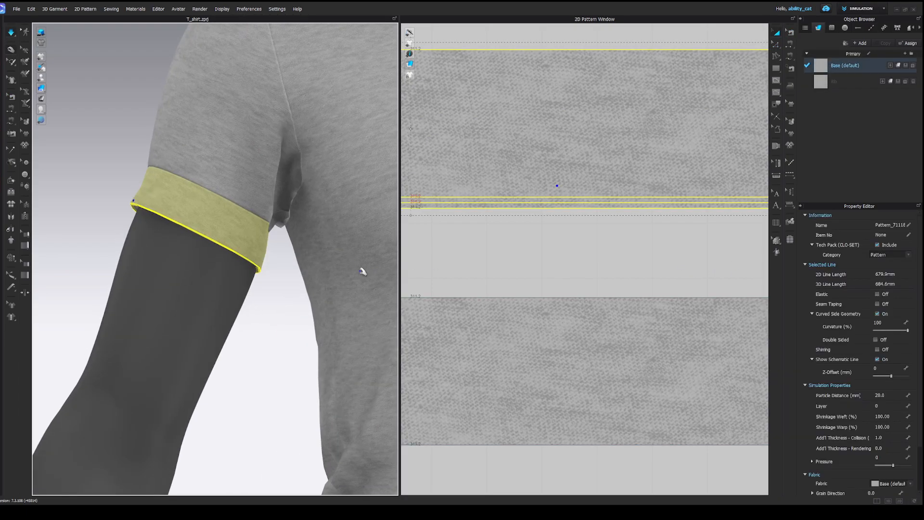
Set the particle distance of both bands to 10 mm and simulate the cuff
{"action": "scroll", "coordinate": [527, 236], "scroll_direction": "down", "scroll_amount": 3}
{"action": "left_click", "coordinate": [886, 395]}
{"action": "type", "text": "10"}
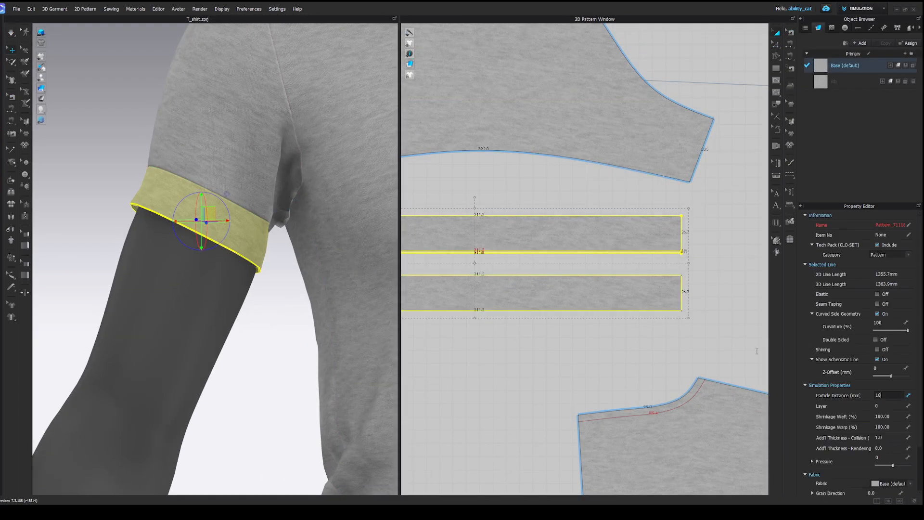
{"action": "key", "text": "Return"}
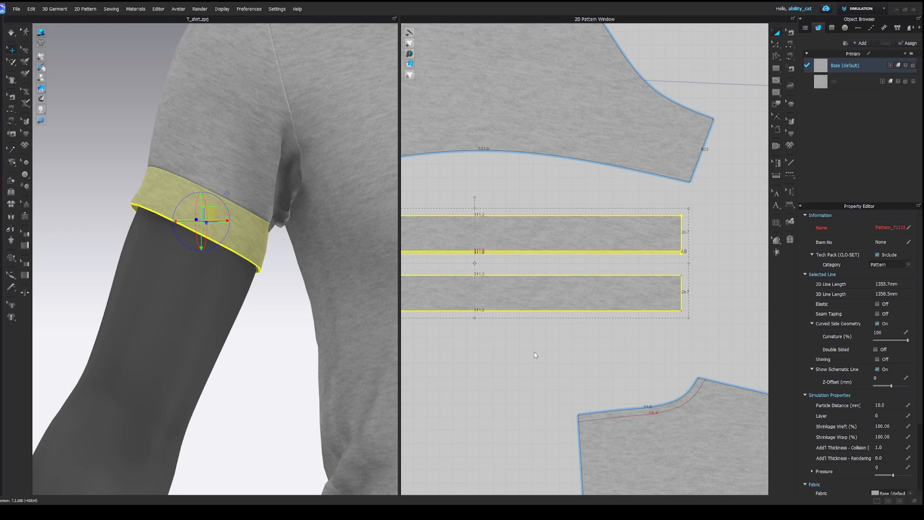
{"action": "key", "text": "space"}
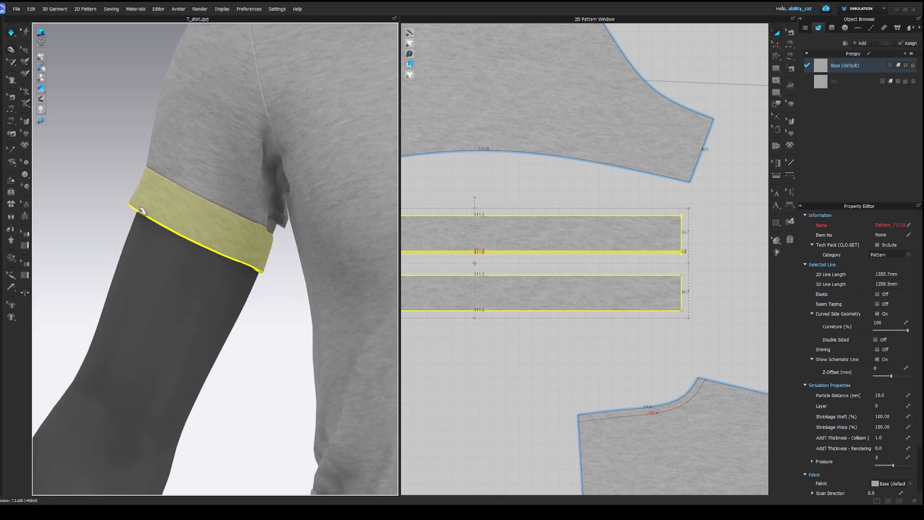
{"action": "left_click", "coordinate": [521, 345]}
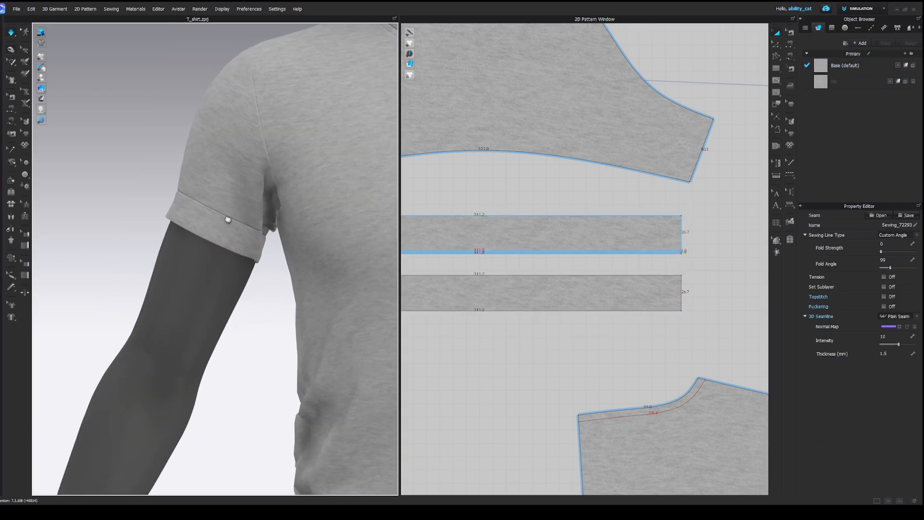
Sew the open short ends of the inner band together inside the cuff
{"action": "scroll", "coordinate": [227, 217], "scroll_direction": "up", "scroll_amount": 4}
{"action": "right_click_drag", "start_coordinate": [231, 217], "coordinate": [347, 240]}
{"action": "middle_click_drag", "start_coordinate": [350, 241], "coordinate": [276, 253]}
{"action": "left_click", "coordinate": [338, 288]}
{"action": "left_click", "coordinate": [337, 286]}
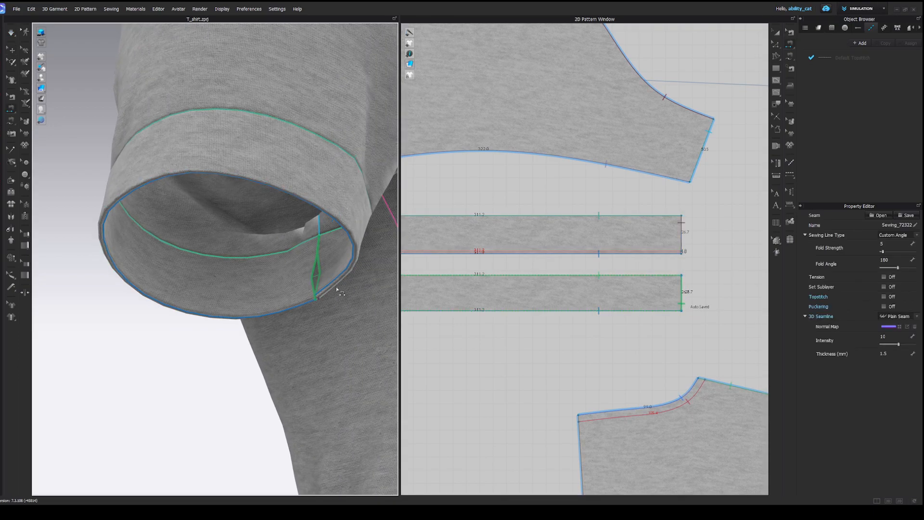
Simulate the newly sewn inner band and settle the cuff's opening seen from below
{"action": "scroll", "coordinate": [340, 287], "scroll_direction": "down", "scroll_amount": 3}
{"action": "right_click_drag", "start_coordinate": [340, 288], "coordinate": [304, 209]}
{"action": "scroll", "coordinate": [270, 252], "scroll_direction": "up", "scroll_amount": 2}
{"action": "key", "text": "b"}
{"action": "key", "text": "q"}
{"action": "left_click", "coordinate": [343, 207]}
{"action": "scroll", "coordinate": [339, 202], "scroll_direction": "up", "scroll_amount": 5}
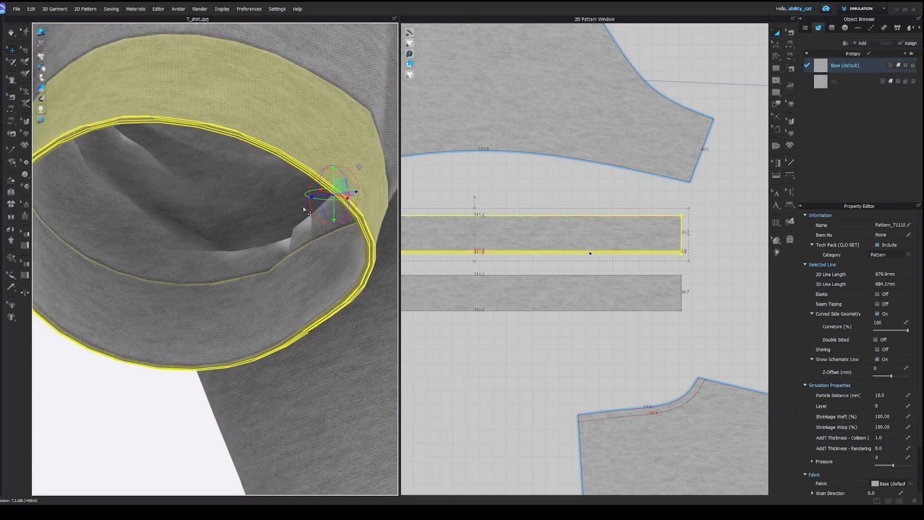
Examine the sleeve cuff and the whole shirt with the avatar hidden
{"action": "scroll", "coordinate": [313, 239], "scroll_direction": "down", "scroll_amount": 8}
{"action": "left_click", "coordinate": [411, 260]}
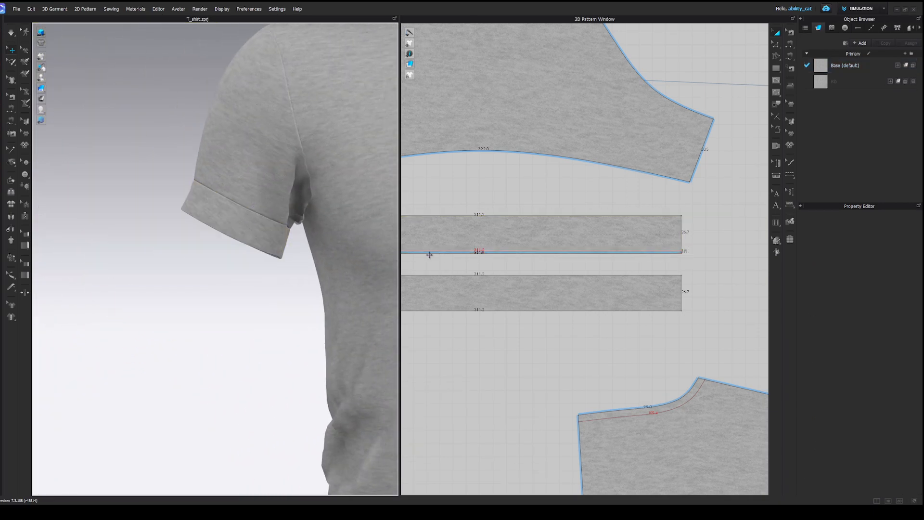
{"action": "left_click", "coordinate": [183, 210]}
{"action": "right_click_drag", "start_coordinate": [307, 260], "coordinate": [210, 184]}
{"action": "scroll", "coordinate": [471, 272], "scroll_direction": "down", "scroll_amount": 3}
{"action": "right_click_drag", "start_coordinate": [215, 263], "coordinate": [179, 279]}
{"action": "scroll", "coordinate": [328, 262], "scroll_direction": "down", "scroll_amount": 4}
{"action": "scroll", "coordinate": [445, 250], "scroll_direction": "down", "scroll_amount": 5}
Paste a symmetric copy of both bands below the opposite sleeve, moving that sleeve and the outer band up in the layout
{"action": "left_click", "coordinate": [445, 275]}
{"action": "left_click", "coordinate": [454, 250]}
{"action": "left_click", "coordinate": [456, 261], "text": "shift"}
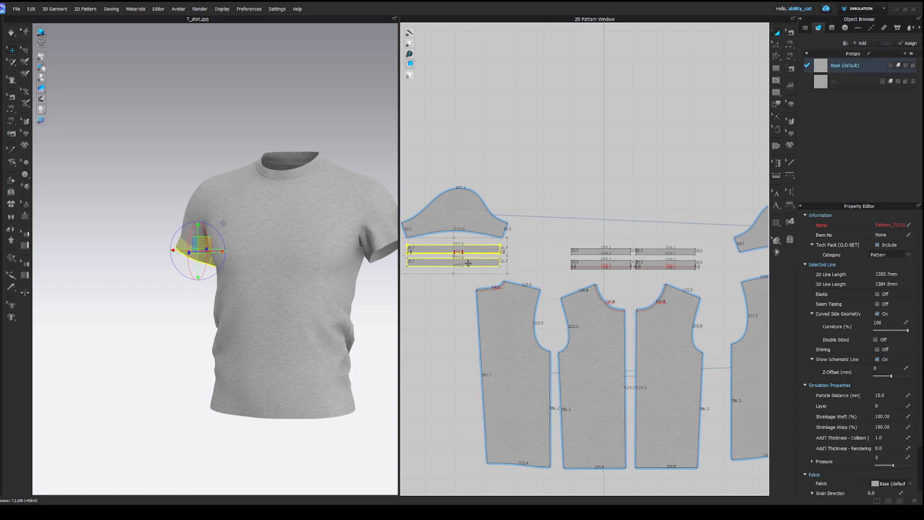
{"action": "left_click_drag", "start_coordinate": [456, 261], "coordinate": [558, 260]}
{"action": "scroll", "coordinate": [487, 263], "scroll_direction": "down", "scroll_amount": 3}
{"action": "scroll", "coordinate": [558, 263], "scroll_direction": "up", "scroll_amount": 3}
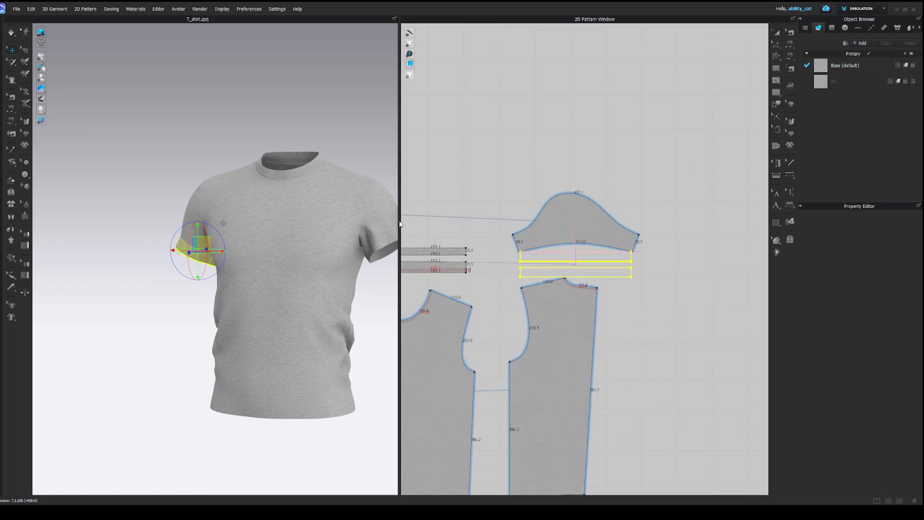
{"action": "left_click", "coordinate": [424, 222]}
{"action": "left_click_drag", "start_coordinate": [570, 217], "coordinate": [573, 195]}
{"action": "left_click_drag", "start_coordinate": [575, 255], "coordinate": [577, 250]}
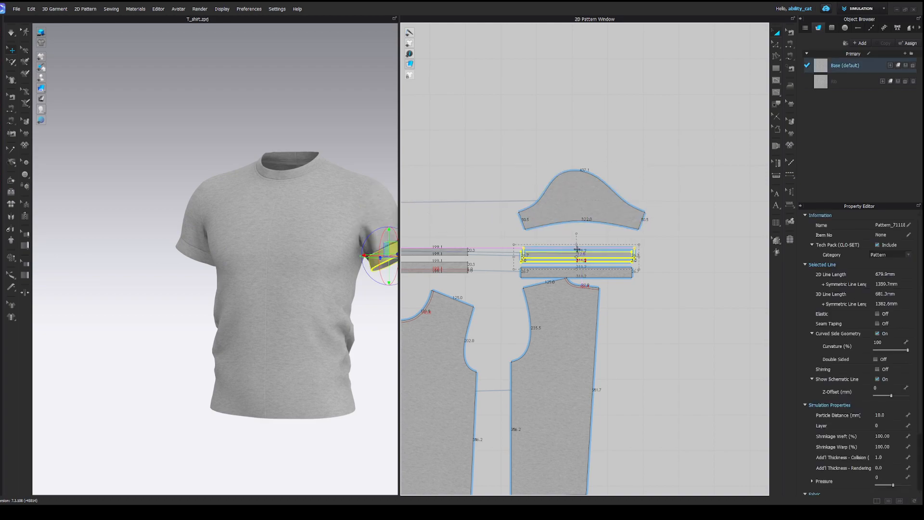
Examine the mirrored sleeve cuff up close, then show the avatar again and check the whole shirt
{"action": "scroll", "coordinate": [355, 223], "scroll_direction": "up", "scroll_amount": 10}
{"action": "left_click", "coordinate": [312, 246]}
{"action": "scroll", "coordinate": [287, 289], "scroll_direction": "down", "scroll_amount": 3}
{"action": "key", "text": "shift+a"}
{"action": "right_click_drag", "start_coordinate": [324, 289], "coordinate": [326, 261]}
{"action": "scroll", "coordinate": [296, 281], "scroll_direction": "down", "scroll_amount": 5}
{"action": "left_click", "coordinate": [303, 273]}
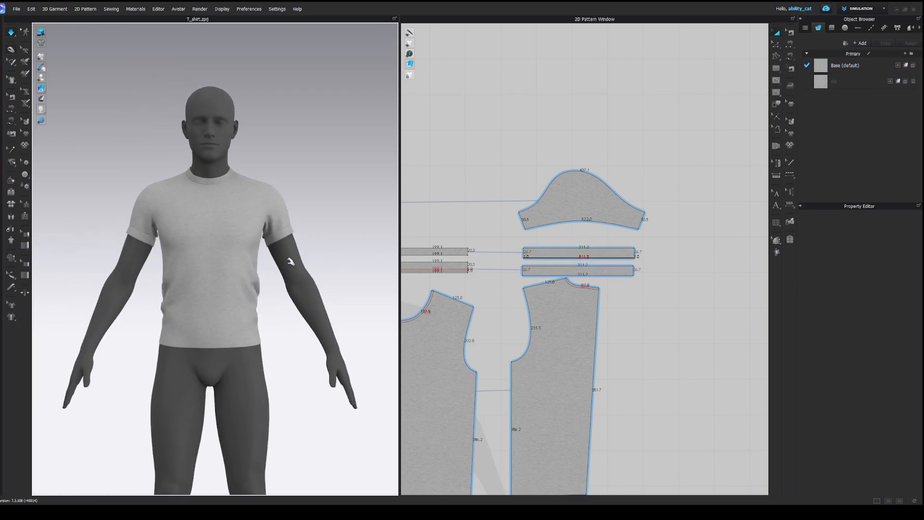
{"action": "scroll", "coordinate": [297, 260], "scroll_direction": "down", "scroll_amount": 2}
{"action": "middle_click_drag", "start_coordinate": [297, 260], "coordinate": [299, 217]}
Offset the bottom edges of the back and front body panels inward as internal lines by 10 mm
{"action": "scroll", "coordinate": [437, 271], "scroll_direction": "down", "scroll_amount": 3}
{"action": "middle_click_drag", "start_coordinate": [409, 389], "coordinate": [533, 283]}
{"action": "scroll", "coordinate": [505, 285], "scroll_direction": "up", "scroll_amount": 4}
{"action": "key", "text": "z"}
{"action": "left_click", "coordinate": [467, 280]}
{"action": "left_click", "coordinate": [539, 283], "text": "shift"}
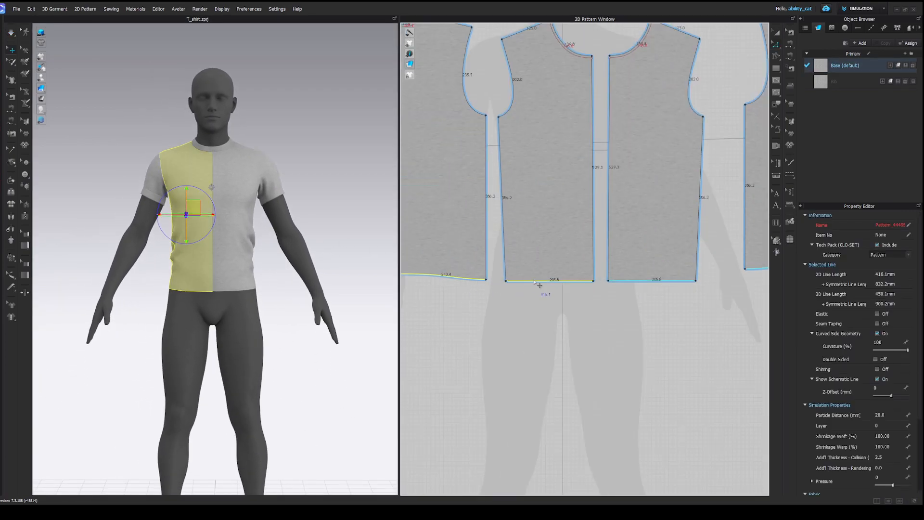
{"action": "scroll", "coordinate": [536, 284], "scroll_direction": "down", "scroll_amount": 1}
{"action": "scroll", "coordinate": [242, 299], "scroll_direction": "up", "scroll_amount": 2}
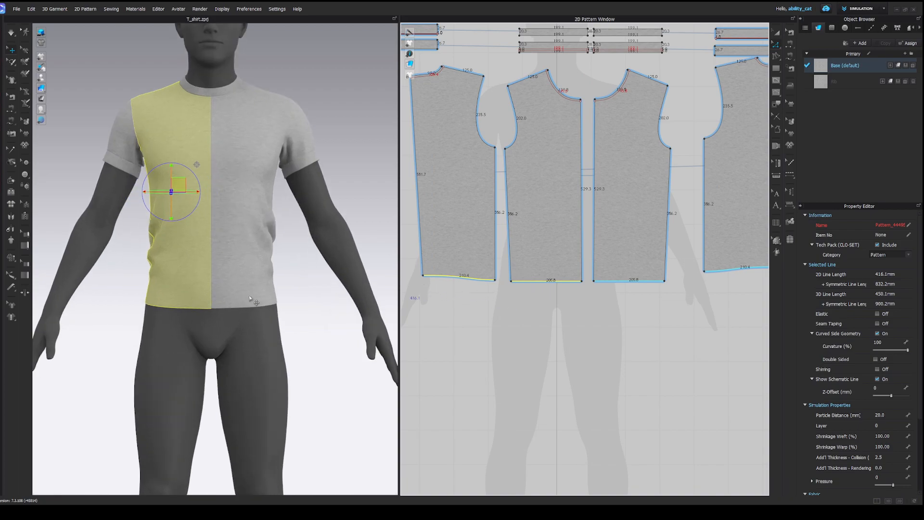
{"action": "right_click_drag", "start_coordinate": [234, 294], "coordinate": [254, 293]}
{"action": "scroll", "coordinate": [479, 280], "scroll_direction": "up", "scroll_amount": 4}
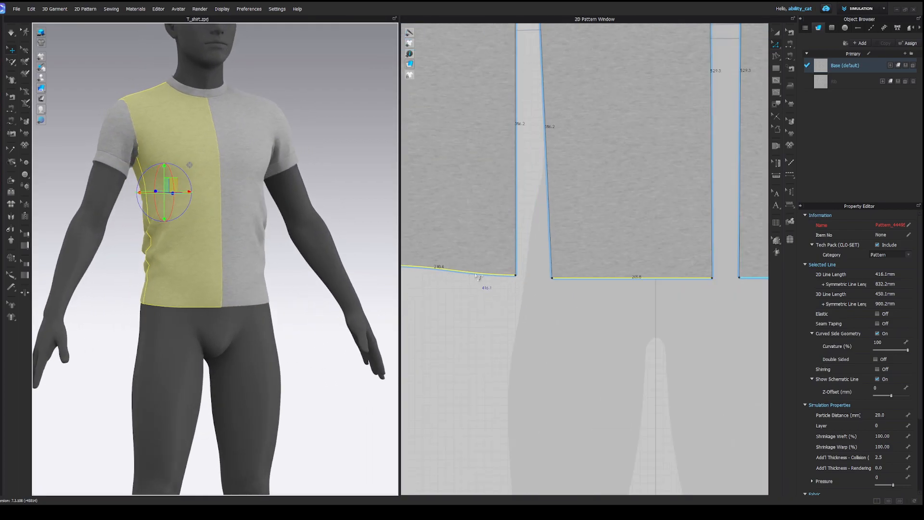
{"action": "middle_click_drag", "start_coordinate": [479, 280], "coordinate": [539, 298]}
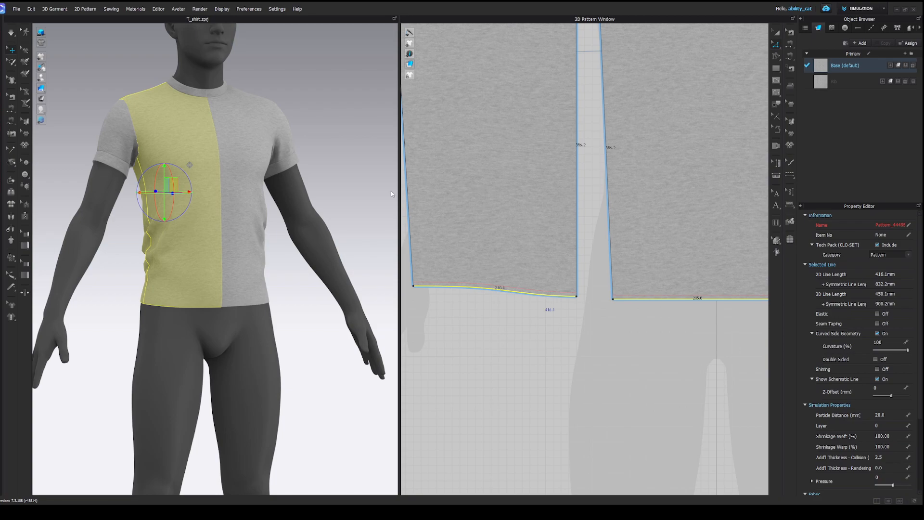
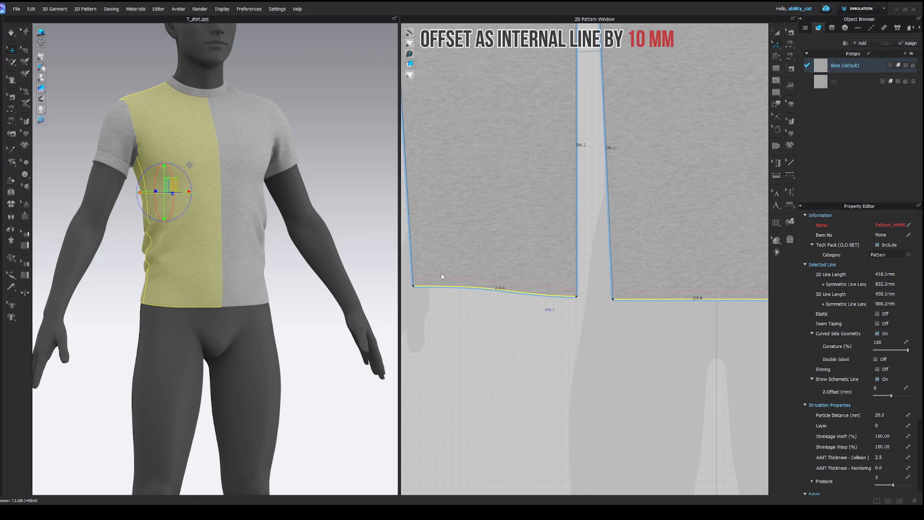
{"action": "left_click", "coordinate": [518, 318]}
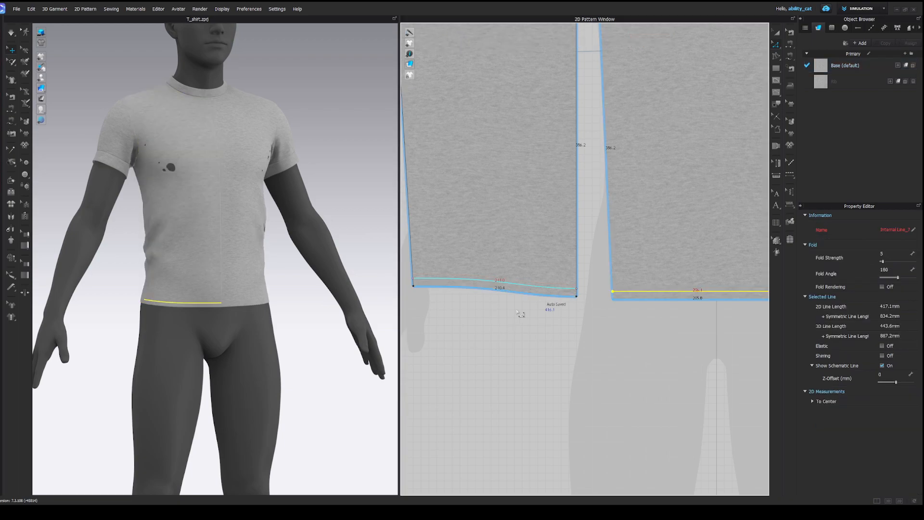
Trace the 10 mm hem areas of the back and front panels as separate strip patterns placed below each panel
{"action": "left_click", "coordinate": [414, 280]}
{"action": "left_click", "coordinate": [424, 285], "text": "shift"}
{"action": "left_click", "coordinate": [461, 279], "text": "shift"}
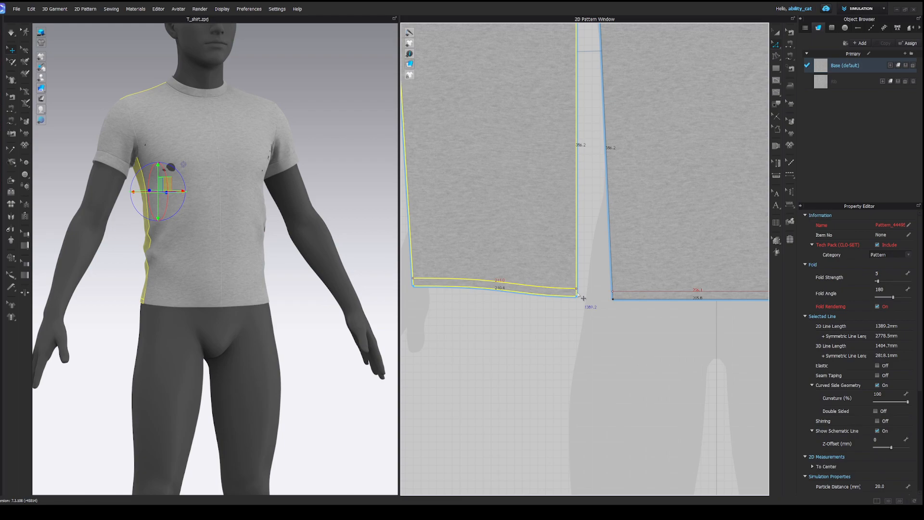
{"action": "scroll", "coordinate": [514, 318], "scroll_direction": "down", "scroll_amount": 1}
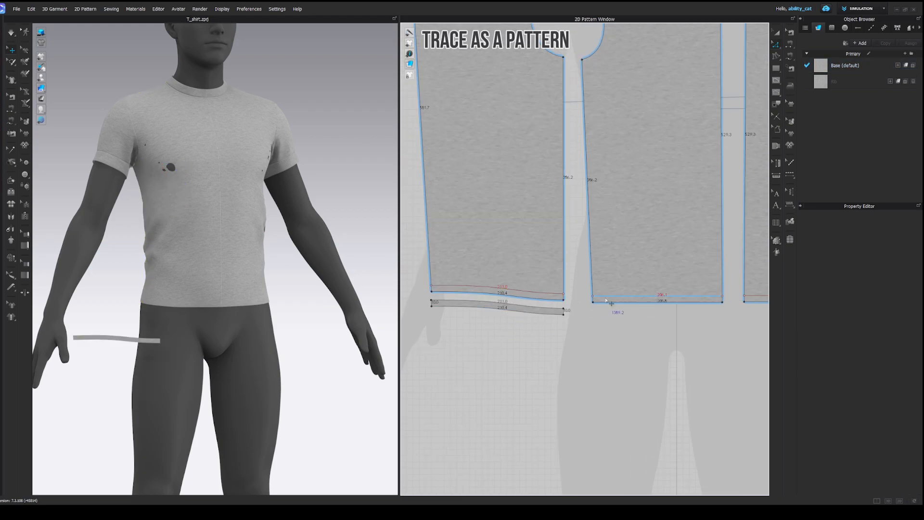
{"action": "left_click", "coordinate": [602, 302]}
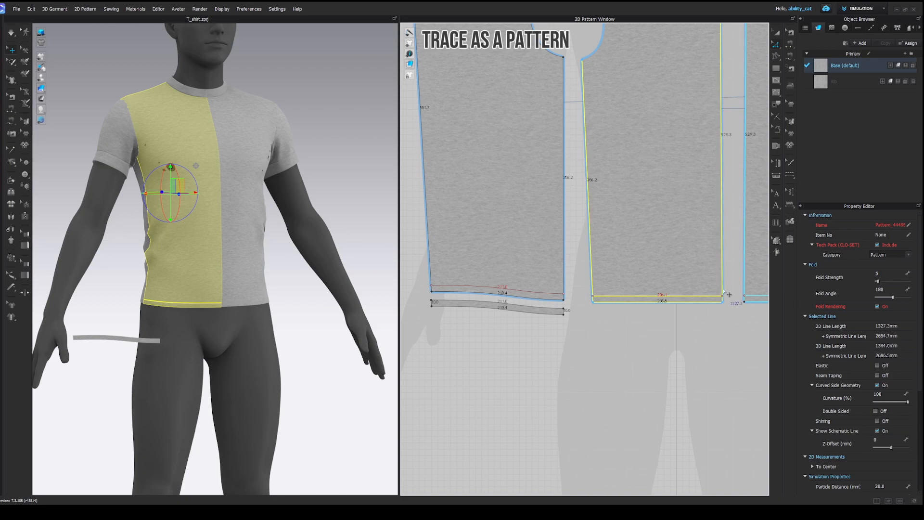
{"action": "left_click", "coordinate": [658, 317]}
{"action": "middle_click_drag", "start_coordinate": [512, 341], "coordinate": [538, 340]}
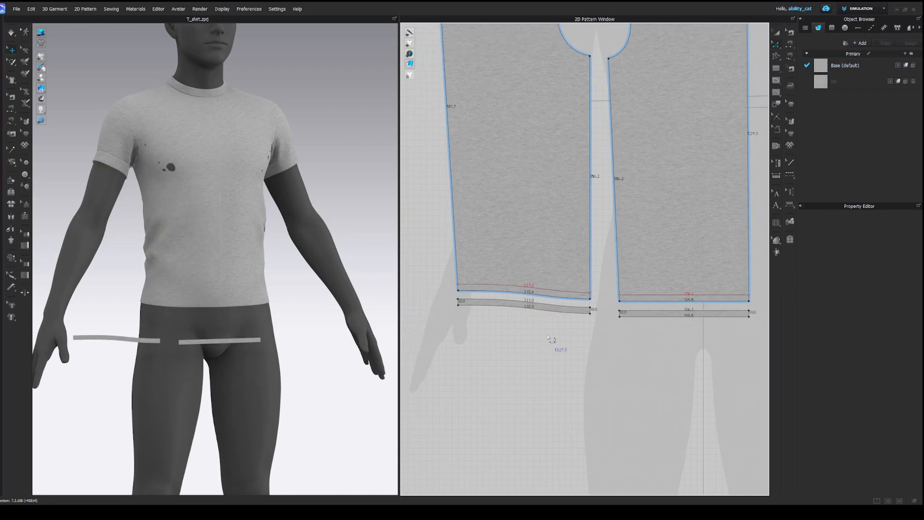
Sew both long edges of each hem strip to the matching internal line and bottom edge of its panel
{"action": "key", "text": "n"}
{"action": "left_click", "coordinate": [547, 302]}
{"action": "left_click", "coordinate": [664, 312]}
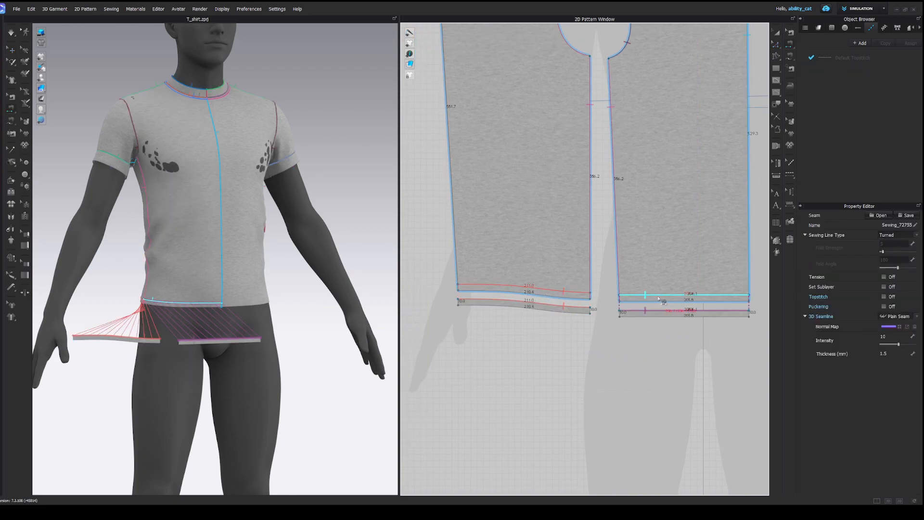
{"action": "scroll", "coordinate": [555, 300], "scroll_direction": "up", "scroll_amount": 4}
{"action": "left_click", "coordinate": [564, 318]}
{"action": "left_click", "coordinate": [571, 291]}
{"action": "left_click", "coordinate": [715, 329]}
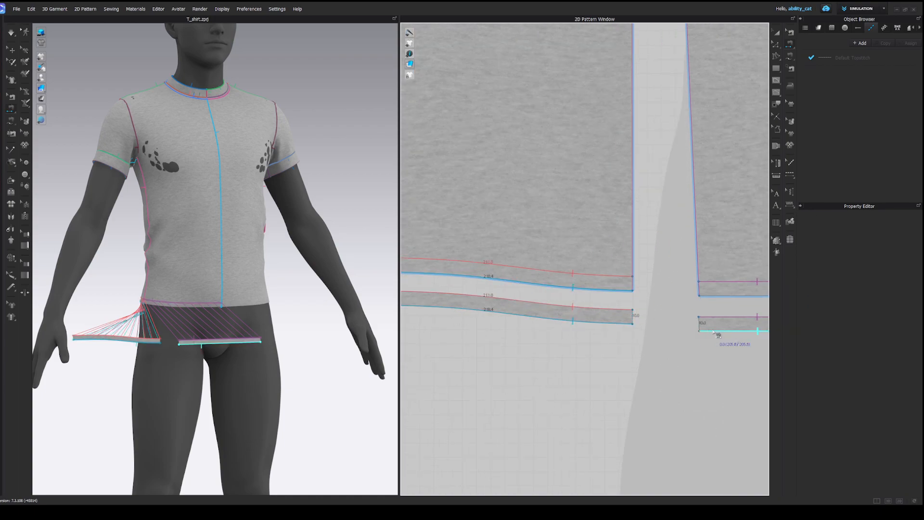
{"action": "left_click", "coordinate": [711, 297]}
Superimpose the back and front hem strips under the body panels and hide the avatar
{"action": "scroll", "coordinate": [687, 318], "scroll_direction": "down", "scroll_amount": 3}
{"action": "scroll", "coordinate": [668, 322], "scroll_direction": "down", "scroll_amount": 1}
{"action": "key", "text": "a"}
{"action": "left_click", "coordinate": [648, 316]}
{"action": "left_click", "coordinate": [698, 319], "text": "shift"}
{"action": "scroll", "coordinate": [669, 340], "scroll_direction": "down", "scroll_amount": 2}
{"action": "middle_click_drag", "start_coordinate": [669, 340], "coordinate": [614, 339]}
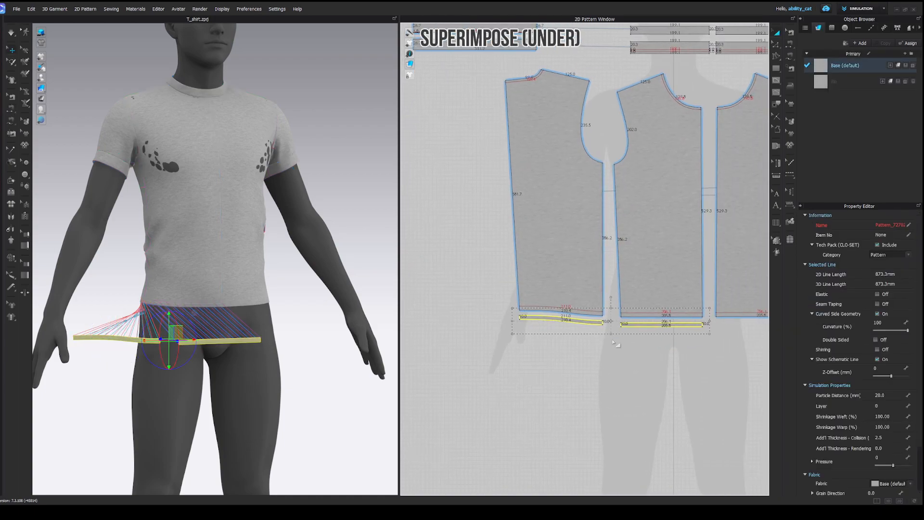
{"action": "key", "text": "shift+a"}
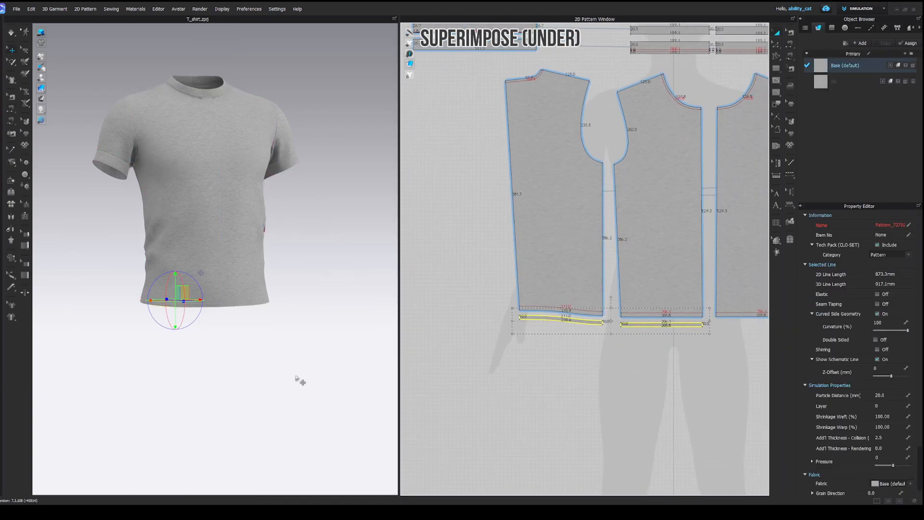
Sew the adjoining short ends of the back and front hem strips together at the side seam
{"action": "scroll", "coordinate": [269, 366], "scroll_direction": "up", "scroll_amount": 5}
{"action": "right_click_drag", "start_coordinate": [221, 342], "coordinate": [275, 214]}
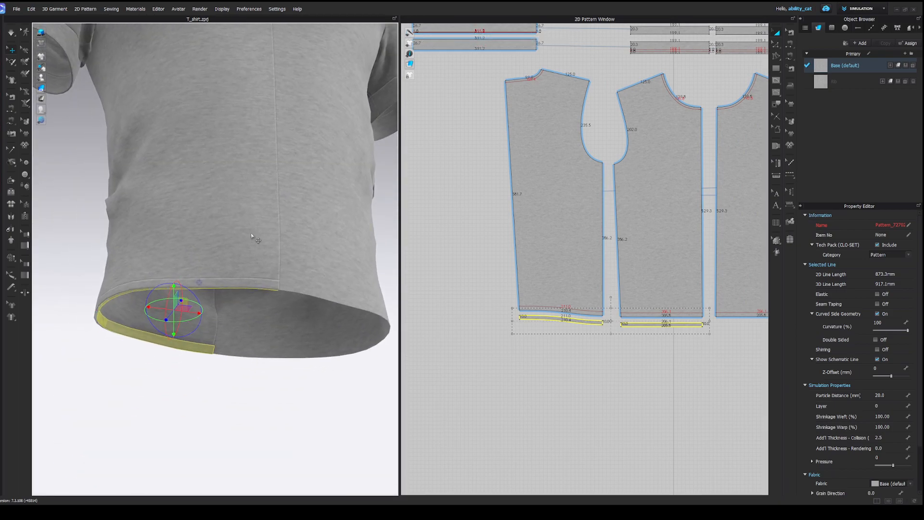
{"action": "scroll", "coordinate": [270, 250], "scroll_direction": "up", "scroll_amount": 3}
{"action": "middle_click_drag", "start_coordinate": [245, 344], "coordinate": [232, 351]}
{"action": "key", "text": "n"}
{"action": "scroll", "coordinate": [603, 321], "scroll_direction": "up", "scroll_amount": 4}
{"action": "left_click", "coordinate": [603, 324]}
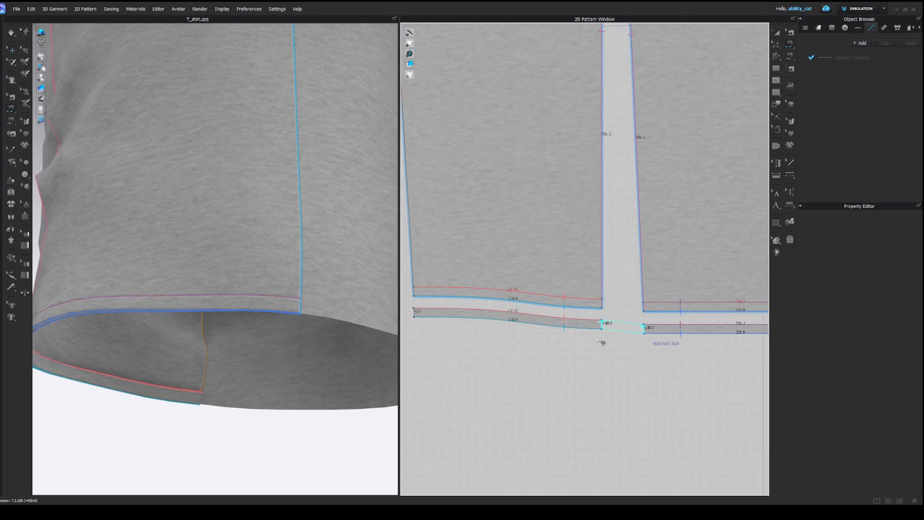
Set the additional collision thickness of both hem strips to 1 mm
{"action": "scroll", "coordinate": [602, 344], "scroll_direction": "down", "scroll_amount": 8}
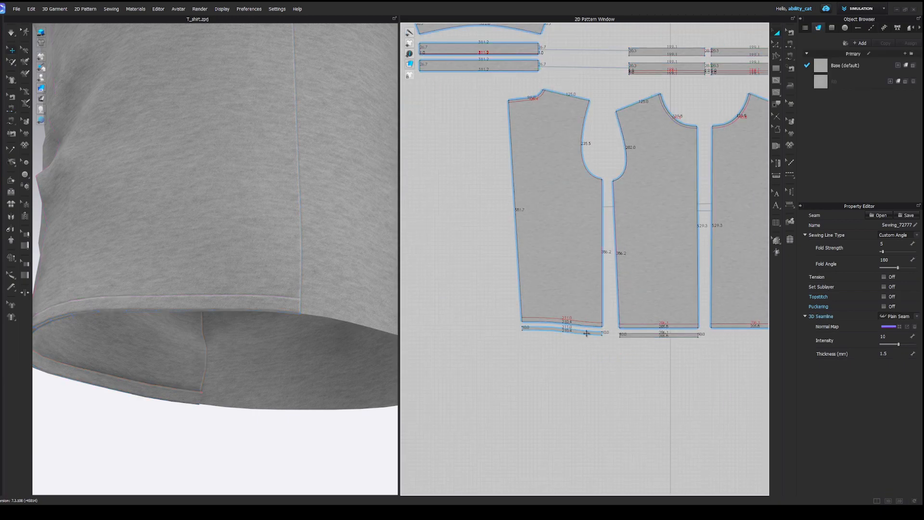
{"action": "left_click", "coordinate": [586, 333]}
{"action": "left_click", "coordinate": [648, 335], "text": "shift"}
{"action": "left_click", "coordinate": [881, 437]}
{"action": "type", "text": "1"}
{"action": "left_click", "coordinate": [591, 346]}
Pull on the shirt's front hem in 3D to settle the fabric over the hem strip
{"action": "scroll", "coordinate": [580, 336], "scroll_direction": "up", "scroll_amount": 4}
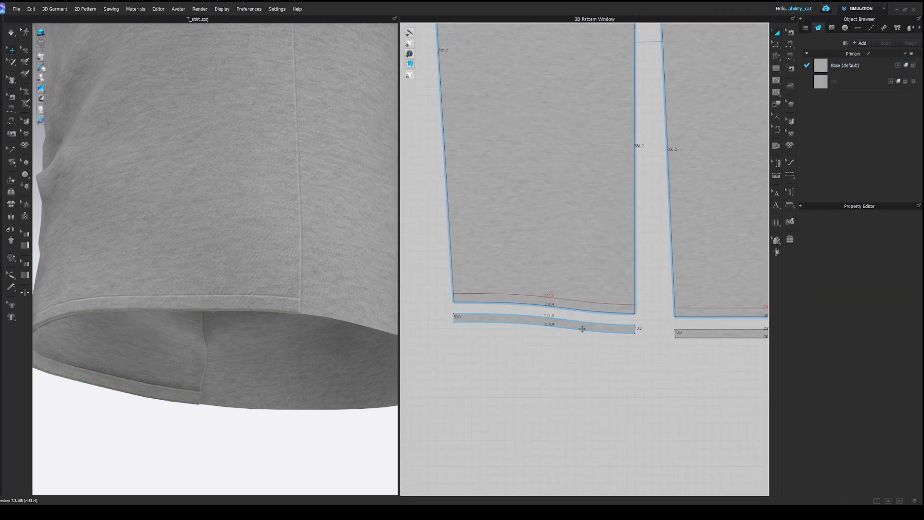
{"action": "right_click_drag", "start_coordinate": [316, 324], "coordinate": [247, 346]}
{"action": "left_click", "coordinate": [247, 348]}
{"action": "left_click", "coordinate": [256, 353]}
{"action": "left_click", "coordinate": [213, 352]}
{"action": "scroll", "coordinate": [214, 351], "scroll_direction": "down", "scroll_amount": 2}
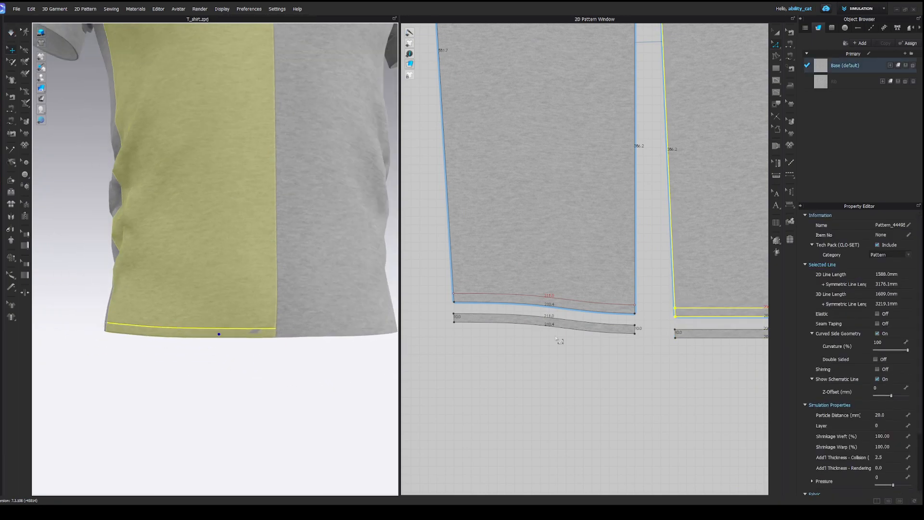
Paste a symmetric copy of both hem strips below the opposite front and back panels
{"action": "scroll", "coordinate": [609, 358], "scroll_direction": "down", "scroll_amount": 4}
{"action": "middle_click_drag", "start_coordinate": [610, 359], "coordinate": [529, 342]}
{"action": "left_click", "coordinate": [532, 332]}
{"action": "left_click", "coordinate": [607, 335], "text": "shift"}
{"action": "scroll", "coordinate": [607, 335], "scroll_direction": "down", "scroll_amount": 2}
{"action": "middle_click_drag", "start_coordinate": [607, 336], "coordinate": [466, 340]}
{"action": "key", "text": "ctrl+d"}
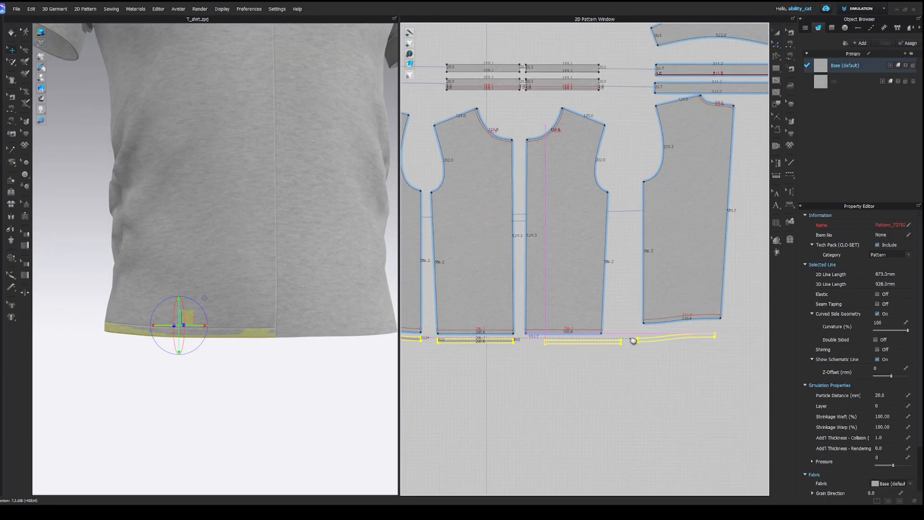
{"action": "key", "text": "Escape"}
Simulate the mirrored hem strips and sew the two front strips' short ends together at centre front
{"action": "right_click_drag", "start_coordinate": [304, 332], "coordinate": [359, 304]}
{"action": "key", "text": "space"}
{"action": "key", "text": "n"}
{"action": "scroll", "coordinate": [544, 346], "scroll_direction": "up", "scroll_amount": 3}
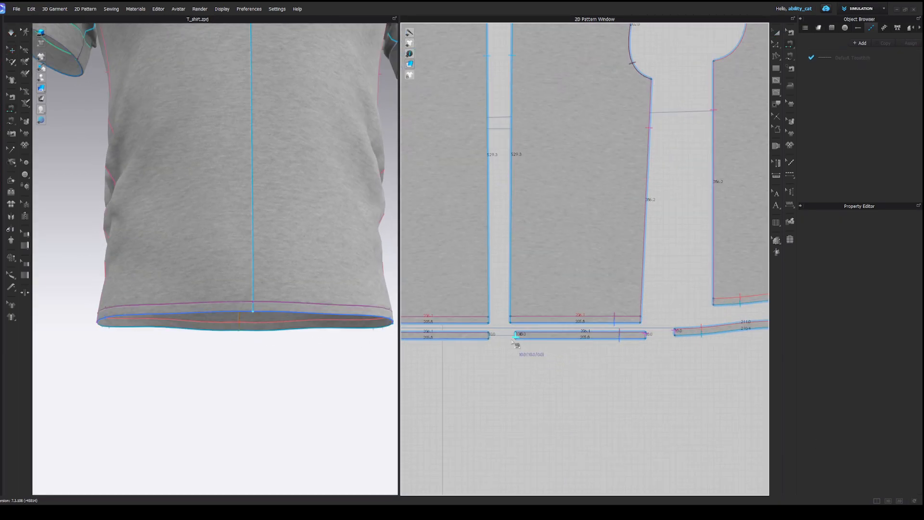
{"action": "scroll", "coordinate": [487, 336], "scroll_direction": "up", "scroll_amount": 4}
{"action": "left_click", "coordinate": [546, 335]}
{"action": "scroll", "coordinate": [546, 336], "scroll_direction": "down", "scroll_amount": 4}
Sew the outer short ends of the two back hem strips together at centre back
{"action": "scroll", "coordinate": [730, 327], "scroll_direction": "up", "scroll_amount": 3}
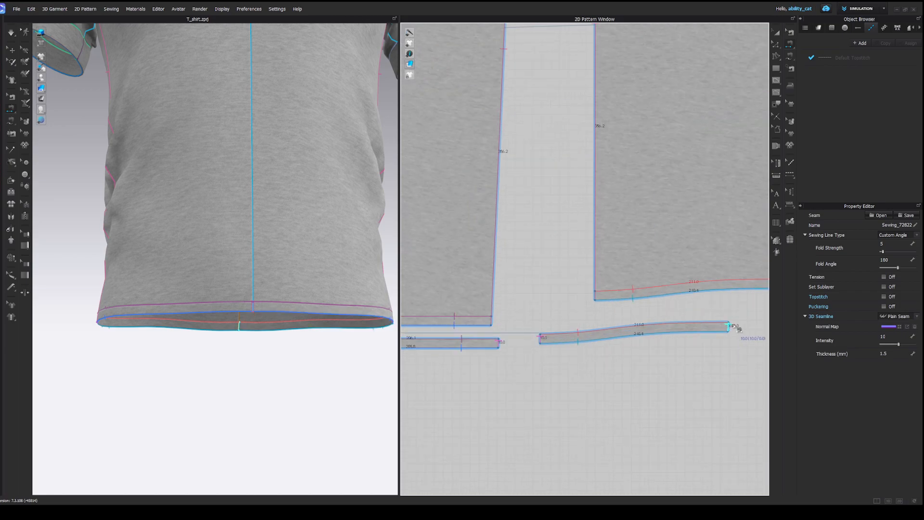
{"action": "left_click", "coordinate": [731, 326]}
{"action": "scroll", "coordinate": [732, 327], "scroll_direction": "down", "scroll_amount": 4}
{"action": "scroll", "coordinate": [429, 336], "scroll_direction": "up", "scroll_amount": 4}
{"action": "middle_click_drag", "start_coordinate": [430, 337], "coordinate": [601, 340]}
{"action": "left_click", "coordinate": [467, 338]}
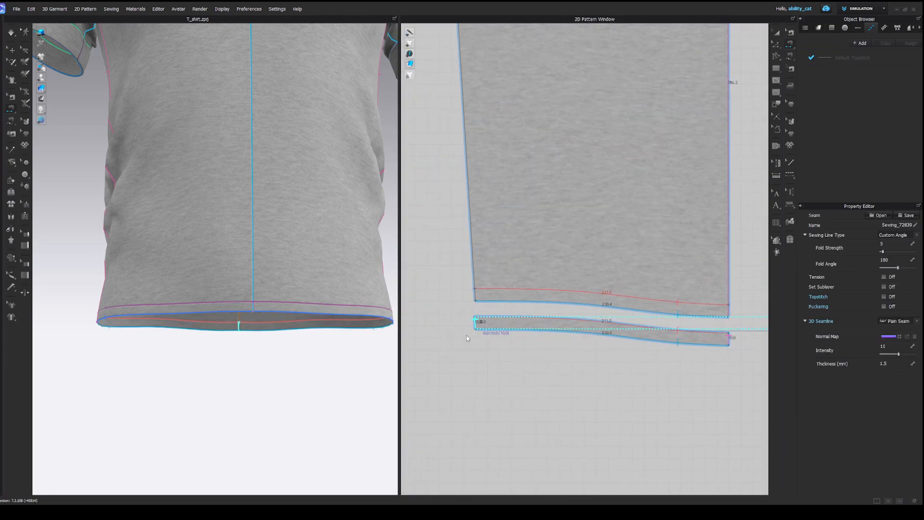
Simulate the shirt with the avatar shown, pulling the back and front fabric to settle the body and hem
{"action": "key", "text": "space"}
{"action": "key", "text": "shift+a"}
{"action": "right_click_drag", "start_coordinate": [293, 314], "coordinate": [185, 273]}
{"action": "left_click", "coordinate": [223, 275]}
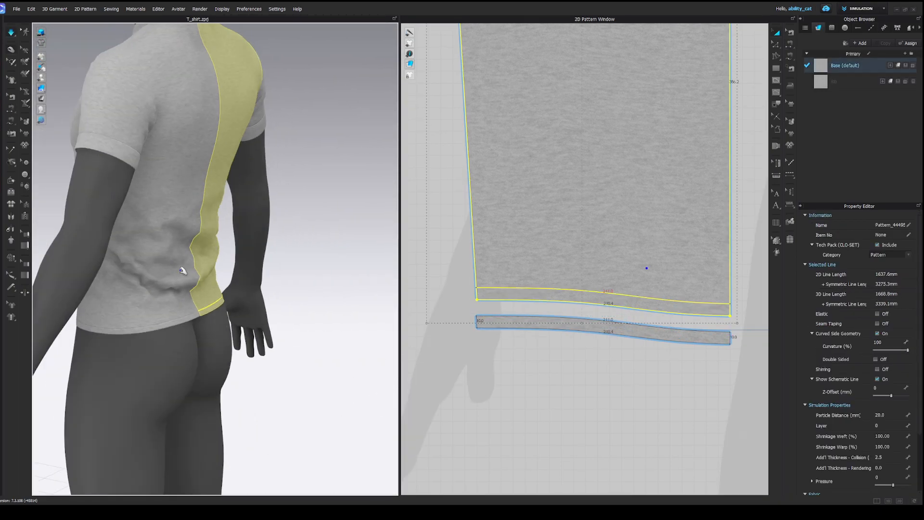
{"action": "right_click_drag", "start_coordinate": [221, 244], "coordinate": [213, 271]}
{"action": "left_click", "coordinate": [261, 267]}
{"action": "left_click", "coordinate": [222, 264]}
{"action": "left_click", "coordinate": [210, 269]}
{"action": "left_click", "coordinate": [229, 252]}
{"action": "left_click", "coordinate": [198, 251]}
{"action": "left_click_drag", "start_coordinate": [185, 280], "coordinate": [163, 268]}
{"action": "scroll", "coordinate": [452, 283], "scroll_direction": "down", "scroll_amount": 4}
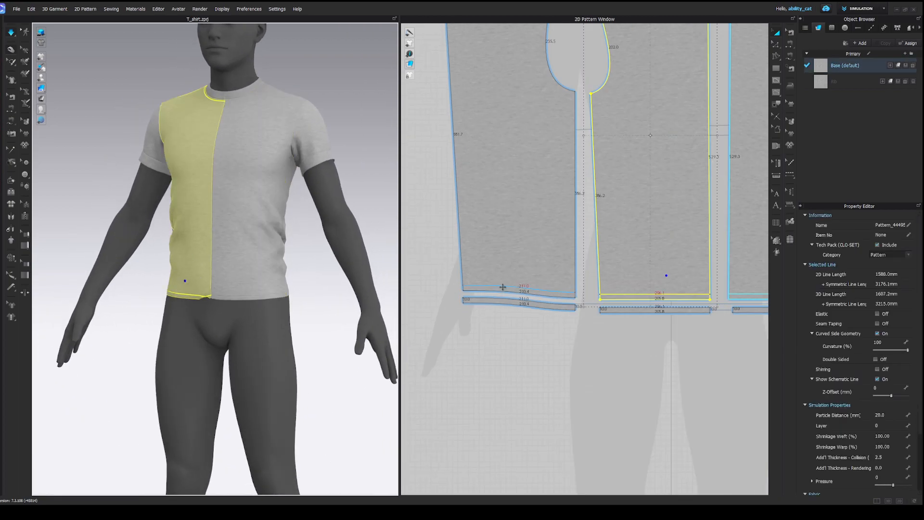
{"action": "scroll", "coordinate": [503, 287], "scroll_direction": "down", "scroll_amount": 5}
{"action": "key", "text": "b"}
{"action": "scroll", "coordinate": [515, 280], "scroll_direction": "up", "scroll_amount": 2}
{"action": "right_click_drag", "start_coordinate": [258, 278], "coordinate": [404, 273]}
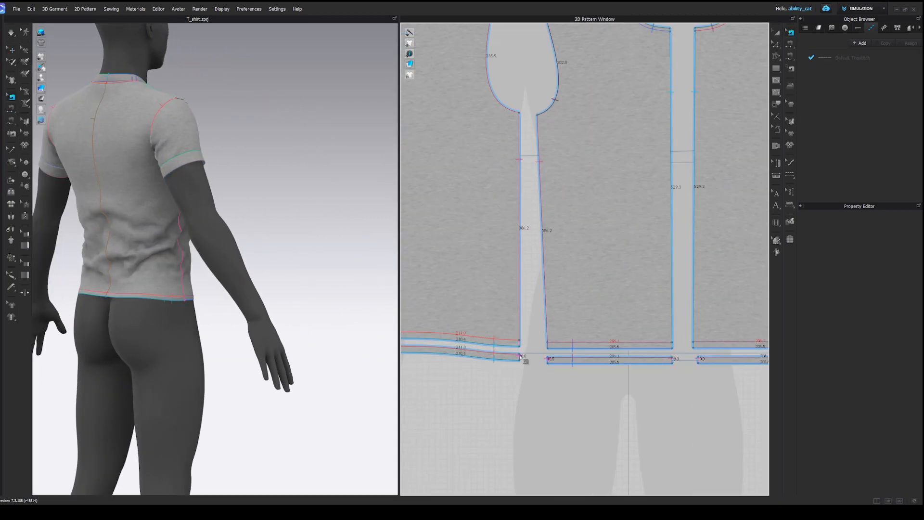
{"action": "scroll", "coordinate": [525, 361], "scroll_direction": "up", "scroll_amount": 2}
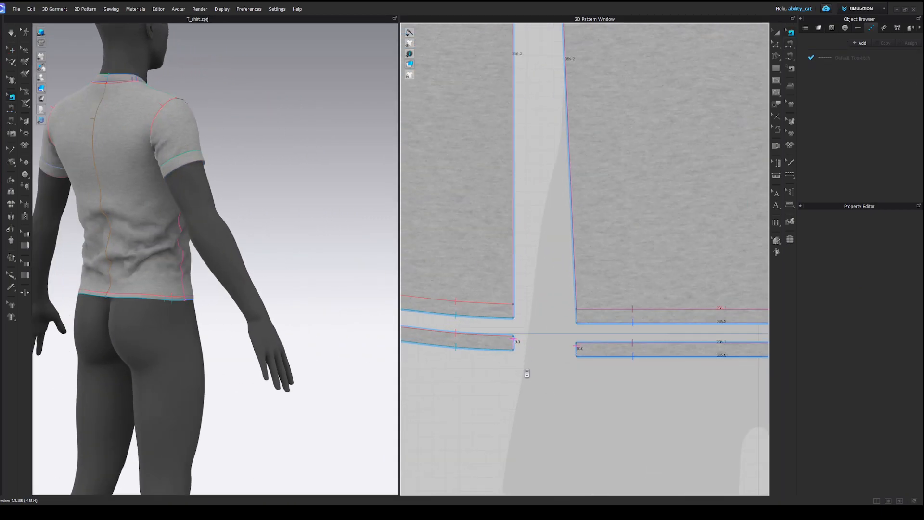
Offset the bottom edges of the back and front panels as internal lines, with two offsets of 1 mm
{"action": "key", "text": "z"}
{"action": "left_click", "coordinate": [485, 318]}
{"action": "scroll", "coordinate": [530, 332], "scroll_direction": "down", "scroll_amount": 2}
{"action": "scroll", "coordinate": [518, 330], "scroll_direction": "up", "scroll_amount": 2}
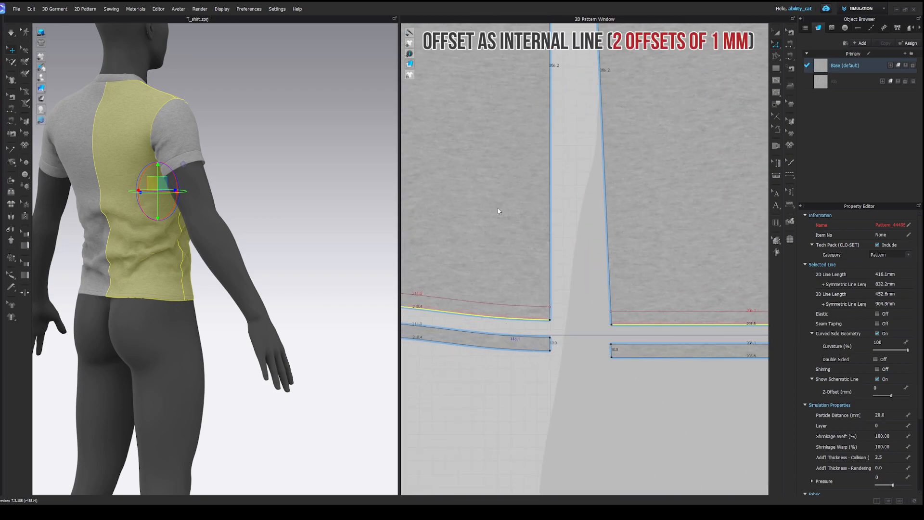
{"action": "left_click", "coordinate": [528, 304]}
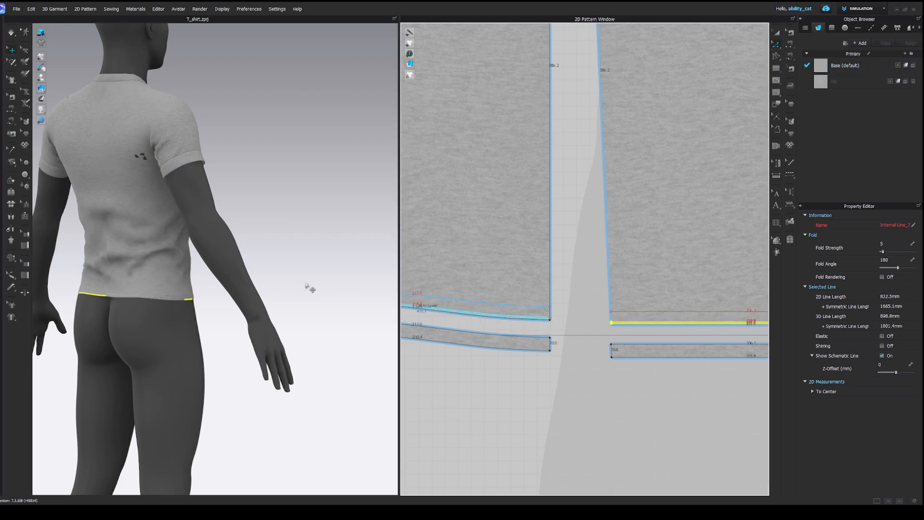
Simulate the shirt with the new hem lines and pull the front hem to settle it
{"action": "right_click_drag", "start_coordinate": [350, 293], "coordinate": [208, 311]}
{"action": "scroll", "coordinate": [208, 311], "scroll_direction": "up", "scroll_amount": 3}
{"action": "key", "text": "space"}
{"action": "left_click_drag", "start_coordinate": [236, 317], "coordinate": [270, 322]}
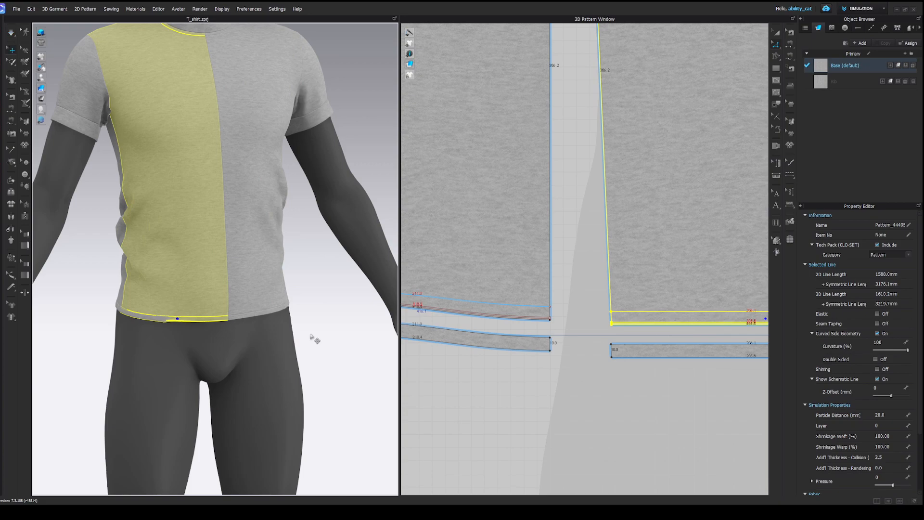
{"action": "left_click", "coordinate": [235, 319]}
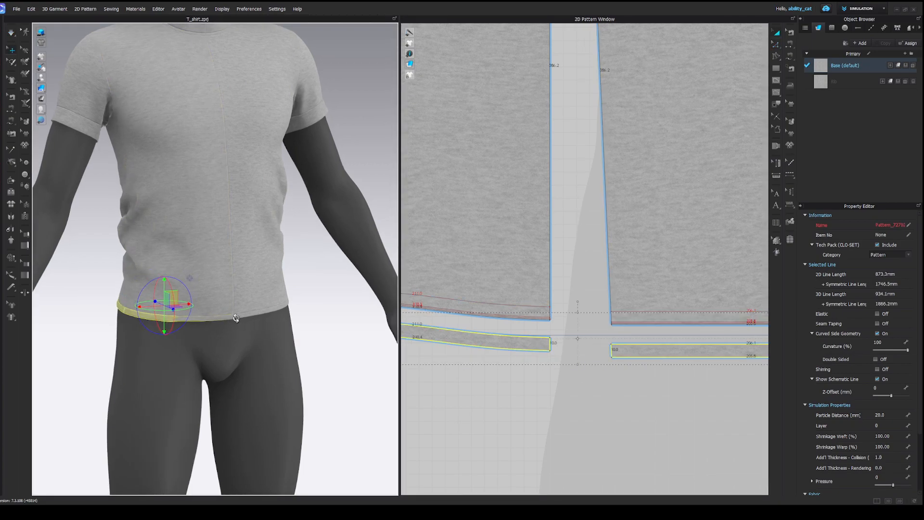
Set the particle distance of the hem strips to 10 mm and simulate the hem again
{"action": "right_click_drag", "start_coordinate": [189, 329], "coordinate": [197, 306]}
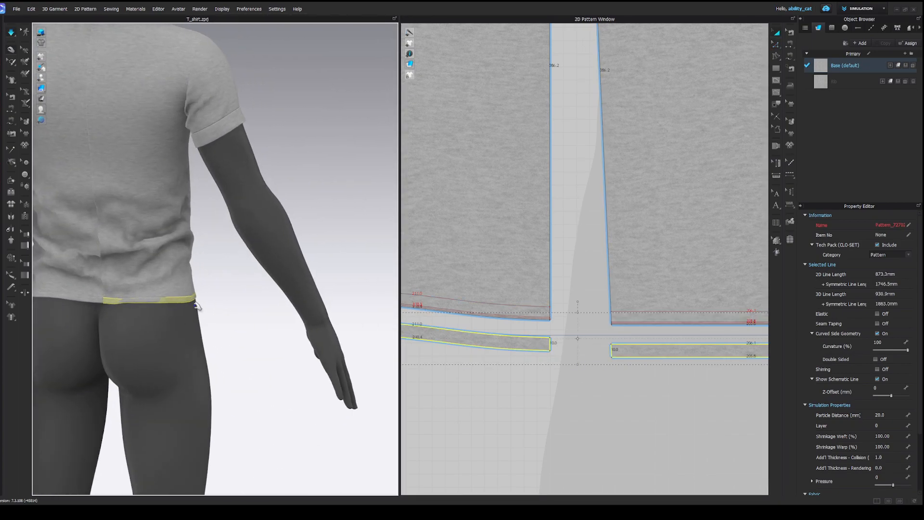
{"action": "left_click", "coordinate": [888, 414]}
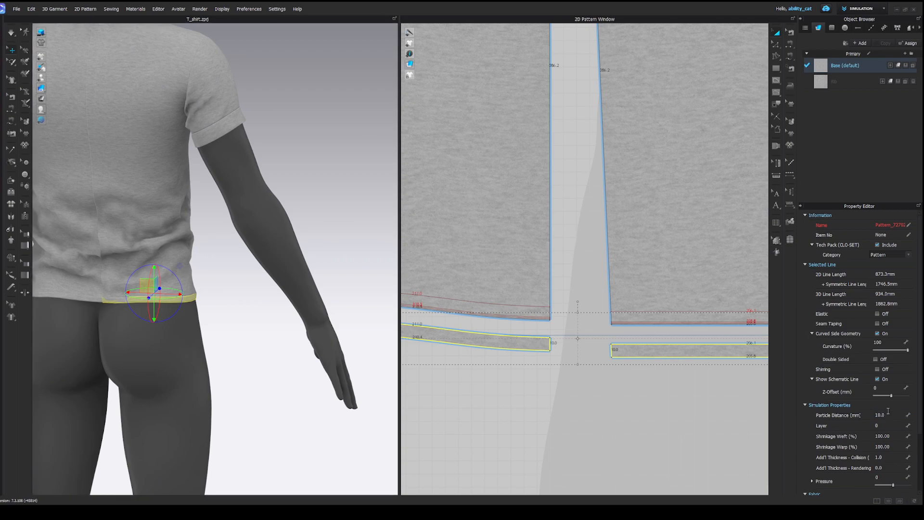
{"action": "scroll", "coordinate": [618, 387], "scroll_direction": "down", "scroll_amount": 5}
{"action": "middle_click_drag", "start_coordinate": [618, 387], "coordinate": [416, 352]}
{"action": "left_click", "coordinate": [571, 342]}
{"action": "scroll", "coordinate": [591, 375], "scroll_direction": "down", "scroll_amount": 3}
{"action": "middle_click_drag", "start_coordinate": [194, 299], "coordinate": [259, 295]}
{"action": "key", "text": "space"}
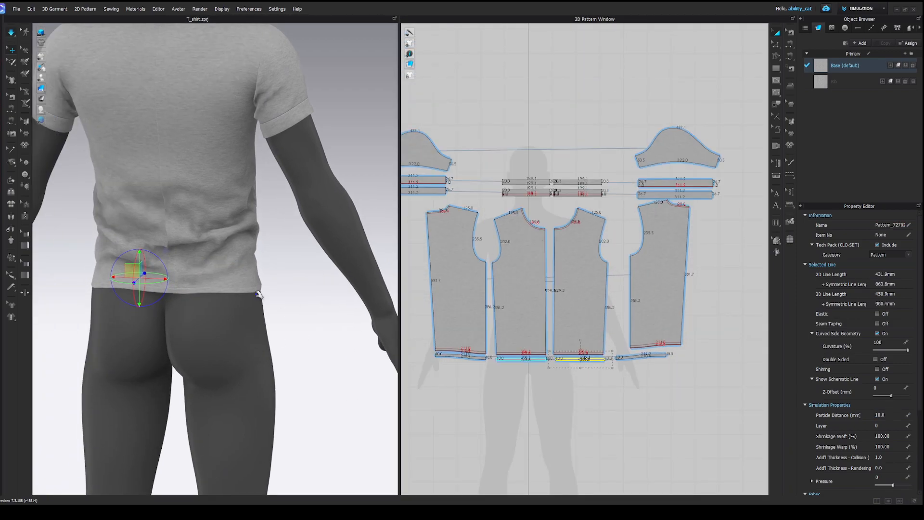
Hide the avatar and select all four hem strips below the front and back panels
{"action": "right_click_drag", "start_coordinate": [269, 297], "coordinate": [214, 296]}
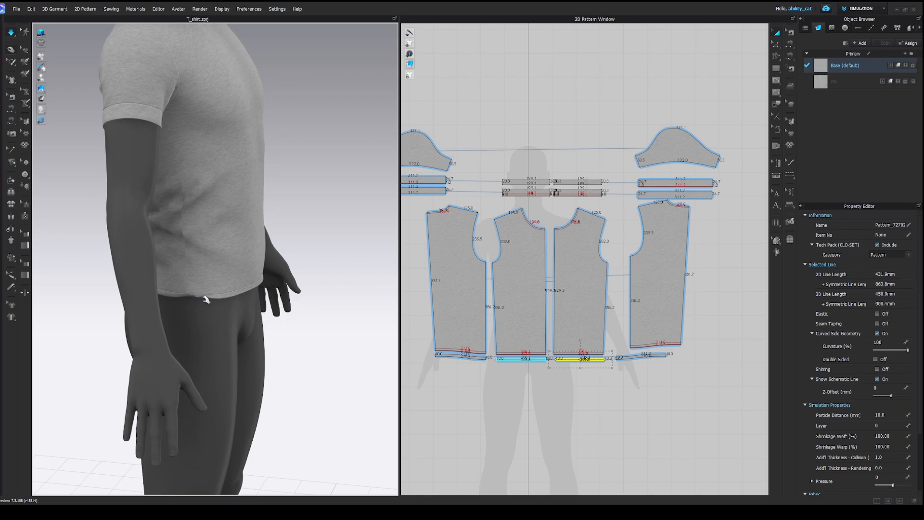
{"action": "left_click", "coordinate": [218, 314]}
{"action": "key", "text": "shift+a"}
{"action": "scroll", "coordinate": [219, 303], "scroll_direction": "up", "scroll_amount": 3}
{"action": "scroll", "coordinate": [474, 380], "scroll_direction": "up", "scroll_amount": 4}
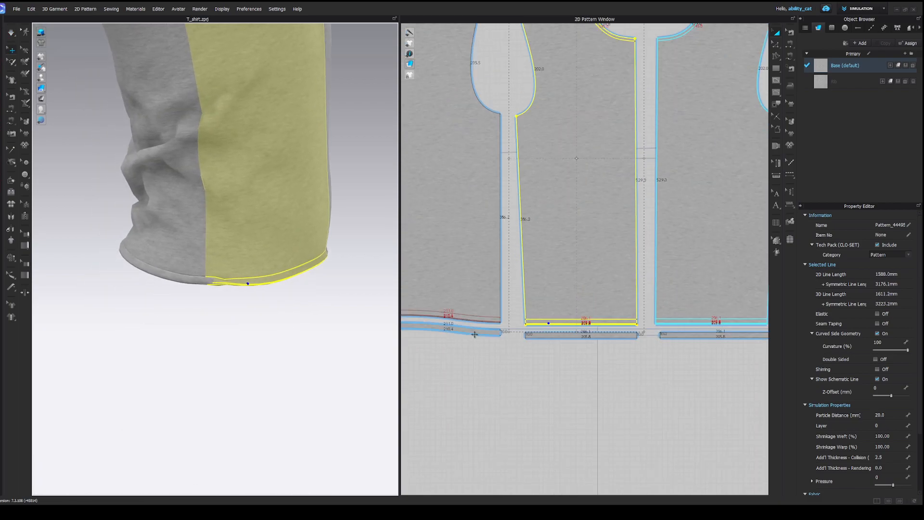
{"action": "left_click", "coordinate": [475, 331]}
{"action": "left_click", "coordinate": [578, 336], "text": "shift"}
{"action": "left_click", "coordinate": [693, 336], "text": "shift"}
{"action": "scroll", "coordinate": [706, 347], "scroll_direction": "down", "scroll_amount": 3}
{"action": "middle_click_drag", "start_coordinate": [706, 347], "coordinate": [594, 348]}
{"action": "scroll", "coordinate": [640, 340], "scroll_direction": "up", "scroll_amount": 2}
{"action": "left_click", "coordinate": [669, 336], "text": "shift"}
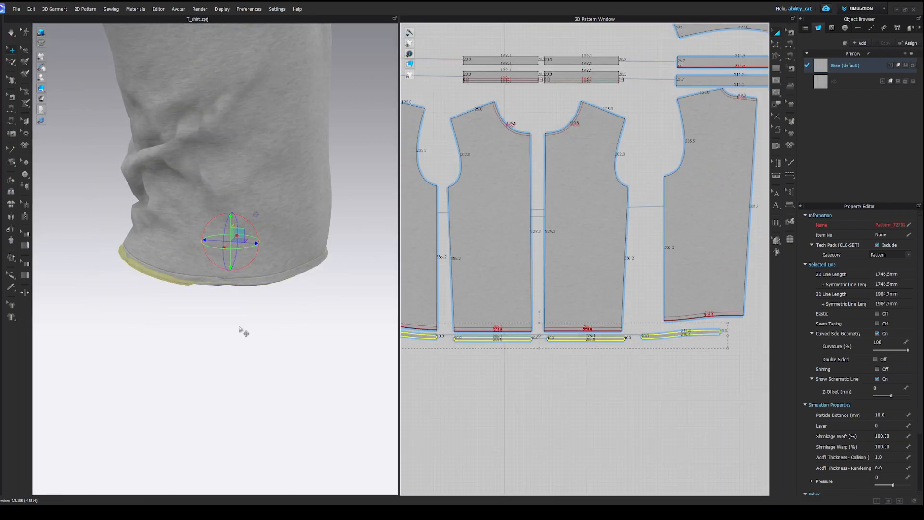
Simulate the hem strips without the avatar and check the inside of the bottom hem
{"action": "key", "text": "space"}
{"action": "right_click_drag", "start_coordinate": [261, 301], "coordinate": [333, 245]}
{"action": "scroll", "coordinate": [311, 260], "scroll_direction": "up", "scroll_amount": 3}
{"action": "key", "text": "space"}
{"action": "scroll", "coordinate": [487, 365], "scroll_direction": "up", "scroll_amount": 3}
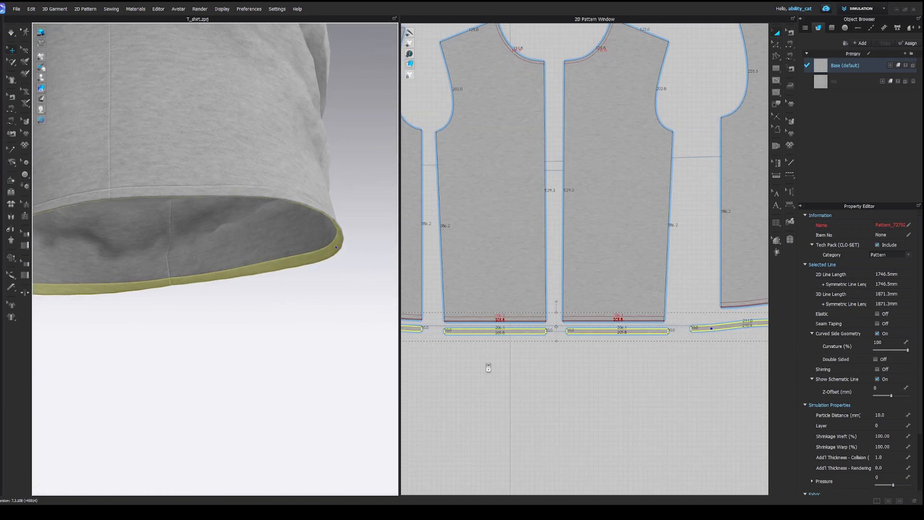
Edit the fold strength of the hem seam, simulate the garment and show the avatar again
{"action": "scroll", "coordinate": [488, 367], "scroll_direction": "down", "scroll_amount": 3}
{"action": "middle_click_drag", "start_coordinate": [488, 367], "coordinate": [559, 310]}
{"action": "key", "text": "b"}
{"action": "scroll", "coordinate": [539, 286], "scroll_direction": "up", "scroll_amount": 4}
{"action": "left_click", "coordinate": [542, 287]}
{"action": "left_click", "coordinate": [884, 245]}
{"action": "key", "text": "space"}
{"action": "right_click_drag", "start_coordinate": [335, 257], "coordinate": [301, 294]}
{"action": "key", "text": "shift+a"}
{"action": "scroll", "coordinate": [316, 291], "scroll_direction": "down", "scroll_amount": 5}
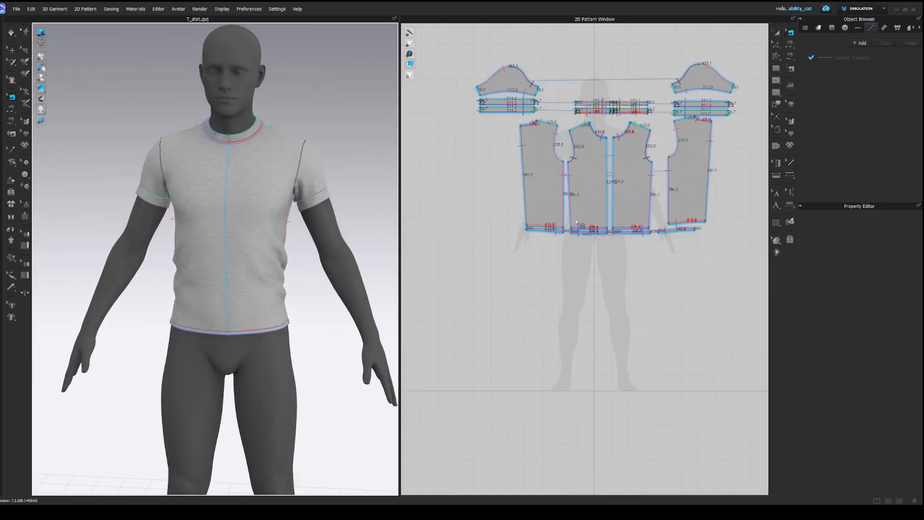
Merge the two front halves along the center front seam and the two back halves along the center back seam
{"action": "scroll", "coordinate": [560, 233], "scroll_direction": "up", "scroll_amount": 3}
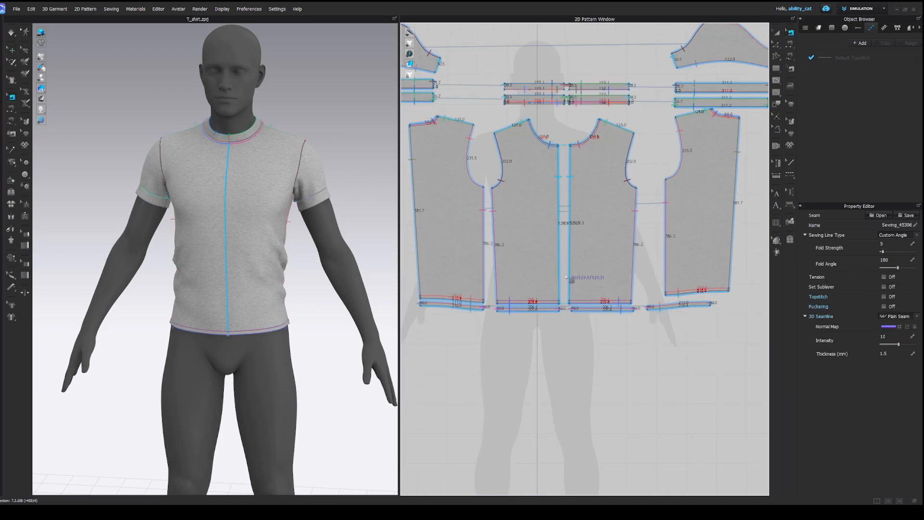
{"action": "scroll", "coordinate": [566, 264], "scroll_direction": "down", "scroll_amount": 2}
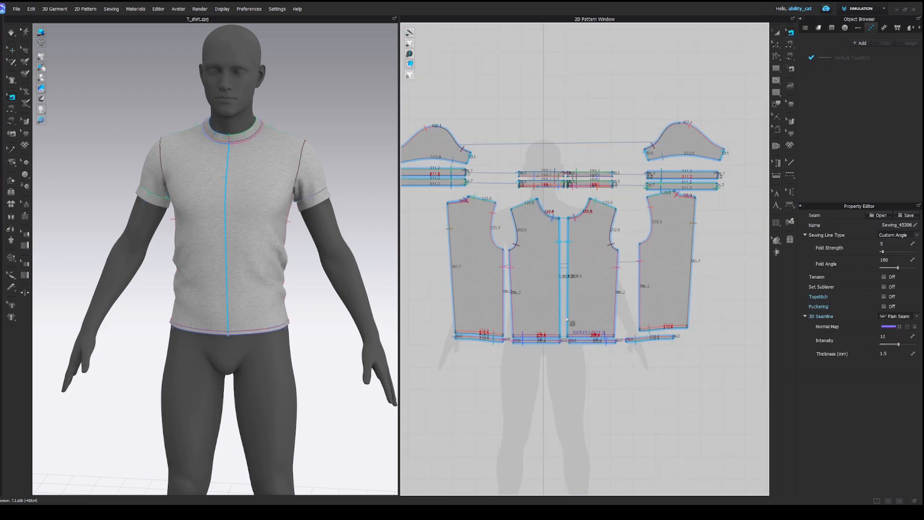
{"action": "left_click", "coordinate": [579, 292]}
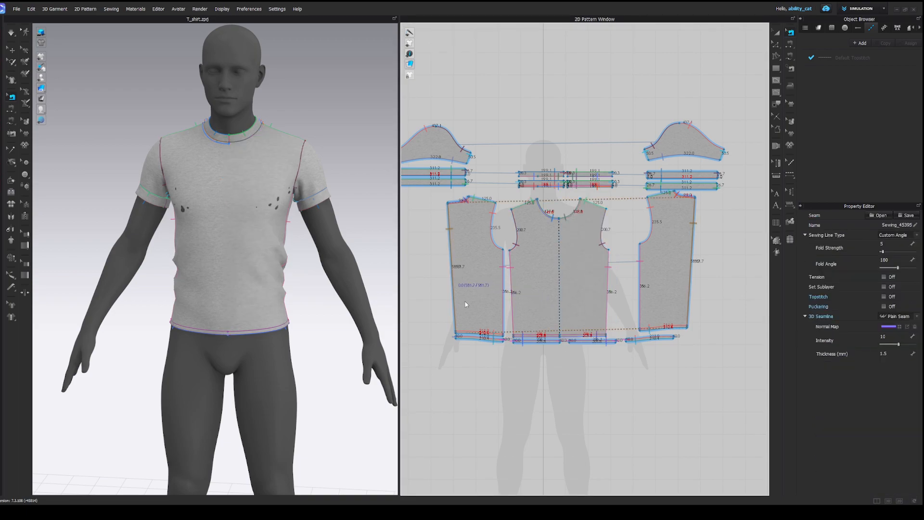
{"action": "left_click", "coordinate": [466, 303]}
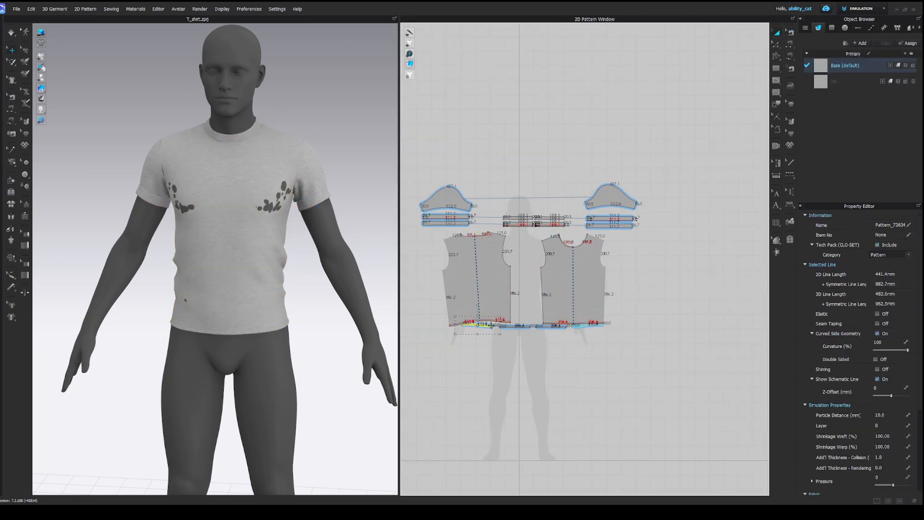
Select the four hem strips and move them farther below the body panels
{"action": "left_click", "coordinate": [583, 353]}
{"action": "scroll", "coordinate": [584, 352], "scroll_direction": "up", "scroll_amount": 5}
{"action": "left_click", "coordinate": [568, 258]}
{"action": "left_click", "coordinate": [505, 259], "text": "shift"}
{"action": "scroll", "coordinate": [510, 308], "scroll_direction": "down", "scroll_amount": 3}
{"action": "middle_click_drag", "start_coordinate": [510, 308], "coordinate": [628, 290]}
{"action": "left_click", "coordinate": [550, 263], "text": "shift"}
{"action": "left_click_drag", "start_coordinate": [505, 264], "coordinate": [505, 300]}
Rotate the merged back panel until its center line stands vertical, then clear the selection
{"action": "left_click", "coordinate": [538, 202]}
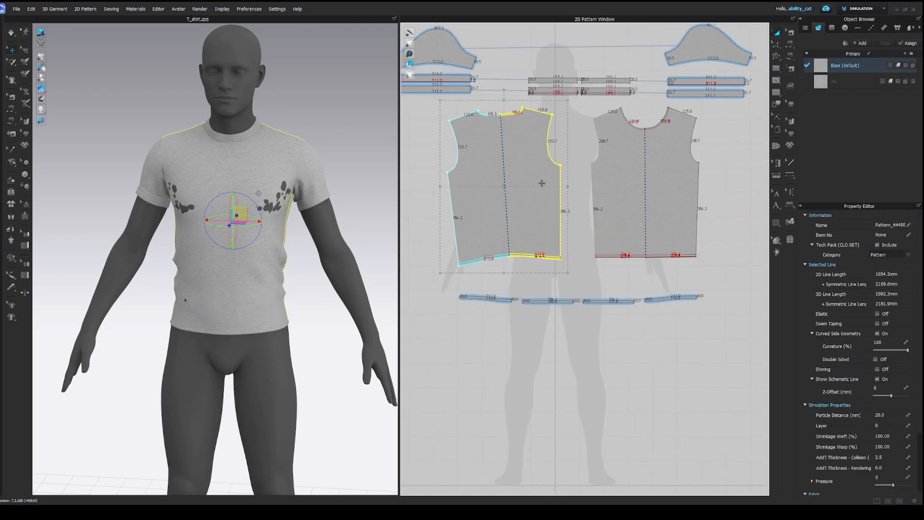
{"action": "left_click_drag", "start_coordinate": [504, 89], "coordinate": [513, 91]}
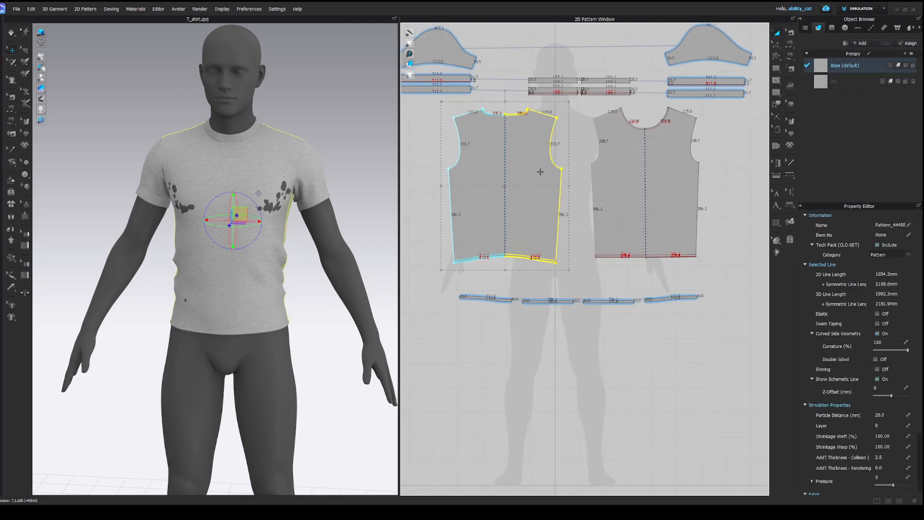
{"action": "left_click_drag", "start_coordinate": [544, 179], "coordinate": [545, 179]}
{"action": "left_click", "coordinate": [638, 206]}
{"action": "left_click", "coordinate": [611, 276]}
{"action": "scroll", "coordinate": [605, 228], "scroll_direction": "down", "scroll_amount": 2}
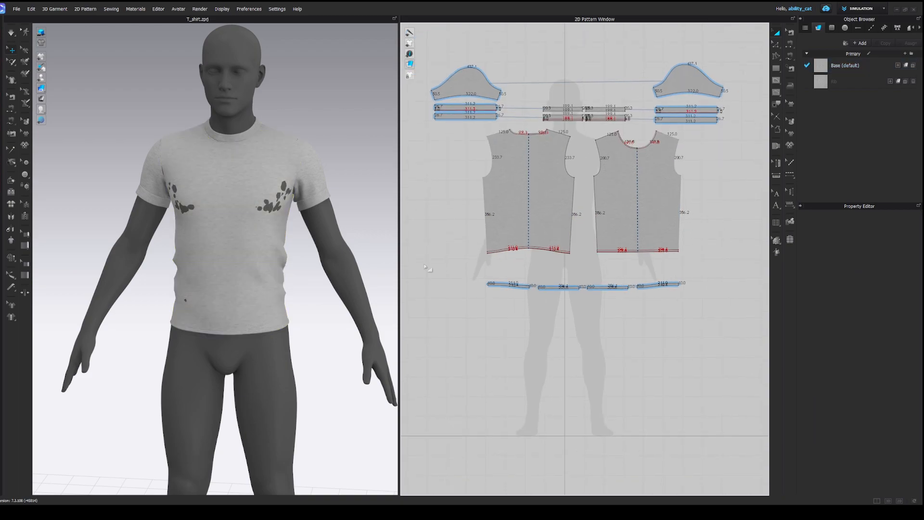
Simulate the shirt with the merged panels and pull the fabric at the hem to settle it
{"action": "scroll", "coordinate": [315, 307], "scroll_direction": "up", "scroll_amount": 3}
{"action": "key", "text": "space"}
{"action": "right_click_drag", "start_coordinate": [203, 320], "coordinate": [375, 308]}
{"action": "left_click_drag", "start_coordinate": [204, 299], "coordinate": [116, 343]}
{"action": "right_click_drag", "start_coordinate": [225, 262], "coordinate": [109, 255]}
{"action": "scroll", "coordinate": [295, 248], "scroll_direction": "down", "scroll_amount": 2}
{"action": "right_click_drag", "start_coordinate": [295, 247], "coordinate": [255, 253]}
{"action": "middle_click_drag", "start_coordinate": [282, 258], "coordinate": [309, 238]}
{"action": "key", "text": "space"}
{"action": "scroll", "coordinate": [546, 290], "scroll_direction": "up", "scroll_amount": 3}
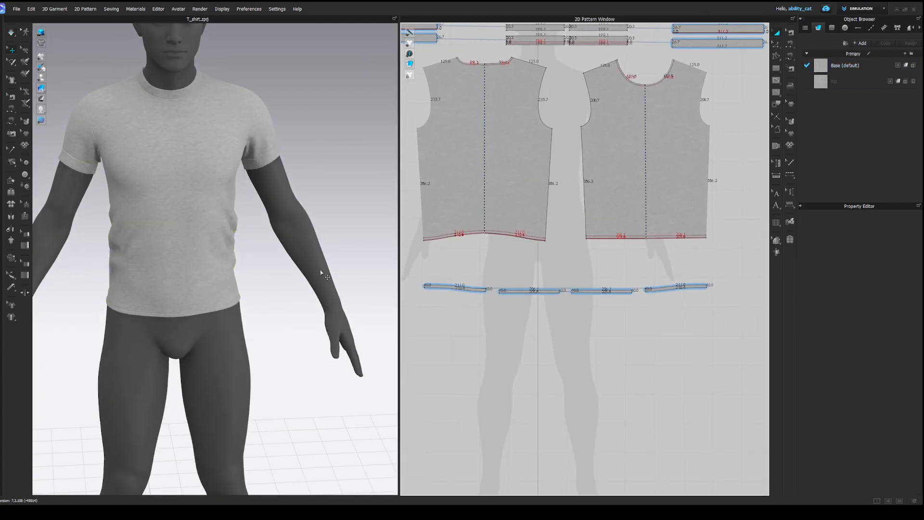
Examine the back panel's neckline closely and select the point on its edge beside the center line
{"action": "scroll", "coordinate": [252, 283], "scroll_direction": "down", "scroll_amount": 2}
{"action": "middle_click_drag", "start_coordinate": [527, 220], "coordinate": [547, 274]}
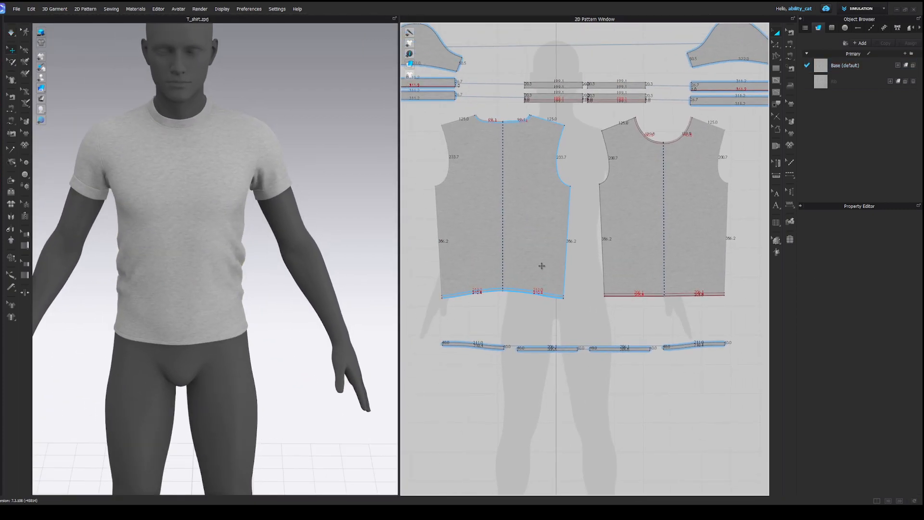
{"action": "scroll", "coordinate": [543, 263], "scroll_direction": "down", "scroll_amount": 3}
{"action": "middle_click_drag", "start_coordinate": [550, 235], "coordinate": [553, 262]}
{"action": "left_click_drag", "start_coordinate": [524, 160], "coordinate": [622, 189]}
{"action": "left_click", "coordinate": [534, 165]}
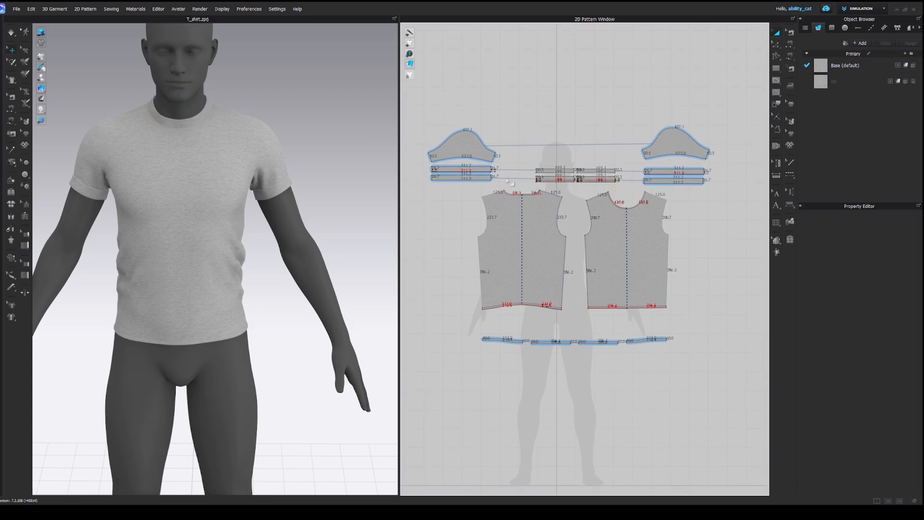
{"action": "left_click", "coordinate": [494, 256]}
{"action": "scroll", "coordinate": [530, 212], "scroll_direction": "up", "scroll_amount": 6}
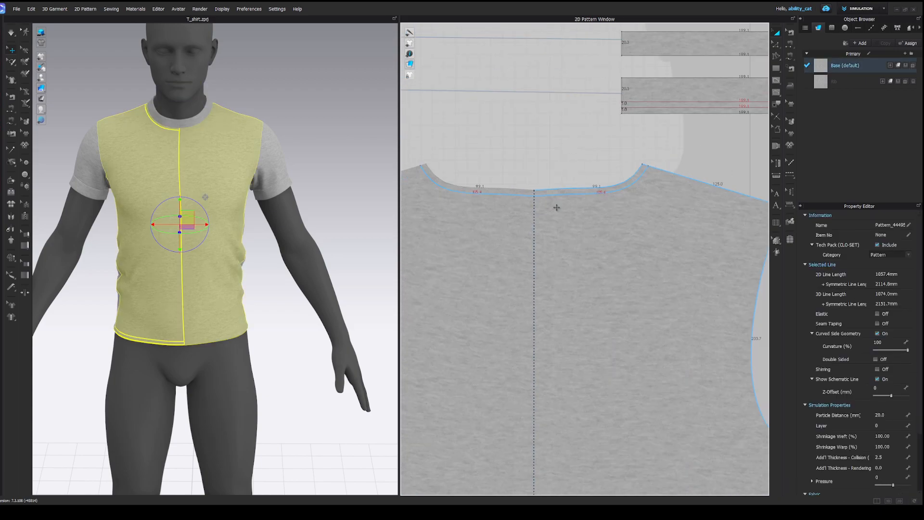
{"action": "scroll", "coordinate": [518, 232], "scroll_direction": "up", "scroll_amount": 3}
{"action": "left_click", "coordinate": [530, 217]}
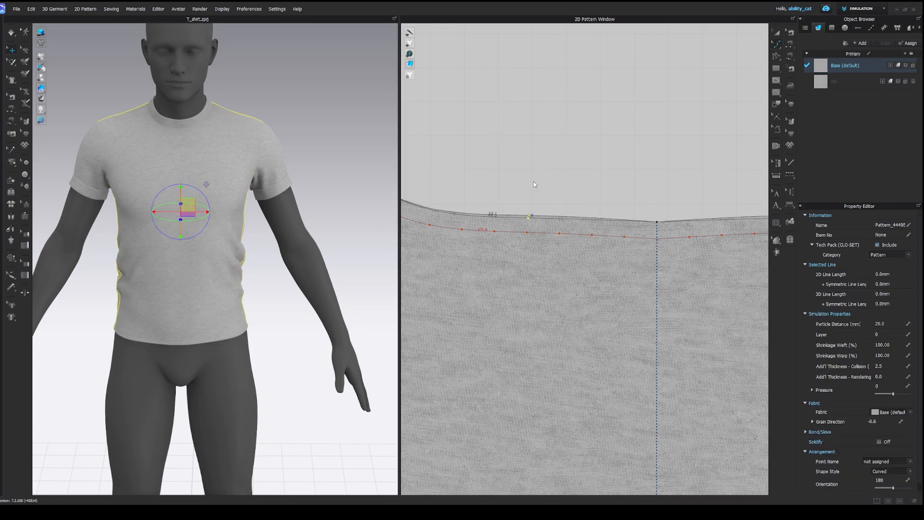
{"action": "scroll", "coordinate": [538, 184], "scroll_direction": "down", "scroll_amount": 10}
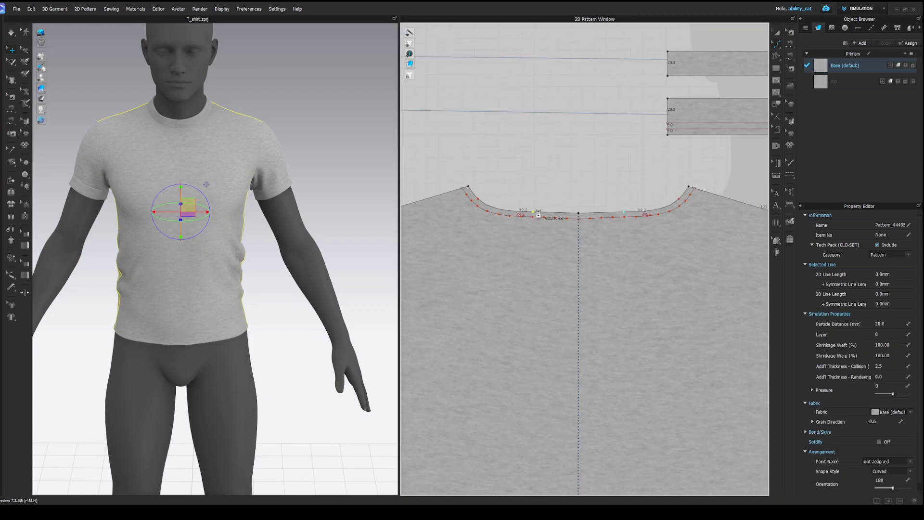
{"action": "scroll", "coordinate": [549, 264], "scroll_direction": "down", "scroll_amount": 4}
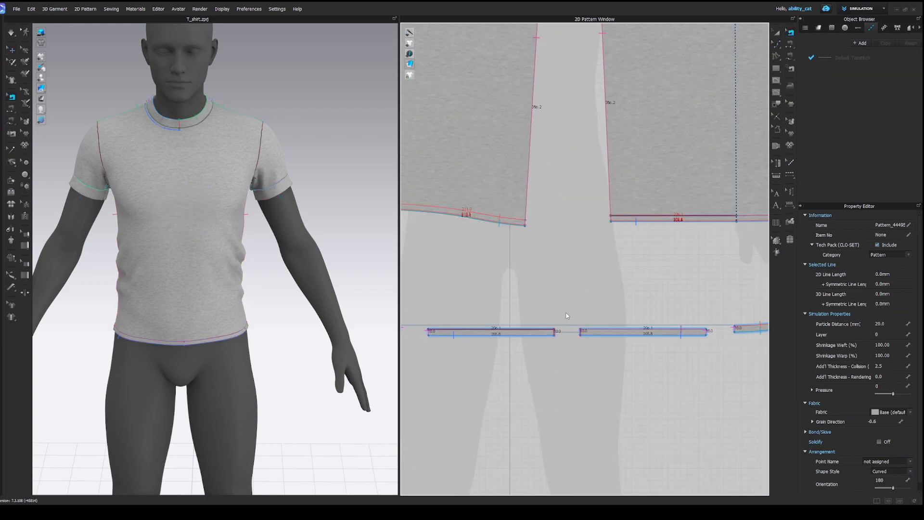
Merge the four hem strips into one continuous strip along the seams at their short ends
{"action": "scroll", "coordinate": [567, 316], "scroll_direction": "up", "scroll_amount": 5}
{"action": "left_click", "coordinate": [540, 320]}
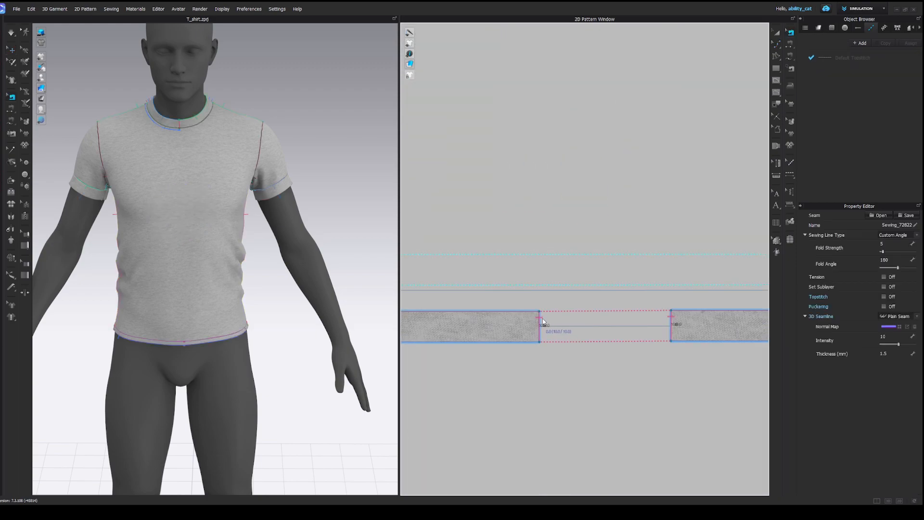
{"action": "left_click", "coordinate": [562, 350]}
{"action": "scroll", "coordinate": [554, 357], "scroll_direction": "down", "scroll_amount": 8}
{"action": "scroll", "coordinate": [507, 354], "scroll_direction": "up", "scroll_amount": 5}
{"action": "right_click", "coordinate": [488, 324]}
{"action": "left_click", "coordinate": [572, 329]}
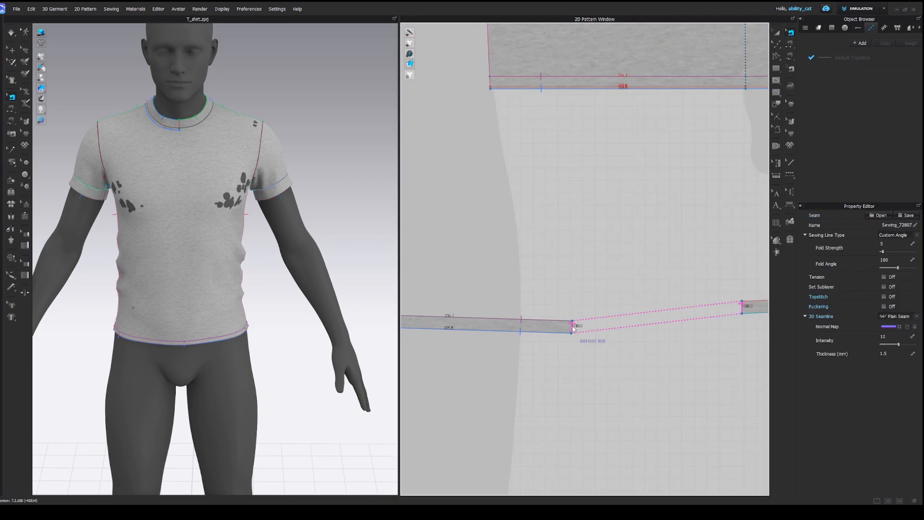
{"action": "left_click", "coordinate": [553, 351]}
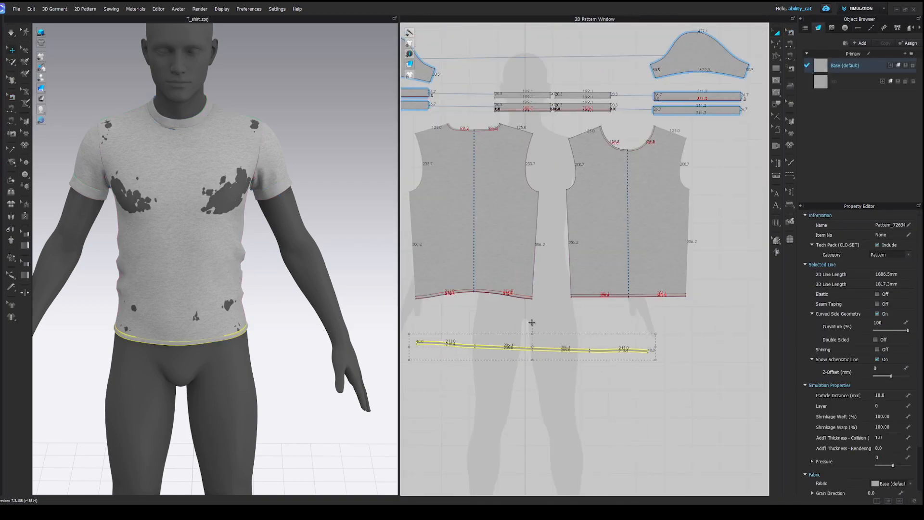
Rotate the merged hem strip level and simulate the shirt
{"action": "left_click_drag", "start_coordinate": [532, 323], "coordinate": [531, 322]}
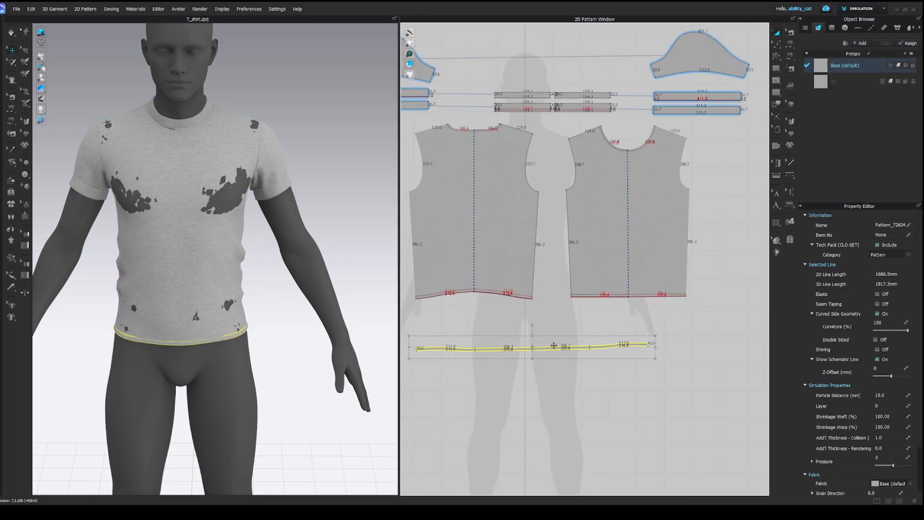
{"action": "scroll", "coordinate": [534, 329], "scroll_direction": "up", "scroll_amount": 3}
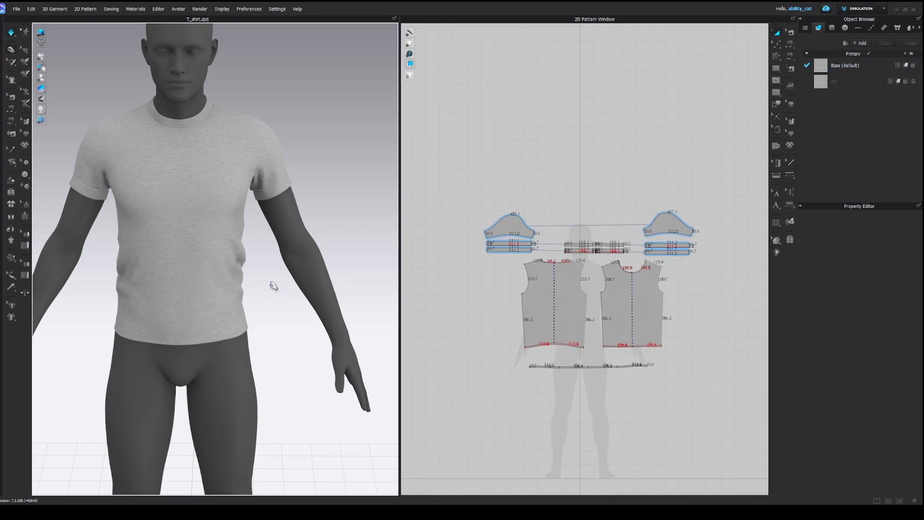
{"action": "right_click_drag", "start_coordinate": [273, 286], "coordinate": [278, 289]}
{"action": "key", "text": "space"}
Set the particle distance of the front and back panels to 10 mm and simulate the shirt
{"action": "left_click", "coordinate": [621, 303]}
{"action": "left_click", "coordinate": [887, 415]}
{"action": "key", "text": "Return"}
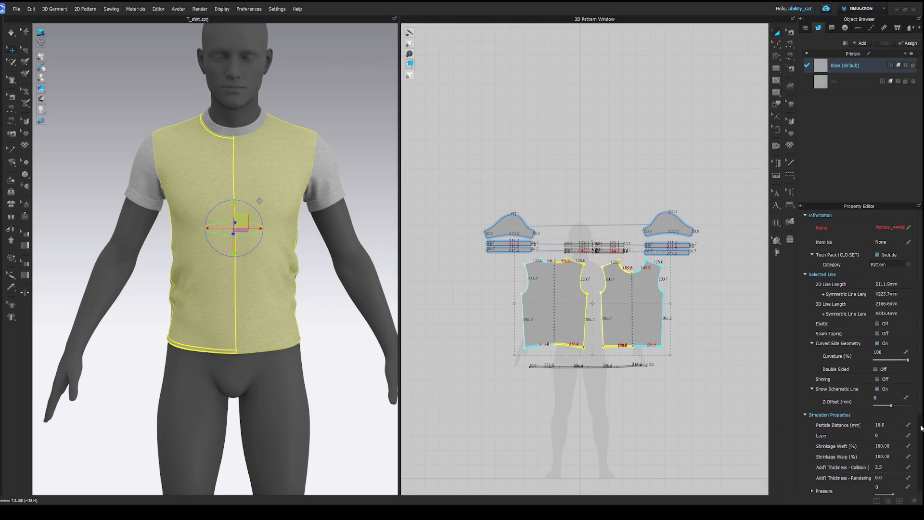
{"action": "right_click_drag", "start_coordinate": [342, 302], "coordinate": [181, 265]}
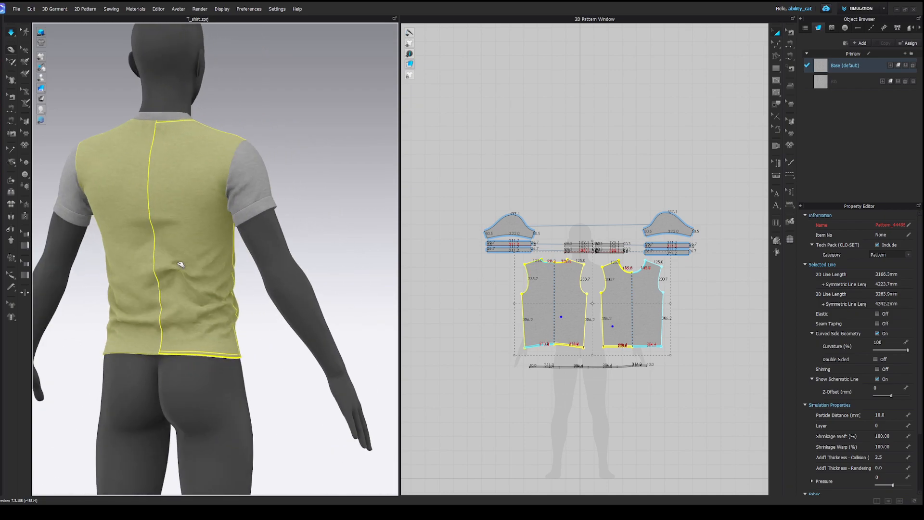
{"action": "key", "text": "space"}
Set the back panel's Shrinkage Warp to 98% and simulate, pulling the hem and front to settle them
{"action": "left_click", "coordinate": [597, 395]}
{"action": "left_click", "coordinate": [573, 305]}
{"action": "left_click", "coordinate": [894, 448]}
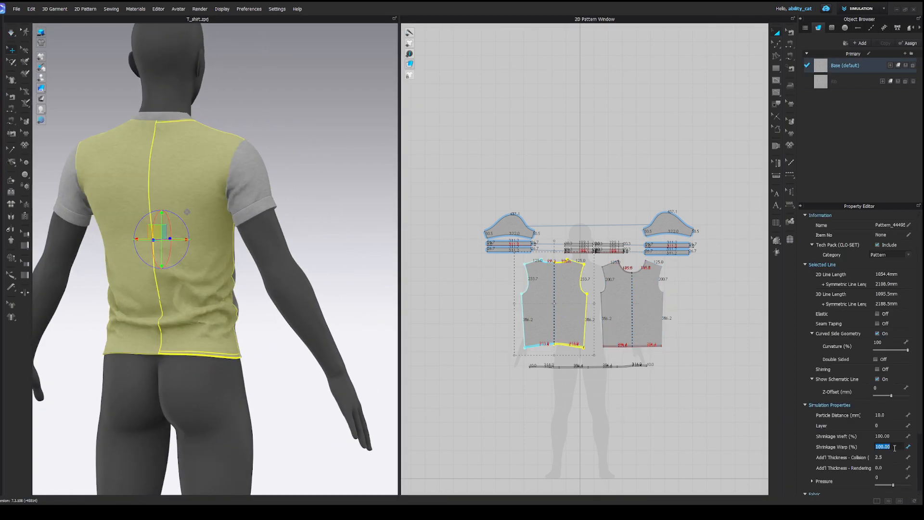
{"action": "key", "text": "space"}
{"action": "right_click_drag", "start_coordinate": [184, 305], "coordinate": [149, 273]}
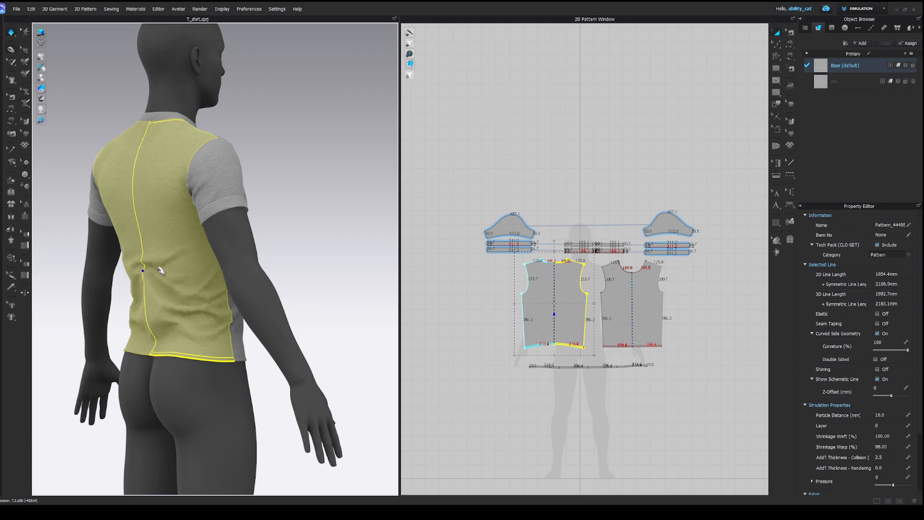
{"action": "left_click_drag", "start_coordinate": [234, 350], "coordinate": [238, 351]}
{"action": "right_click_drag", "start_coordinate": [236, 344], "coordinate": [149, 332]}
{"action": "left_click_drag", "start_coordinate": [299, 324], "coordinate": [353, 334]}
{"action": "key", "text": "space"}
Select the front and back panels and set their Shrinkage Weft to 103%
{"action": "left_click", "coordinate": [541, 308]}
{"action": "left_click_drag", "start_coordinate": [503, 354], "coordinate": [653, 304]}
{"action": "left_click", "coordinate": [607, 387]}
{"action": "left_click", "coordinate": [573, 308]}
{"action": "left_click", "coordinate": [620, 309], "text": "shift"}
{"action": "left_click", "coordinate": [889, 435]}
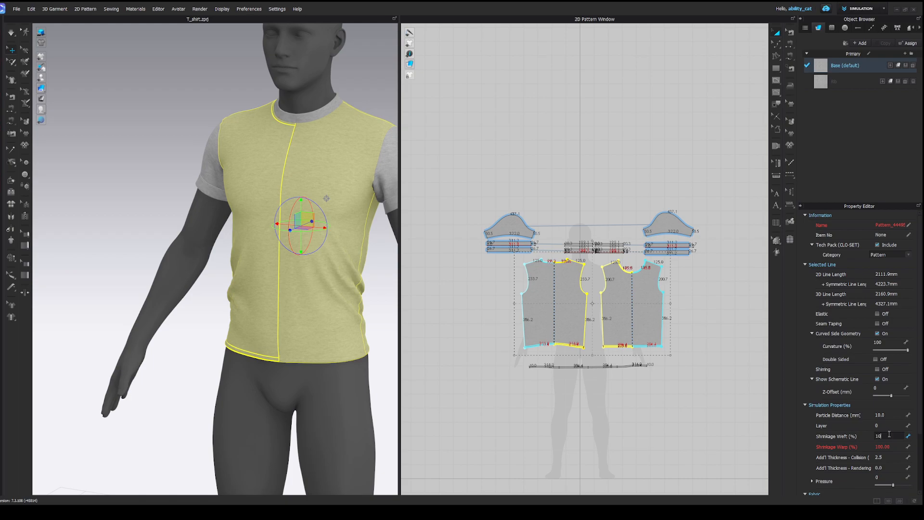
{"action": "key", "text": "Return"}
{"action": "key", "text": "space"}
{"action": "right_click_drag", "start_coordinate": [268, 270], "coordinate": [455, 329]}
{"action": "left_click", "coordinate": [893, 436]}
{"action": "type", "text": "103"}
{"action": "key", "text": "Return"}
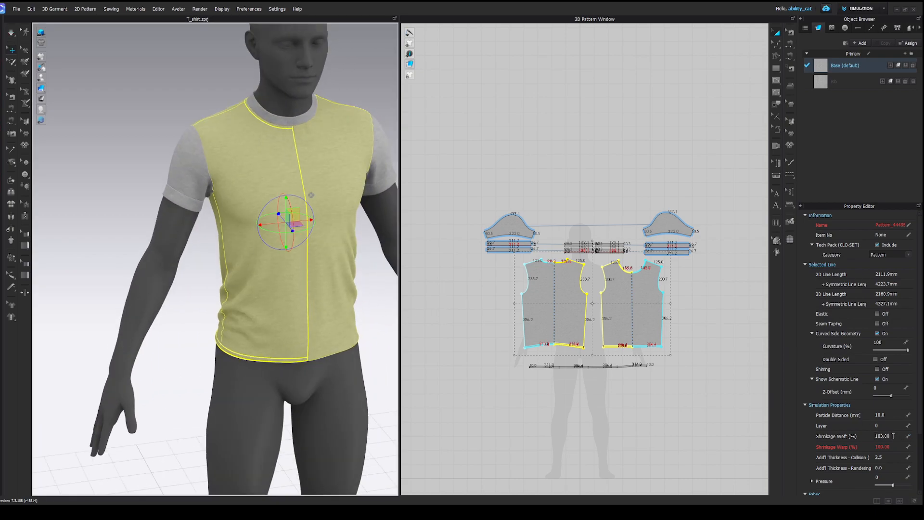
Simulate the wider body, pulling the fabric to settle it, and display the garment's strain map
{"action": "right_click_drag", "start_coordinate": [283, 256], "coordinate": [305, 277]}
{"action": "left_click_drag", "start_coordinate": [279, 226], "coordinate": [251, 214]}
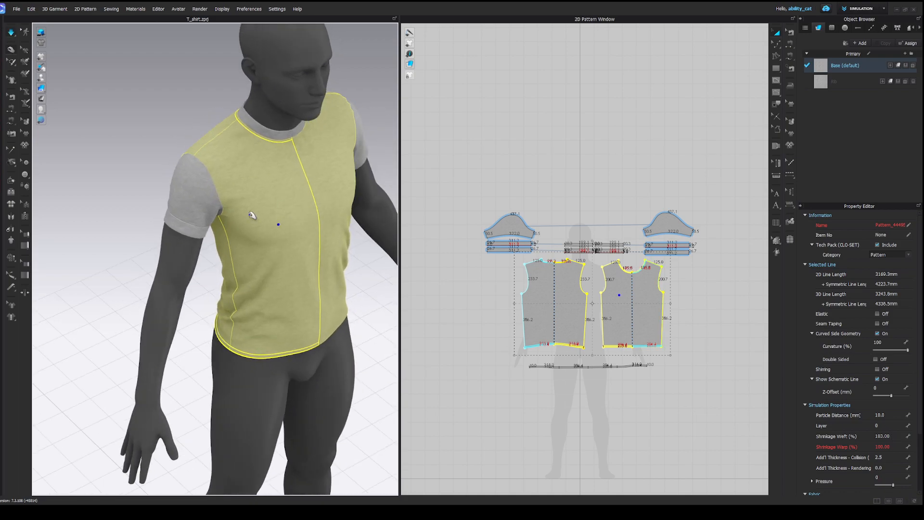
{"action": "left_click", "coordinate": [63, 98]}
{"action": "right_click_drag", "start_coordinate": [272, 169], "coordinate": [226, 226]}
{"action": "left_click_drag", "start_coordinate": [320, 245], "coordinate": [328, 251]}
Select both sleeves with their sleeve bands and open their Shrinkage Weft for editing
{"action": "left_click", "coordinate": [552, 178]}
{"action": "scroll", "coordinate": [503, 240], "scroll_direction": "up", "scroll_amount": 5}
{"action": "left_click_drag", "start_coordinate": [436, 165], "coordinate": [574, 275]}
{"action": "scroll", "coordinate": [577, 262], "scroll_direction": "down", "scroll_amount": 4}
{"action": "middle_click_drag", "start_coordinate": [616, 281], "coordinate": [558, 251]}
{"action": "scroll", "coordinate": [563, 229], "scroll_direction": "up", "scroll_amount": 5}
{"action": "scroll", "coordinate": [595, 290], "scroll_direction": "down", "scroll_amount": 4}
{"action": "middle_click_drag", "start_coordinate": [610, 291], "coordinate": [622, 302]}
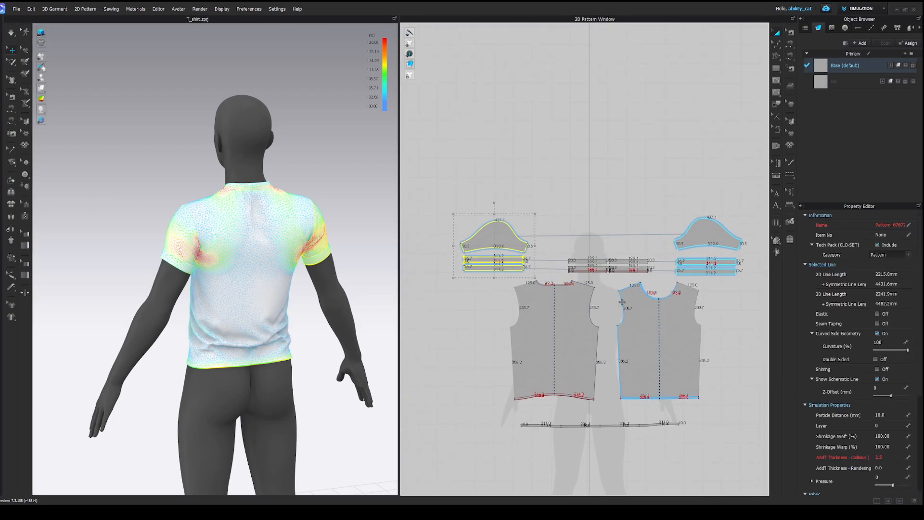
{"action": "left_click", "coordinate": [893, 435]}
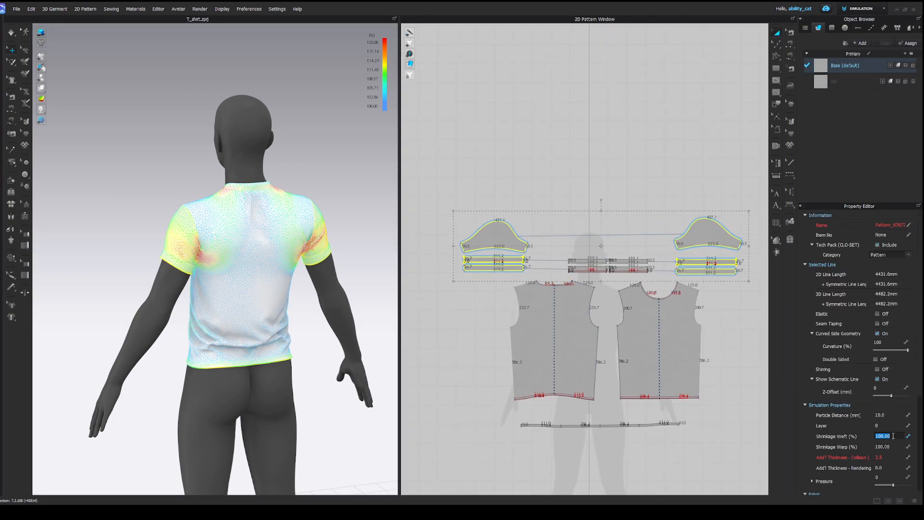
Simulate the shirt, toggle the avatar off and on, and switch the garment from strain map to textured display
{"action": "key", "text": "space"}
{"action": "right_click_drag", "start_coordinate": [215, 246], "coordinate": [224, 272]}
{"action": "key", "text": "shift+a"}
{"action": "key", "text": "shift+a"}
{"action": "left_click", "coordinate": [43, 99]}
Pull the back and side fabric during simulation to smooth the folds, and finish with the shirt settled in front view
{"action": "left_click", "coordinate": [258, 276]}
{"action": "left_click_drag", "start_coordinate": [210, 262], "coordinate": [217, 271]}
{"action": "right_click_drag", "start_coordinate": [217, 270], "coordinate": [250, 277]}
{"action": "left_click_drag", "start_coordinate": [302, 289], "coordinate": [305, 302]}
{"action": "right_click_drag", "start_coordinate": [324, 280], "coordinate": [163, 276]}
{"action": "left_click", "coordinate": [241, 279]}
{"action": "left_click_drag", "start_coordinate": [253, 279], "coordinate": [260, 293]}
{"action": "left_click_drag", "start_coordinate": [330, 266], "coordinate": [305, 290]}
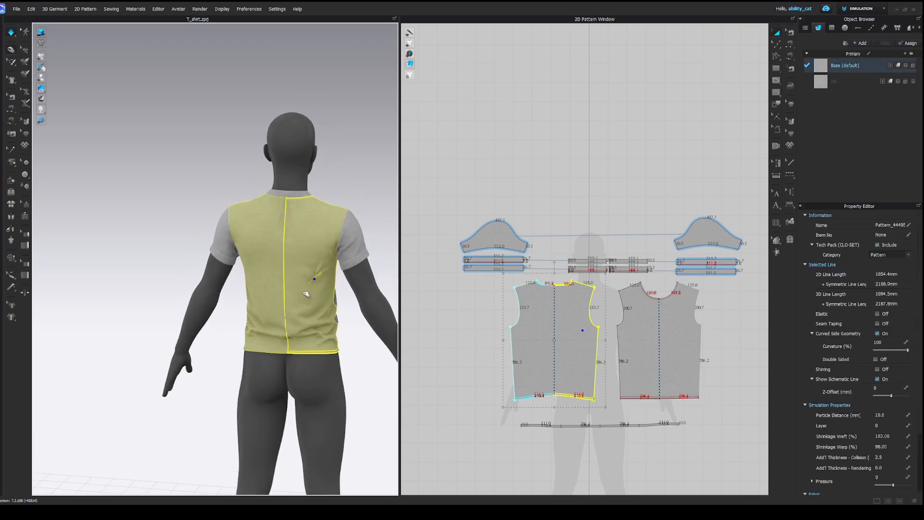
{"action": "left_click", "coordinate": [355, 260]}
{"action": "scroll", "coordinate": [355, 261], "scroll_direction": "up", "scroll_amount": 2}
{"action": "right_click_drag", "start_coordinate": [355, 261], "coordinate": [313, 256]}
{"action": "right_click_drag", "start_coordinate": [260, 270], "coordinate": [322, 284]}
{"action": "left_click", "coordinate": [362, 250]}
{"action": "left_click", "coordinate": [391, 220]}
{"action": "key", "text": "space"}
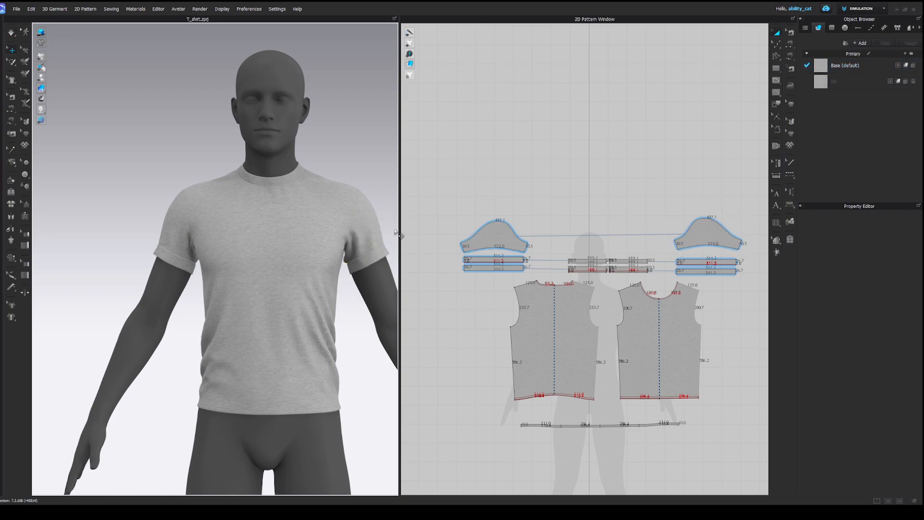
Select the sleeve's lower edge and scale it wider to about 347.7 mm
{"action": "scroll", "coordinate": [488, 258], "scroll_direction": "up", "scroll_amount": 6}
{"action": "left_click", "coordinate": [499, 229]}
{"action": "scroll", "coordinate": [676, 256], "scroll_direction": "down", "scroll_amount": 7}
{"action": "middle_click_drag", "start_coordinate": [746, 240], "coordinate": [641, 245]}
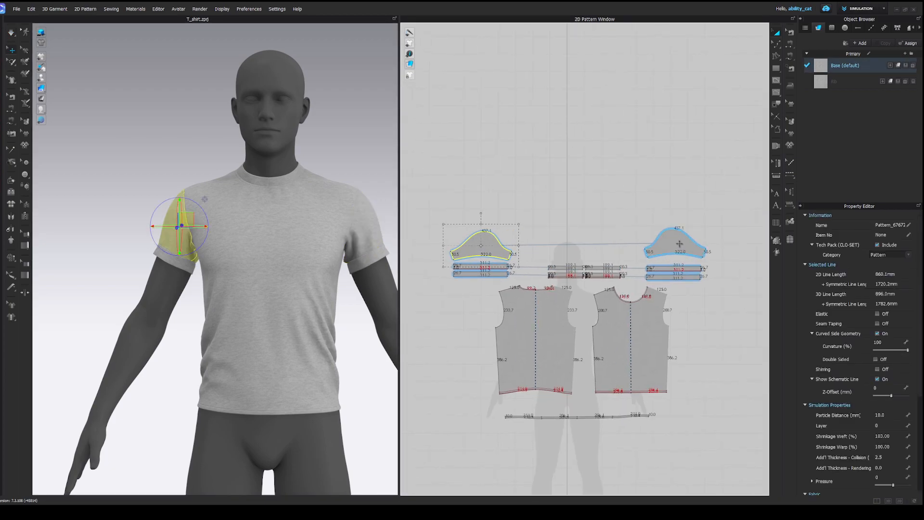
{"action": "left_click", "coordinate": [679, 244], "text": "shift"}
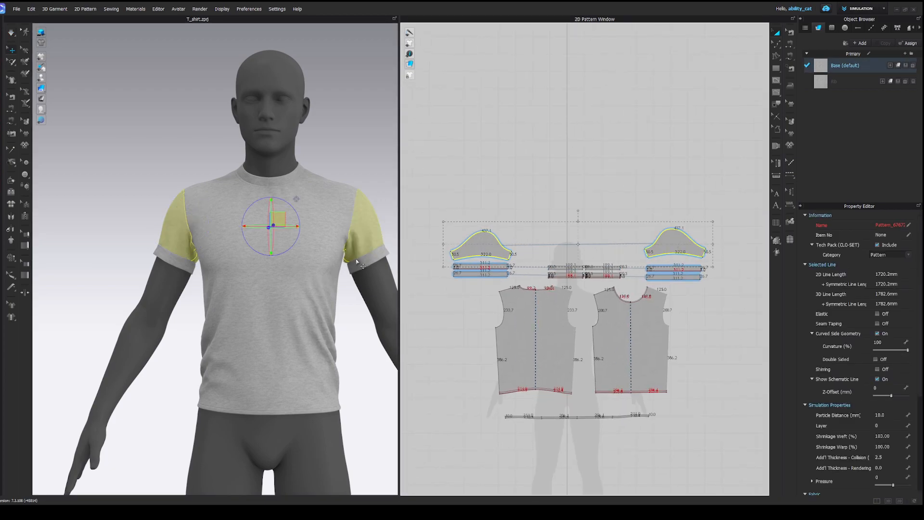
{"action": "left_click", "coordinate": [369, 266]}
{"action": "scroll", "coordinate": [487, 263], "scroll_direction": "up", "scroll_amount": 3}
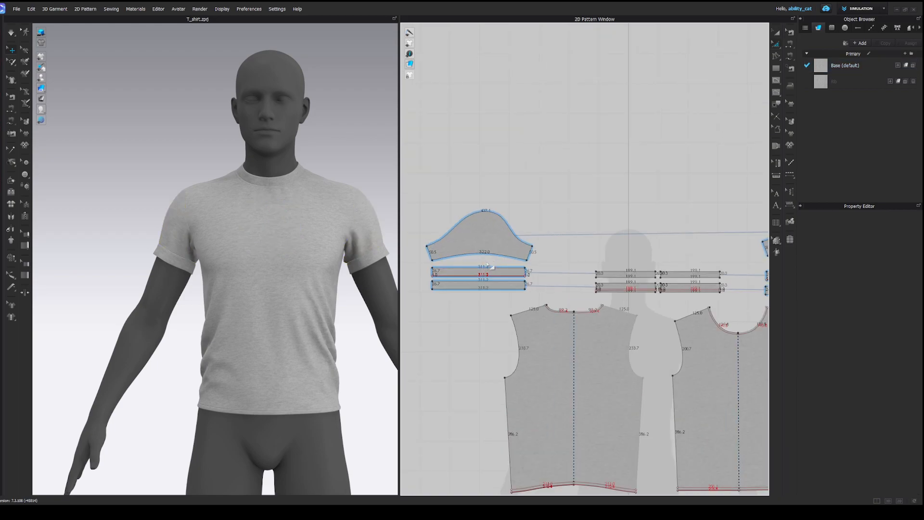
{"action": "left_click", "coordinate": [486, 259]}
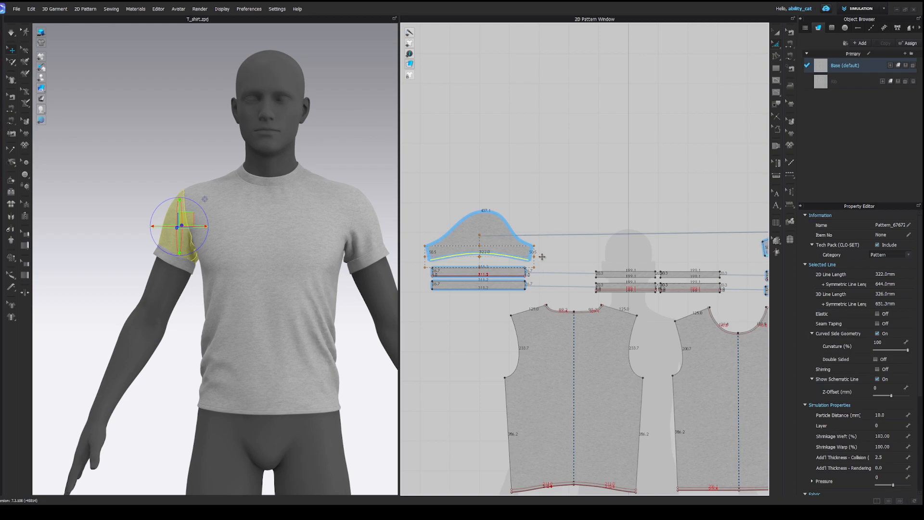
{"action": "left_click_drag", "start_coordinate": [534, 267], "coordinate": [545, 274]}
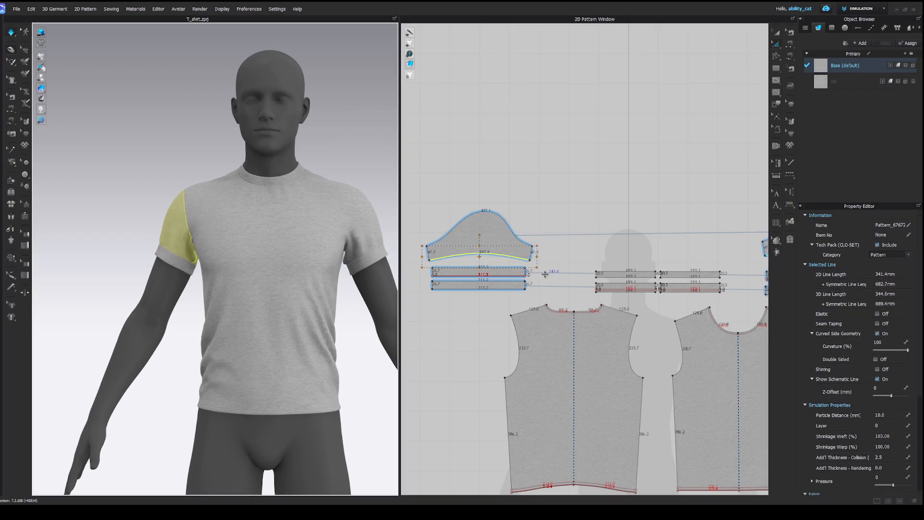
{"action": "scroll", "coordinate": [535, 263], "scroll_direction": "up", "scroll_amount": 3}
{"action": "left_click_drag", "start_coordinate": [533, 251], "coordinate": [535, 251]}
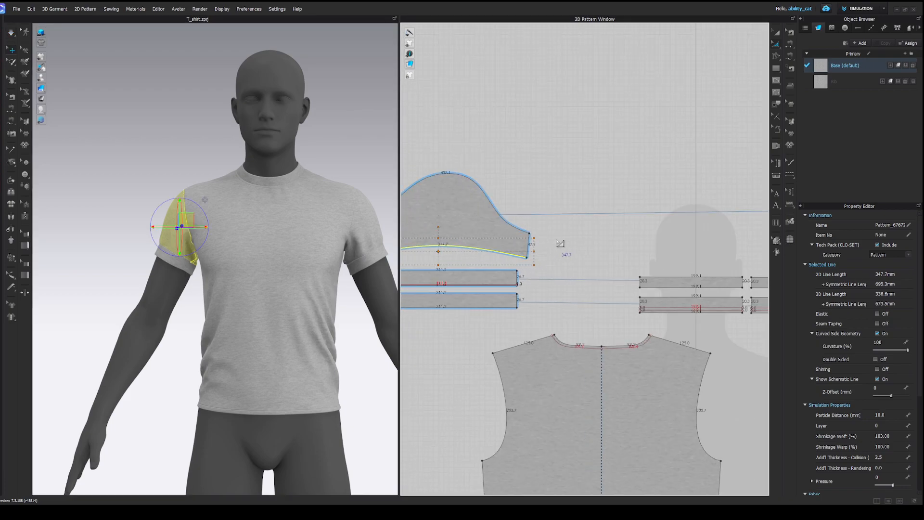
Simulate the widened sleeve and pull its fabric near the armhole to settle it
{"action": "right_click_drag", "start_coordinate": [372, 272], "coordinate": [360, 272]}
{"action": "left_click_drag", "start_coordinate": [357, 265], "coordinate": [365, 270]}
{"action": "right_click_drag", "start_coordinate": [371, 245], "coordinate": [372, 241]}
{"action": "key", "text": "space"}
Scale the whole sleeve panel narrower from both sides to a 2D outline length of about 842 mm
{"action": "middle_click_drag", "start_coordinate": [549, 218], "coordinate": [607, 232]}
{"action": "scroll", "coordinate": [615, 234], "scroll_direction": "down", "scroll_amount": 2}
{"action": "key", "text": "a"}
{"action": "left_click", "coordinate": [581, 249]}
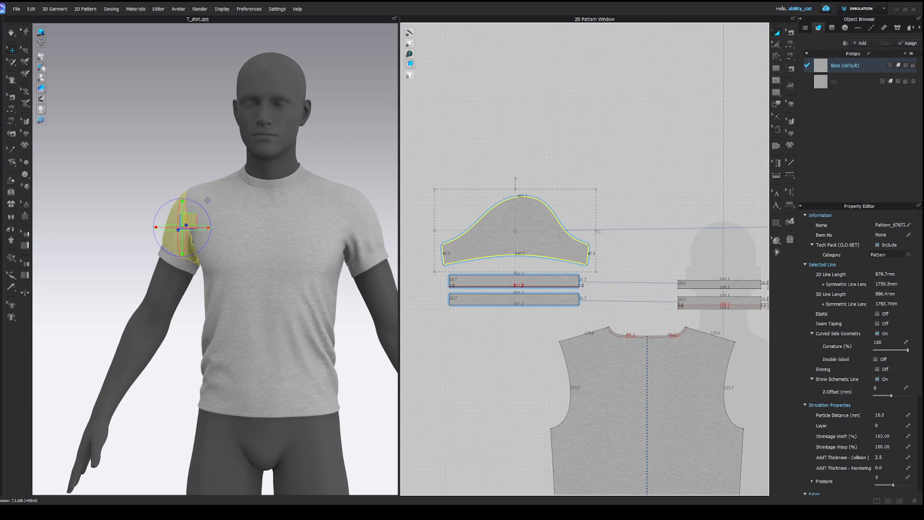
{"action": "left_click_drag", "start_coordinate": [588, 231], "coordinate": [588, 231]}
{"action": "left_click_drag", "start_coordinate": [532, 239], "coordinate": [543, 240]}
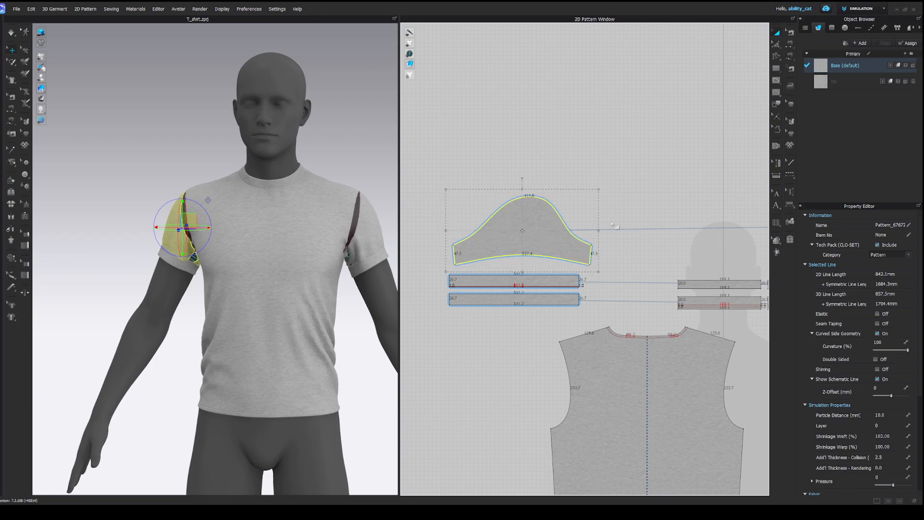
Run the simulation on the narrowed sleeves and pull the sleeve fabric into place
{"action": "key", "text": "space"}
{"action": "mouse_move", "coordinate": [370, 261]}
{"action": "right_mouse_down"}
{"action": "mouse_move", "coordinate": [380, 244]}
{"action": "mouse_move", "coordinate": [356, 255]}
{"action": "right_mouse_up"}
{"action": "left_click_drag", "start_coordinate": [356, 255], "coordinate": [365, 250]}
{"action": "left_click", "coordinate": [380, 217]}
{"action": "key", "text": "space"}
Check the sleeve cap's seam and raise the cap's upper curve points slightly
{"action": "key", "text": "b"}
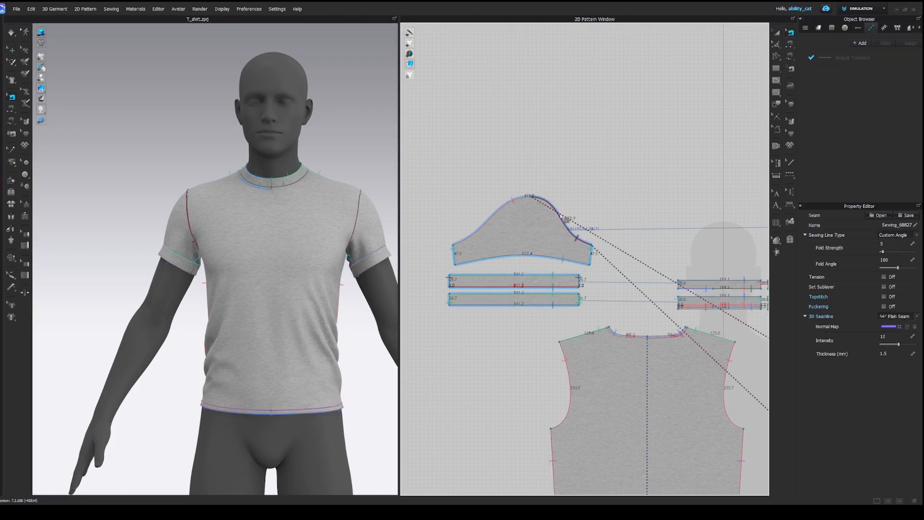
{"action": "key", "text": "a"}
{"action": "middle_click_drag", "start_coordinate": [568, 205], "coordinate": [572, 222]}
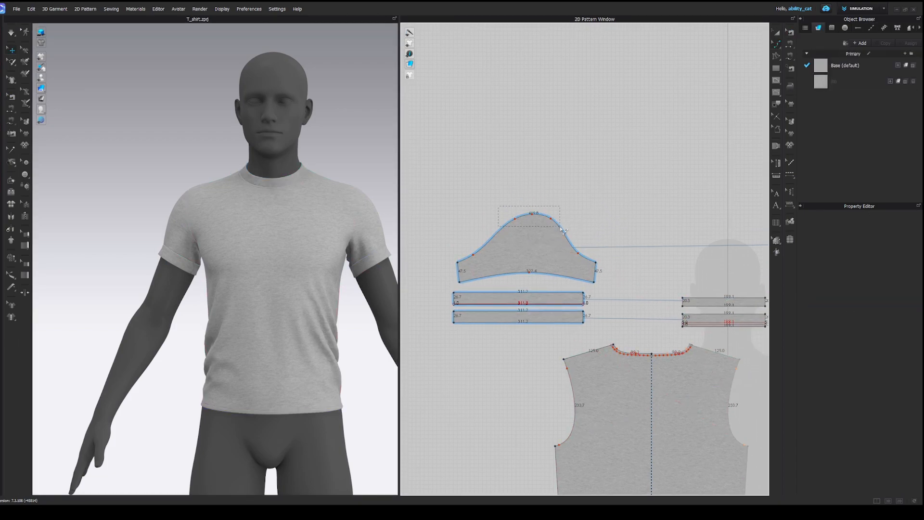
{"action": "left_click", "coordinate": [527, 217]}
{"action": "scroll", "coordinate": [528, 217], "scroll_direction": "up", "scroll_amount": 2}
{"action": "left_click_drag", "start_coordinate": [531, 218], "coordinate": [531, 215]}
{"action": "right_click", "coordinate": [527, 218]}
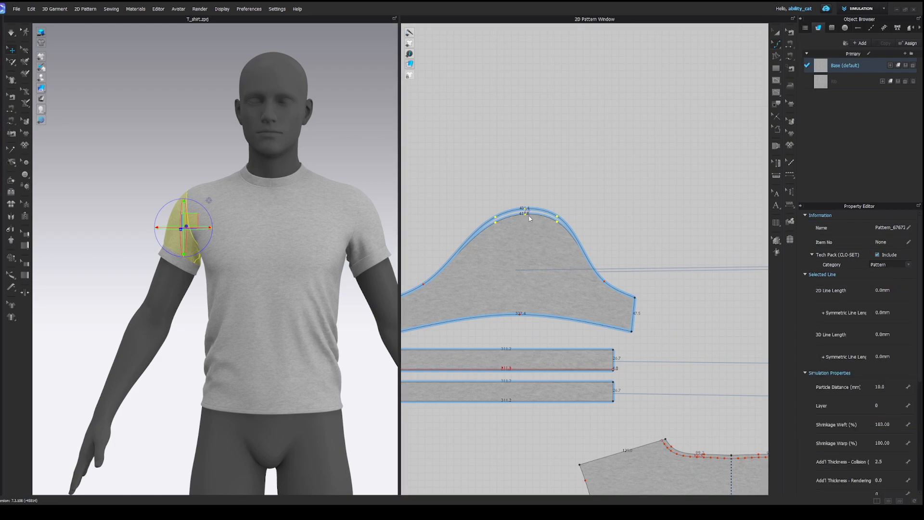
{"action": "key", "text": "Return"}
Compare the sleeve cap's seam length with the armhole lengths on the back and front panels
{"action": "key", "text": "b"}
{"action": "left_click", "coordinate": [572, 232]}
{"action": "key", "text": "a"}
{"action": "scroll", "coordinate": [626, 320], "scroll_direction": "down", "scroll_amount": 3}
{"action": "middle_click_drag", "start_coordinate": [626, 320], "coordinate": [565, 204]}
{"action": "left_click", "coordinate": [546, 311]}
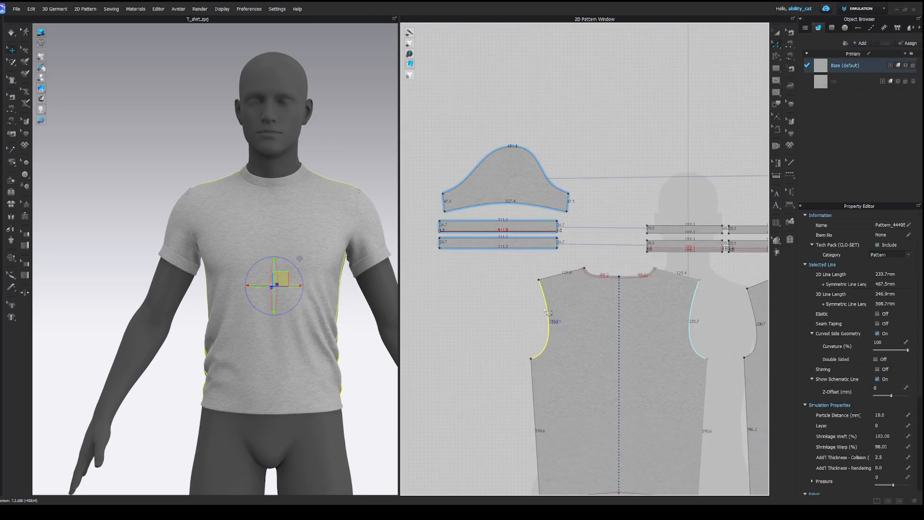
{"action": "left_click", "coordinate": [517, 313]}
{"action": "left_click", "coordinate": [549, 315]}
{"action": "middle_click_drag", "start_coordinate": [762, 315], "coordinate": [662, 309]}
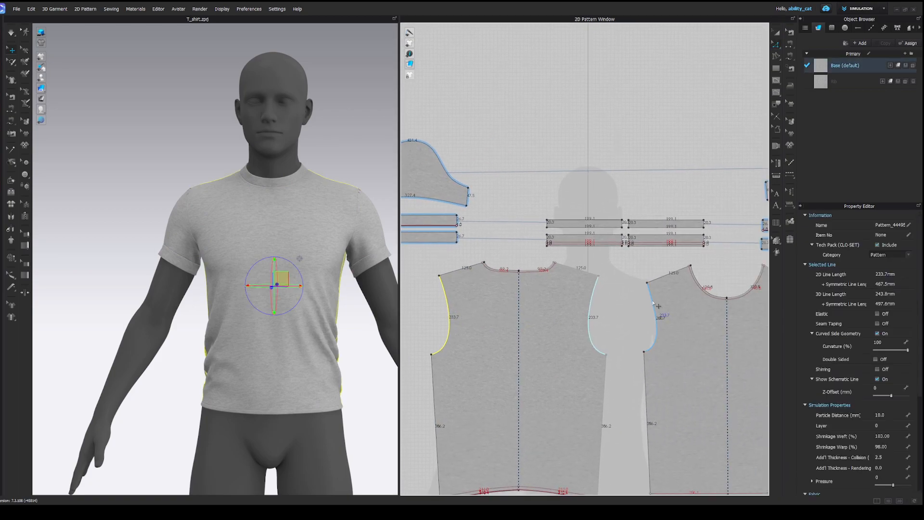
{"action": "left_click", "coordinate": [654, 306], "text": "shift"}
{"action": "scroll", "coordinate": [577, 214], "scroll_direction": "up", "scroll_amount": 2}
{"action": "middle_click_drag", "start_coordinate": [513, 170], "coordinate": [567, 206]}
{"action": "scroll", "coordinate": [606, 228], "scroll_direction": "down", "scroll_amount": 3}
{"action": "left_click", "coordinate": [646, 297]}
{"action": "middle_click_drag", "start_coordinate": [646, 297], "coordinate": [600, 279]}
{"action": "left_click", "coordinate": [448, 283]}
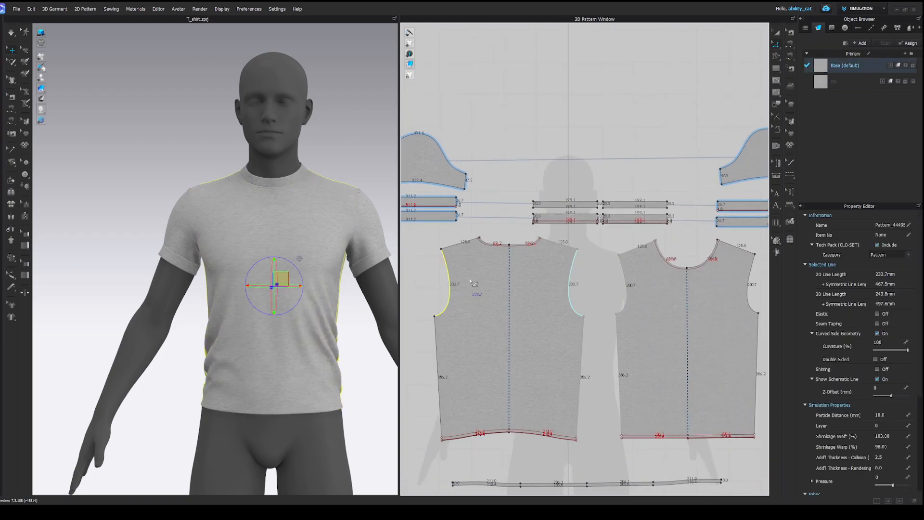
{"action": "left_click", "coordinate": [755, 276], "text": "shift"}
{"action": "left_click", "coordinate": [524, 171]}
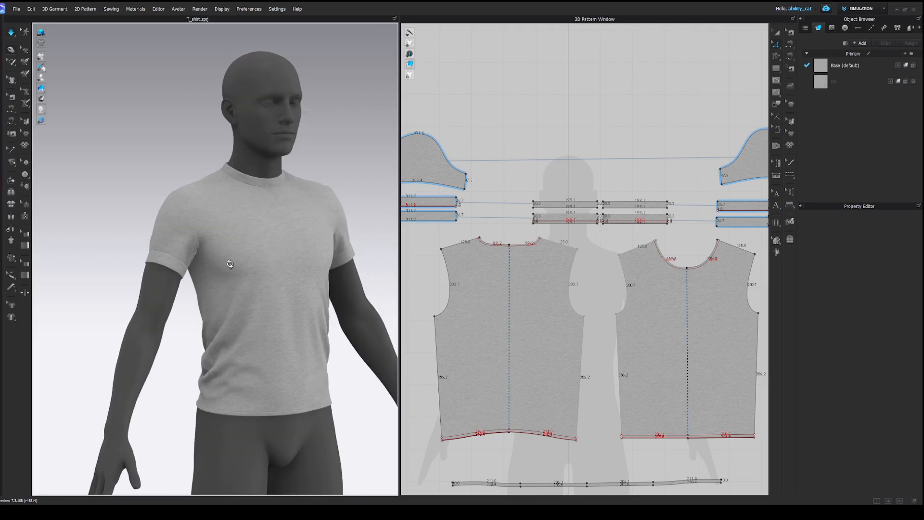
Simulate the shirt, pull the back panel's fabric, and inspect the upper back and neckline from behind
{"action": "left_click", "coordinate": [166, 266]}
{"action": "left_click", "coordinate": [375, 260]}
{"action": "scroll", "coordinate": [377, 200], "scroll_direction": "down", "scroll_amount": 3}
{"action": "right_click_drag", "start_coordinate": [377, 200], "coordinate": [226, 282]}
{"action": "left_click_drag", "start_coordinate": [282, 289], "coordinate": [283, 275]}
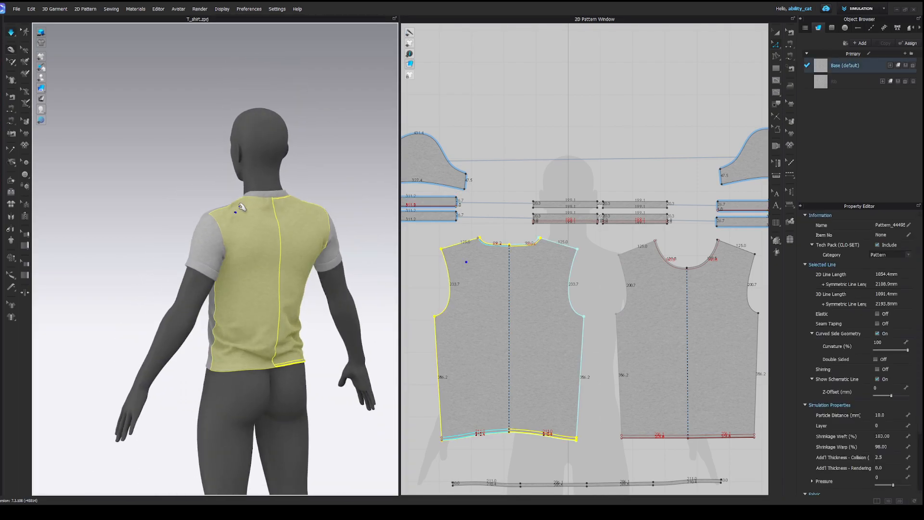
{"action": "scroll", "coordinate": [270, 217], "scroll_direction": "up", "scroll_amount": 6}
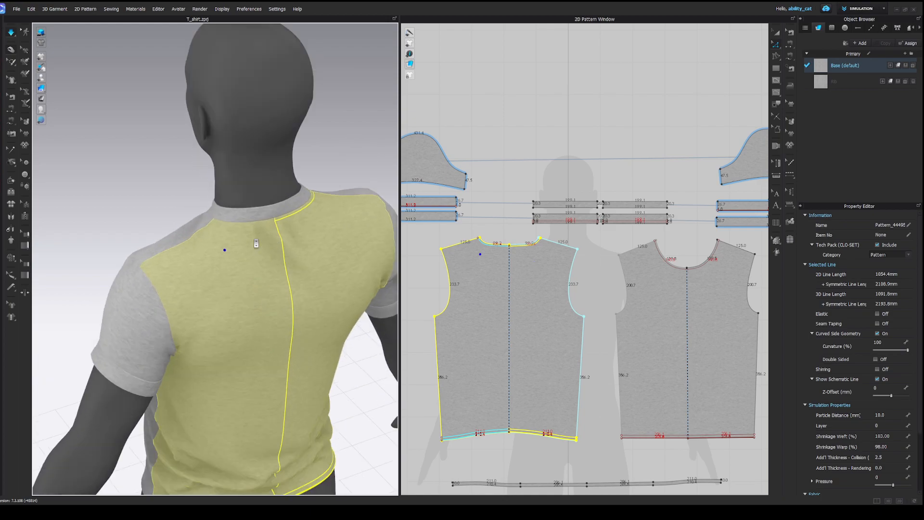
{"action": "right_click_drag", "start_coordinate": [270, 231], "coordinate": [323, 247]}
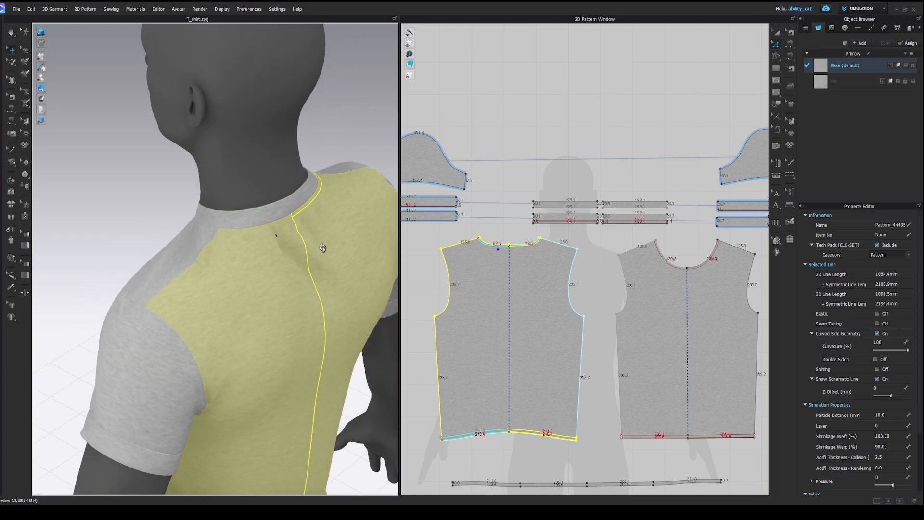
{"action": "key", "text": "Escape"}
Hide the avatar and examine the neckband's seams and inner side against the neckline
{"action": "scroll", "coordinate": [694, 207], "scroll_direction": "up", "scroll_amount": 5}
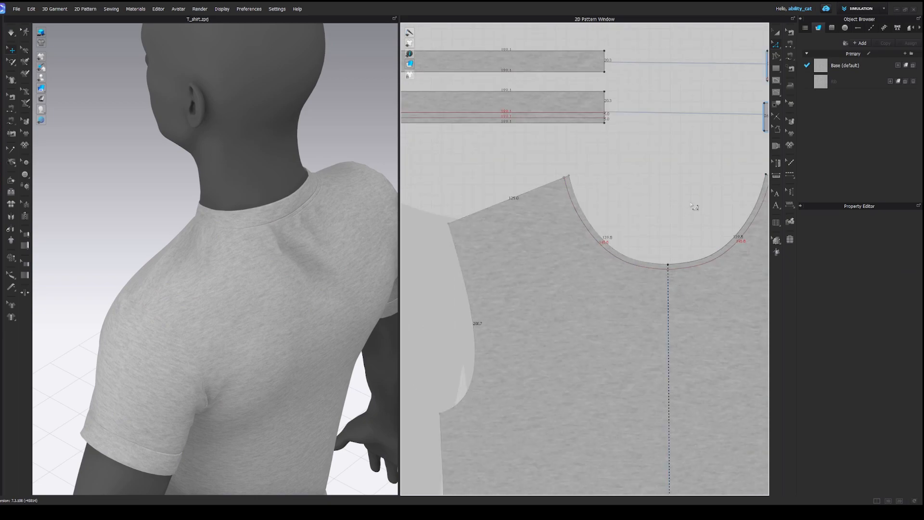
{"action": "scroll", "coordinate": [694, 207], "scroll_direction": "down", "scroll_amount": 3}
{"action": "key", "text": "b"}
{"action": "right_click_drag", "start_coordinate": [320, 217], "coordinate": [435, 209]}
{"action": "key", "text": "n"}
{"action": "middle_click_drag", "start_coordinate": [606, 174], "coordinate": [563, 197]}
{"action": "scroll", "coordinate": [564, 196], "scroll_direction": "up", "scroll_amount": 2}
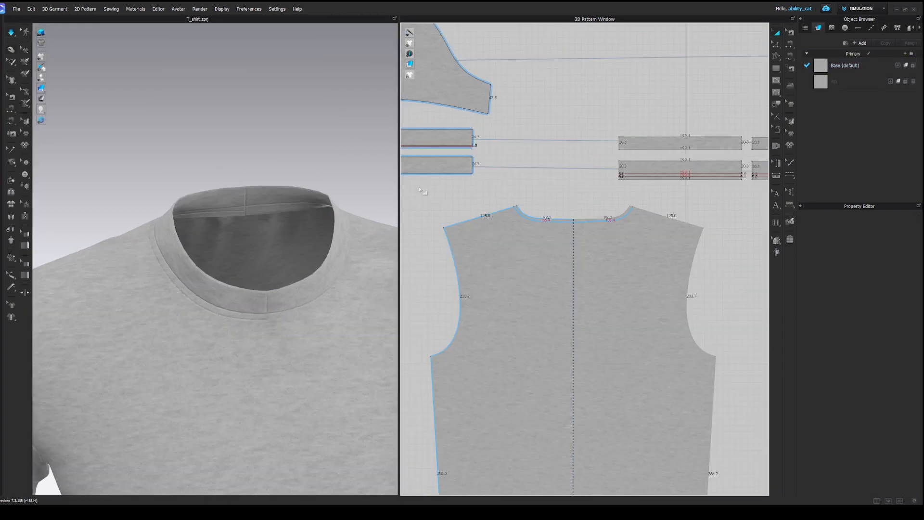
Switch the garment's surface display to distinguish fabric faces, and flip the normals of both inner neckband panels
{"action": "left_click", "coordinate": [50, 89]}
{"action": "left_click", "coordinate": [285, 208]}
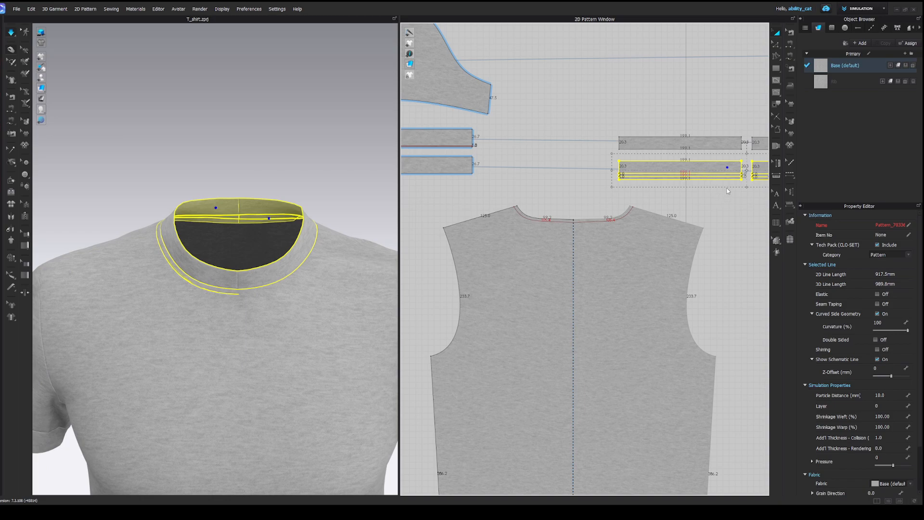
{"action": "key", "text": "space"}
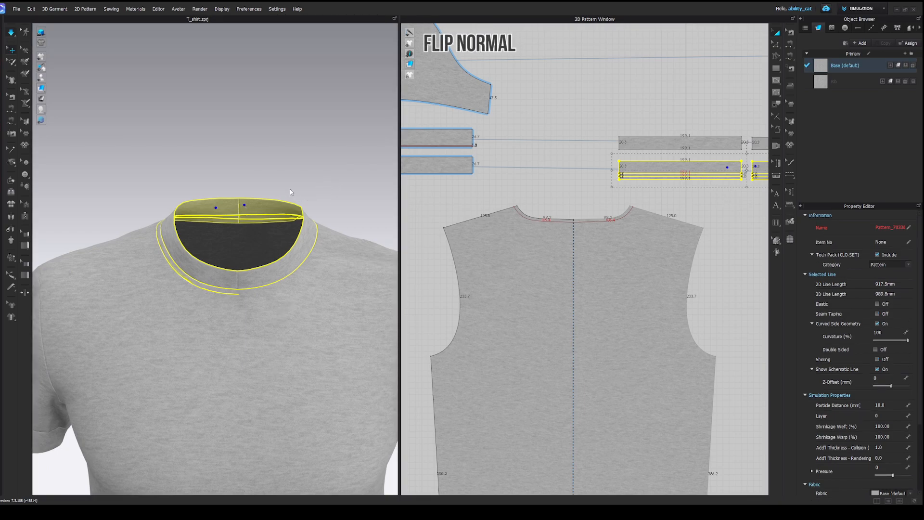
{"action": "left_click", "coordinate": [295, 189]}
{"action": "scroll", "coordinate": [346, 192], "scroll_direction": "up", "scroll_amount": 3}
{"action": "left_click", "coordinate": [347, 191]}
{"action": "middle_click_drag", "start_coordinate": [358, 182], "coordinate": [325, 198]}
Sew the second inner neckband panel's lower line to the matching back and front neckline halves
{"action": "key", "text": "n"}
{"action": "right_click_drag", "start_coordinate": [283, 213], "coordinate": [322, 213]}
{"action": "scroll", "coordinate": [650, 210], "scroll_direction": "down", "scroll_amount": 3}
{"action": "middle_click_drag", "start_coordinate": [667, 203], "coordinate": [497, 200]}
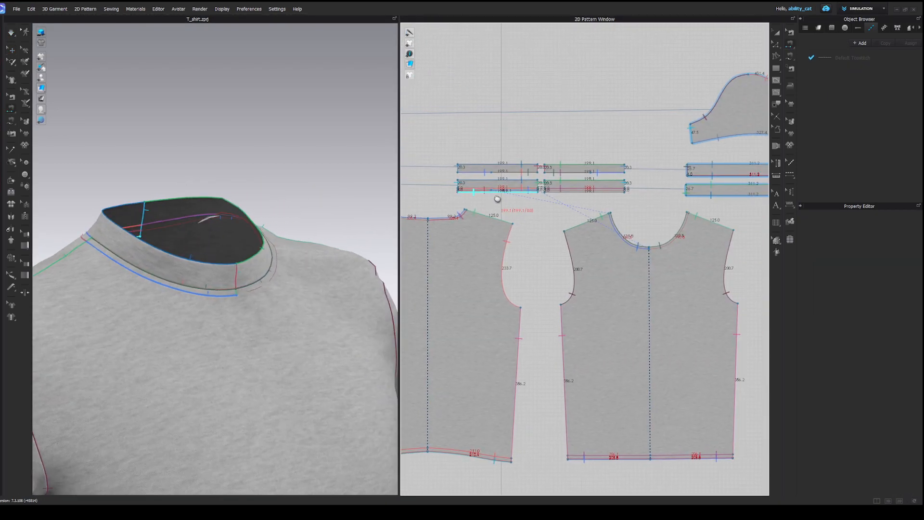
{"action": "scroll", "coordinate": [511, 203], "scroll_direction": "up", "scroll_amount": 4}
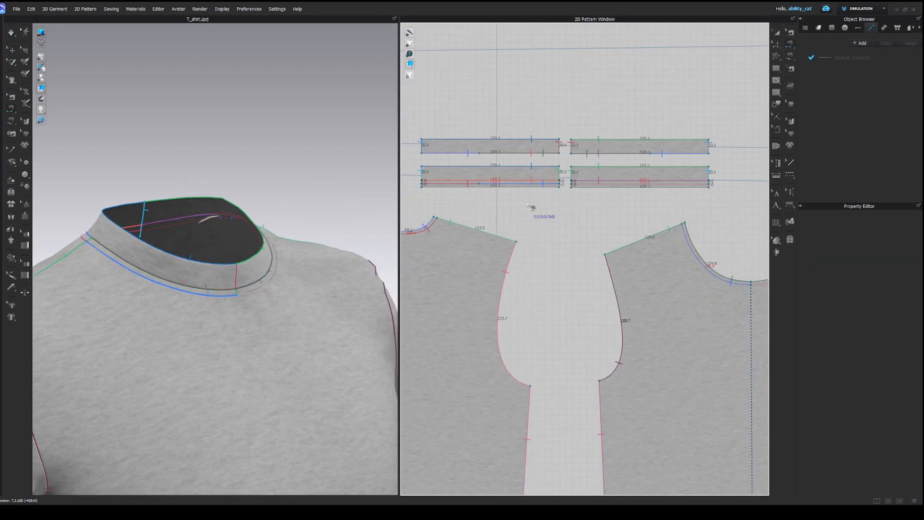
{"action": "left_click", "coordinate": [600, 186]}
{"action": "scroll", "coordinate": [601, 187], "scroll_direction": "down", "scroll_amount": 4}
{"action": "mouse_move", "coordinate": [598, 210]}
{"action": "middle_mouse_down"}
{"action": "mouse_move", "coordinate": [600, 198]}
{"action": "mouse_move", "coordinate": [505, 196]}
{"action": "mouse_move", "coordinate": [600, 197]}
{"action": "middle_mouse_up"}
{"action": "scroll", "coordinate": [600, 197], "scroll_direction": "up", "scroll_amount": 2}
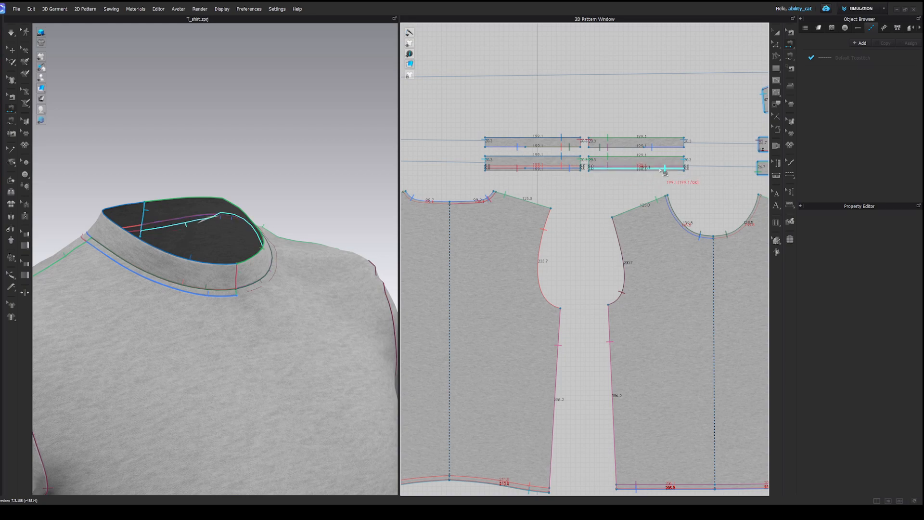
{"action": "left_click", "coordinate": [449, 210]}
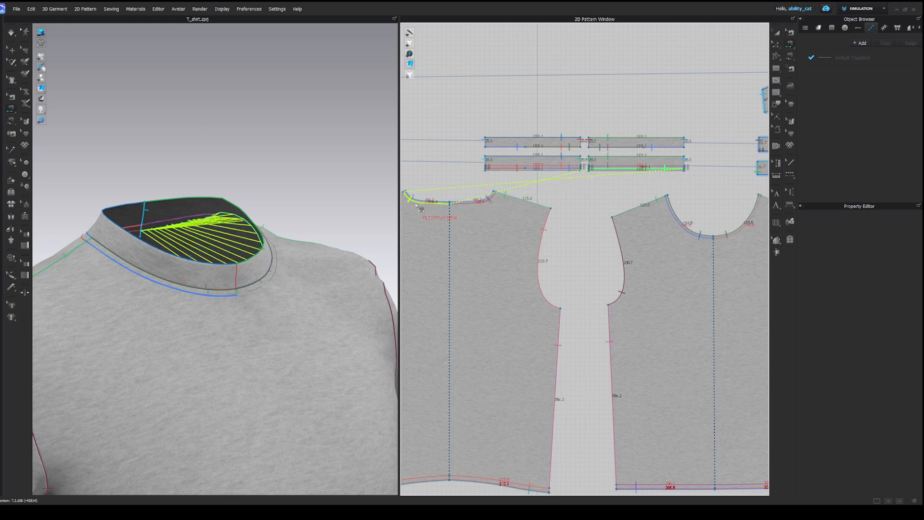
{"action": "left_click", "coordinate": [749, 229]}
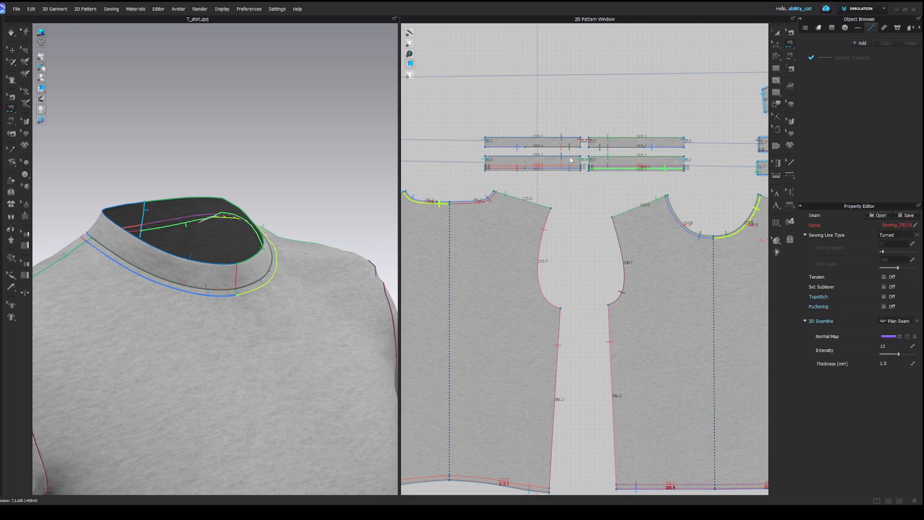
Simulate the resewn neckband and pull its fabric to settle it around the neckline
{"action": "right_click_drag", "start_coordinate": [283, 228], "coordinate": [214, 243]}
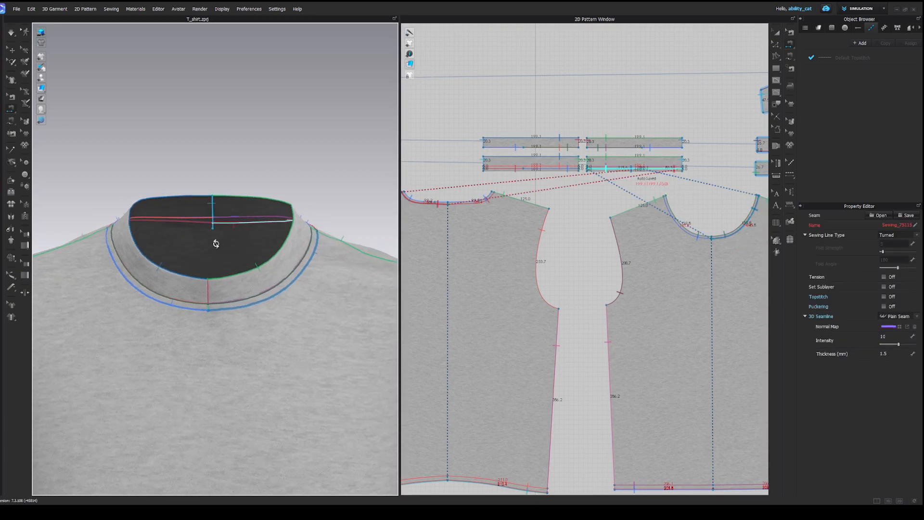
{"action": "key", "text": "space"}
{"action": "right_click_drag", "start_coordinate": [287, 218], "coordinate": [319, 306]}
{"action": "left_click", "coordinate": [281, 311]}
{"action": "mouse_move", "coordinate": [322, 308]}
{"action": "left_mouse_down"}
{"action": "mouse_move", "coordinate": [293, 330]}
{"action": "mouse_move", "coordinate": [327, 320]}
{"action": "left_mouse_up"}
{"action": "right_click_drag", "start_coordinate": [327, 320], "coordinate": [292, 309]}
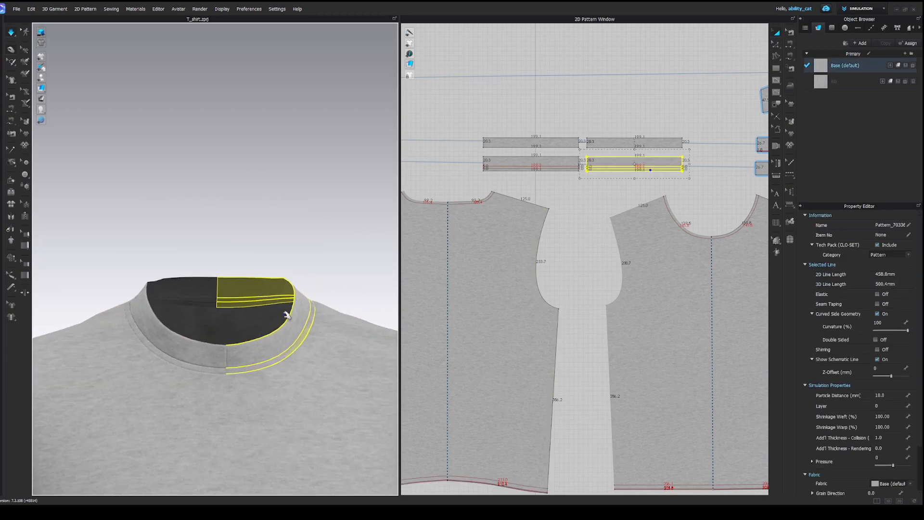
Stop the simulation, select both inner neckband panels and flip their normals
{"action": "key", "text": "space"}
{"action": "left_click", "coordinate": [190, 289]}
{"action": "left_click", "coordinate": [235, 289], "text": "shift"}
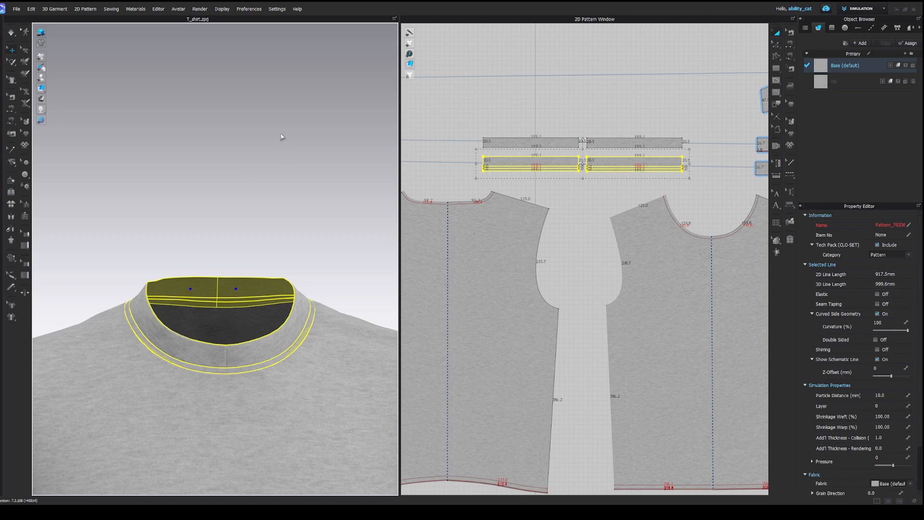
Select the inner sleeve bands on both sleeves and flip their normals
{"action": "scroll", "coordinate": [282, 137], "scroll_direction": "down", "scroll_amount": 5}
{"action": "middle_click_drag", "start_coordinate": [327, 289], "coordinate": [343, 96]}
{"action": "right_click_drag", "start_coordinate": [337, 193], "coordinate": [281, 163]}
{"action": "left_click", "coordinate": [115, 210]}
{"action": "right_click_drag", "start_coordinate": [121, 212], "coordinate": [310, 202]}
{"action": "left_click", "coordinate": [361, 167], "text": "shift"}
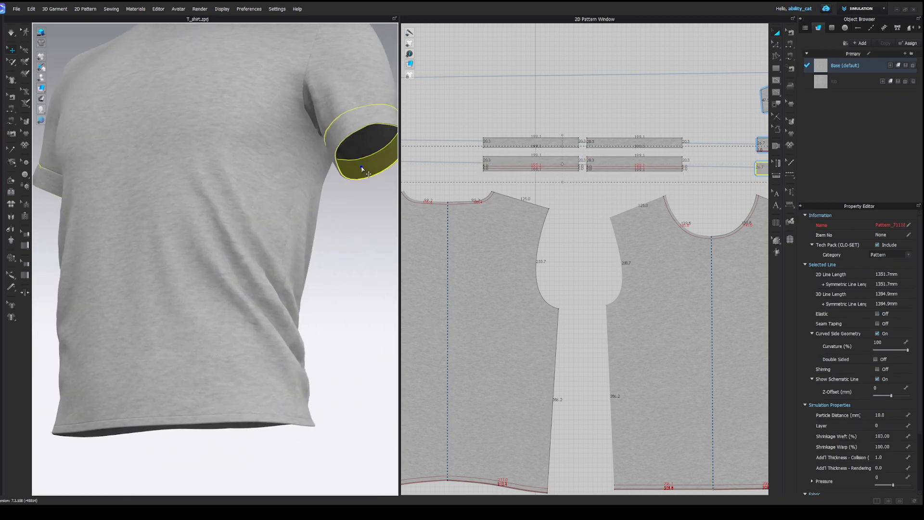
Select the inner hem panels along the shirt's bottom and flip their normals
{"action": "scroll", "coordinate": [314, 223], "scroll_direction": "down", "scroll_amount": 4}
{"action": "left_click", "coordinate": [274, 281]}
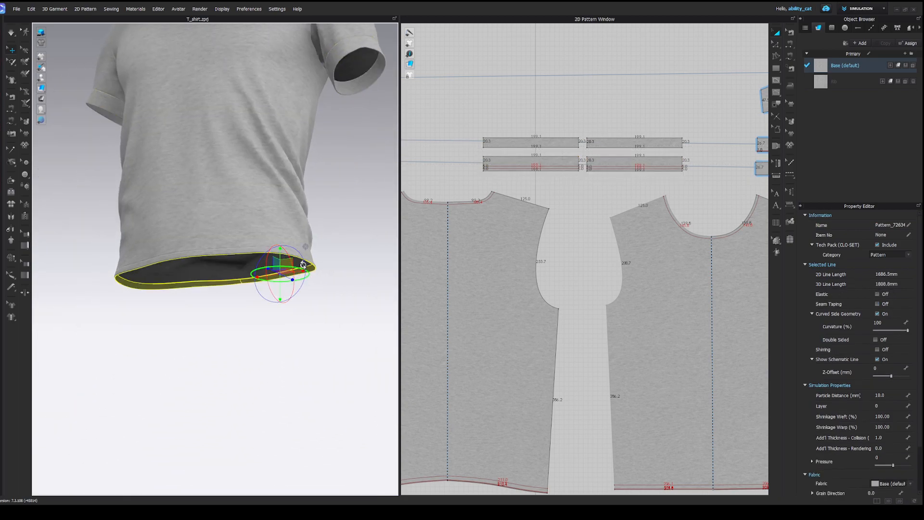
{"action": "right_click_drag", "start_coordinate": [274, 281], "coordinate": [249, 287]}
{"action": "left_click", "coordinate": [289, 275], "text": "shift"}
{"action": "left_click", "coordinate": [324, 215]}
Simulate the whole shirt with the inner panels corrected and view its front
{"action": "right_click_drag", "start_coordinate": [323, 214], "coordinate": [359, 216]}
{"action": "key", "text": "space"}
{"action": "scroll", "coordinate": [358, 207], "scroll_direction": "down", "scroll_amount": 3}
{"action": "middle_click_drag", "start_coordinate": [349, 146], "coordinate": [357, 231]}
{"action": "scroll", "coordinate": [308, 182], "scroll_direction": "up", "scroll_amount": 3}
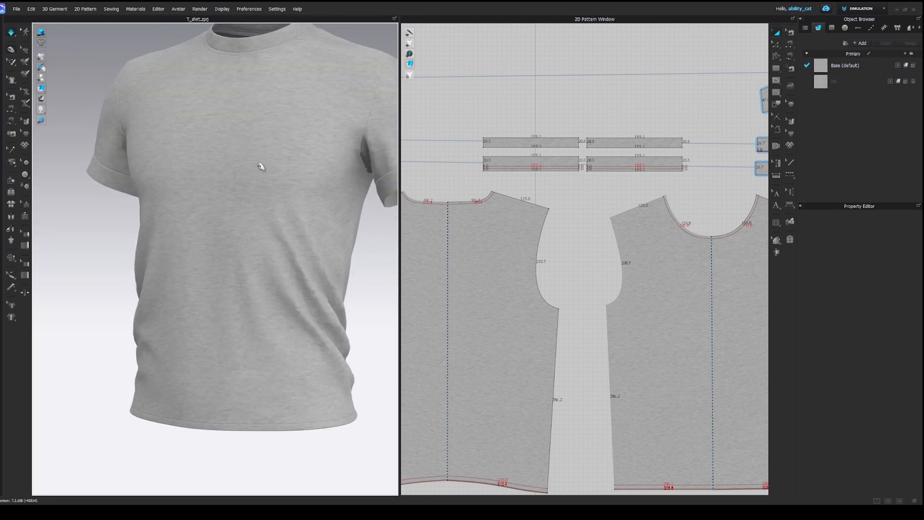
Change the garment's surface display, show the avatar again, and inspect the shirt around the neckline and chest
{"action": "left_click", "coordinate": [51, 88]}
{"action": "scroll", "coordinate": [268, 182], "scroll_direction": "down", "scroll_amount": 3}
{"action": "scroll", "coordinate": [353, 182], "scroll_direction": "up", "scroll_amount": 3}
{"action": "middle_click_drag", "start_coordinate": [353, 182], "coordinate": [219, 215]}
{"action": "scroll", "coordinate": [332, 203], "scroll_direction": "up", "scroll_amount": 2}
{"action": "right_click_drag", "start_coordinate": [332, 203], "coordinate": [179, 208]}
{"action": "left_click", "coordinate": [276, 217]}
{"action": "scroll", "coordinate": [328, 174], "scroll_direction": "down", "scroll_amount": 4}
{"action": "key", "text": "shift+a"}
{"action": "scroll", "coordinate": [278, 192], "scroll_direction": "up", "scroll_amount": 3}
{"action": "middle_click_drag", "start_coordinate": [285, 185], "coordinate": [263, 204]}
{"action": "right_click_drag", "start_coordinate": [194, 208], "coordinate": [249, 213]}
{"action": "middle_click_drag", "start_coordinate": [249, 212], "coordinate": [310, 181]}
Merge the left and right halves of the outer and inner neckband layers into single continuous strips
{"action": "key", "text": "n"}
{"action": "scroll", "coordinate": [289, 185], "scroll_direction": "up", "scroll_amount": 3}
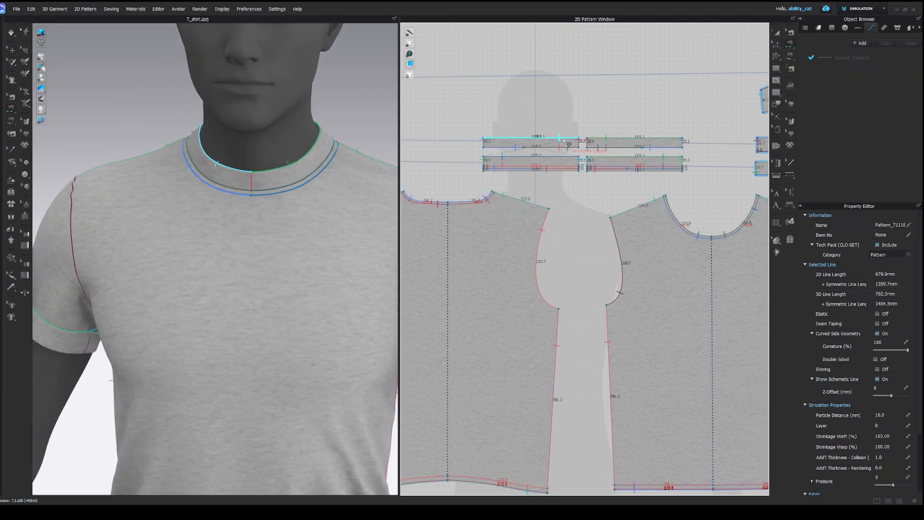
{"action": "scroll", "coordinate": [586, 162], "scroll_direction": "up", "scroll_amount": 4}
{"action": "left_click", "coordinate": [572, 157]}
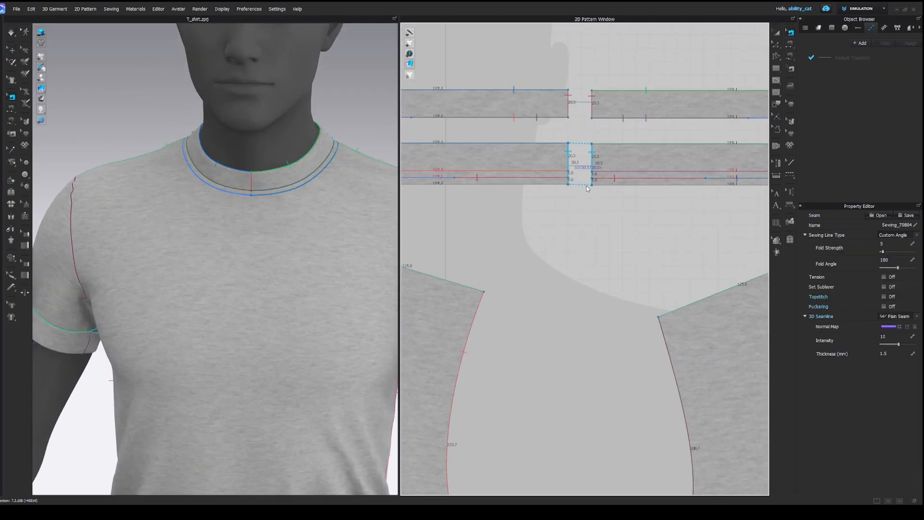
{"action": "left_click", "coordinate": [582, 173]}
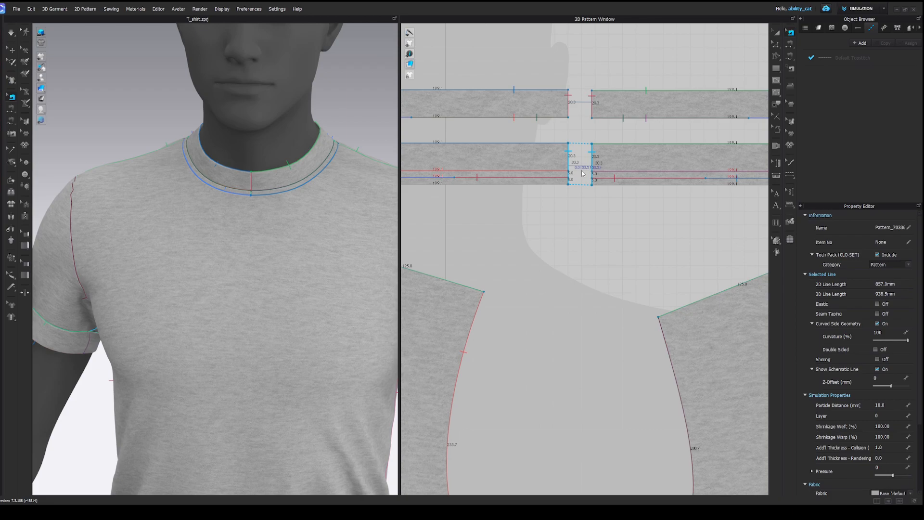
{"action": "right_click", "coordinate": [570, 103]}
{"action": "left_click", "coordinate": [587, 132]}
{"action": "key", "text": "a"}
{"action": "scroll", "coordinate": [298, 200], "scroll_direction": "down", "scroll_amount": 5}
Simulate the shirt with the merged neckband, tugging the upper back slightly, and view it from back and front
{"action": "right_click_drag", "start_coordinate": [326, 273], "coordinate": [255, 174]}
{"action": "right_click_drag", "start_coordinate": [272, 143], "coordinate": [287, 109]}
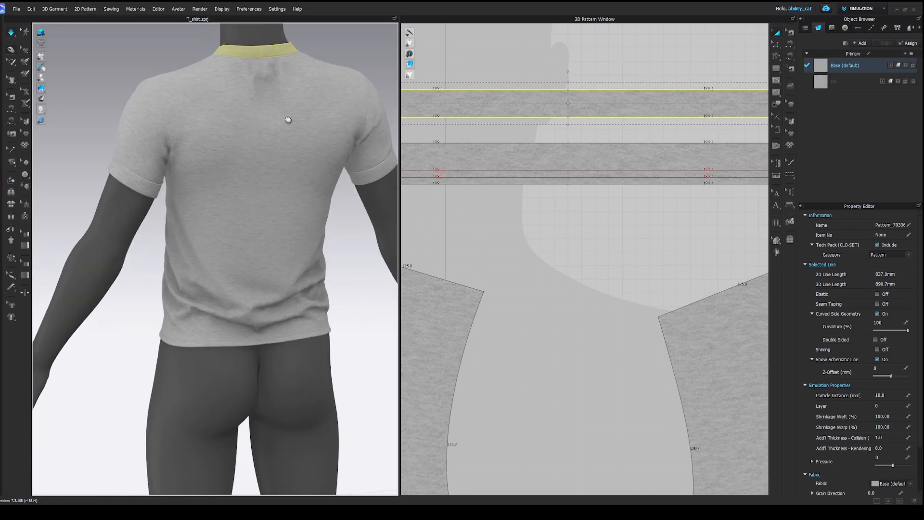
{"action": "middle_click_drag", "start_coordinate": [286, 109], "coordinate": [288, 207]}
{"action": "key", "text": "space"}
{"action": "left_click_drag", "start_coordinate": [291, 169], "coordinate": [298, 172]}
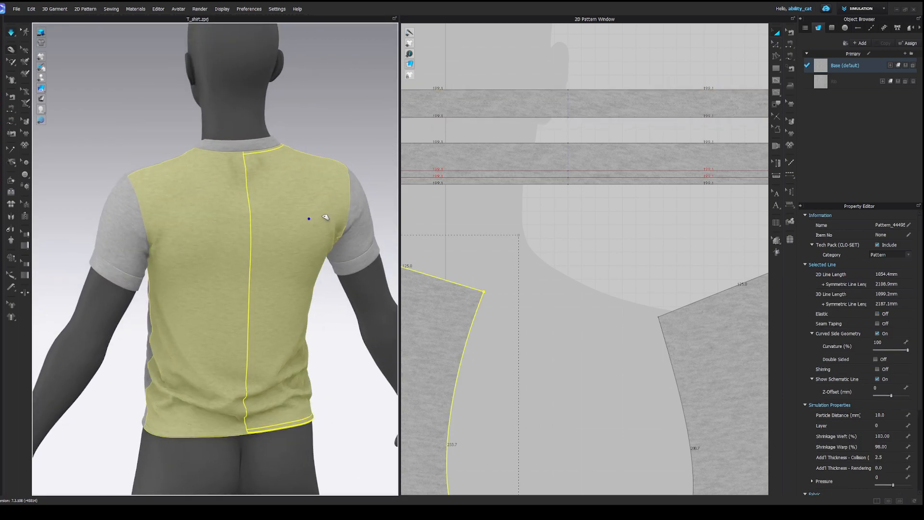
{"action": "right_click_drag", "start_coordinate": [186, 268], "coordinate": [192, 306]}
{"action": "left_click", "coordinate": [150, 355]}
{"action": "right_click_drag", "start_coordinate": [151, 355], "coordinate": [191, 186]}
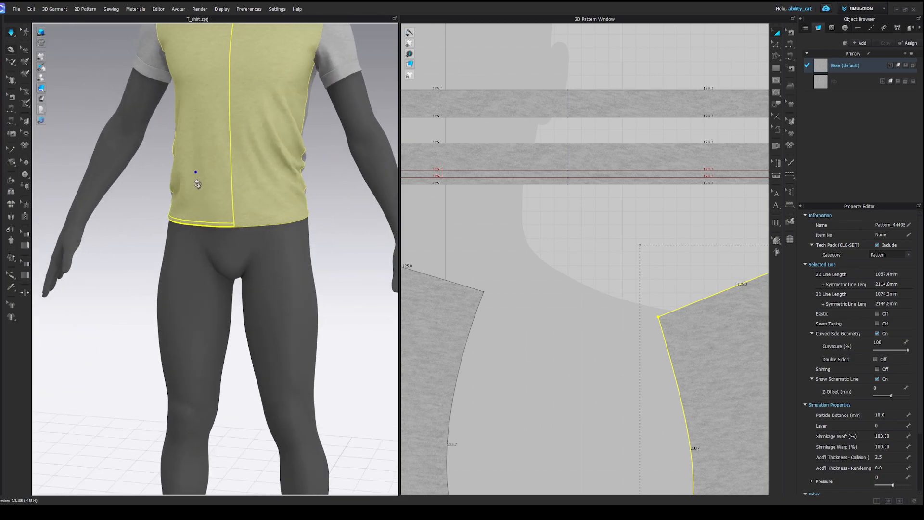
Set the front body panel's Shrinkage Warp to 102%
{"action": "scroll", "coordinate": [192, 187], "scroll_direction": "down", "scroll_amount": 3}
{"action": "scroll", "coordinate": [531, 265], "scroll_direction": "down", "scroll_amount": 5}
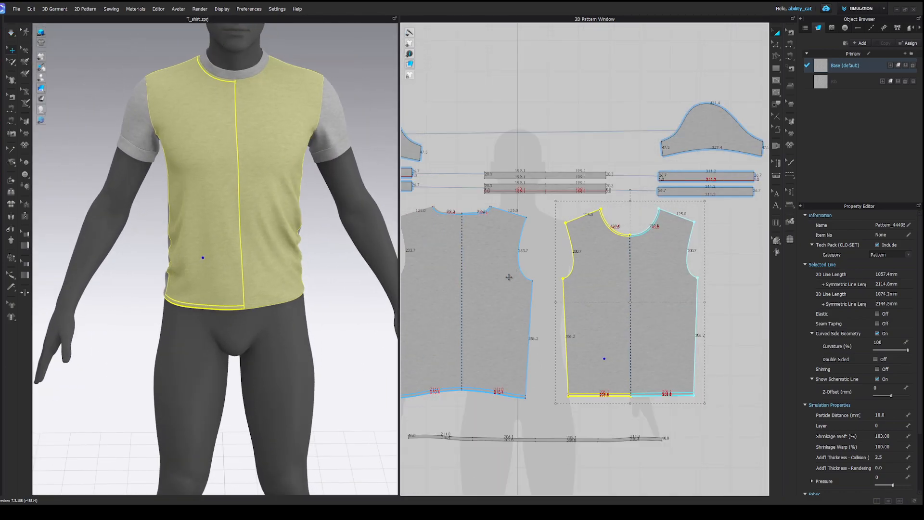
{"action": "left_click", "coordinate": [482, 273], "text": "shift"}
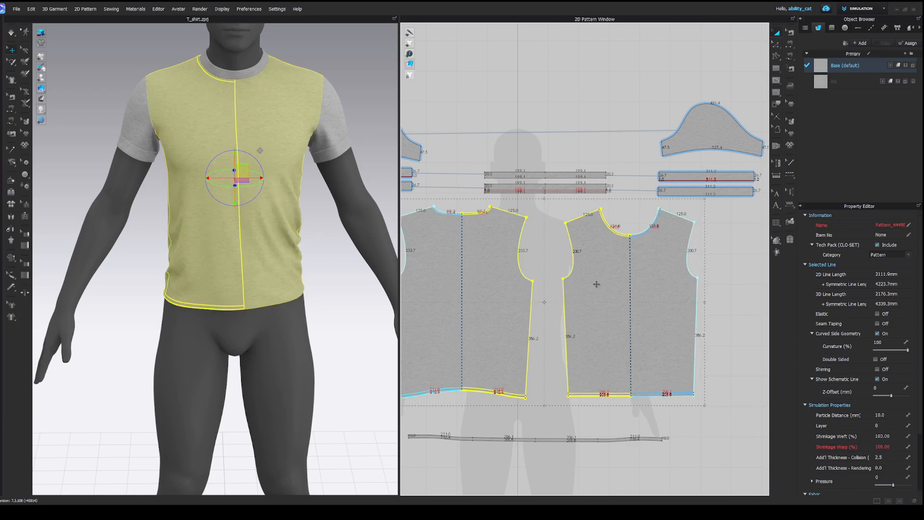
{"action": "left_click", "coordinate": [896, 437]}
{"action": "key", "text": "Return"}
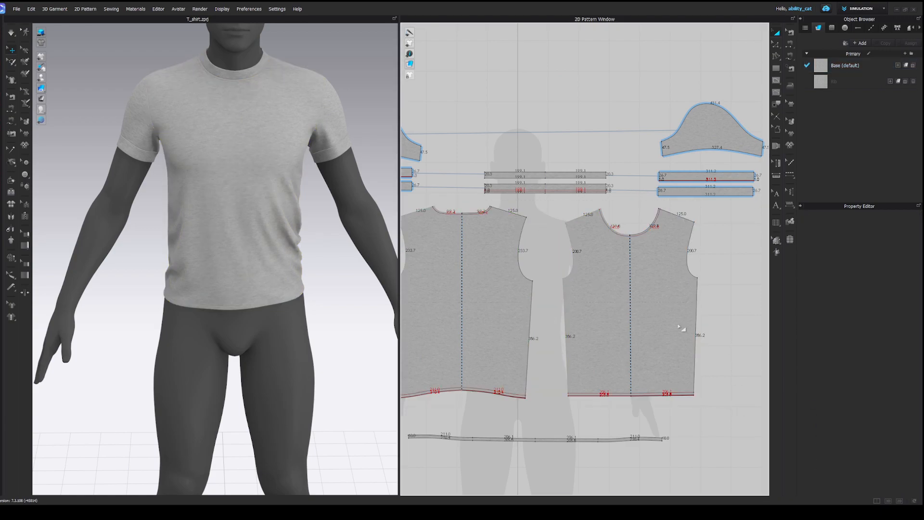
{"action": "left_click", "coordinate": [884, 446]}
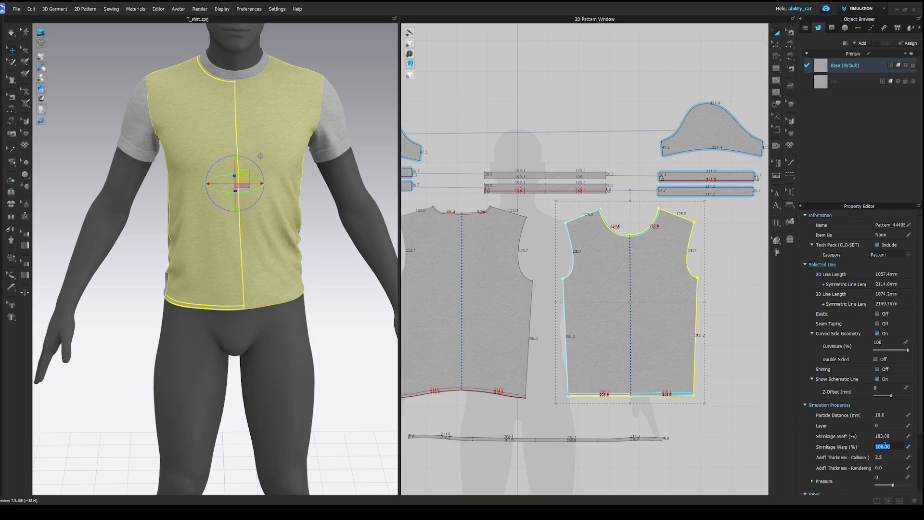
{"action": "type", "text": "102."}
{"action": "key", "text": "Return"}
Select every pattern piece of the shirt and set the particle distance to 5 mm
{"action": "right_click_drag", "start_coordinate": [307, 248], "coordinate": [219, 244]}
{"action": "left_click_drag", "start_coordinate": [212, 250], "coordinate": [267, 218]}
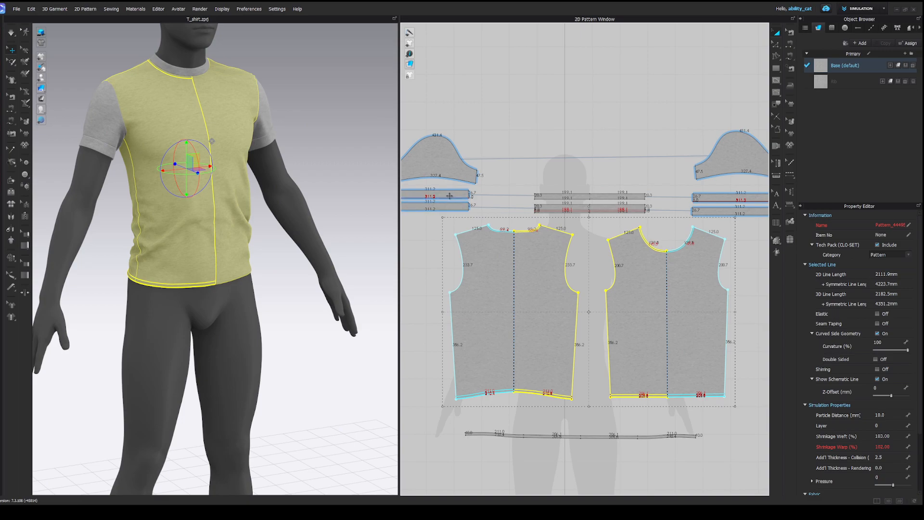
{"action": "scroll", "coordinate": [474, 185], "scroll_direction": "down", "scroll_amount": 5}
{"action": "left_click_drag", "start_coordinate": [434, 152], "coordinate": [665, 313]}
{"action": "left_click", "coordinate": [889, 414]}
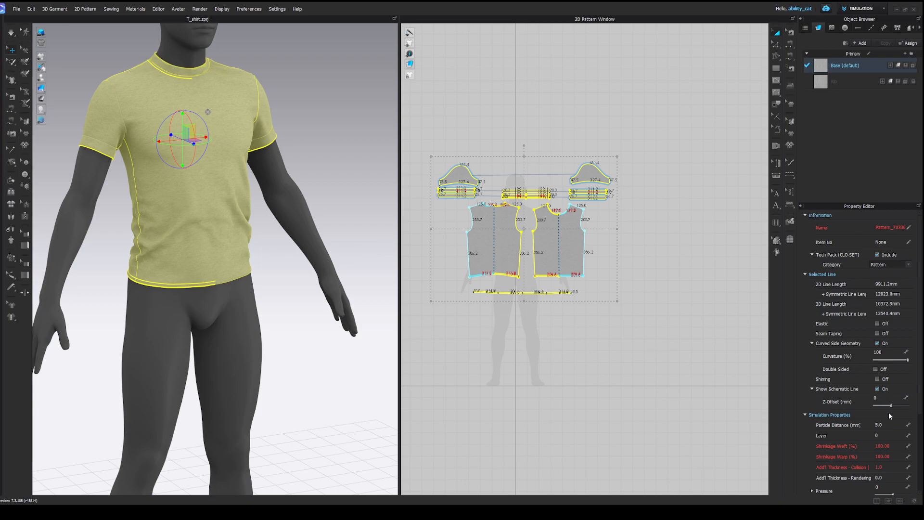
{"action": "left_click", "coordinate": [694, 225]}
Simulate the shirt with the finer mesh, pulling the body fabric gently to settle its folds
{"action": "key", "text": "space"}
{"action": "right_click_drag", "start_coordinate": [258, 210], "coordinate": [311, 229]}
{"action": "left_click", "coordinate": [272, 204]}
{"action": "left_click_drag", "start_coordinate": [311, 229], "coordinate": [319, 305]}
{"action": "right_click_drag", "start_coordinate": [318, 304], "coordinate": [270, 169]}
{"action": "left_click_drag", "start_coordinate": [263, 166], "coordinate": [315, 182]}
{"action": "right_click_drag", "start_coordinate": [314, 182], "coordinate": [320, 236]}
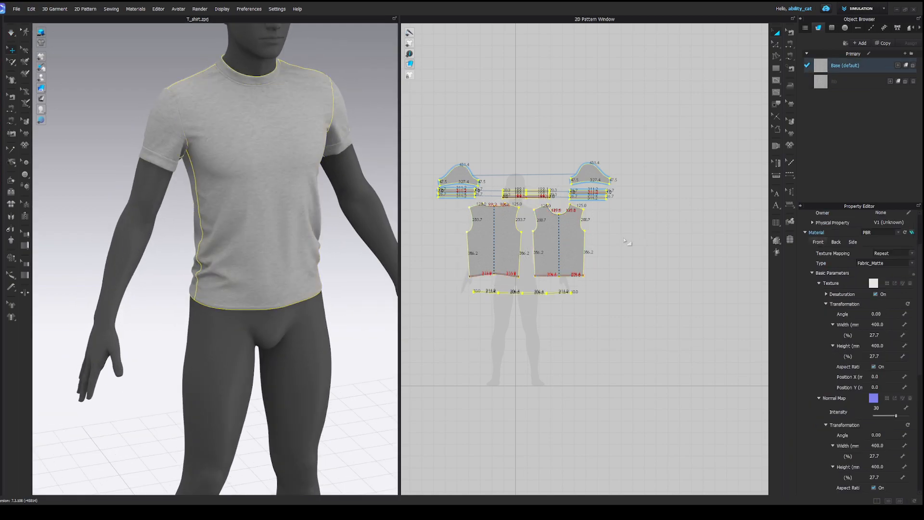
Review the Base fabric's texture and normal map settings and inspect the fabric around the neckline and chest
{"action": "left_click_drag", "start_coordinate": [921, 347], "coordinate": [921, 349]}
{"action": "left_click", "coordinate": [670, 255]}
{"action": "middle_click_drag", "start_coordinate": [279, 113], "coordinate": [258, 223]}
{"action": "scroll", "coordinate": [288, 192], "scroll_direction": "up", "scroll_amount": 6}
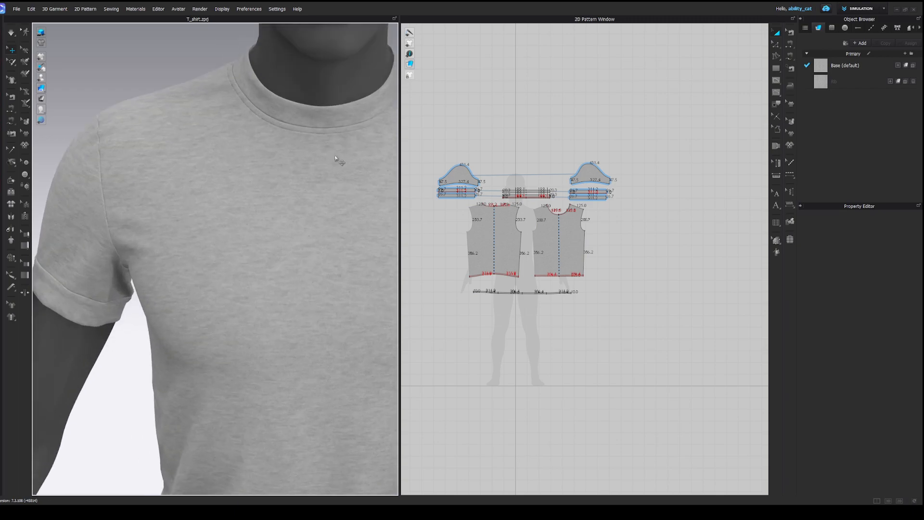
{"action": "middle_click_drag", "start_coordinate": [320, 167], "coordinate": [279, 193]}
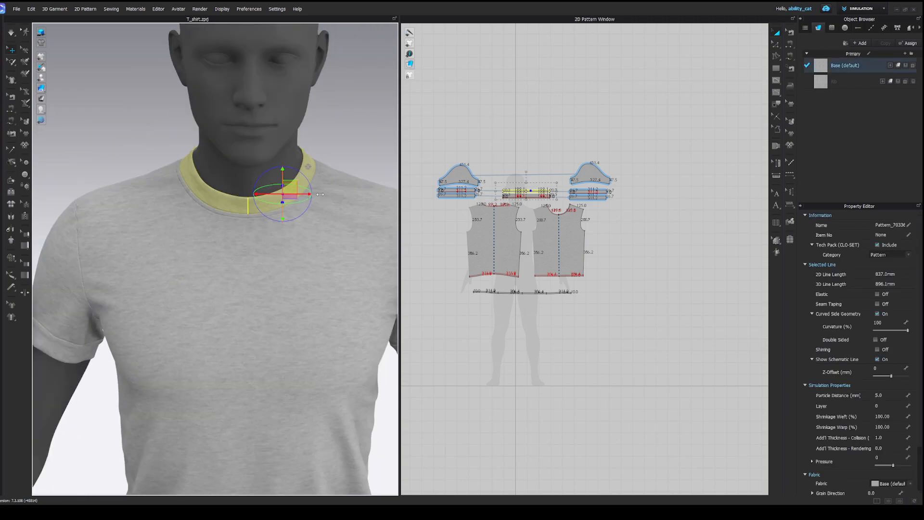
{"action": "scroll", "coordinate": [547, 195], "scroll_direction": "up", "scroll_amount": 5}
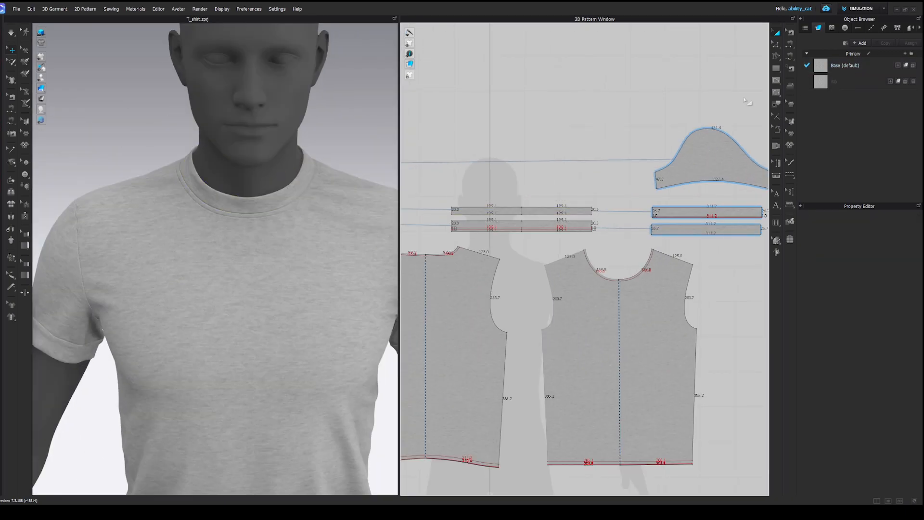
Apply the Rib fabric to the neckband, keeping the inner neckband piece on the Base (default) fabric
{"action": "scroll", "coordinate": [547, 195], "scroll_direction": "down", "scroll_amount": 3}
{"action": "left_click", "coordinate": [904, 83]}
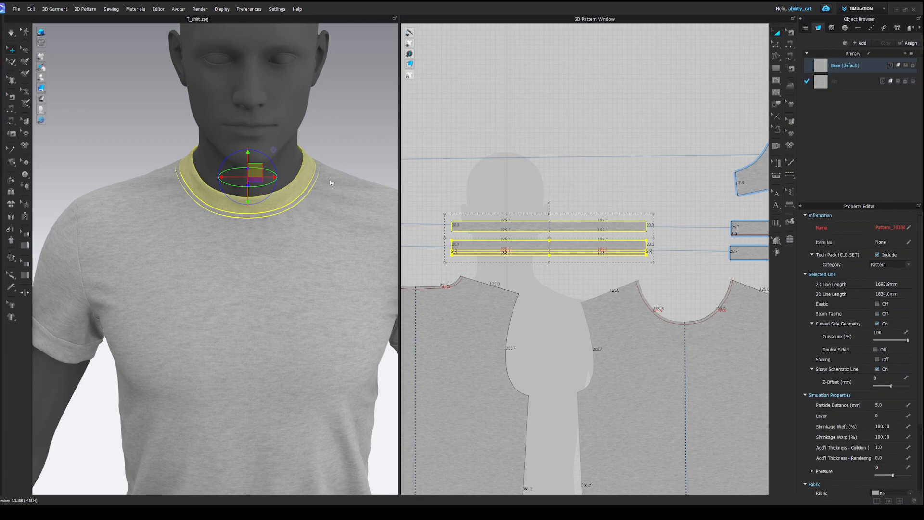
{"action": "left_click", "coordinate": [358, 162]}
{"action": "right_click_drag", "start_coordinate": [315, 174], "coordinate": [299, 201]}
{"action": "scroll", "coordinate": [305, 192], "scroll_direction": "up", "scroll_amount": 3}
{"action": "scroll", "coordinate": [299, 200], "scroll_direction": "down", "scroll_amount": 4}
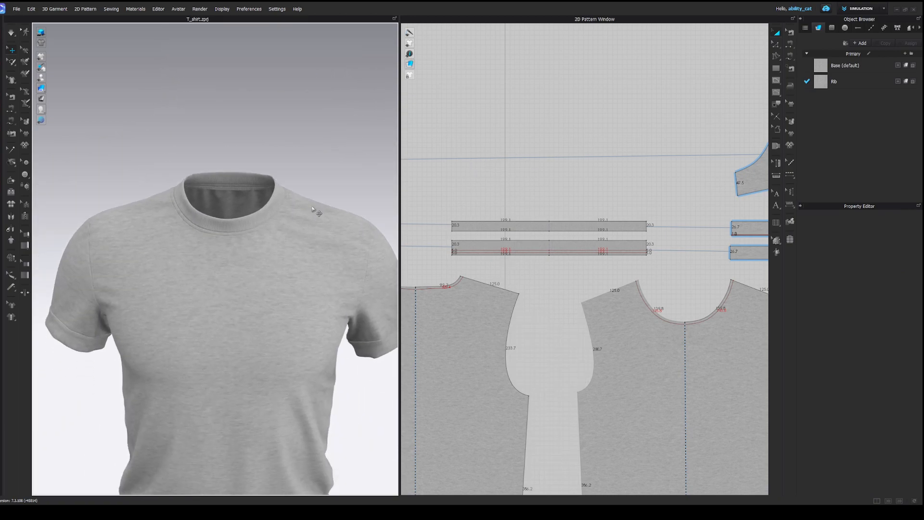
{"action": "left_click", "coordinate": [568, 248]}
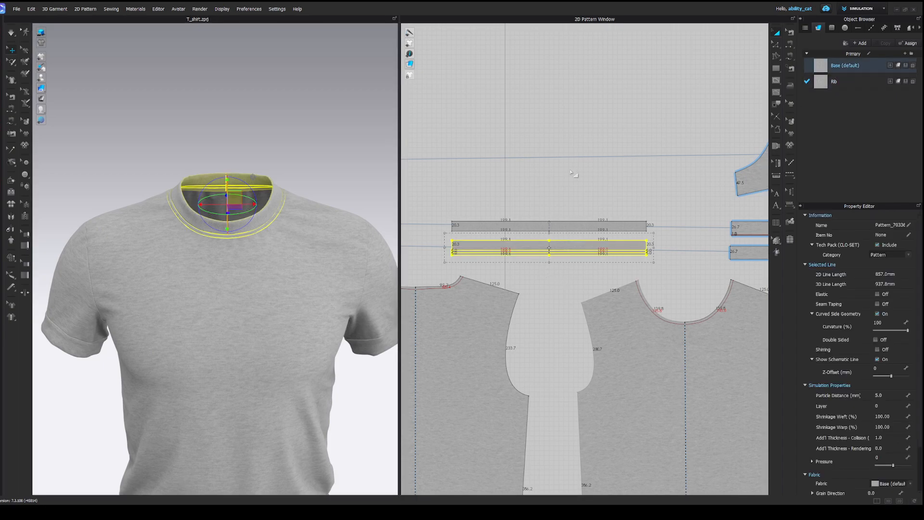
{"action": "left_click", "coordinate": [574, 160]}
Simulate the shirt and tug its sides and lower back to settle the folds all around
{"action": "right_click_drag", "start_coordinate": [262, 192], "coordinate": [301, 198]}
{"action": "scroll", "coordinate": [303, 200], "scroll_direction": "down", "scroll_amount": 3}
{"action": "key", "text": "space"}
{"action": "left_click_drag", "start_coordinate": [326, 241], "coordinate": [320, 247]}
{"action": "right_click_drag", "start_coordinate": [129, 250], "coordinate": [208, 262]}
{"action": "left_click_drag", "start_coordinate": [177, 247], "coordinate": [188, 225]}
{"action": "mouse_move", "coordinate": [188, 260]}
{"action": "right_mouse_down"}
{"action": "mouse_move", "coordinate": [229, 266]}
{"action": "mouse_move", "coordinate": [189, 262]}
{"action": "right_mouse_up"}
{"action": "scroll", "coordinate": [458, 394], "scroll_direction": "down", "scroll_amount": 1}
{"action": "middle_click_drag", "start_coordinate": [457, 395], "coordinate": [551, 283]}
{"action": "right_click_drag", "start_coordinate": [195, 283], "coordinate": [315, 253]}
{"action": "left_click_drag", "start_coordinate": [132, 292], "coordinate": [95, 298]}
{"action": "right_click_drag", "start_coordinate": [217, 260], "coordinate": [313, 260]}
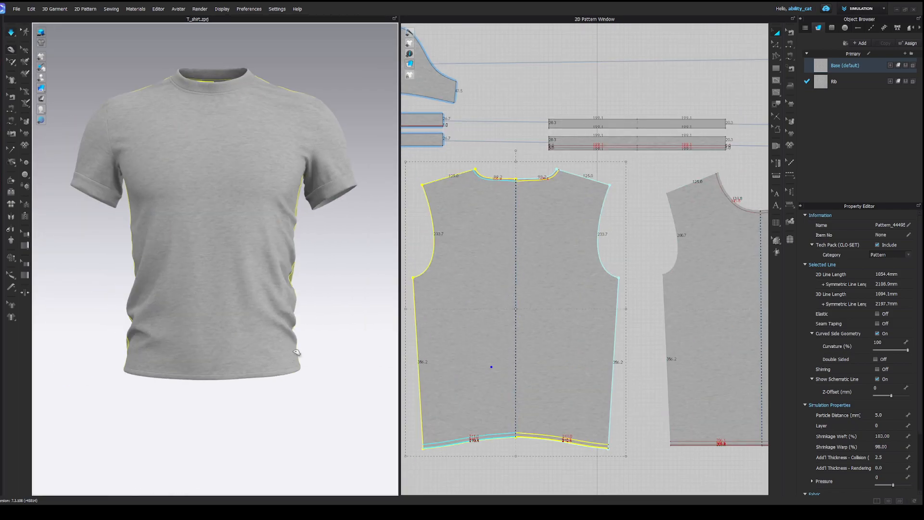
Set the back body panel's Shrinkage Weft to 102%
{"action": "left_click", "coordinate": [212, 250]}
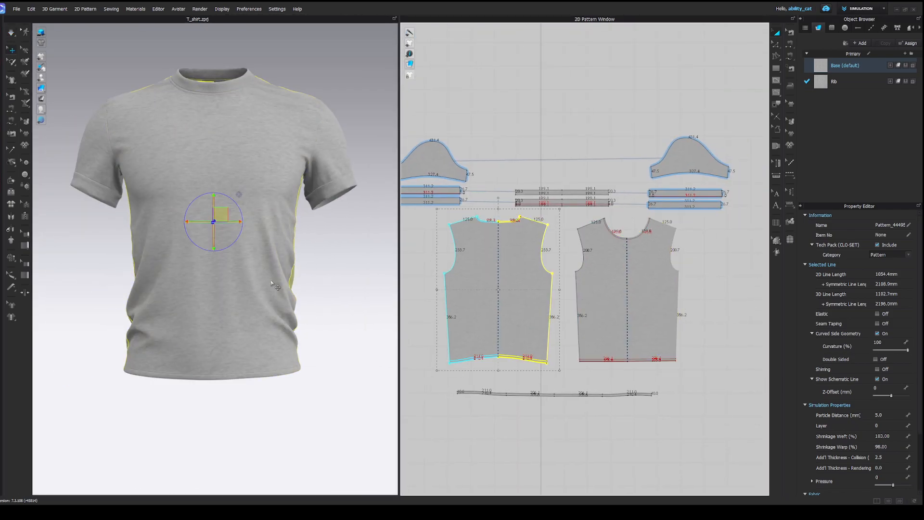
{"action": "right_click_drag", "start_coordinate": [265, 281], "coordinate": [289, 264]}
{"action": "middle_click_drag", "start_coordinate": [289, 264], "coordinate": [317, 245]}
{"action": "right_click_drag", "start_coordinate": [318, 245], "coordinate": [435, 241]}
{"action": "right_click_drag", "start_coordinate": [335, 262], "coordinate": [367, 262]}
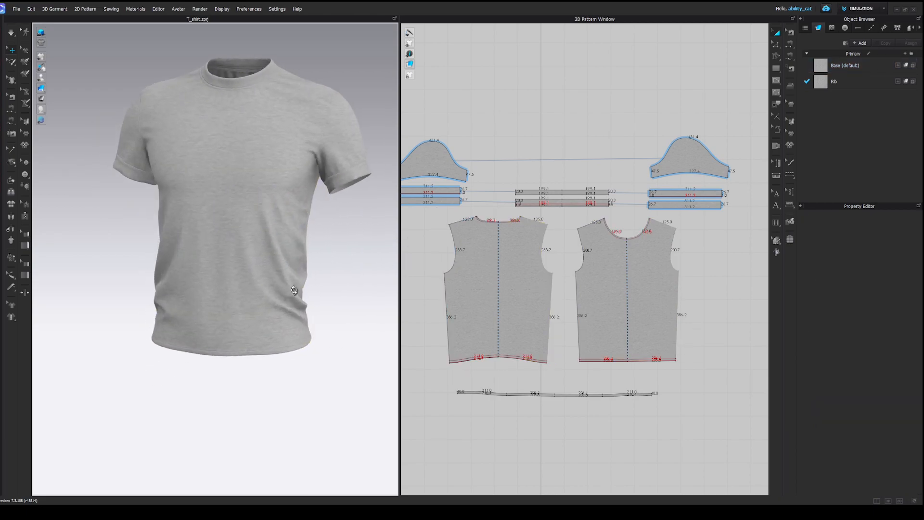
{"action": "right_click_drag", "start_coordinate": [276, 265], "coordinate": [264, 216]}
{"action": "left_click", "coordinate": [888, 432]}
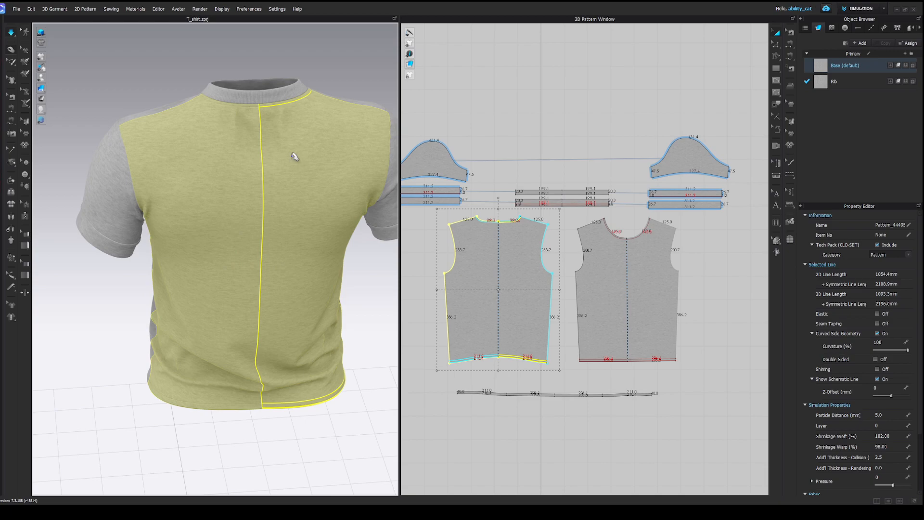
Simulate the shirt on the avatar with the adjusted back panel, tug the lower body, and view the front
{"action": "right_click_drag", "start_coordinate": [295, 149], "coordinate": [366, 98]}
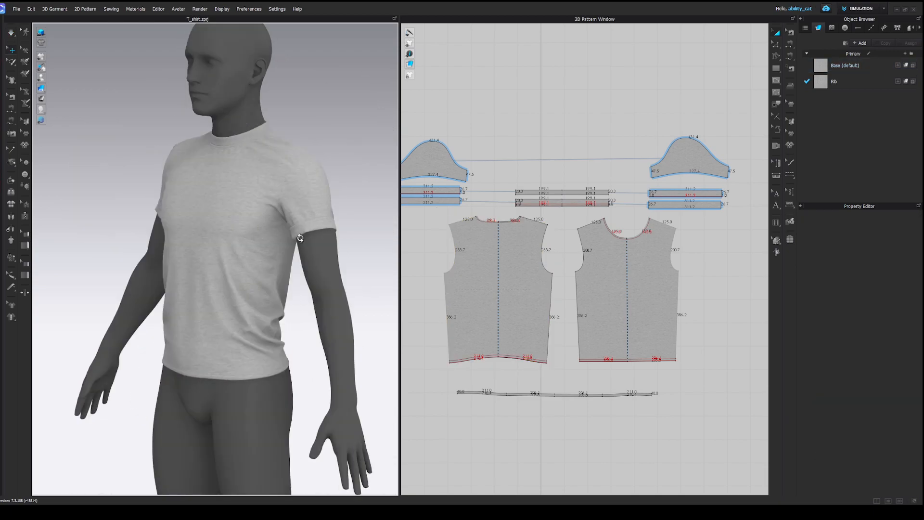
{"action": "right_click_drag", "start_coordinate": [270, 217], "coordinate": [163, 212]}
{"action": "left_click", "coordinate": [231, 270]}
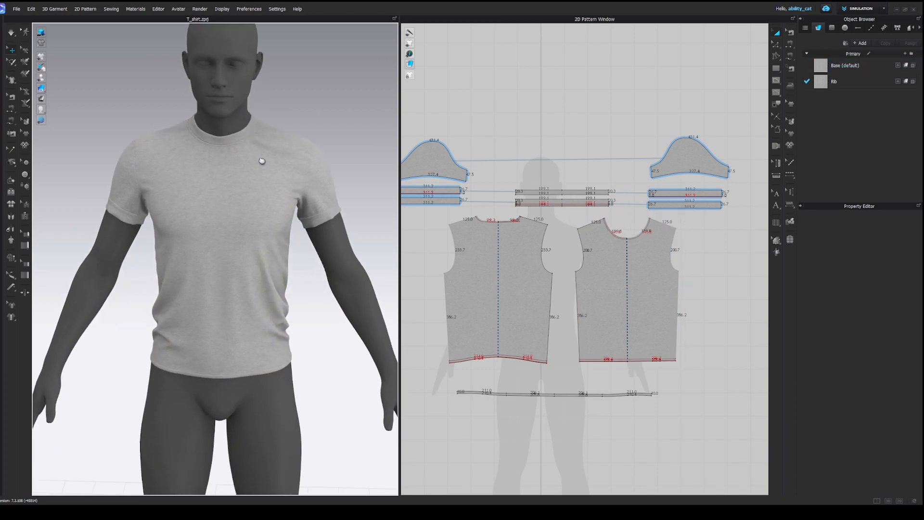
{"action": "right_click_drag", "start_coordinate": [262, 160], "coordinate": [225, 216]}
{"action": "key", "text": "space"}
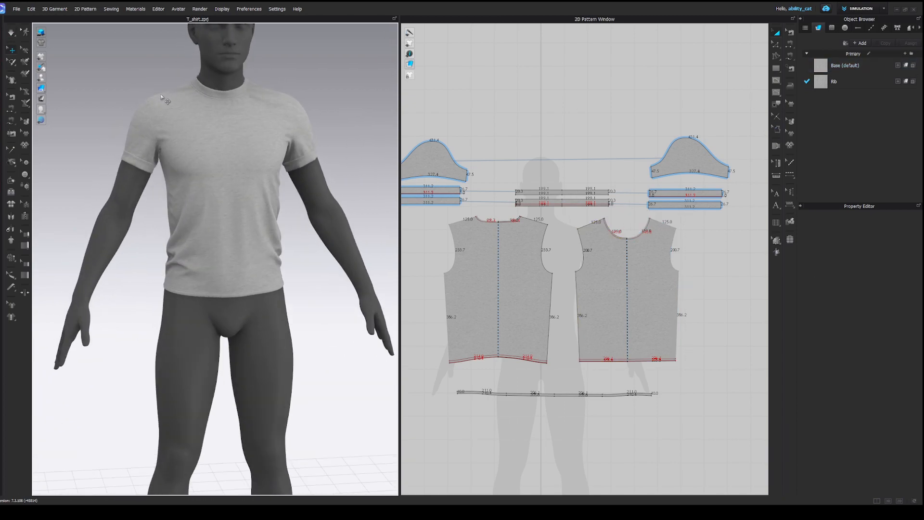
{"action": "right_click_drag", "start_coordinate": [284, 166], "coordinate": [226, 193]}
{"action": "key", "text": "space"}
{"action": "left_click_drag", "start_coordinate": [196, 267], "coordinate": [190, 259]}
{"action": "left_click_drag", "start_coordinate": [270, 286], "coordinate": [271, 278]}
{"action": "key", "text": "2"}
{"action": "key", "text": "space"}
Bring up the Base fabric's properties and simulate the shirt, tugging the folds on its lower back
{"action": "left_click", "coordinate": [845, 66]}
{"action": "scroll", "coordinate": [862, 366], "scroll_direction": "down", "scroll_amount": 10}
{"action": "right_click_drag", "start_coordinate": [241, 196], "coordinate": [284, 204]}
{"action": "key", "text": "space"}
{"action": "left_click_drag", "start_coordinate": [280, 257], "coordinate": [289, 254]}
{"action": "right_click_drag", "start_coordinate": [205, 231], "coordinate": [288, 226]}
{"action": "left_click_drag", "start_coordinate": [210, 249], "coordinate": [207, 231]}
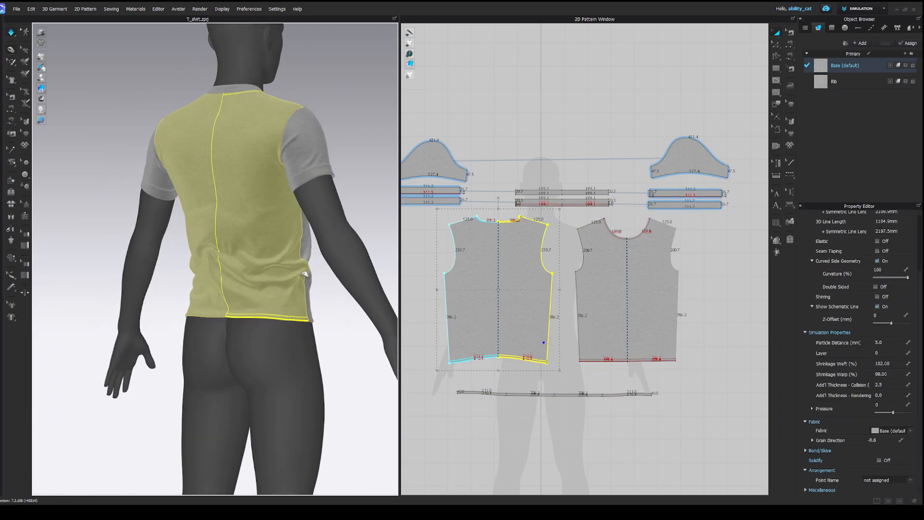
{"action": "right_click_drag", "start_coordinate": [304, 275], "coordinate": [260, 269]}
{"action": "left_click_drag", "start_coordinate": [250, 200], "coordinate": [245, 181]}
Pull the upper body, sides and hem into place during simulation and inspect the shirt's back
{"action": "right_click_drag", "start_coordinate": [217, 123], "coordinate": [284, 120]}
{"action": "left_click_drag", "start_coordinate": [250, 144], "coordinate": [250, 136]}
{"action": "left_click_drag", "start_coordinate": [165, 134], "coordinate": [163, 114]}
{"action": "right_click_drag", "start_coordinate": [295, 123], "coordinate": [250, 137]}
{"action": "left_click", "coordinate": [245, 133]}
{"action": "left_click_drag", "start_coordinate": [248, 196], "coordinate": [248, 191]}
{"action": "left_click_drag", "start_coordinate": [200, 278], "coordinate": [211, 202]}
{"action": "right_click_drag", "start_coordinate": [255, 212], "coordinate": [214, 222]}
{"action": "left_click_drag", "start_coordinate": [257, 267], "coordinate": [261, 241]}
{"action": "left_click_drag", "start_coordinate": [197, 194], "coordinate": [176, 152]}
{"action": "left_click_drag", "start_coordinate": [207, 263], "coordinate": [206, 231]}
{"action": "right_click_drag", "start_coordinate": [347, 147], "coordinate": [304, 143]}
{"action": "left_click", "coordinate": [370, 144]}
{"action": "scroll", "coordinate": [332, 193], "scroll_direction": "down", "scroll_amount": 3}
{"action": "right_click_drag", "start_coordinate": [267, 235], "coordinate": [161, 238]}
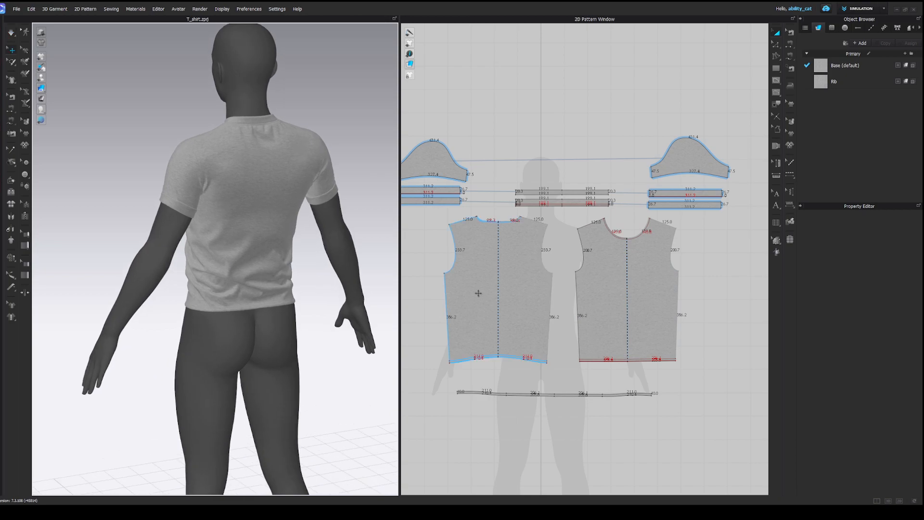
Turn off the symmetric fold link between the two halves of the back body panel
{"action": "left_click", "coordinate": [478, 292]}
{"action": "scroll", "coordinate": [478, 293], "scroll_direction": "up", "scroll_amount": 4}
{"action": "left_click", "coordinate": [519, 153]}
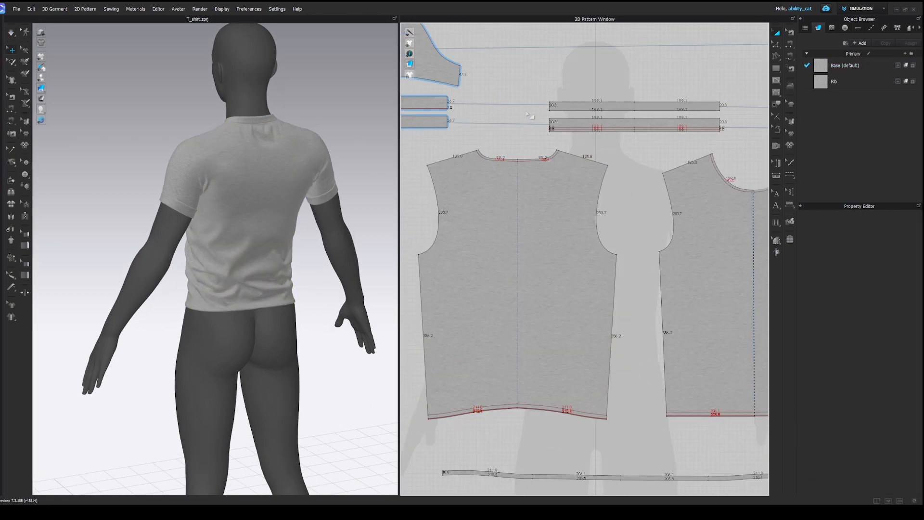
{"action": "scroll", "coordinate": [530, 216], "scroll_direction": "up", "scroll_amount": 5}
Split the back body panel into left and right halves along its vertical centre line
{"action": "scroll", "coordinate": [538, 239], "scroll_direction": "down", "scroll_amount": 4}
{"action": "key", "text": "v"}
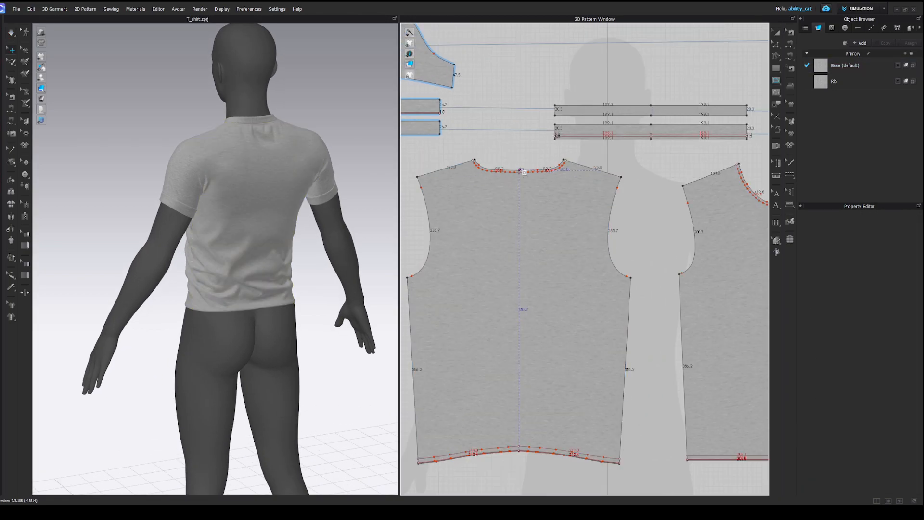
{"action": "left_click", "coordinate": [520, 171]}
{"action": "double_click", "coordinate": [588, 408], "text": "shift"}
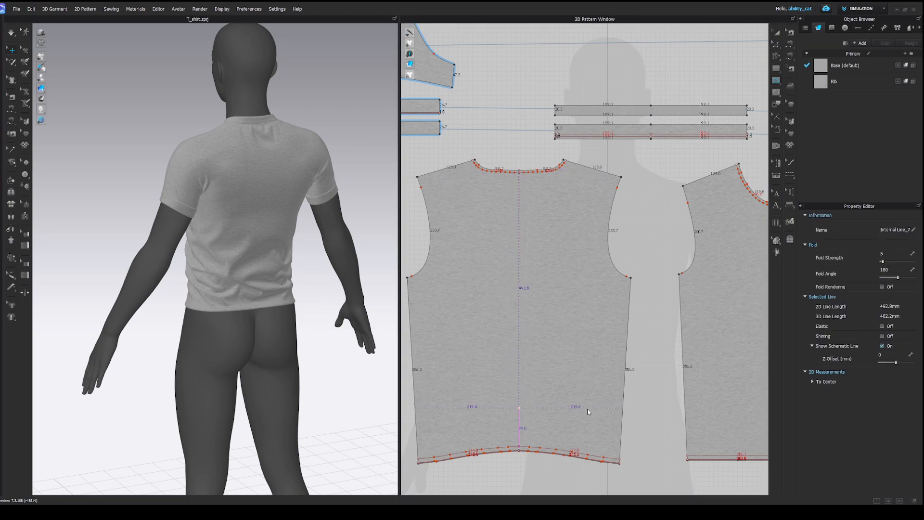
{"action": "key", "text": "Escape"}
{"action": "right_click", "coordinate": [520, 364]}
{"action": "left_click", "coordinate": [536, 218]}
{"action": "key", "text": "a"}
Select the two centre-back neckline points on the left back half and shift them slightly inward
{"action": "scroll", "coordinate": [514, 156], "scroll_direction": "up", "scroll_amount": 5}
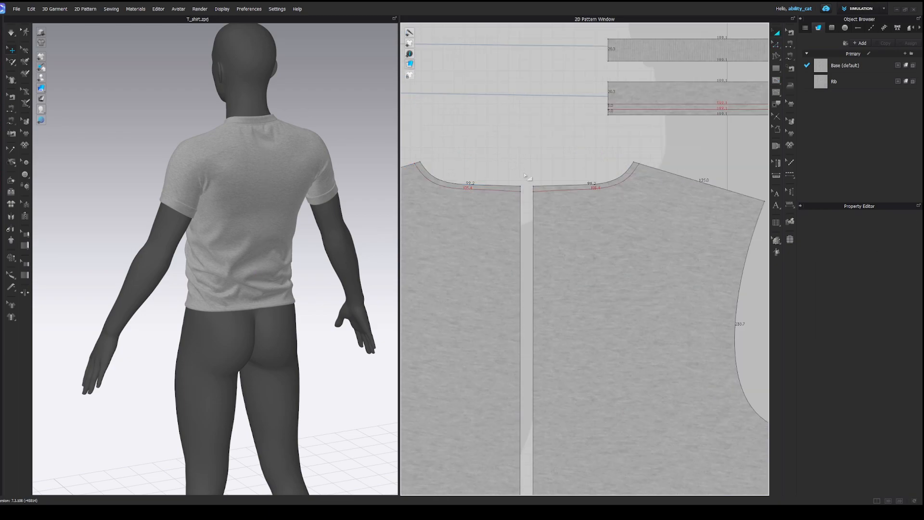
{"action": "scroll", "coordinate": [525, 176], "scroll_direction": "up", "scroll_amount": 3}
{"action": "left_click", "coordinate": [512, 193]}
{"action": "left_click_drag", "start_coordinate": [511, 195], "coordinate": [510, 195]}
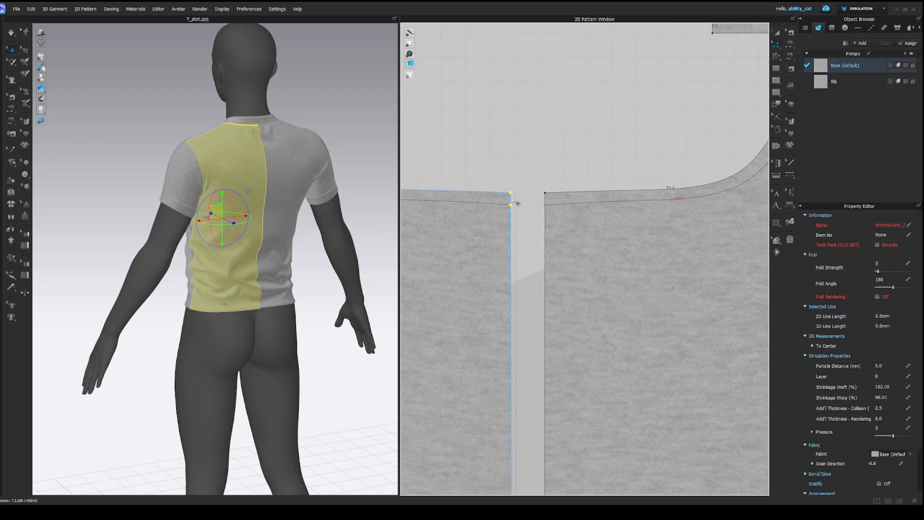
{"action": "middle_click_drag", "start_coordinate": [530, 253], "coordinate": [537, 217]}
{"action": "scroll", "coordinate": [537, 217], "scroll_direction": "down", "scroll_amount": 2}
Select the two centre-back neckline points on the right back half and shift them slightly inward
{"action": "scroll", "coordinate": [536, 218], "scroll_direction": "up", "scroll_amount": 2}
{"action": "mouse_move", "coordinate": [542, 147]}
{"action": "left_mouse_down"}
{"action": "mouse_move", "coordinate": [560, 177]}
{"action": "mouse_move", "coordinate": [555, 158]}
{"action": "left_mouse_up"}
{"action": "right_click_drag", "start_coordinate": [328, 169], "coordinate": [279, 176]}
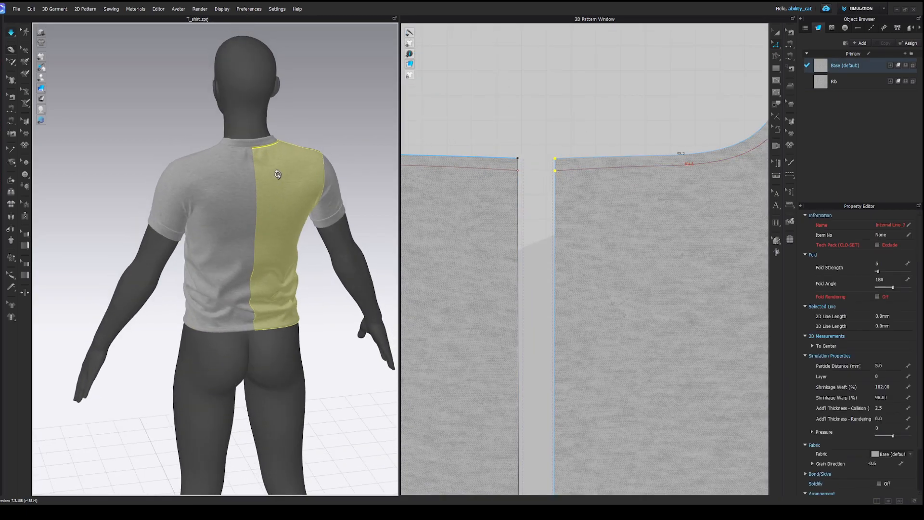
{"action": "scroll", "coordinate": [278, 175], "scroll_direction": "up", "scroll_amount": 3}
{"action": "left_click_drag", "start_coordinate": [527, 152], "coordinate": [566, 174]}
{"action": "scroll", "coordinate": [496, 170], "scroll_direction": "down", "scroll_amount": 4}
{"action": "scroll", "coordinate": [500, 171], "scroll_direction": "up", "scroll_amount": 5}
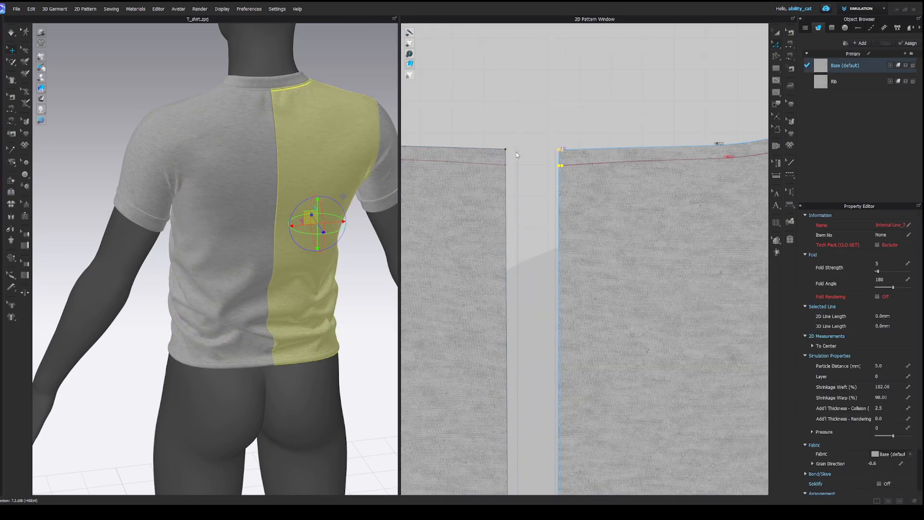
Simulate the shirt and pull the upper back into place
{"action": "key", "text": "space"}
{"action": "right_click_drag", "start_coordinate": [288, 118], "coordinate": [299, 144]}
{"action": "mouse_move", "coordinate": [266, 157]}
{"action": "left_mouse_down"}
{"action": "mouse_move", "coordinate": [248, 158]}
{"action": "mouse_move", "coordinate": [270, 158]}
{"action": "left_mouse_up"}
{"action": "left_click_drag", "start_coordinate": [329, 136], "coordinate": [353, 179]}
{"action": "mouse_move", "coordinate": [353, 168]}
{"action": "right_mouse_down"}
{"action": "mouse_move", "coordinate": [301, 157]}
{"action": "mouse_move", "coordinate": [354, 153]}
{"action": "right_mouse_up"}
Merge the left and right back halves into one panel along the centre-back seam
{"action": "scroll", "coordinate": [535, 96], "scroll_direction": "down", "scroll_amount": 6}
{"action": "key", "text": "b"}
{"action": "left_click", "coordinate": [539, 181]}
{"action": "scroll", "coordinate": [534, 86], "scroll_direction": "up", "scroll_amount": 9}
{"action": "key", "text": "z"}
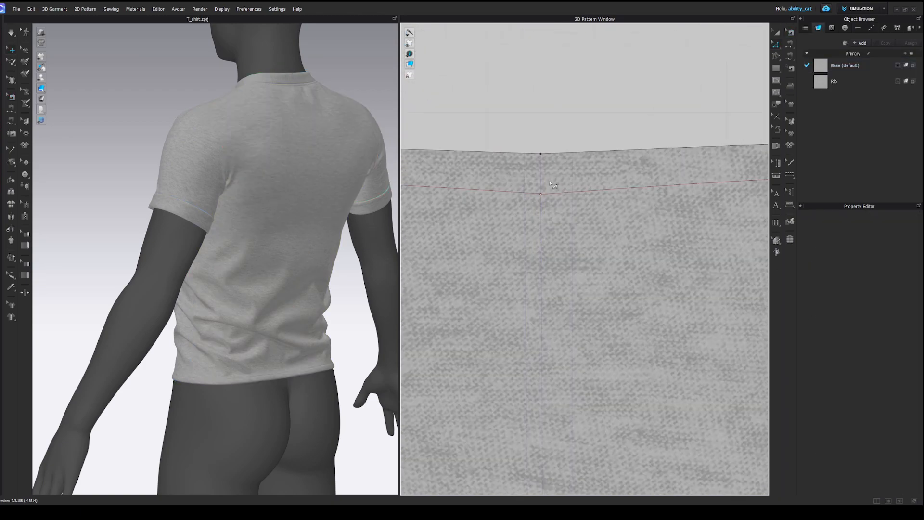
Align the neckline and hem internal line endpoints where they meet on the back panel's vertical centre line
{"action": "scroll", "coordinate": [541, 194], "scroll_direction": "up", "scroll_amount": 2}
{"action": "scroll", "coordinate": [544, 199], "scroll_direction": "up", "scroll_amount": 2}
{"action": "left_click", "coordinate": [541, 193]}
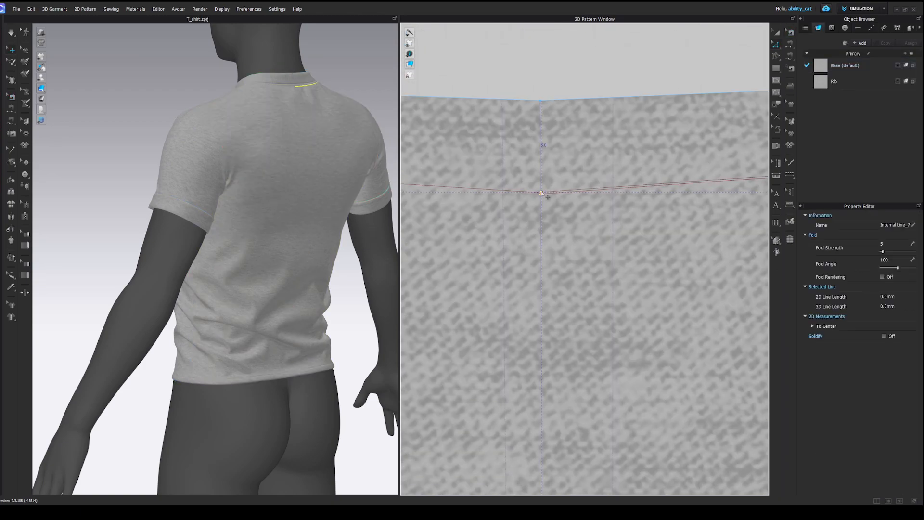
{"action": "scroll", "coordinate": [557, 163], "scroll_direction": "down", "scroll_amount": 2}
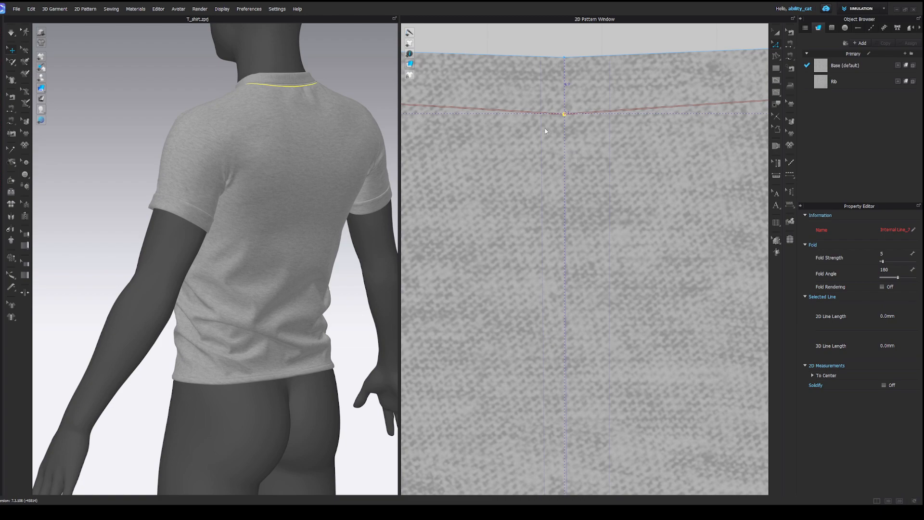
{"action": "scroll", "coordinate": [573, 183], "scroll_direction": "down", "scroll_amount": 14}
{"action": "left_click", "coordinate": [572, 371]}
{"action": "scroll", "coordinate": [566, 372], "scroll_direction": "up", "scroll_amount": 7}
{"action": "scroll", "coordinate": [554, 262], "scroll_direction": "down", "scroll_amount": 7}
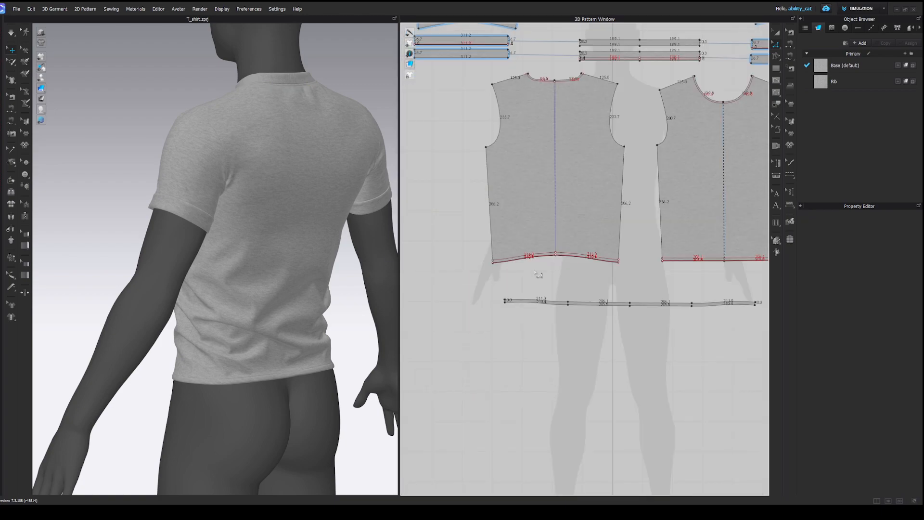
Pull the shirt's hem, side and chest into place on the avatar and turn to the front
{"action": "right_click_drag", "start_coordinate": [339, 248], "coordinate": [340, 187]}
{"action": "left_click", "coordinate": [339, 187]}
{"action": "left_click_drag", "start_coordinate": [329, 265], "coordinate": [335, 282]}
{"action": "right_click_drag", "start_coordinate": [334, 282], "coordinate": [320, 190]}
{"action": "left_click_drag", "start_coordinate": [299, 183], "coordinate": [328, 194]}
{"action": "scroll", "coordinate": [329, 195], "scroll_direction": "down", "scroll_amount": 3}
{"action": "left_click", "coordinate": [323, 277]}
{"action": "right_click_drag", "start_coordinate": [324, 277], "coordinate": [378, 278]}
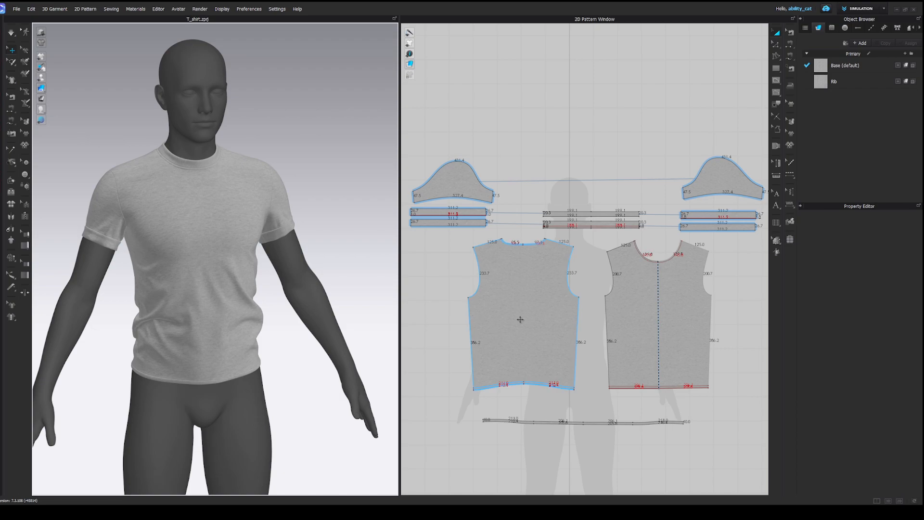
Set the front body panel's weft and warp shrinkage to 104%
{"action": "left_click", "coordinate": [612, 372]}
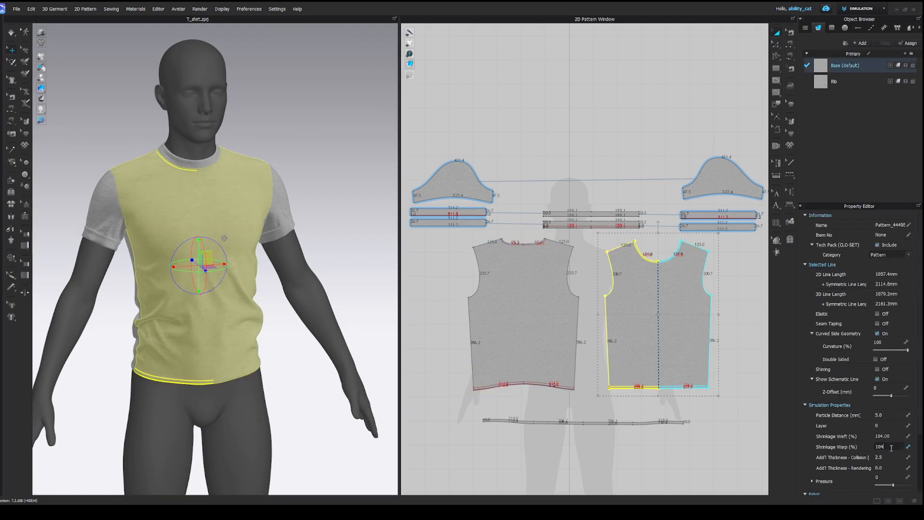
{"action": "key", "text": "Return"}
{"action": "left_click", "coordinate": [499, 128]}
Simulate and pull the shirt's front into place, and inspect the neckband up close
{"action": "key", "text": "space"}
{"action": "right_click_drag", "start_coordinate": [212, 245], "coordinate": [227, 244]}
{"action": "left_click_drag", "start_coordinate": [194, 222], "coordinate": [257, 172]}
{"action": "right_click_drag", "start_coordinate": [244, 219], "coordinate": [225, 197]}
{"action": "key", "text": "space"}
{"action": "left_click", "coordinate": [223, 152]}
{"action": "scroll", "coordinate": [223, 150], "scroll_direction": "up", "scroll_amount": 3}
{"action": "key", "text": "shift+a"}
{"action": "right_click_drag", "start_coordinate": [223, 150], "coordinate": [352, 231]}
{"action": "scroll", "coordinate": [258, 182], "scroll_direction": "up", "scroll_amount": 2}
{"action": "key", "text": "shift+a"}
Set the outer neckband piece's weft shrinkage to 102%, simulate, and check the neckband's fit around the neck
{"action": "left_click", "coordinate": [546, 199]}
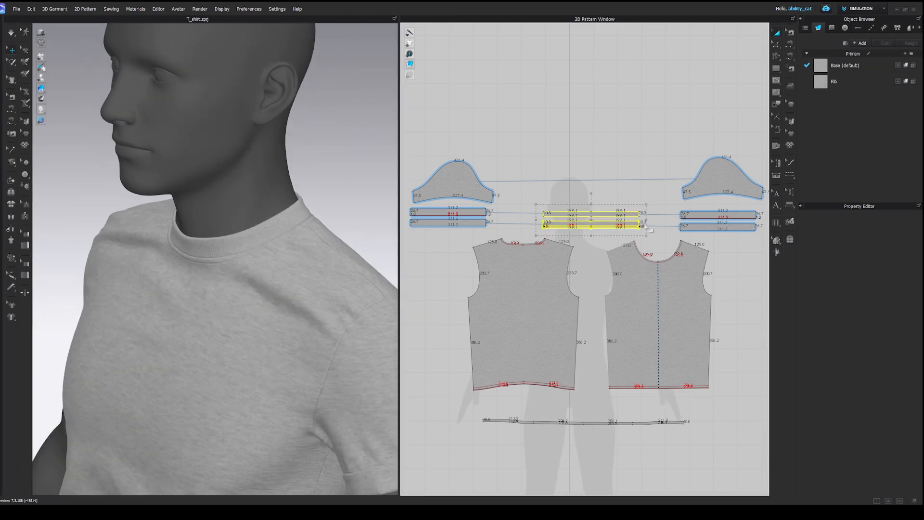
{"action": "left_click_drag", "start_coordinate": [647, 233], "coordinate": [647, 235]}
{"action": "double_click", "coordinate": [896, 416]}
{"action": "key", "text": "space"}
{"action": "key", "text": "space"}
{"action": "left_click", "coordinate": [604, 219]}
{"action": "left_click", "coordinate": [603, 214]}
{"action": "double_click", "coordinate": [891, 416]}
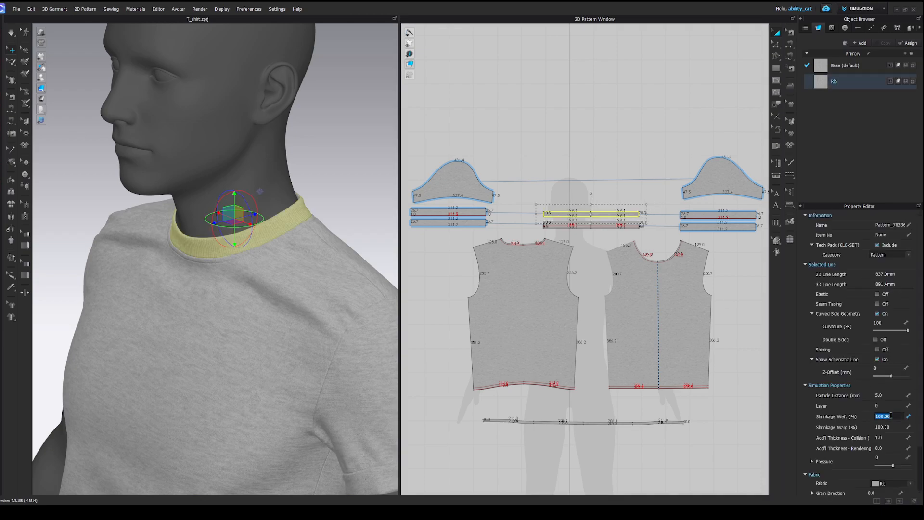
{"action": "key", "text": "space"}
{"action": "mouse_move", "coordinate": [241, 221]}
{"action": "right_mouse_down"}
{"action": "mouse_move", "coordinate": [299, 216]}
{"action": "mouse_move", "coordinate": [231, 207]}
{"action": "right_mouse_up"}
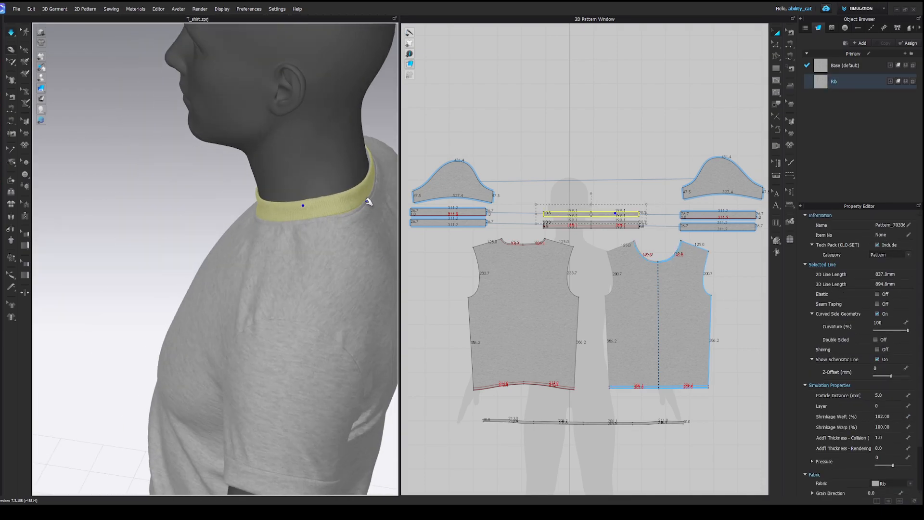
{"action": "right_click_drag", "start_coordinate": [388, 148], "coordinate": [289, 212]}
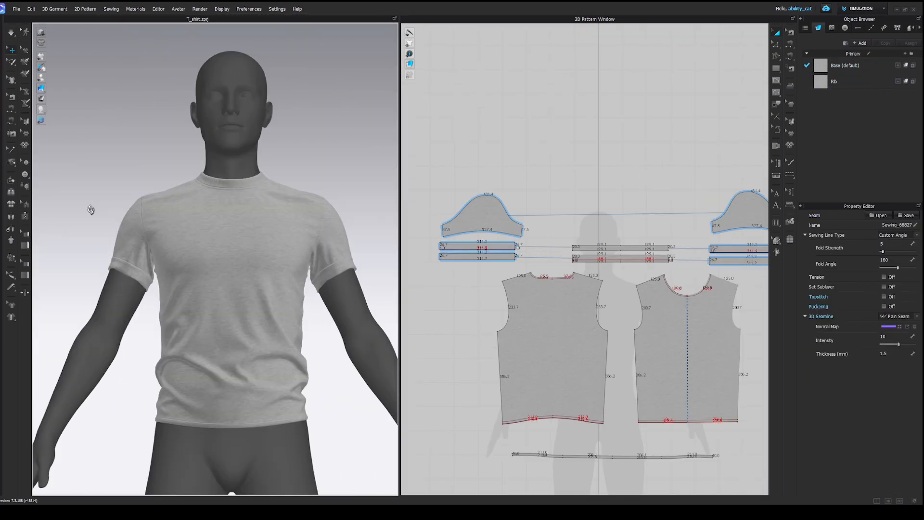
Simulate again and pull the front of the shirt while checking the shoulder and sleeve
{"action": "right_click_drag", "start_coordinate": [88, 206], "coordinate": [284, 310]}
{"action": "scroll", "coordinate": [285, 310], "scroll_direction": "up", "scroll_amount": 4}
{"action": "right_click_drag", "start_coordinate": [210, 289], "coordinate": [292, 261]}
{"action": "key", "text": "space"}
{"action": "left_click_drag", "start_coordinate": [296, 262], "coordinate": [367, 351]}
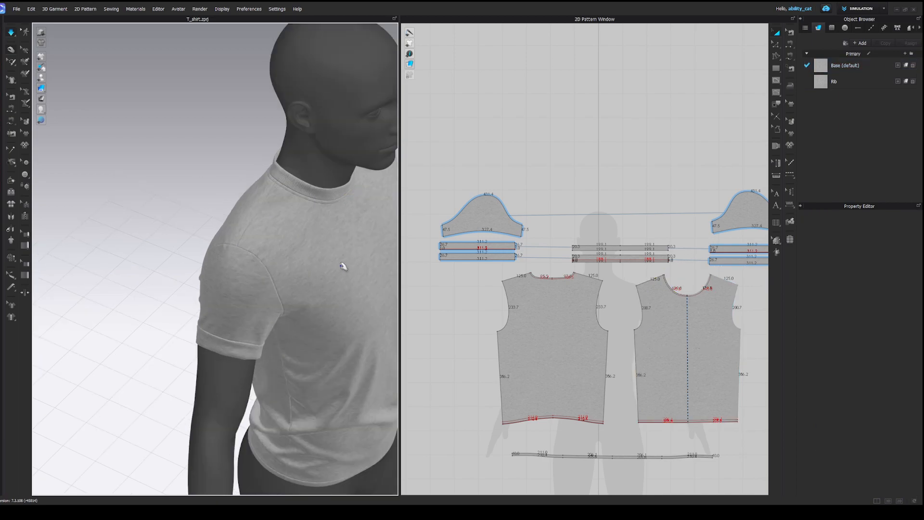
{"action": "mouse_move", "coordinate": [345, 266]}
{"action": "right_mouse_down"}
{"action": "mouse_move", "coordinate": [272, 252]}
{"action": "mouse_move", "coordinate": [332, 272]}
{"action": "right_mouse_up"}
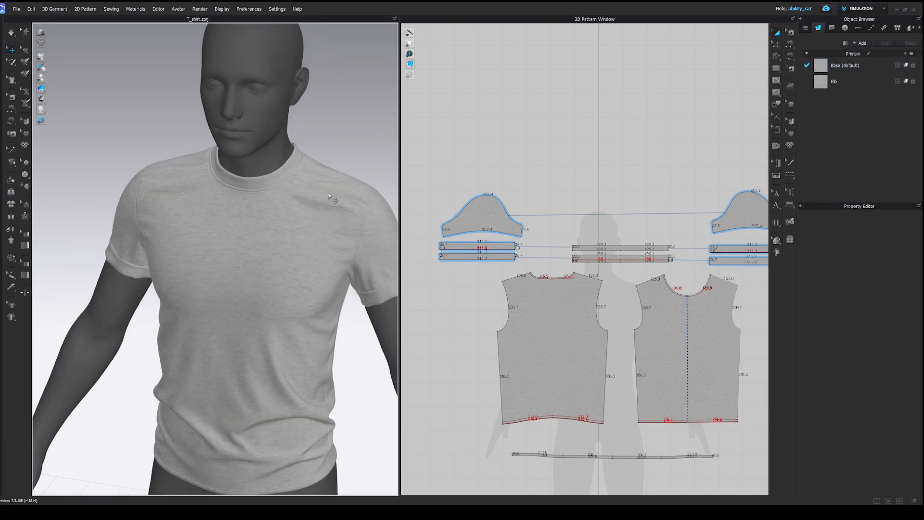
Rotate the front panel's shoulder line slightly to lower its neck-side end, and simulate the result
{"action": "left_click", "coordinate": [319, 199]}
{"action": "scroll", "coordinate": [728, 291], "scroll_direction": "up", "scroll_amount": 5}
{"action": "middle_click_drag", "start_coordinate": [724, 267], "coordinate": [612, 258]}
{"action": "left_click", "coordinate": [713, 238]}
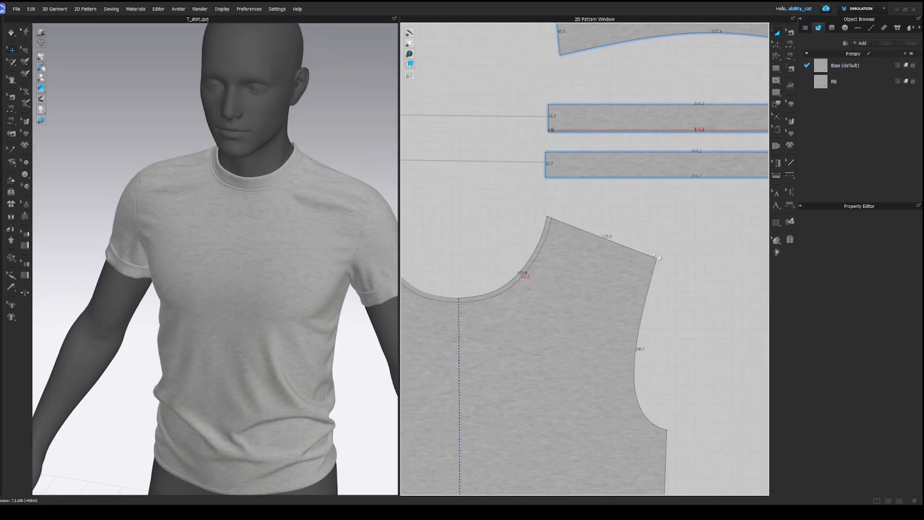
{"action": "key", "text": "z"}
{"action": "left_click", "coordinate": [573, 224]}
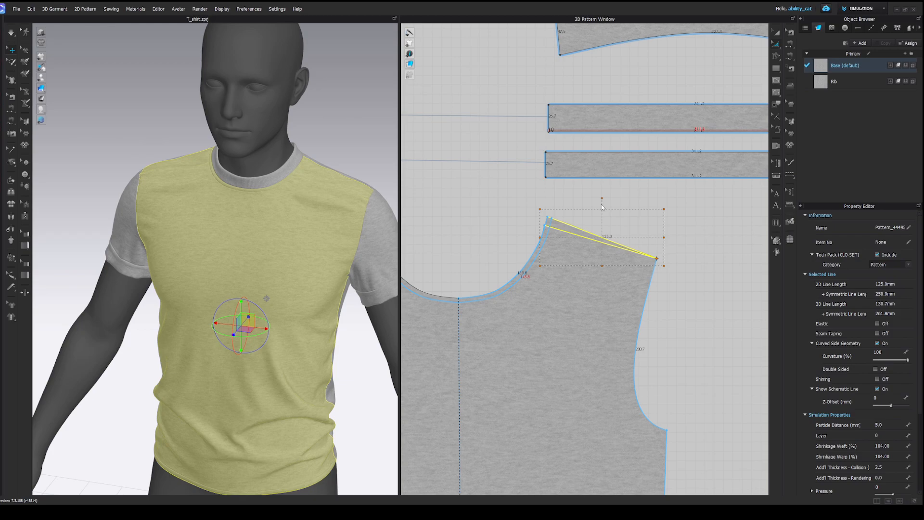
{"action": "left_click_drag", "start_coordinate": [601, 205], "coordinate": [601, 205]}
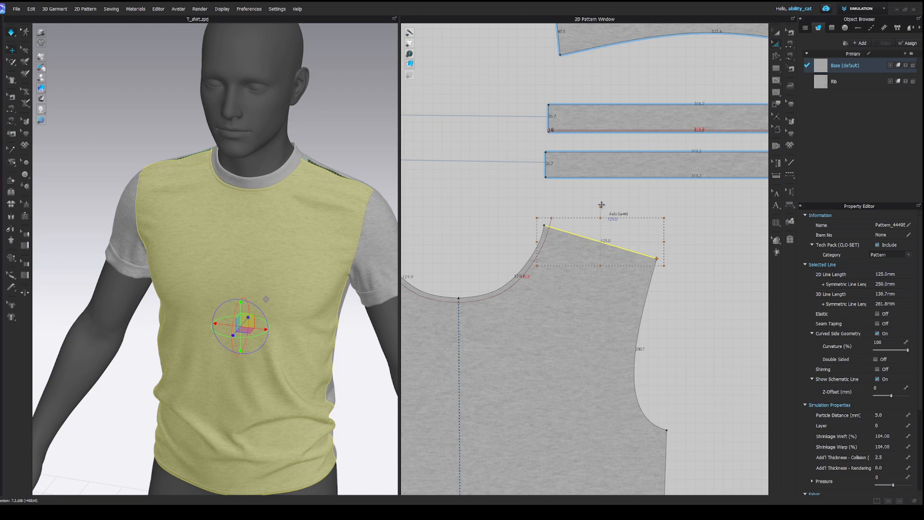
{"action": "key", "text": "space"}
{"action": "left_click", "coordinate": [513, 219]}
{"action": "right_click_drag", "start_coordinate": [307, 235], "coordinate": [343, 269]}
{"action": "scroll", "coordinate": [322, 261], "scroll_direction": "down", "scroll_amount": 3}
Rotate the front shoulder line slightly about its neck end to lower the armhole end, and simulate from the front view
{"action": "left_click", "coordinate": [576, 235]}
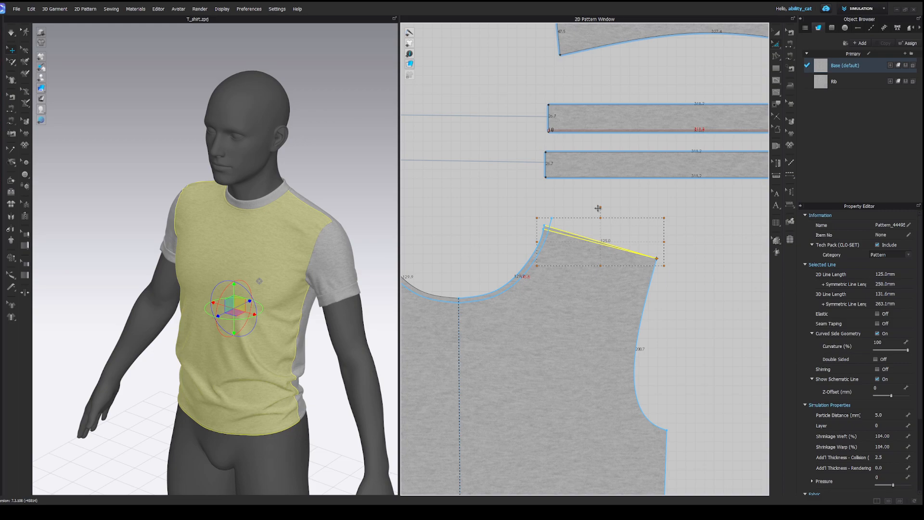
{"action": "left_click_drag", "start_coordinate": [598, 208], "coordinate": [598, 208]}
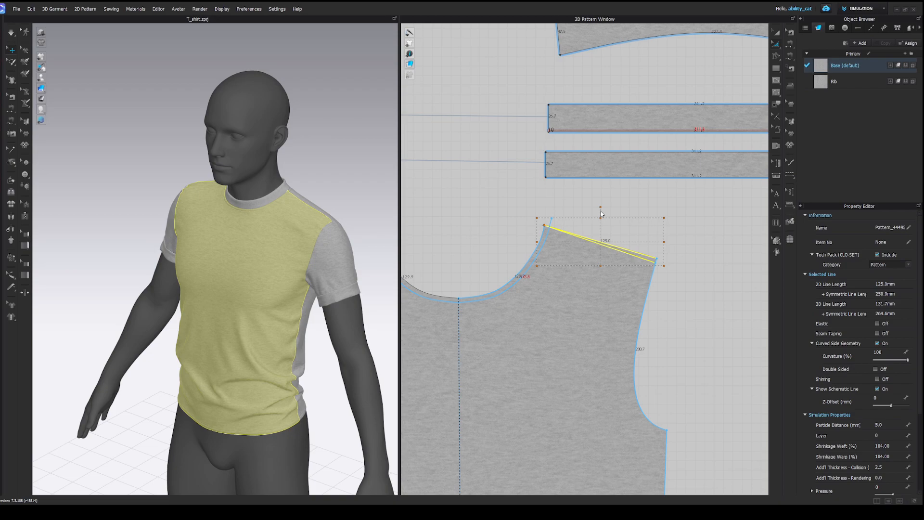
{"action": "left_click_drag", "start_coordinate": [601, 214], "coordinate": [601, 213]}
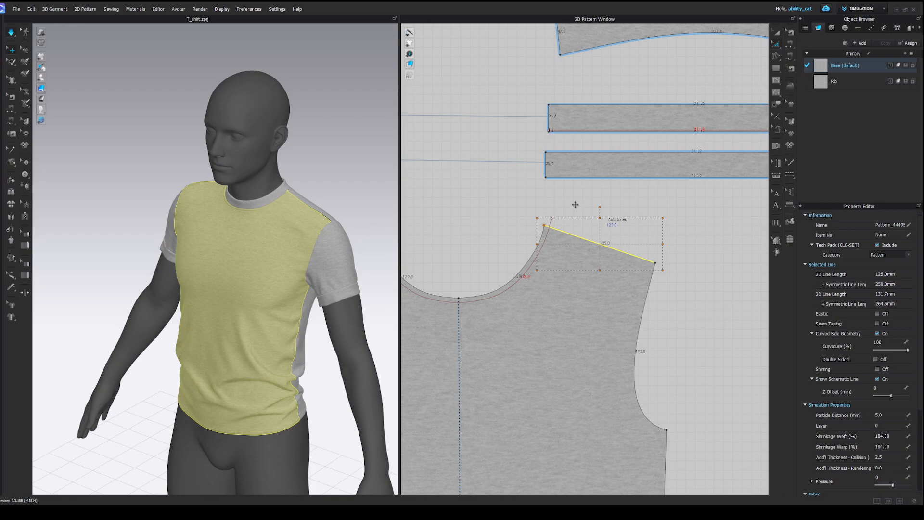
{"action": "left_click", "coordinate": [472, 211]}
{"action": "key", "text": "space"}
{"action": "key", "text": "2"}
{"action": "scroll", "coordinate": [345, 241], "scroll_direction": "down", "scroll_amount": 1}
Trim the front neckline's internal line to the pattern outline at the shoulder
{"action": "left_click", "coordinate": [544, 249]}
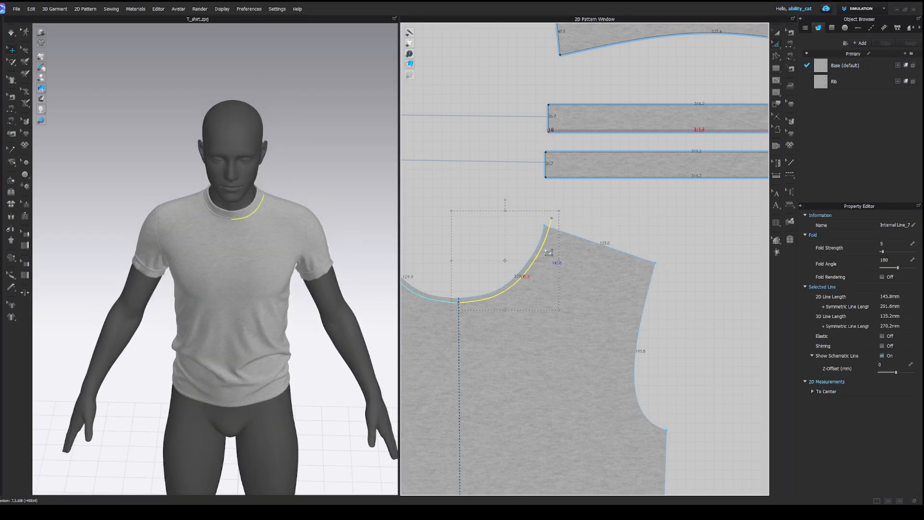
{"action": "scroll", "coordinate": [573, 226], "scroll_direction": "up", "scroll_amount": 2}
{"action": "right_click", "coordinate": [550, 216]}
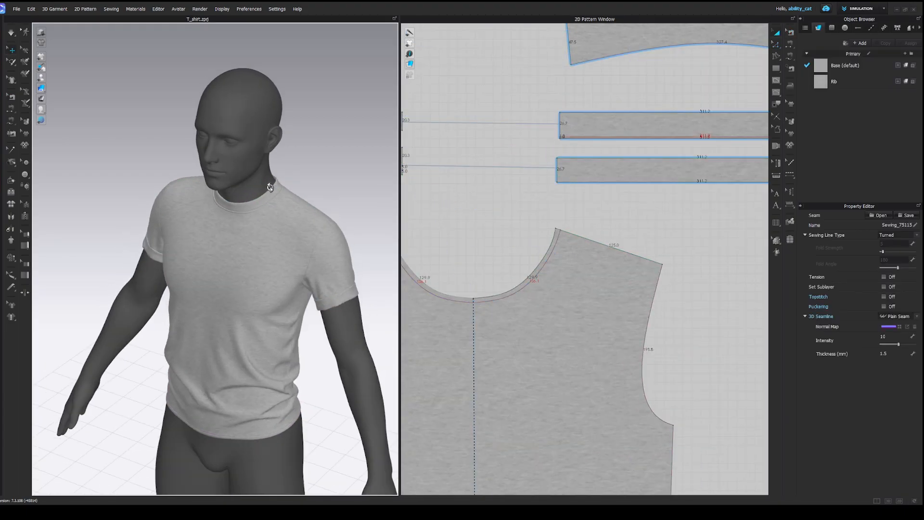
Simulate the shirt with the adjusted shoulders and examine its drape from several sides
{"action": "right_click_drag", "start_coordinate": [268, 186], "coordinate": [237, 195]}
{"action": "left_click", "coordinate": [237, 196]}
{"action": "left_click", "coordinate": [342, 195]}
{"action": "right_click_drag", "start_coordinate": [342, 195], "coordinate": [318, 237]}
{"action": "left_click", "coordinate": [289, 237]}
{"action": "scroll", "coordinate": [297, 236], "scroll_direction": "down", "scroll_amount": 3}
{"action": "key", "text": "space"}
Display the strain map to examine fabric stretch across the shirt, and restore the textured display
{"action": "left_click", "coordinate": [42, 100]}
{"action": "mouse_move", "coordinate": [226, 184]}
{"action": "right_mouse_down"}
{"action": "mouse_move", "coordinate": [116, 186]}
{"action": "mouse_move", "coordinate": [226, 187]}
{"action": "right_mouse_up"}
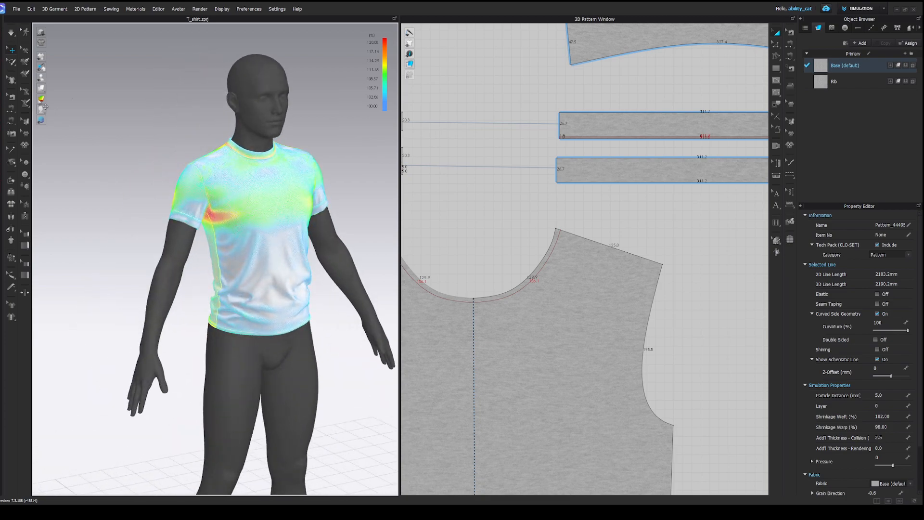
{"action": "left_click", "coordinate": [42, 99]}
Frame the whole T-shirt from the front and switch the 3D view to high-quality rendering
{"action": "scroll", "coordinate": [221, 194], "scroll_direction": "up", "scroll_amount": 3}
{"action": "key", "text": "b"}
{"action": "scroll", "coordinate": [690, 350], "scroll_direction": "down", "scroll_amount": 5}
{"action": "left_click", "coordinate": [674, 181]}
{"action": "scroll", "coordinate": [678, 173], "scroll_direction": "down", "scroll_amount": 5}
{"action": "key", "text": "q"}
{"action": "right_click_drag", "start_coordinate": [241, 231], "coordinate": [278, 231]}
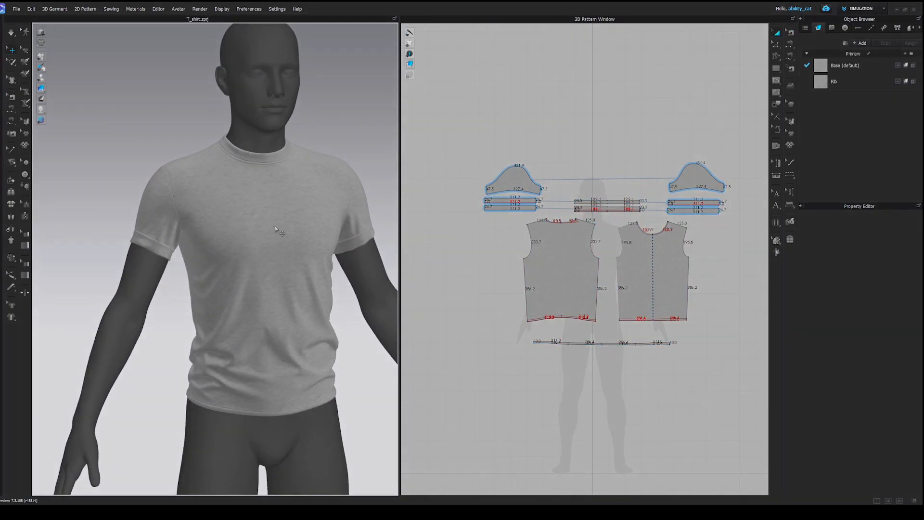
{"action": "scroll", "coordinate": [217, 194], "scroll_direction": "down", "scroll_amount": 3}
{"action": "middle_click_drag", "start_coordinate": [216, 194], "coordinate": [189, 166]}
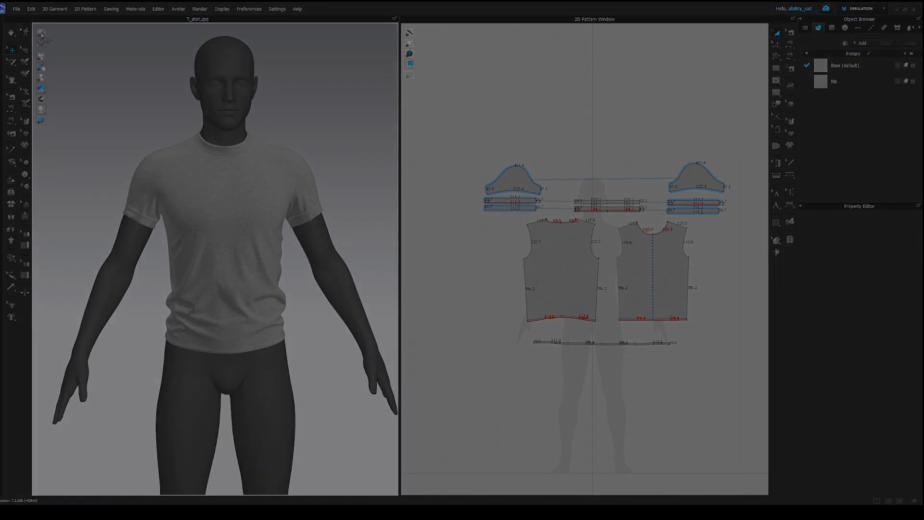
{"action": "left_click", "coordinate": [41, 32]}
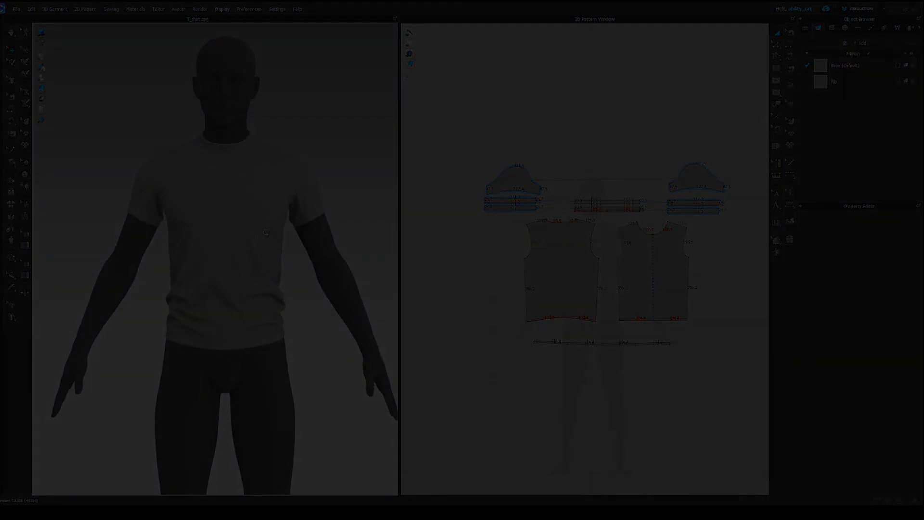